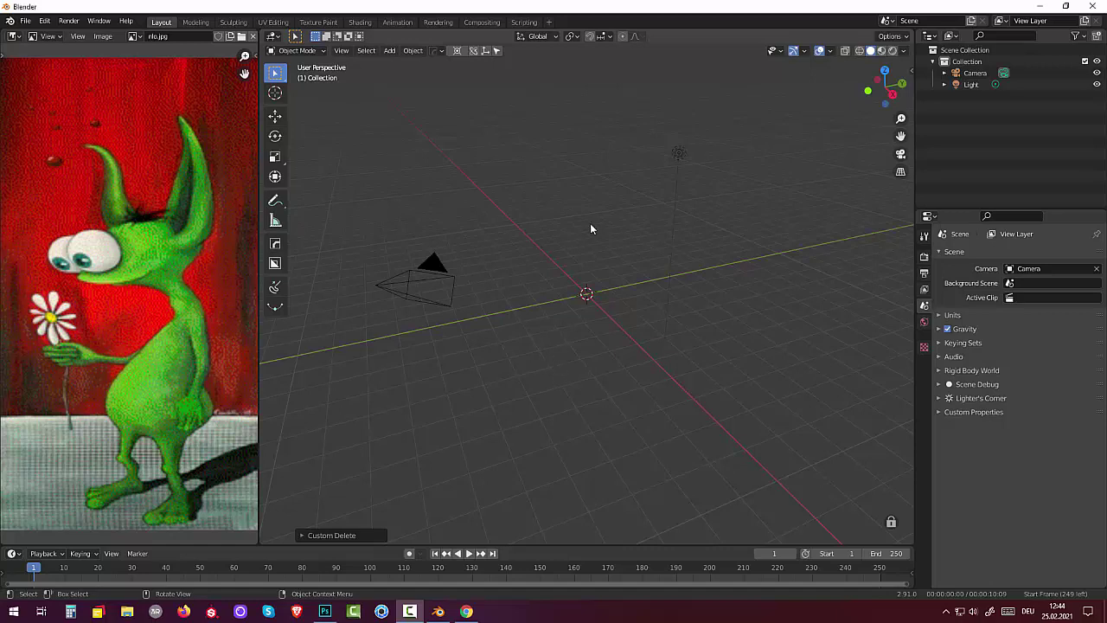
- Add a Round Cube mesh at the scene origin from the Shift+A Mesh menu
{"action": "key", "text": "shift+a"}
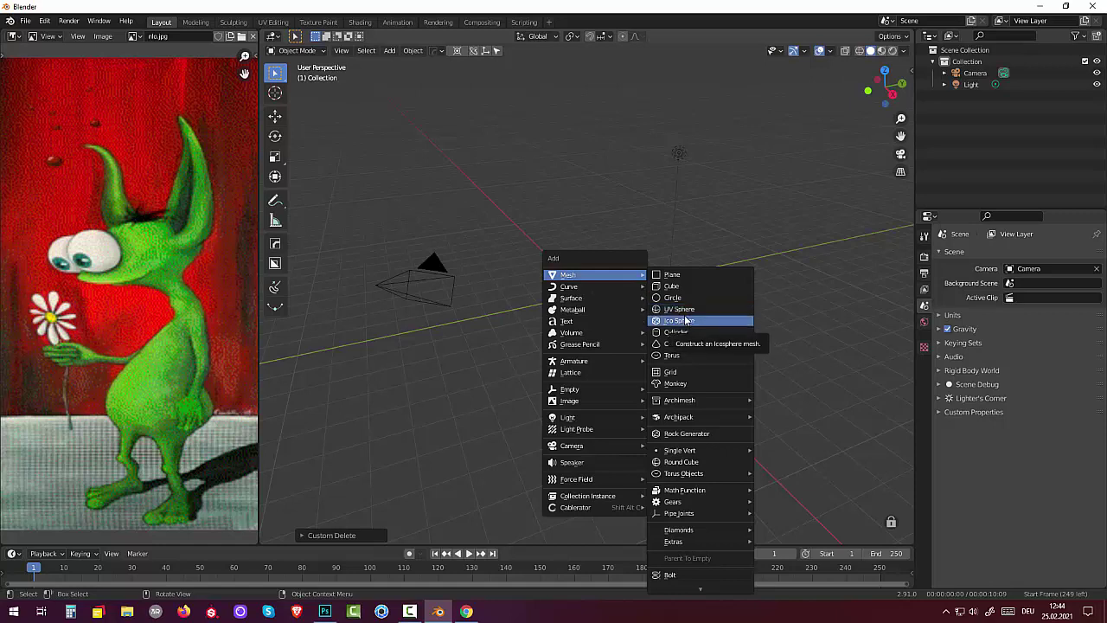
{"action": "left_click", "coordinate": [698, 463]}
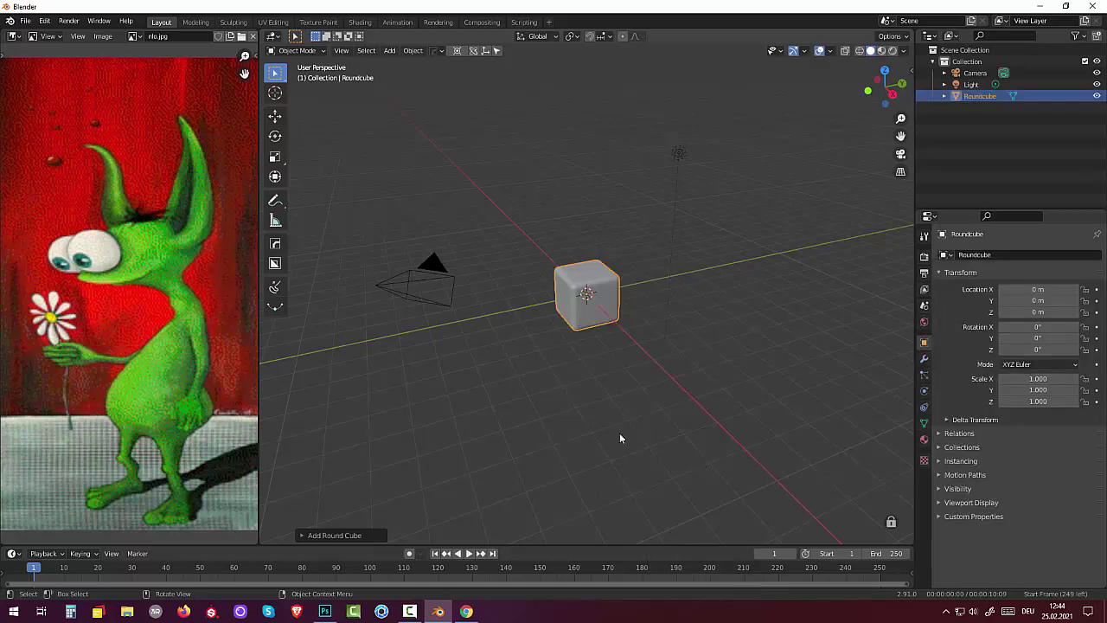
- Set the Round Cube's radius to 1 and its arc divisions to 16
{"action": "left_click", "coordinate": [302, 534]}
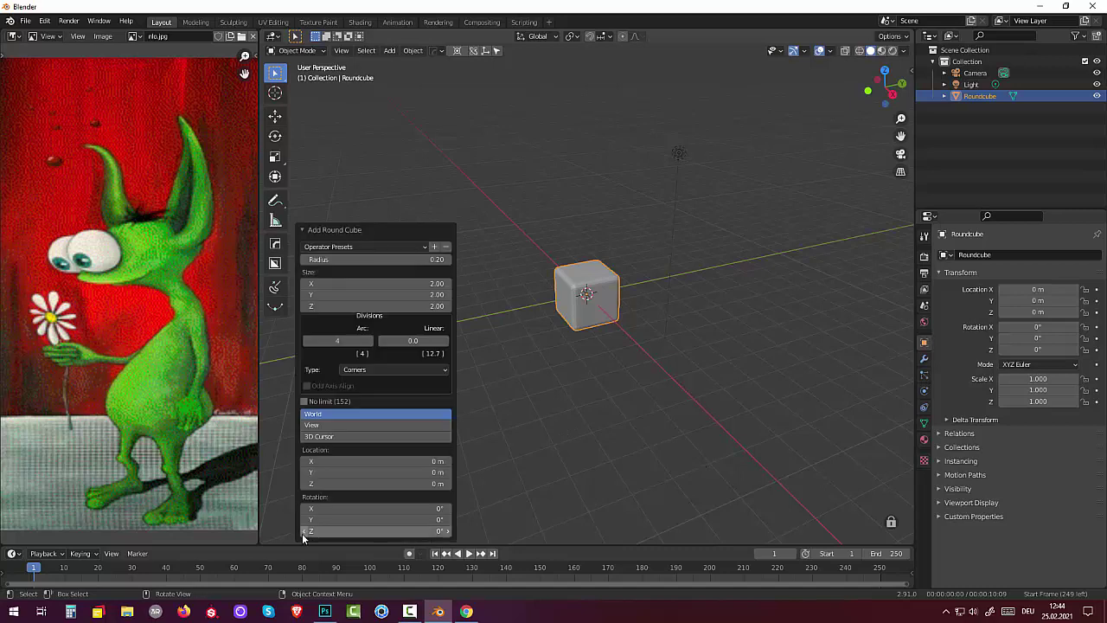
{"action": "double_click", "coordinate": [319, 258]}
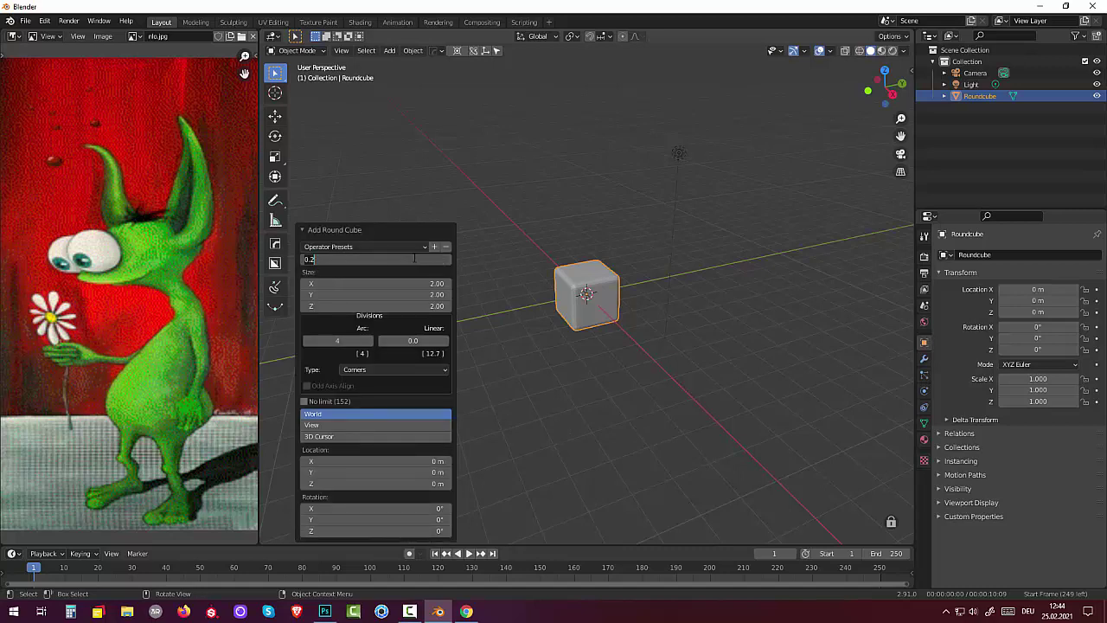
{"action": "left_click", "coordinate": [304, 259]}
{"action": "type", "text": "1"}
{"action": "key", "text": "Return"}
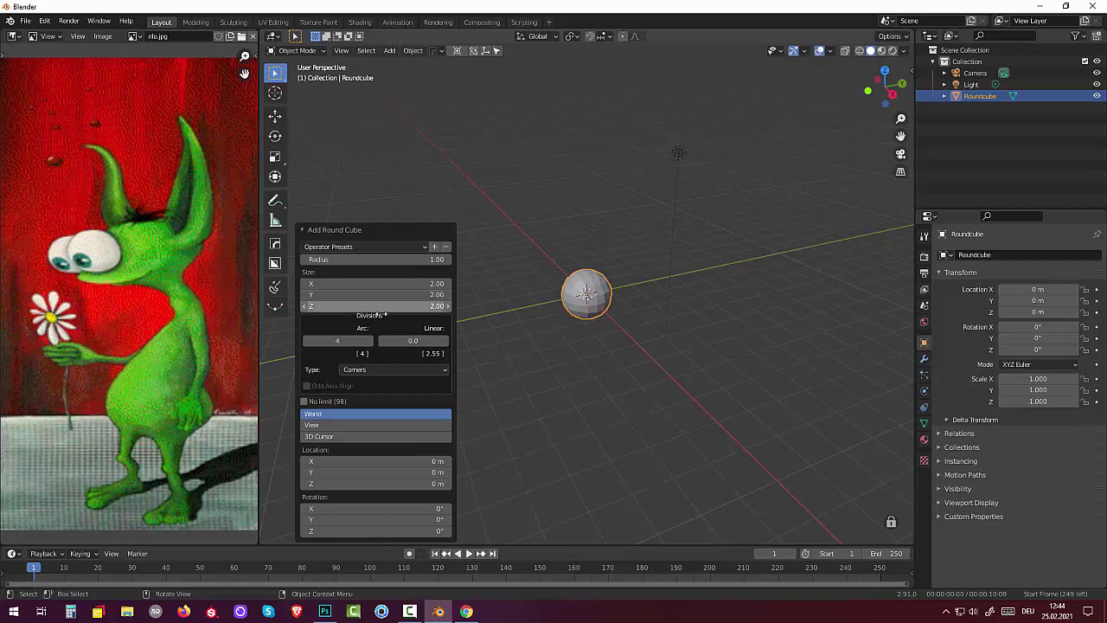
{"action": "left_click", "coordinate": [350, 341]}
{"action": "type", "text": "1"}
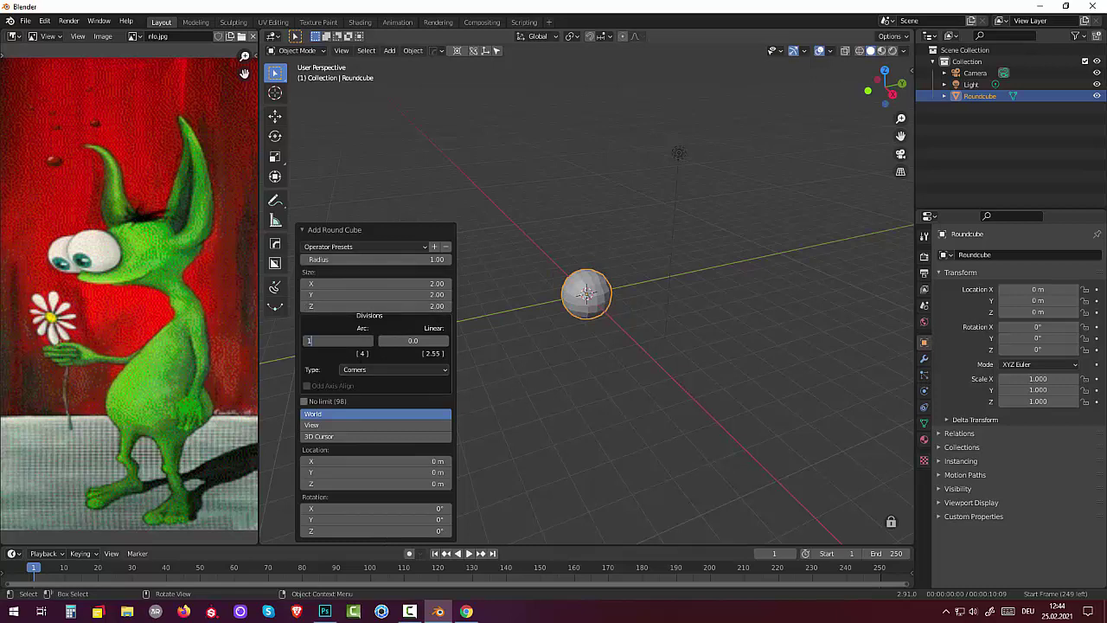
{"action": "type", "text": "6"}
{"action": "key", "text": "Return"}
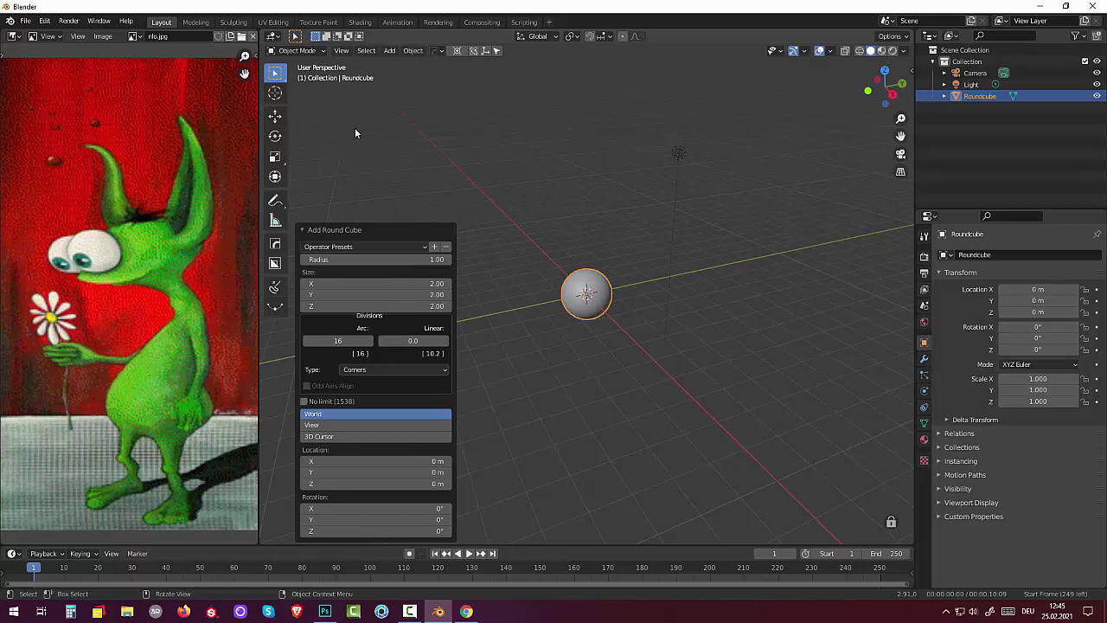
- Enter Sculpt Mode in right side view with the Elastic Deform brush and X symmetry on
{"action": "left_click", "coordinate": [302, 53]}
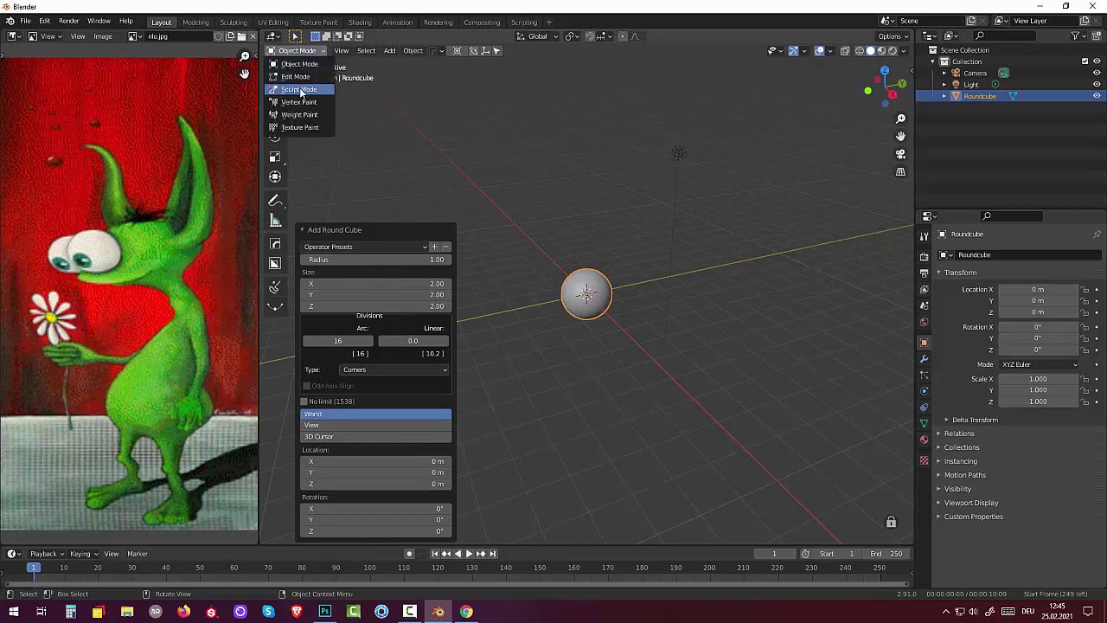
{"action": "left_click", "coordinate": [299, 89]}
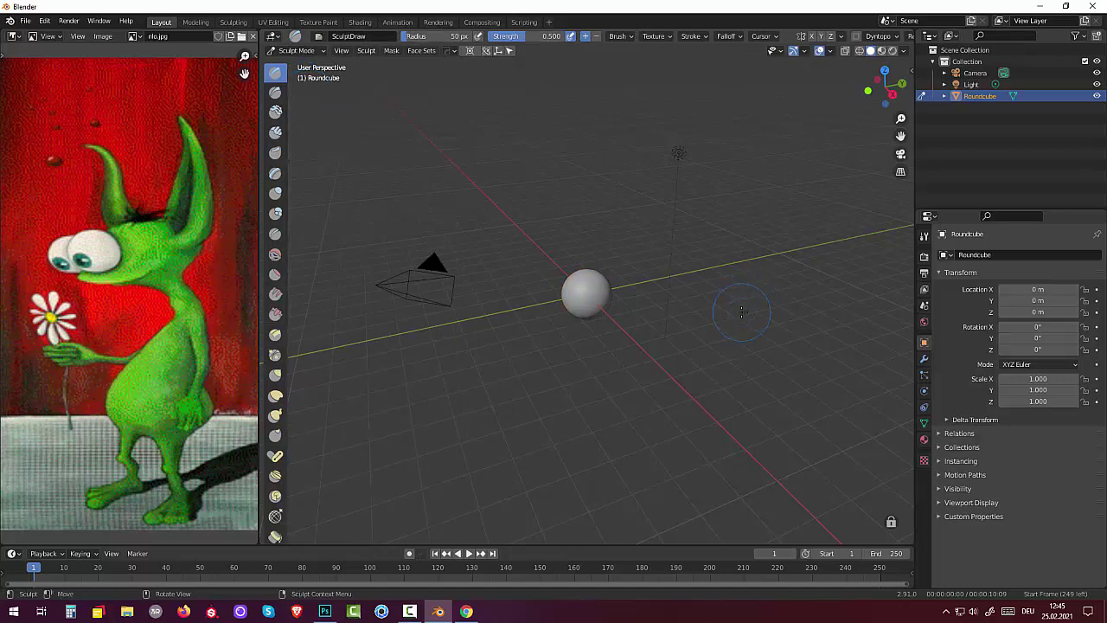
{"action": "key", "text": "KP_3"}
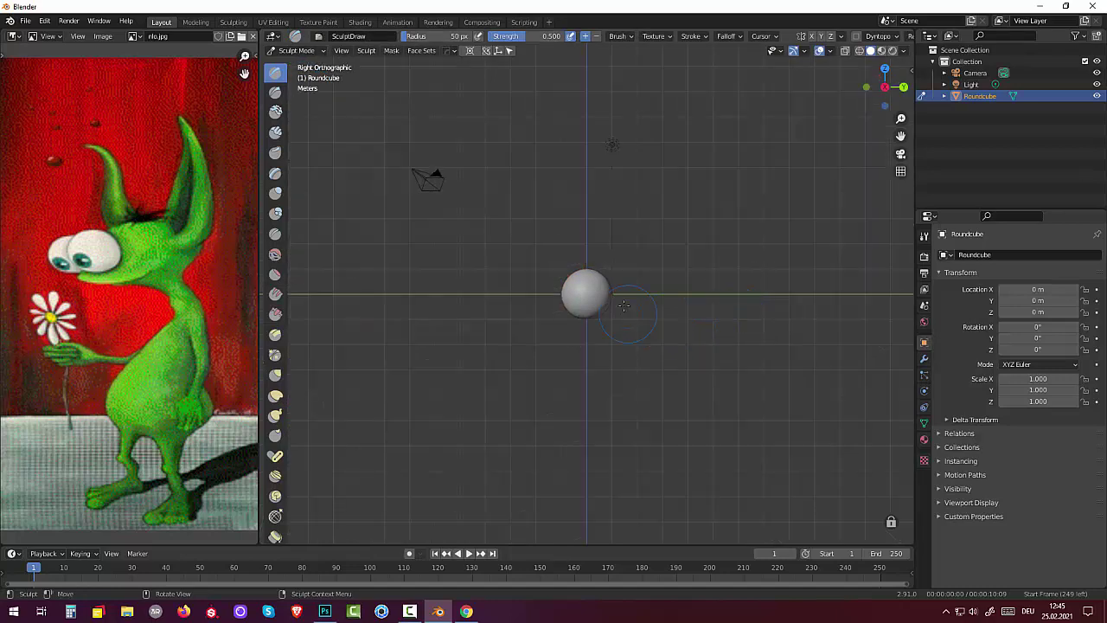
{"action": "left_click", "coordinate": [275, 397]}
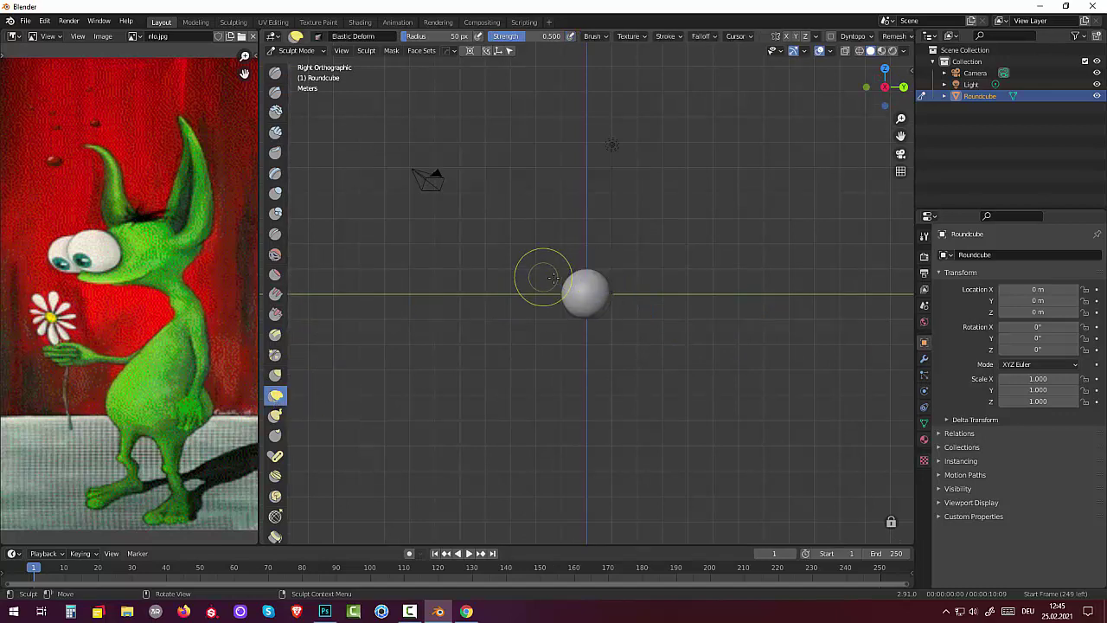
{"action": "left_click_drag", "start_coordinate": [584, 278], "coordinate": [618, 230]}
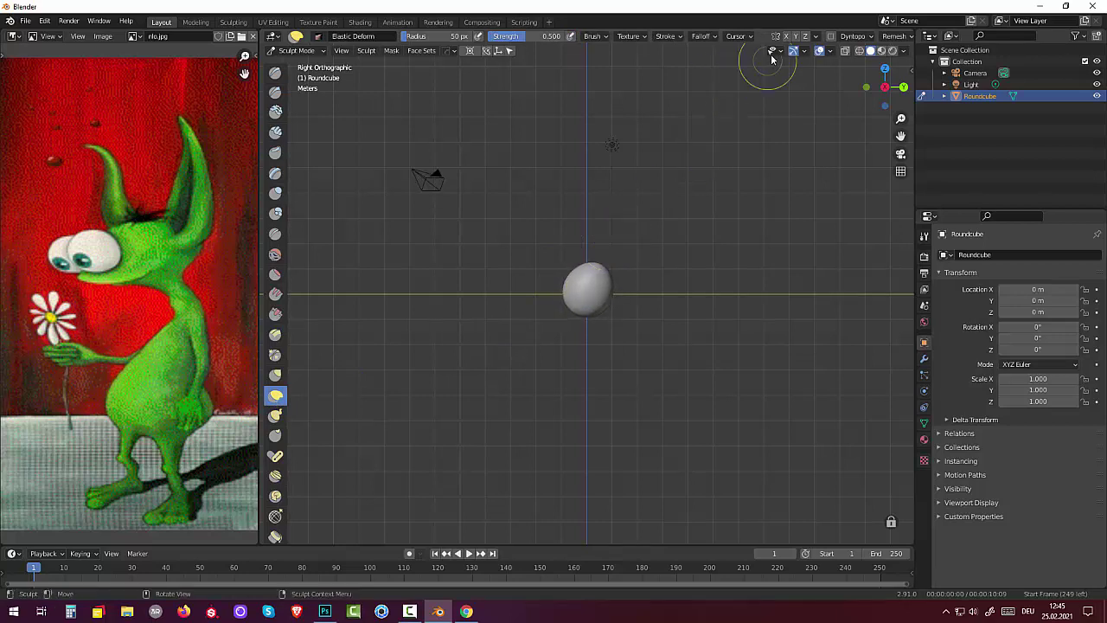
{"action": "key", "text": "ctrl+z"}
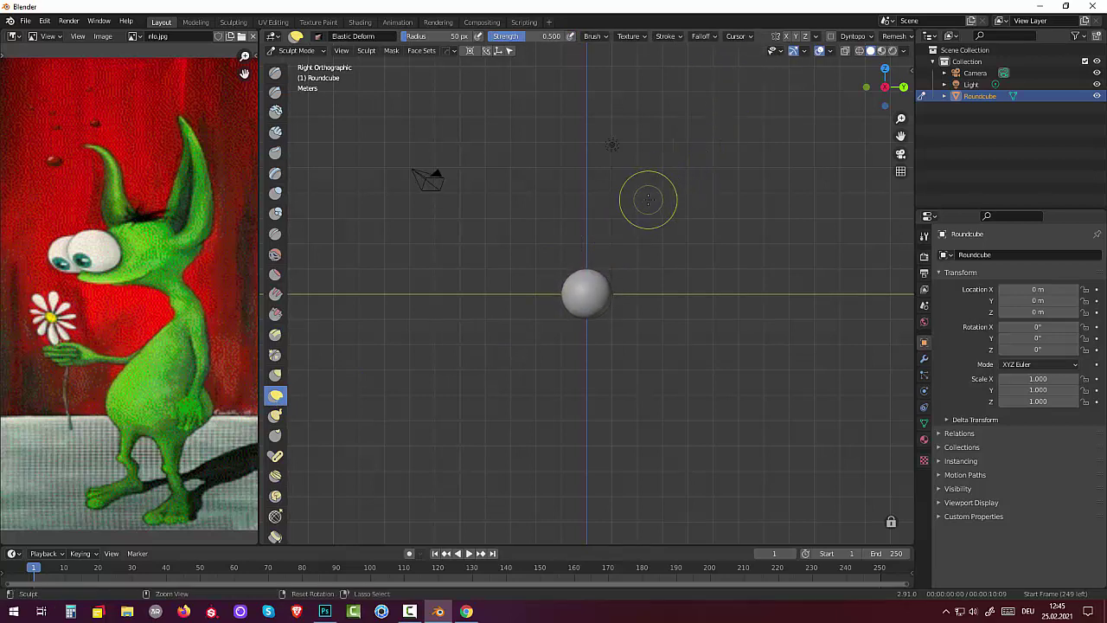
{"action": "left_click", "coordinate": [786, 37]}
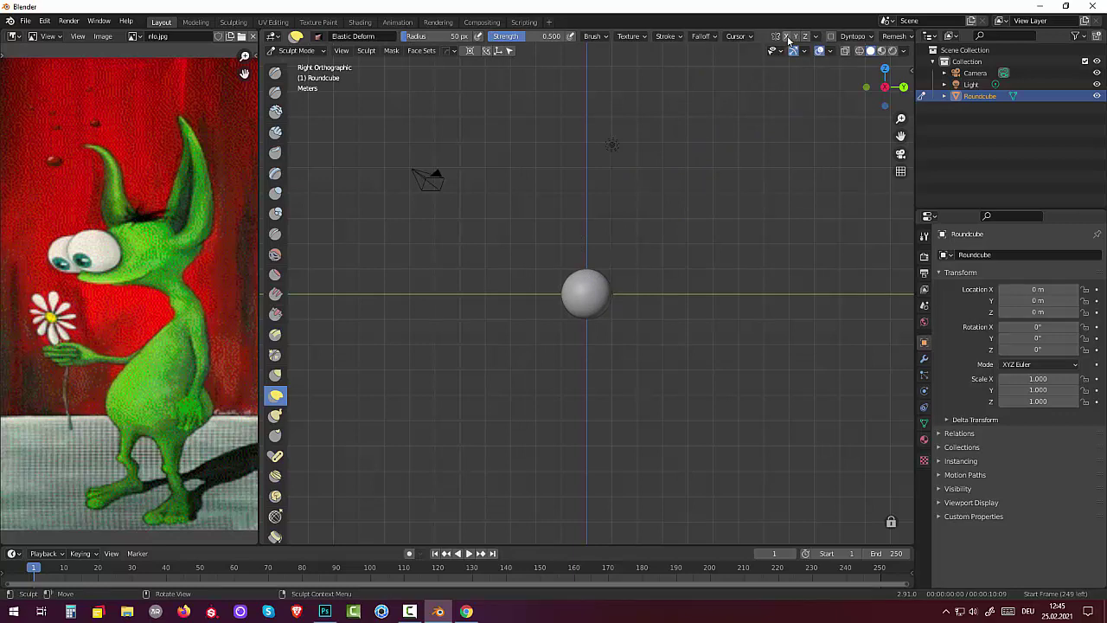
- Pull the sphere upward into an egg shape and widen its lower part
{"action": "left_click_drag", "start_coordinate": [605, 278], "coordinate": [616, 181]}
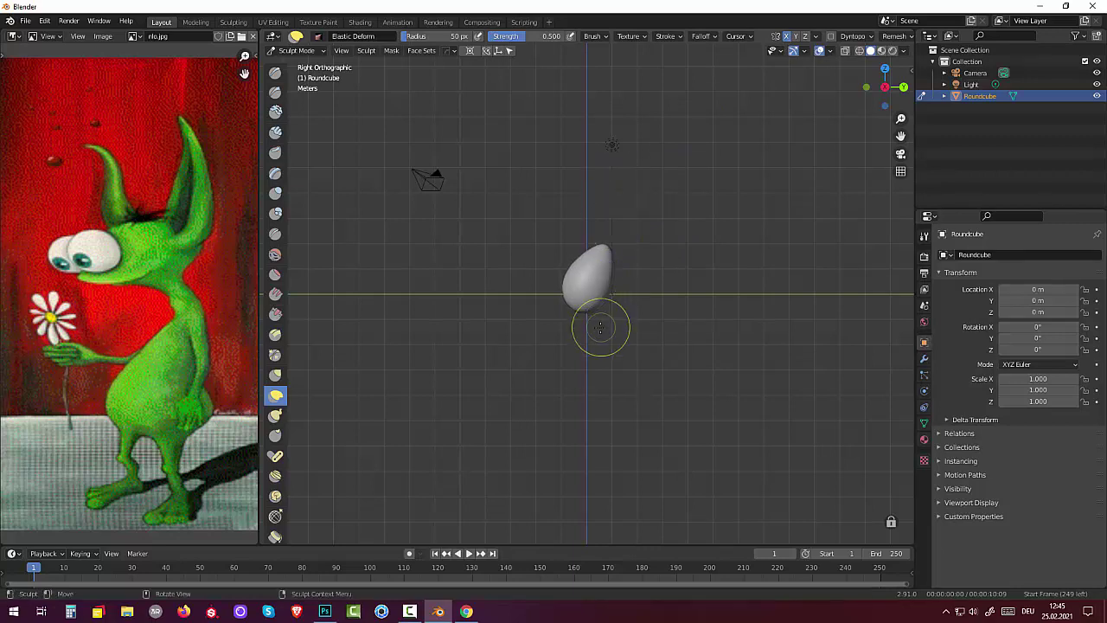
{"action": "mouse_move", "coordinate": [619, 299]}
{"action": "left_mouse_down"}
{"action": "mouse_move", "coordinate": [626, 279]}
{"action": "mouse_move", "coordinate": [611, 268]}
{"action": "mouse_move", "coordinate": [626, 226]}
{"action": "mouse_move", "coordinate": [622, 281]}
{"action": "left_mouse_up"}
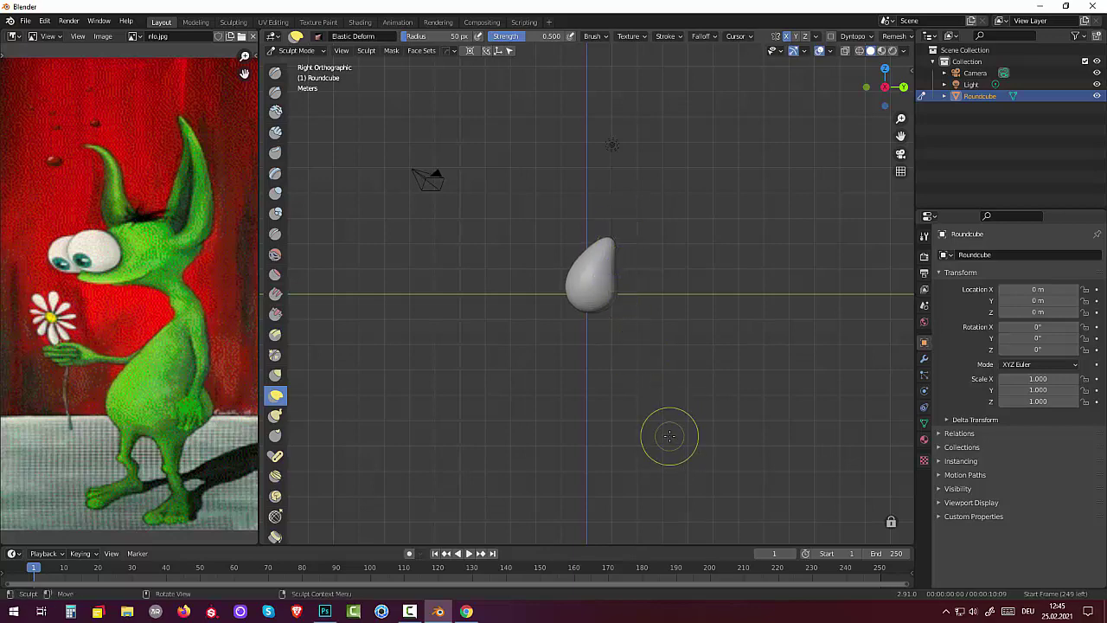
{"action": "mouse_move", "coordinate": [667, 435]}
{"action": "middle_mouse_down"}
{"action": "mouse_move", "coordinate": [588, 480]}
{"action": "mouse_move", "coordinate": [644, 362]}
{"action": "middle_mouse_up"}
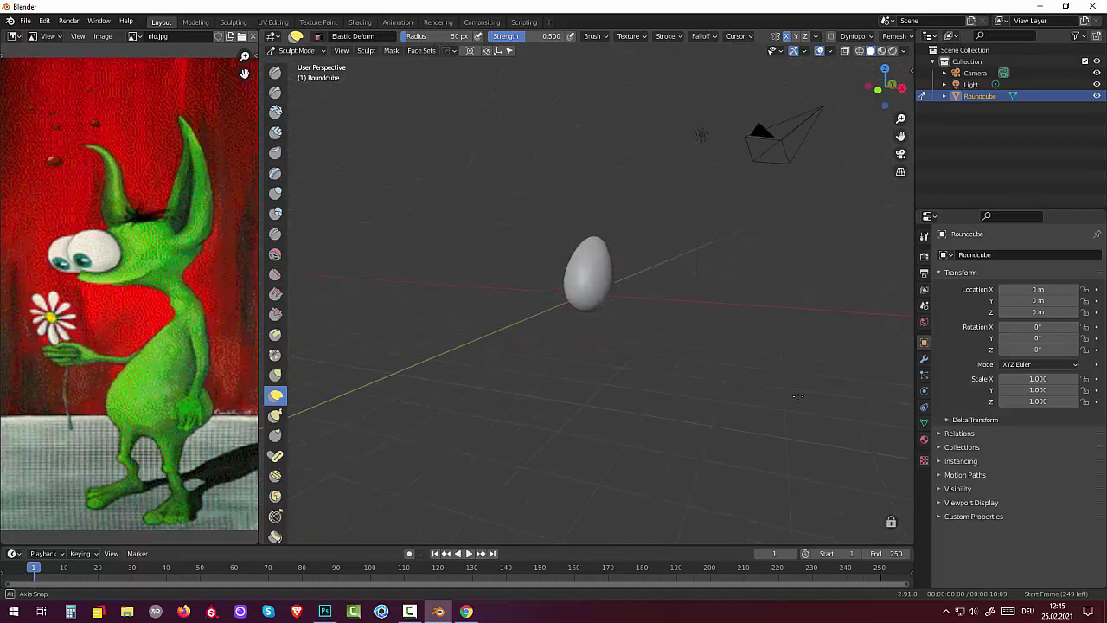
{"action": "mouse_move", "coordinate": [644, 361]}
{"action": "middle_mouse_down"}
{"action": "mouse_move", "coordinate": [791, 395]}
{"action": "mouse_move", "coordinate": [610, 288]}
{"action": "middle_mouse_up"}
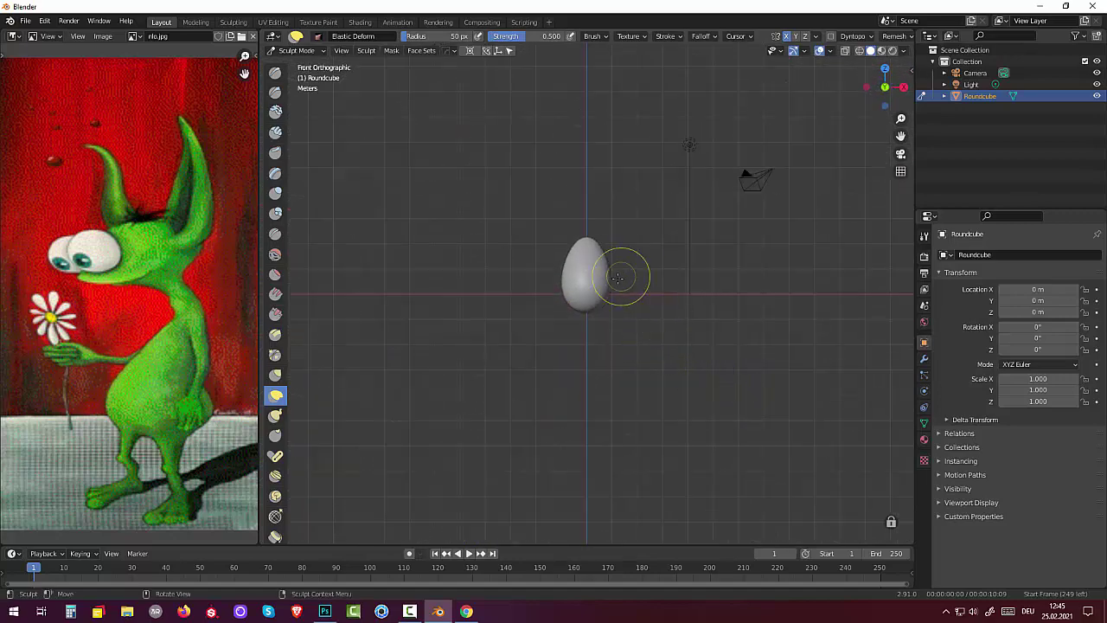
{"action": "left_click_drag", "start_coordinate": [610, 287], "coordinate": [632, 310]}
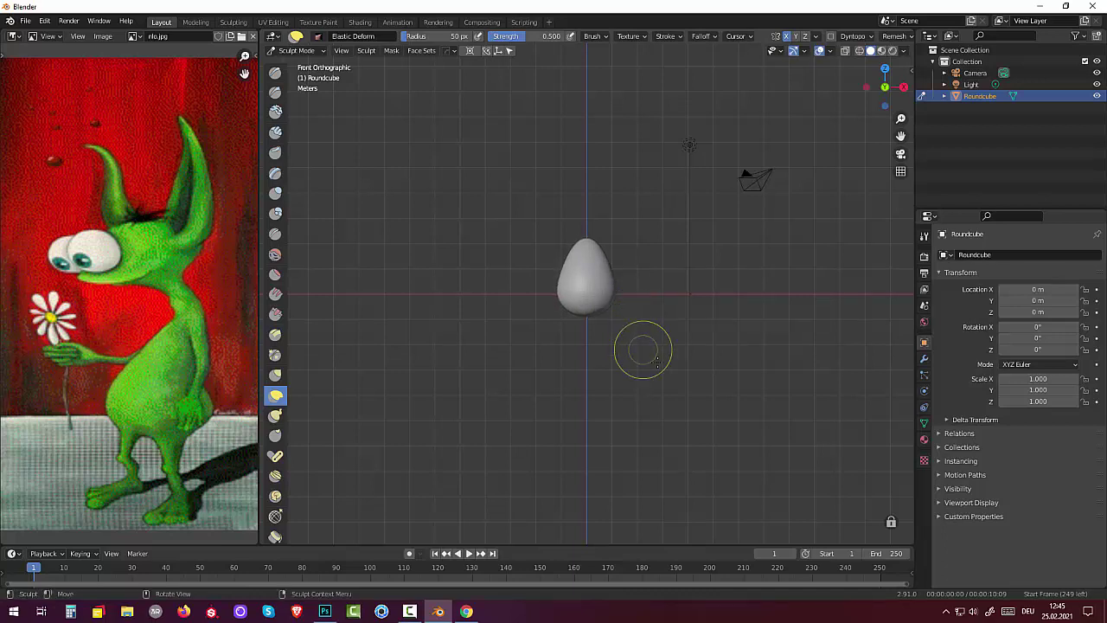
{"action": "left_click", "coordinate": [296, 51]}
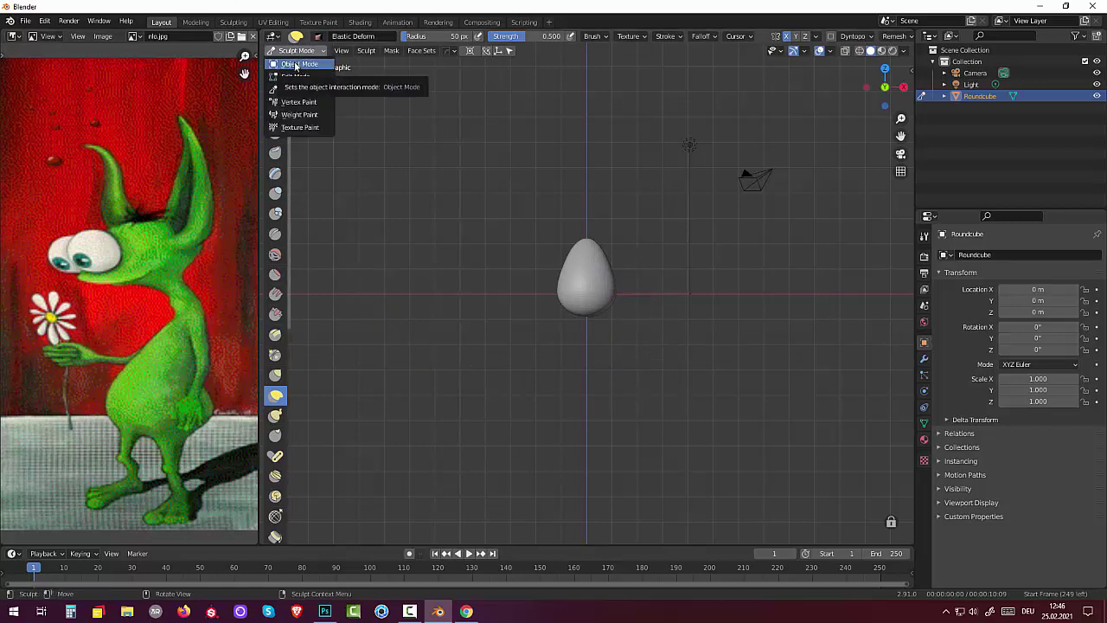
- Back in Object Mode, duplicate the egg and place the copy 3.05 m directly above it
{"action": "left_click", "coordinate": [296, 65]}
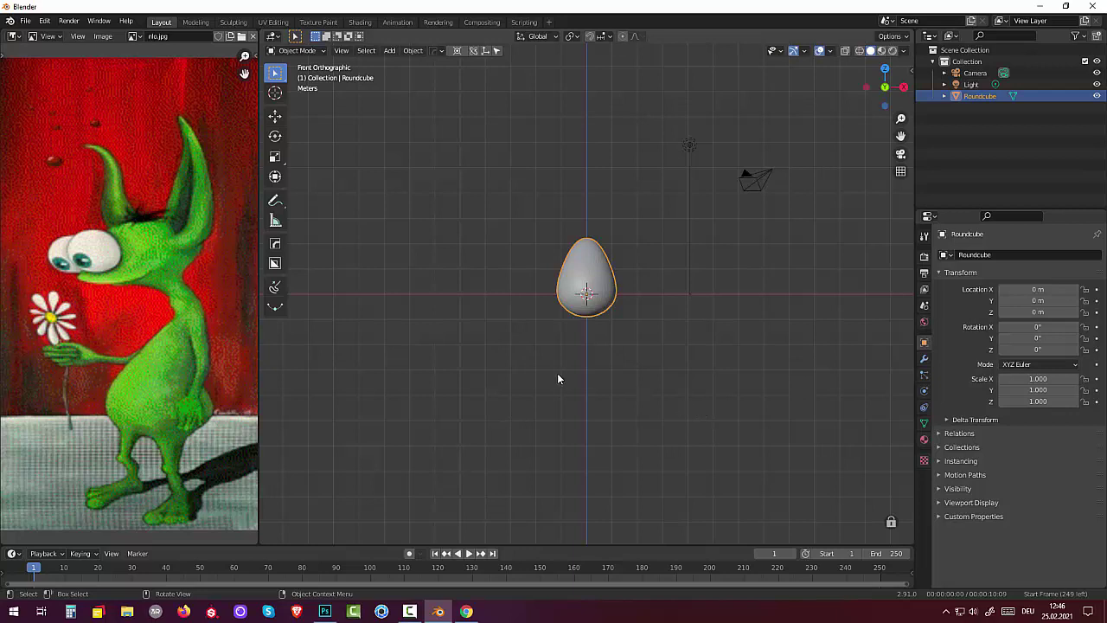
{"action": "key", "text": "shift+d"}
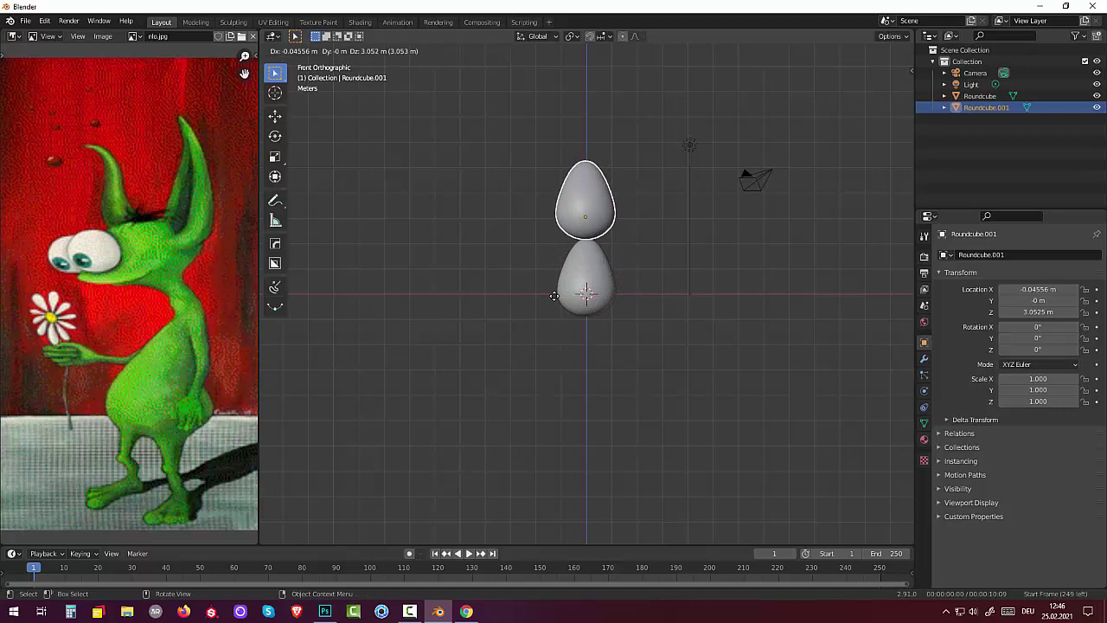
{"action": "key", "text": "z"}
{"action": "left_click", "coordinate": [554, 297]}
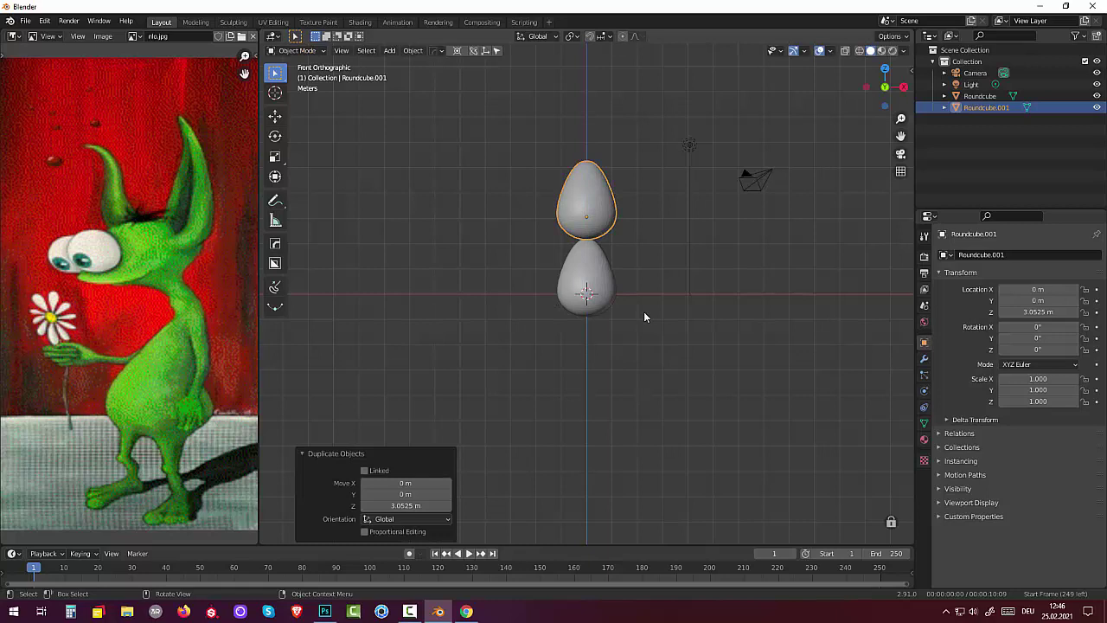
{"action": "left_click", "coordinate": [292, 51]}
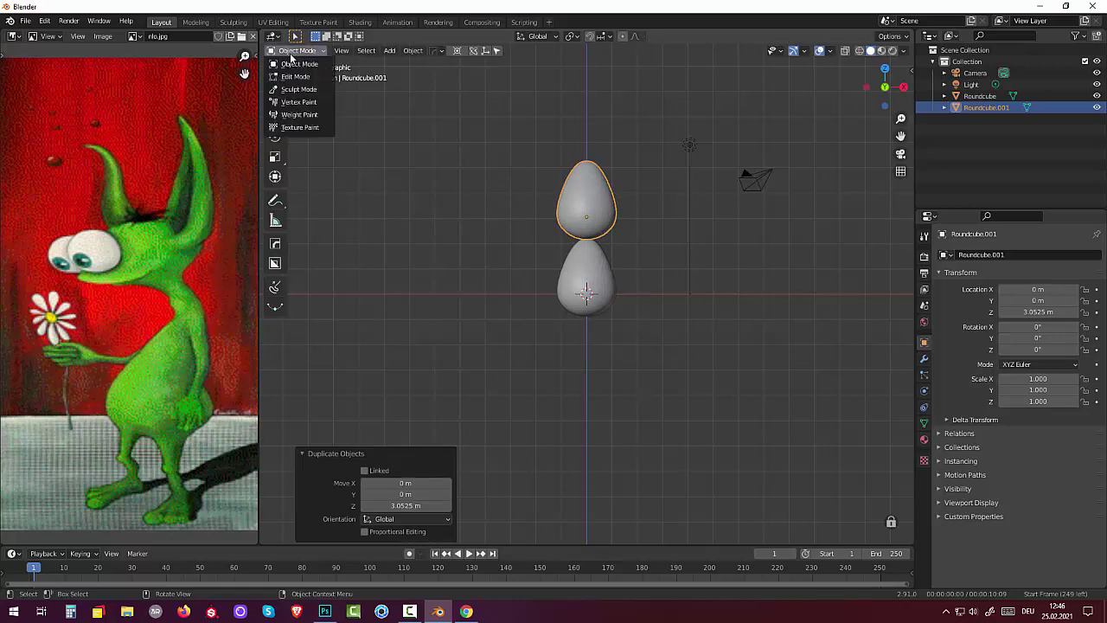
{"action": "left_click", "coordinate": [298, 89]}
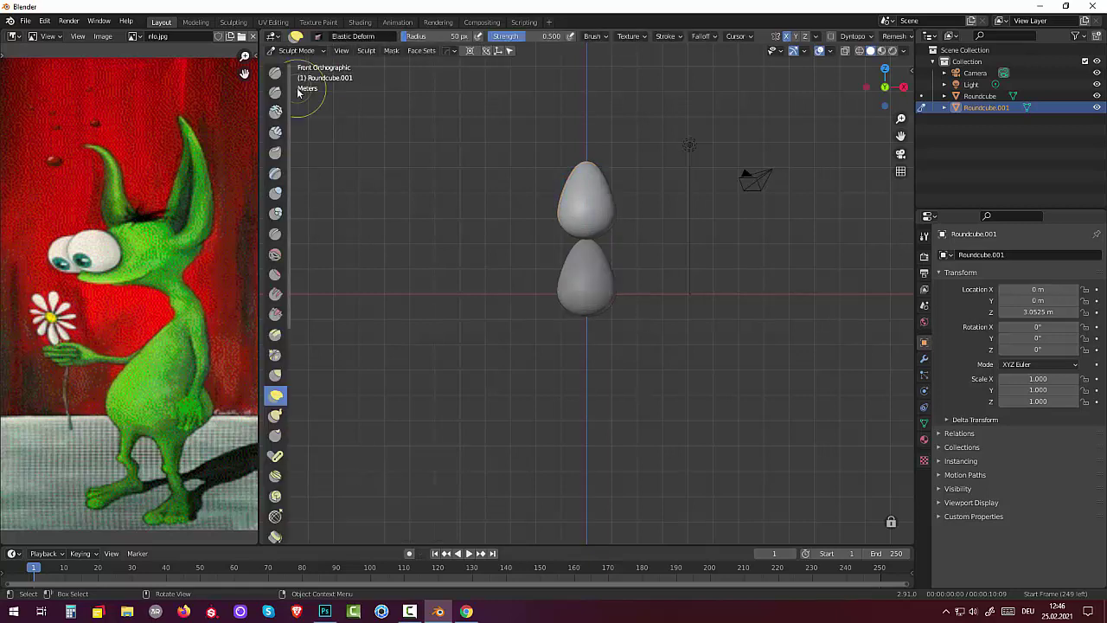
{"action": "key", "text": "KP_3"}
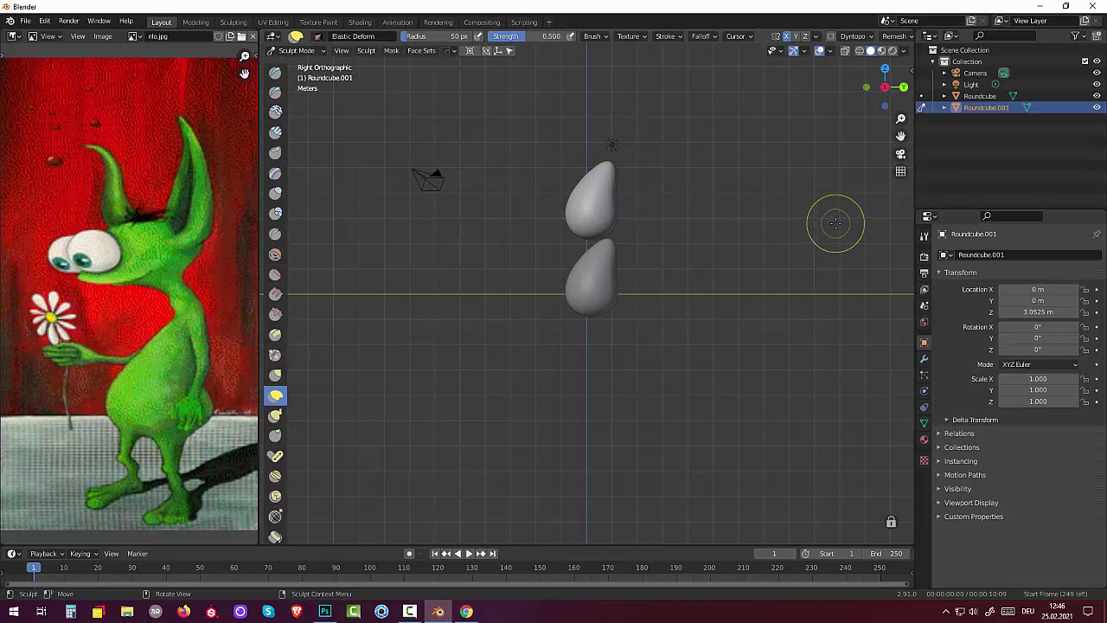
{"action": "left_click", "coordinate": [290, 51]}
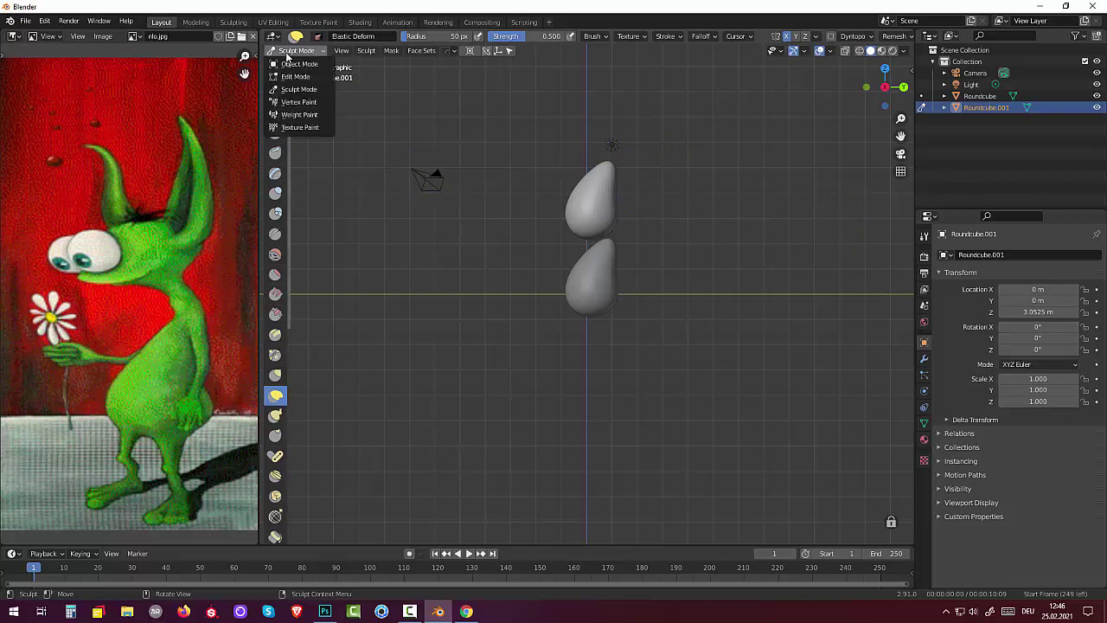
{"action": "left_click", "coordinate": [298, 64]}
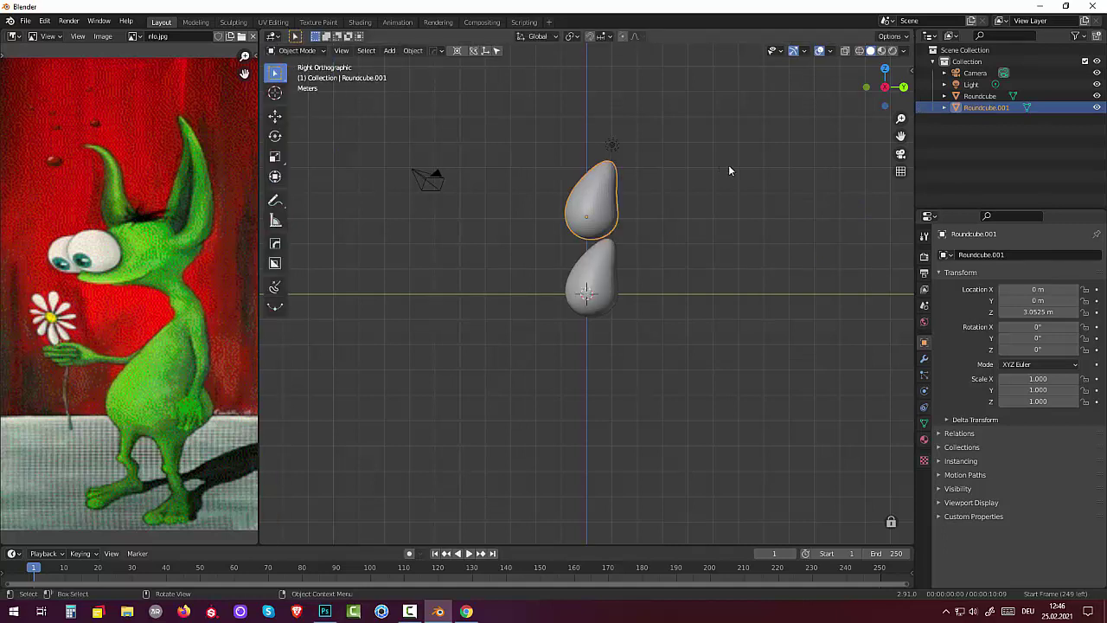
- Scale the upper copy to 0.424, tilt it about 26° on X, and lower it onto the body
{"action": "key", "text": "s"}
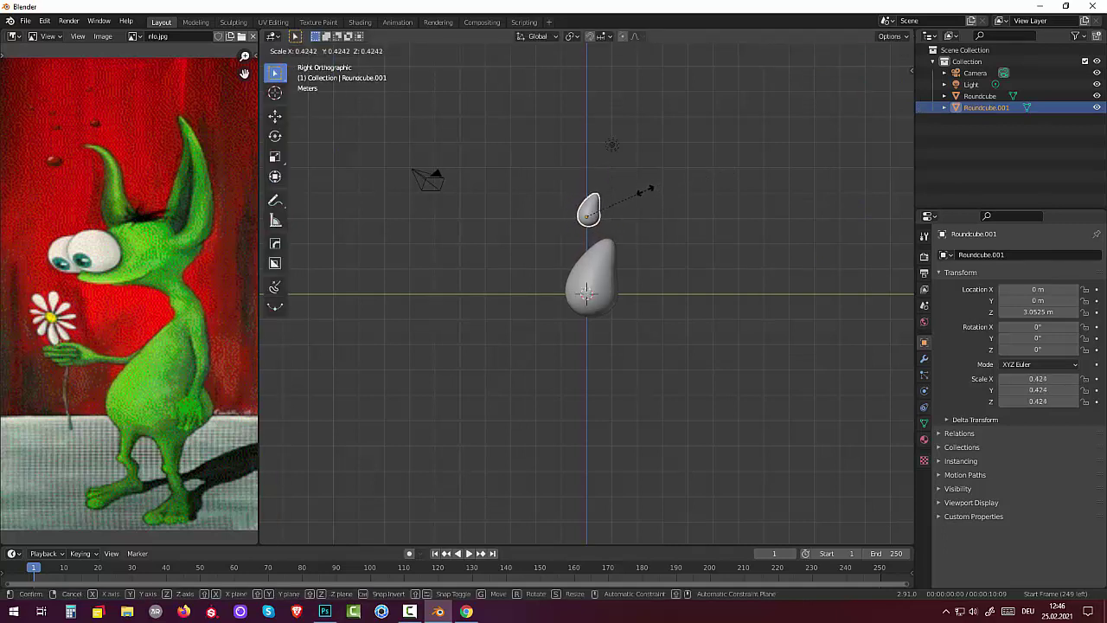
{"action": "left_click", "coordinate": [645, 190]}
{"action": "key", "text": "r"}
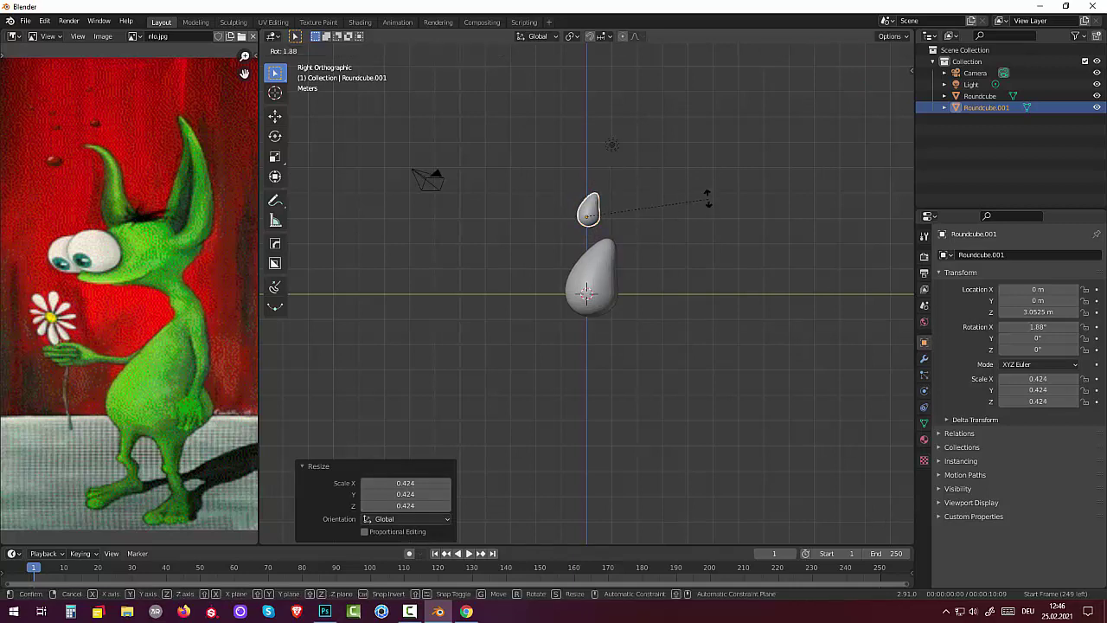
{"action": "left_click", "coordinate": [679, 171]}
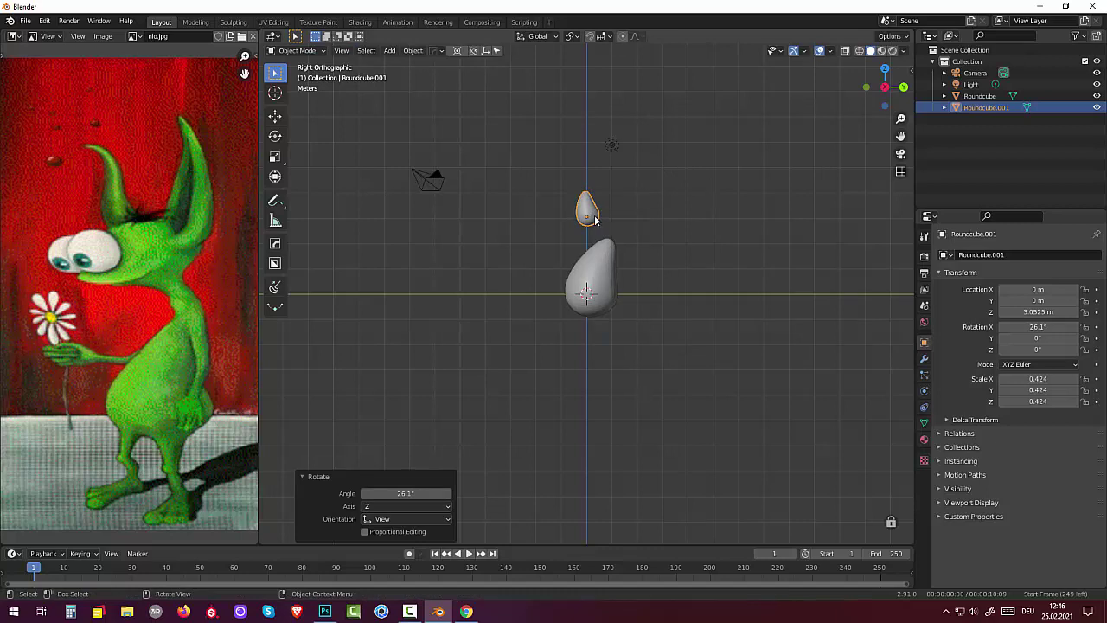
{"action": "key", "text": "g"}
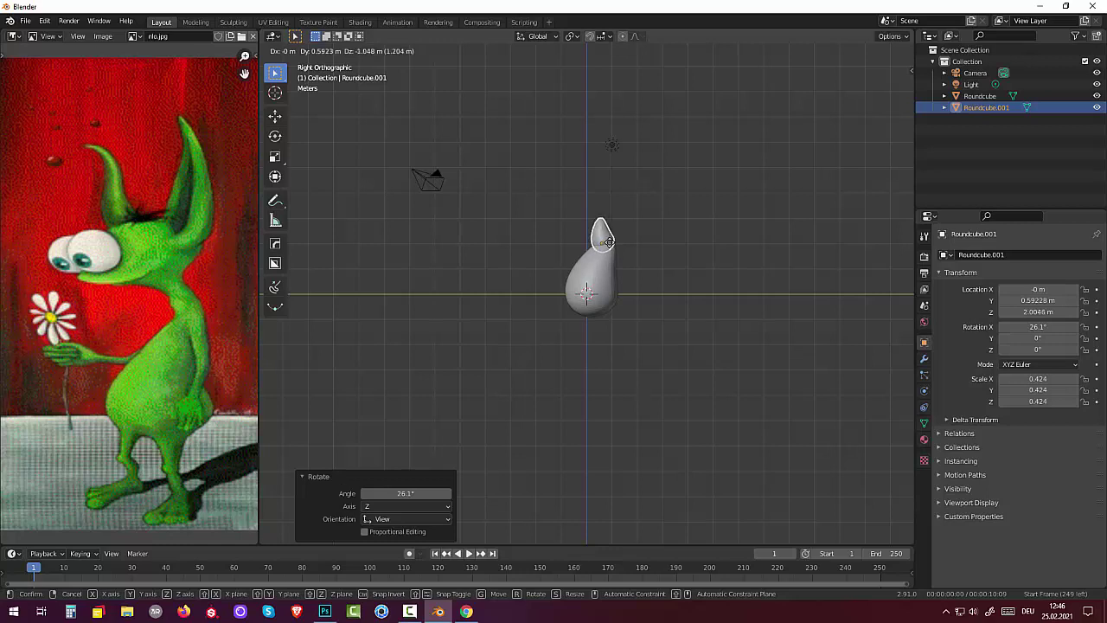
{"action": "left_click", "coordinate": [608, 242]}
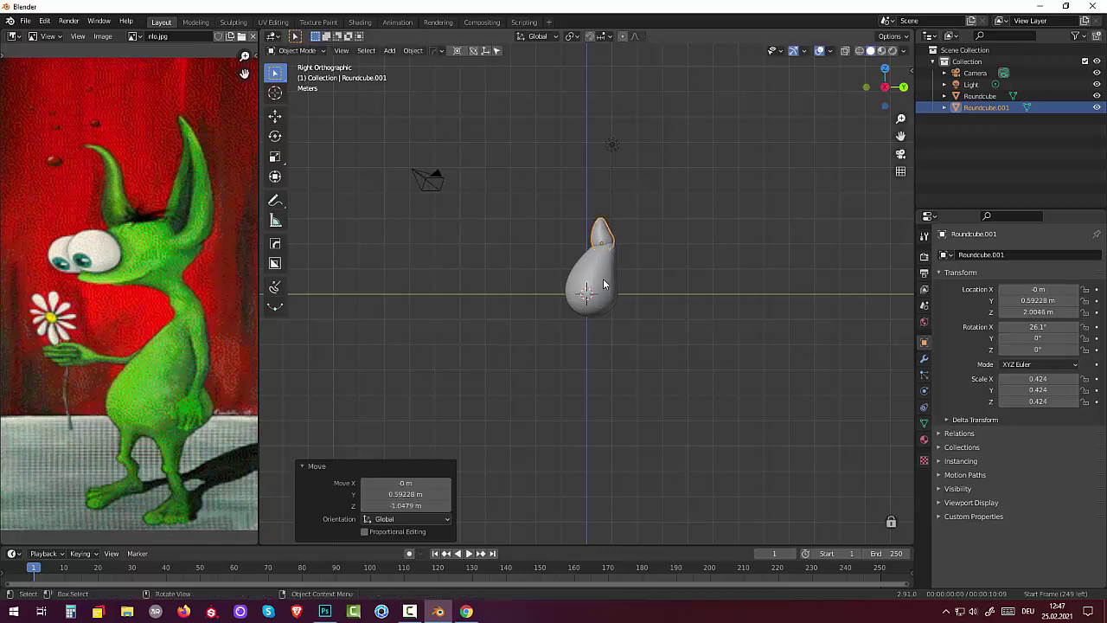
{"action": "left_click", "coordinate": [606, 281]}
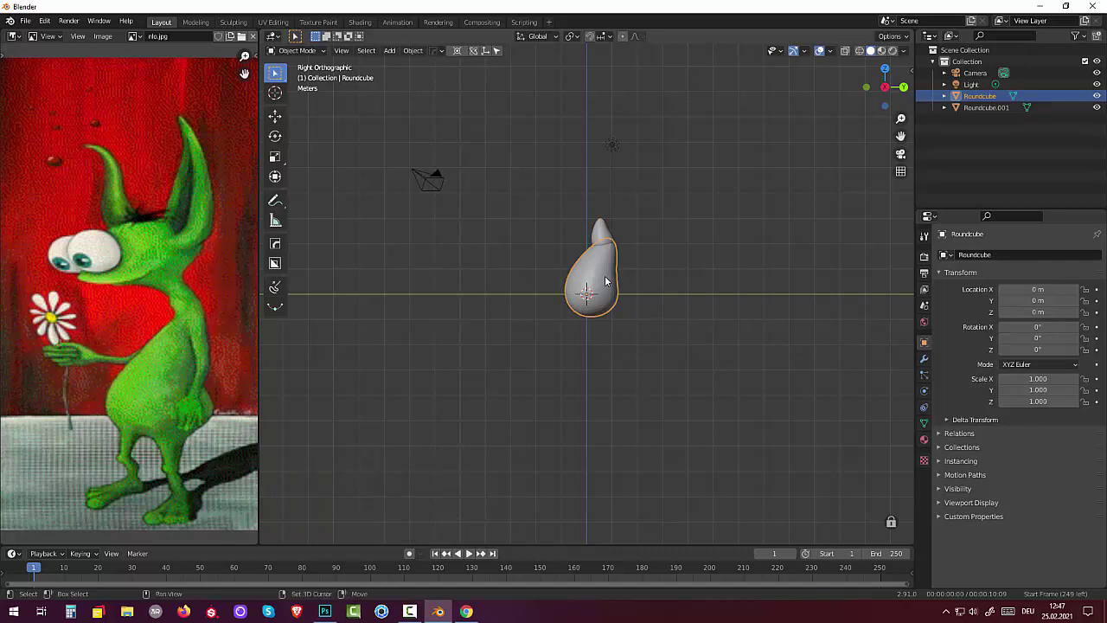
- Duplicate the body, turn it 180° on Z, tip it about 100°, and raise it to 4.28 m
{"action": "key", "text": "shift+d"}
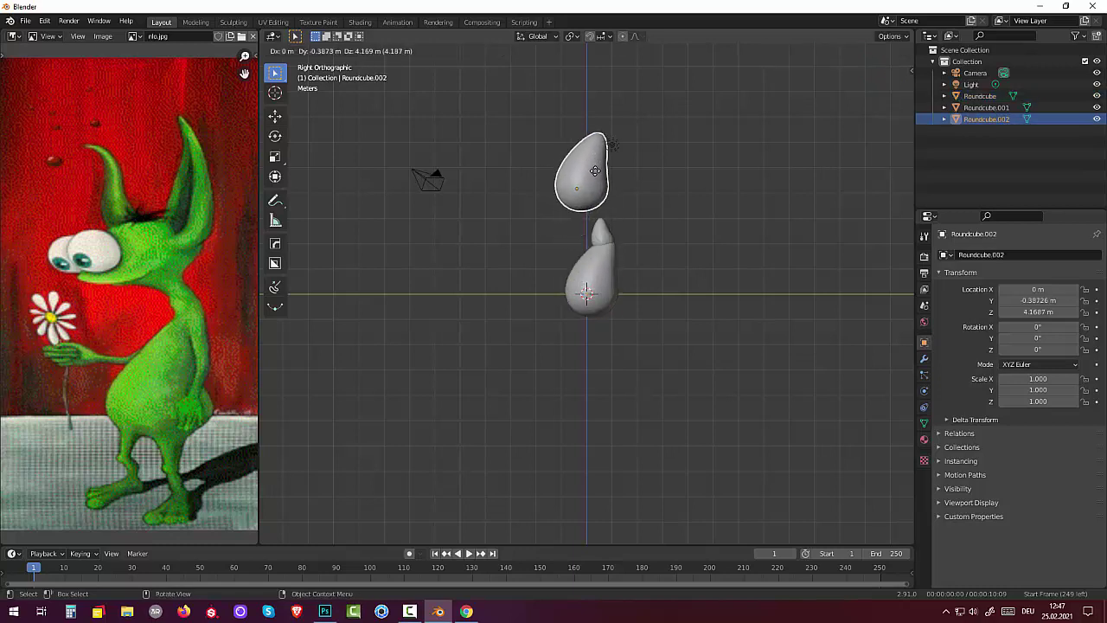
{"action": "left_click", "coordinate": [595, 170]}
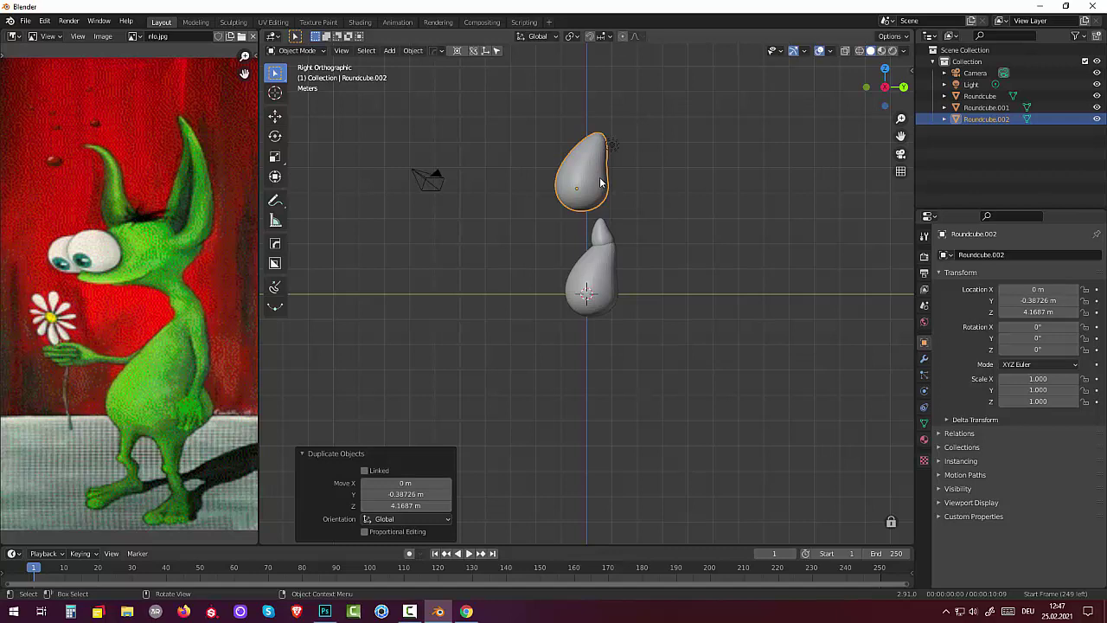
{"action": "type", "text": "rz"}
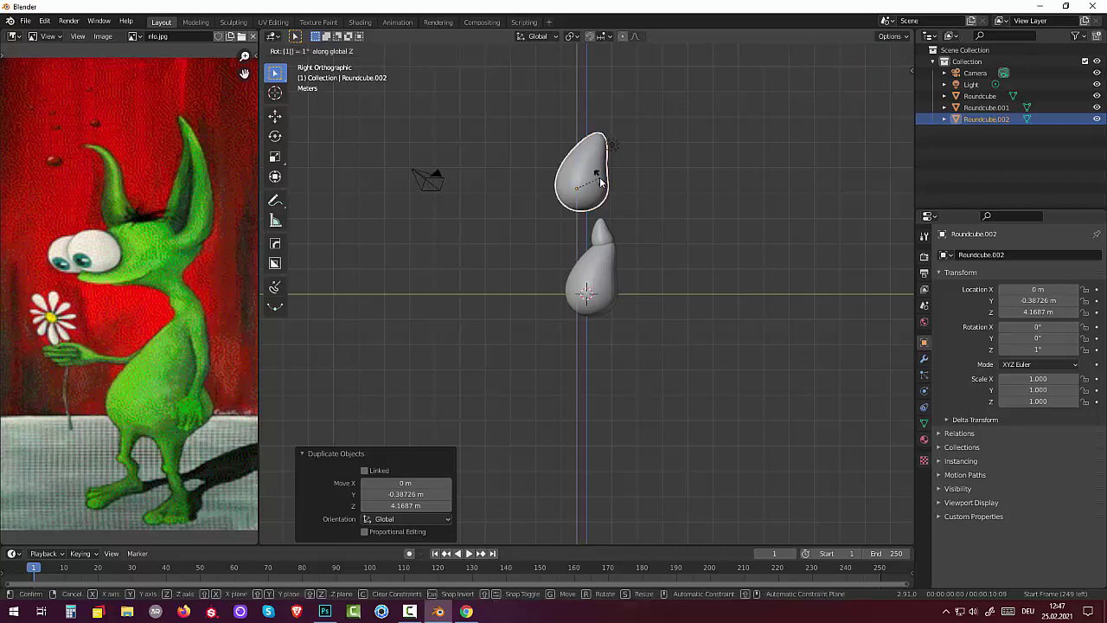
{"action": "type", "text": "180"}
{"action": "key", "text": "Return"}
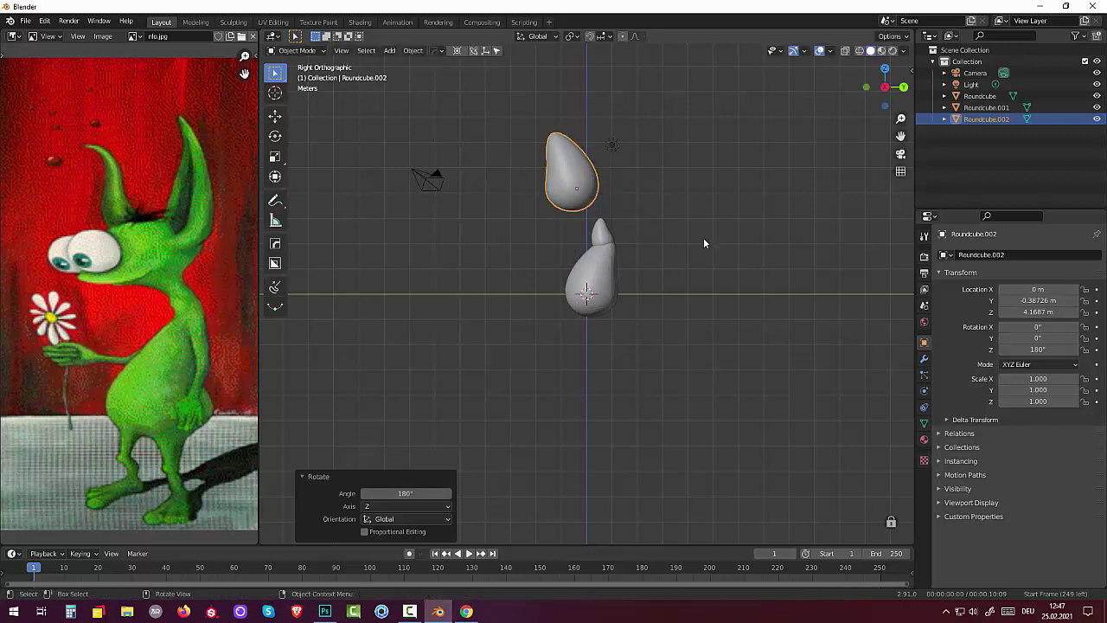
{"action": "key", "text": "r"}
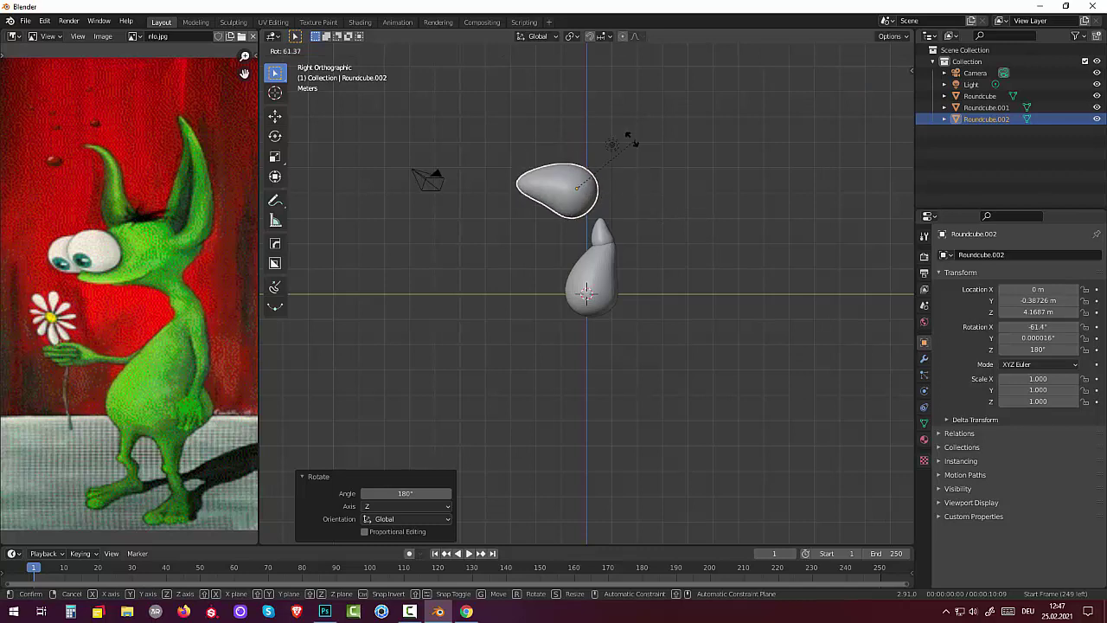
{"action": "key", "text": "Return"}
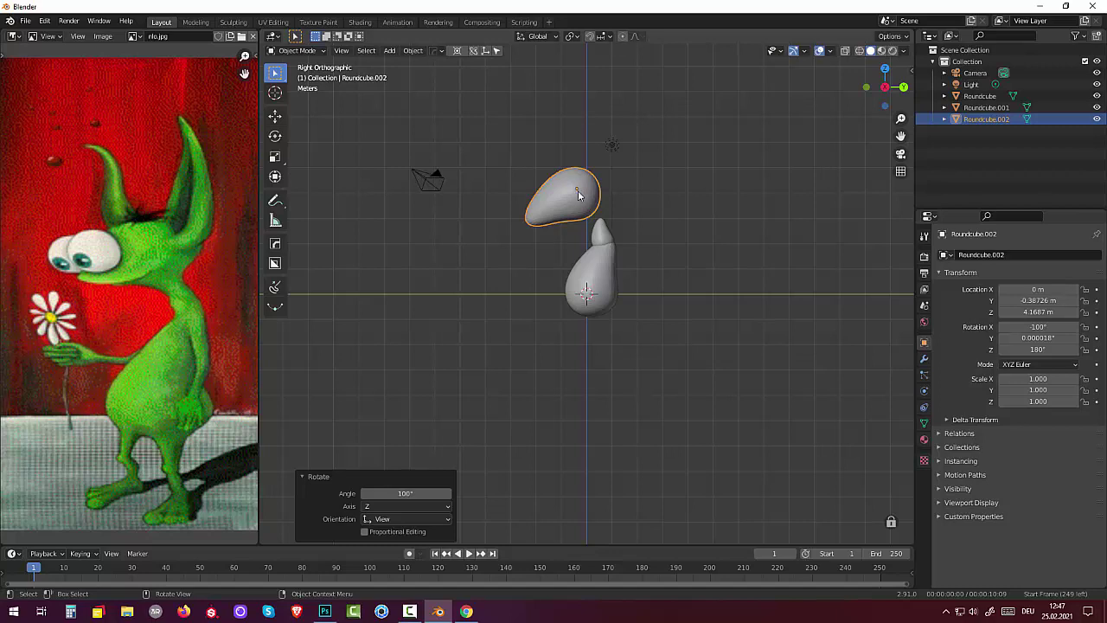
{"action": "key", "text": "g"}
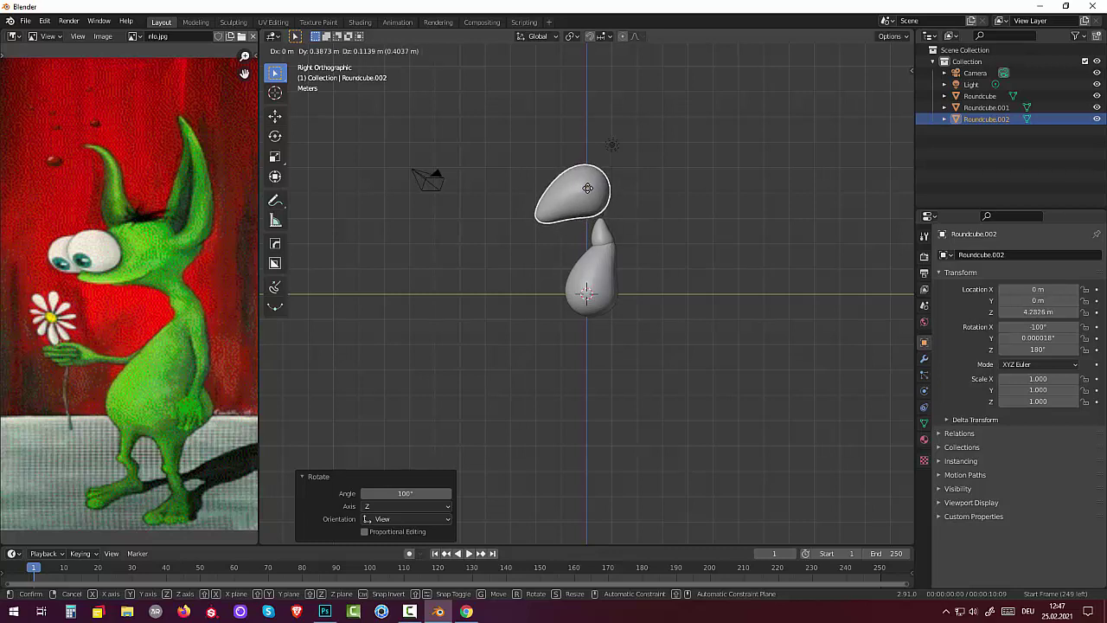
{"action": "left_click", "coordinate": [587, 188]}
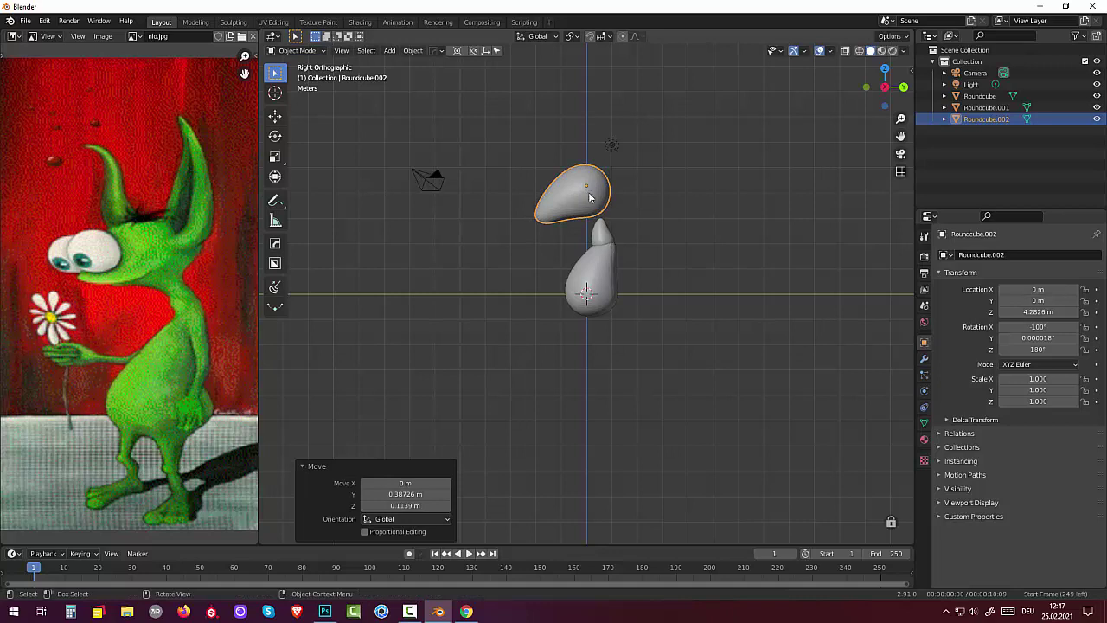
{"action": "left_click", "coordinate": [605, 231]}
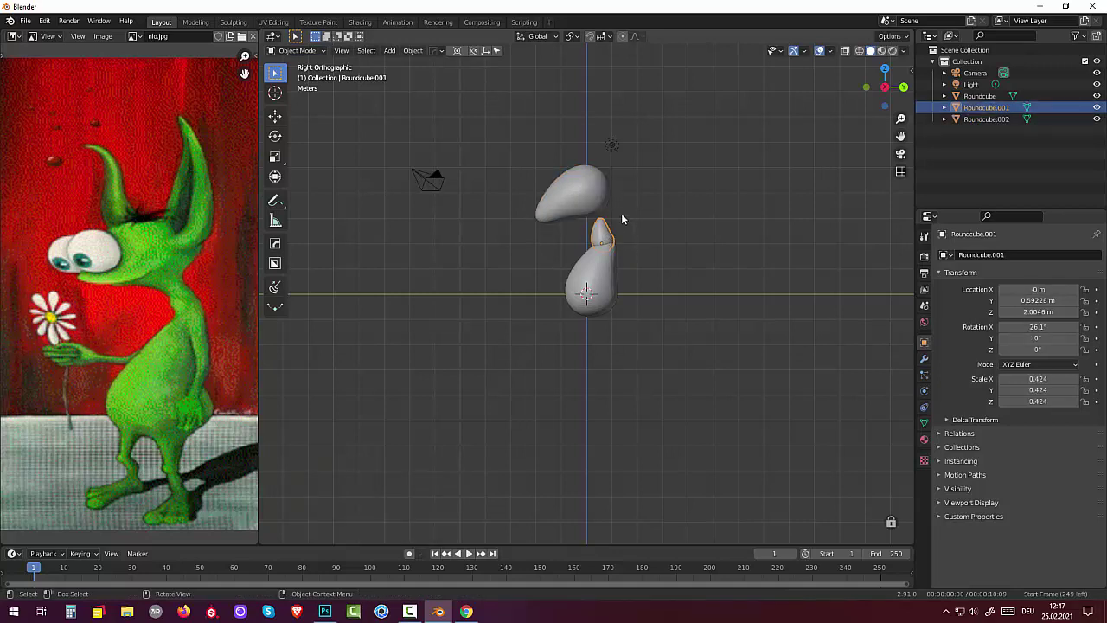
- Stretch the neck vertically by 1.534 and re-tilt it to 21.4°
{"action": "key", "text": "s"}
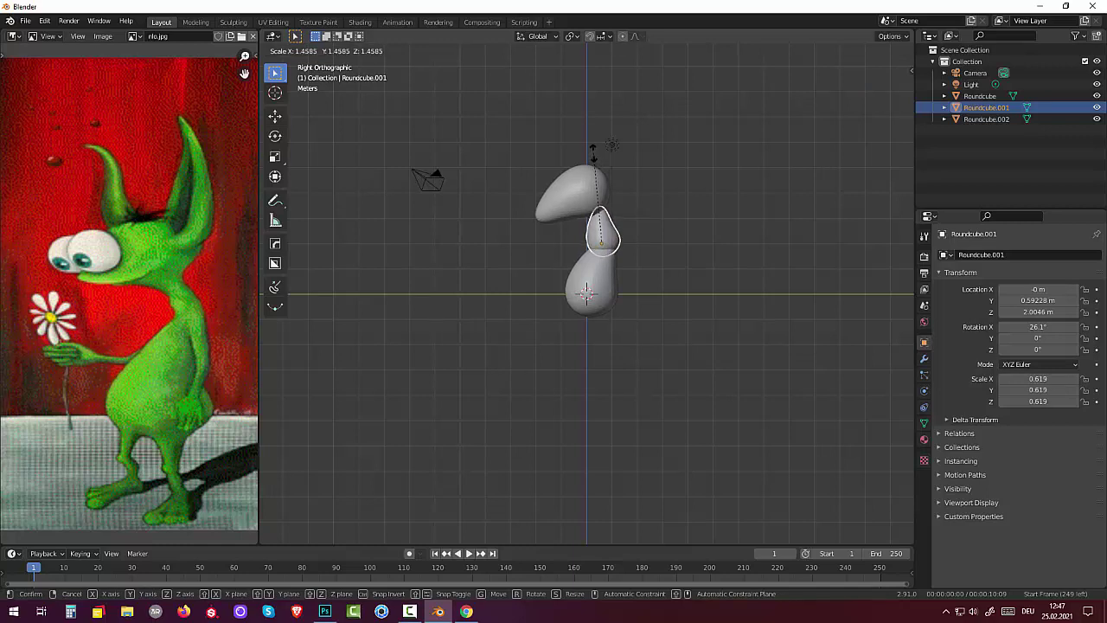
{"action": "key", "text": "z"}
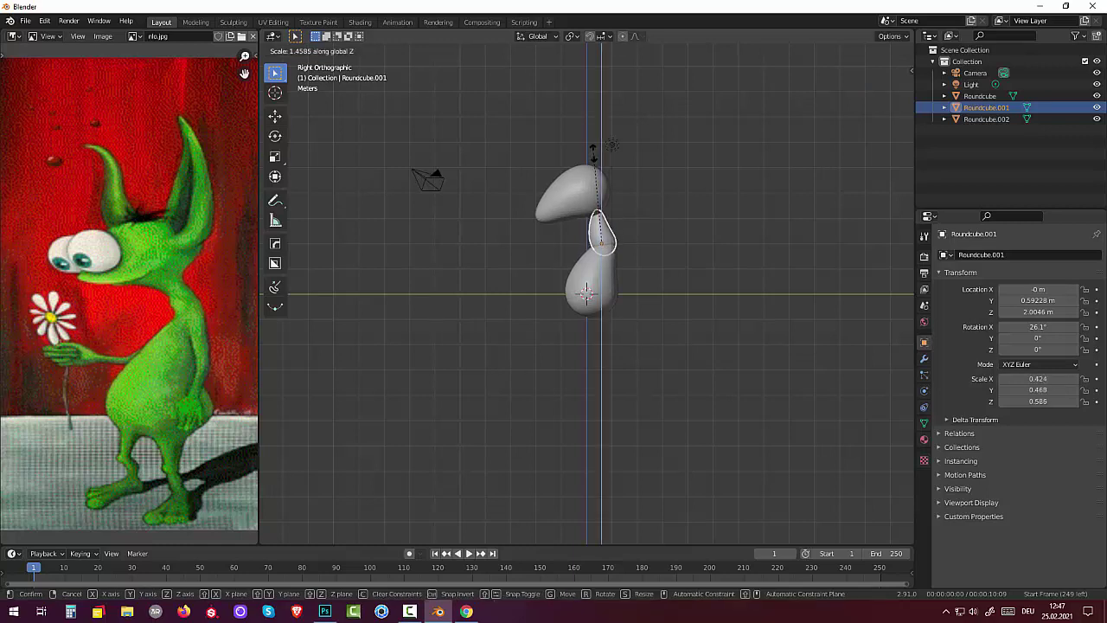
{"action": "left_click", "coordinate": [592, 157]}
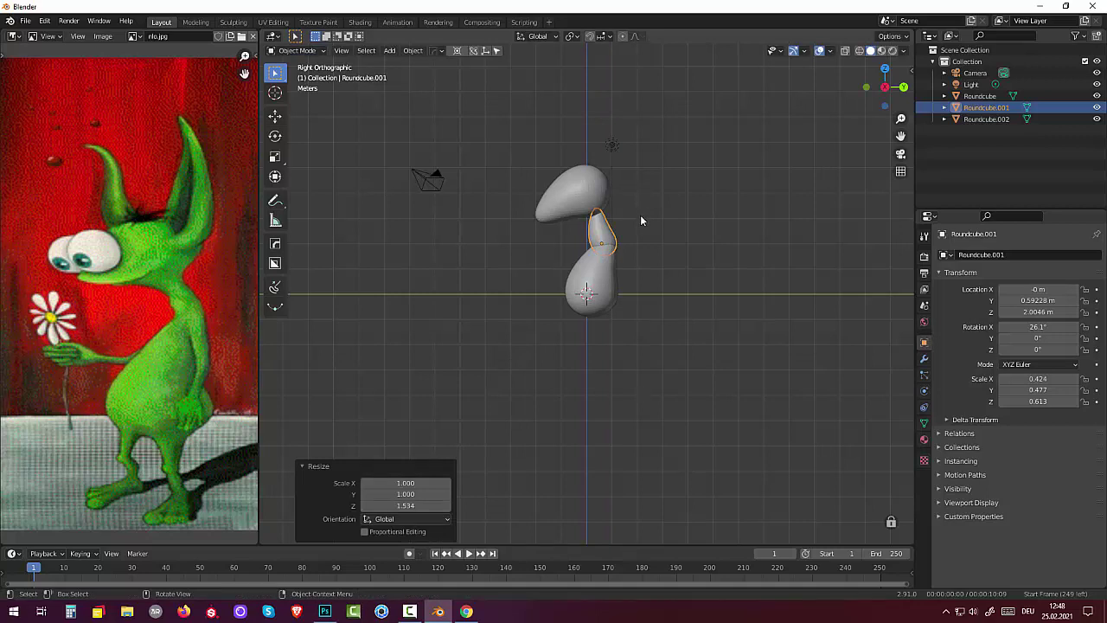
{"action": "key", "text": "r"}
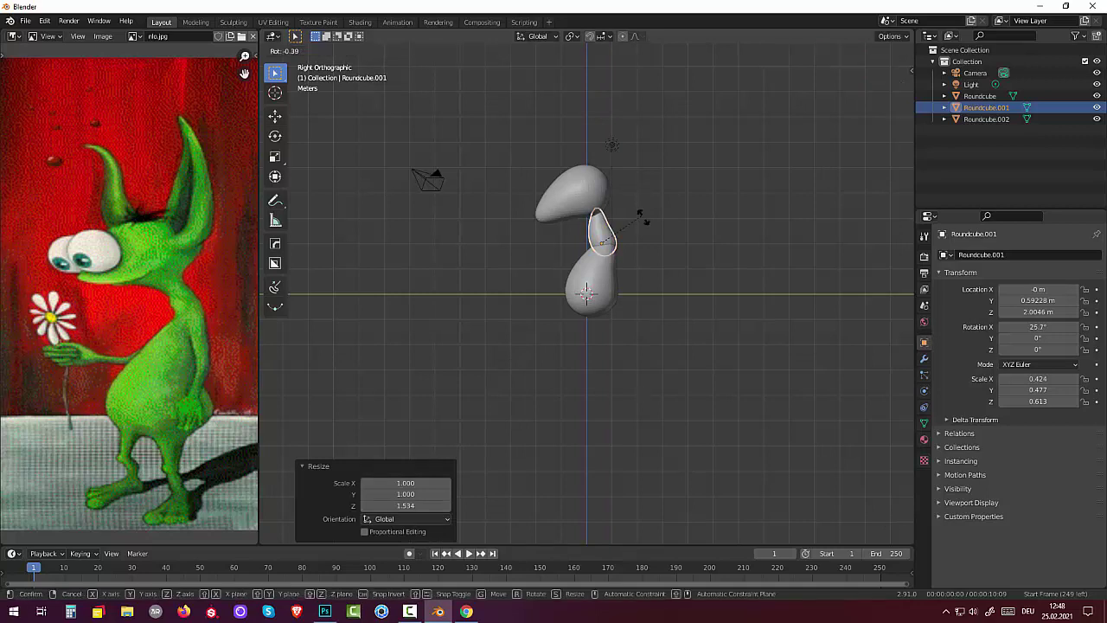
{"action": "left_click", "coordinate": [641, 219]}
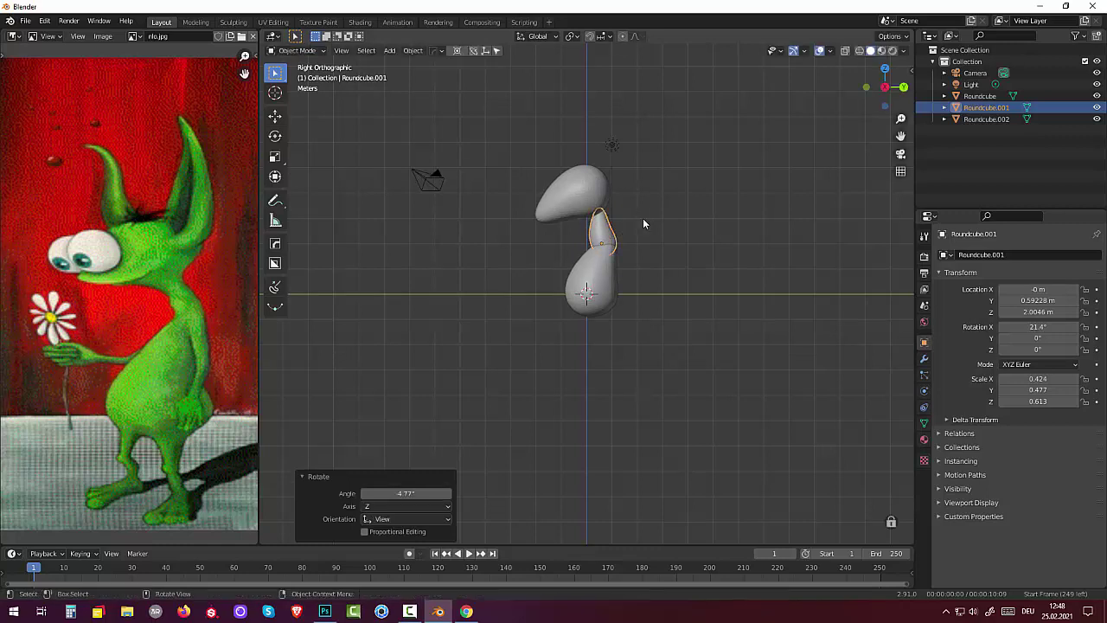
{"action": "left_click", "coordinate": [582, 208]}
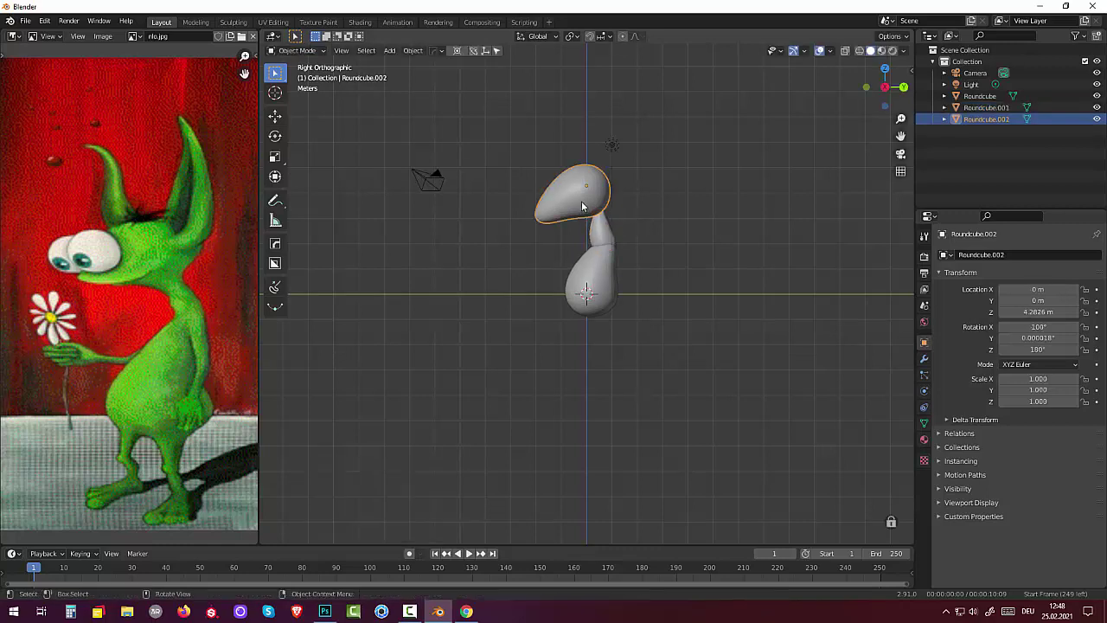
- Lower the head to 4.21 m so it rests on the neck's top
{"action": "key", "text": "g"}
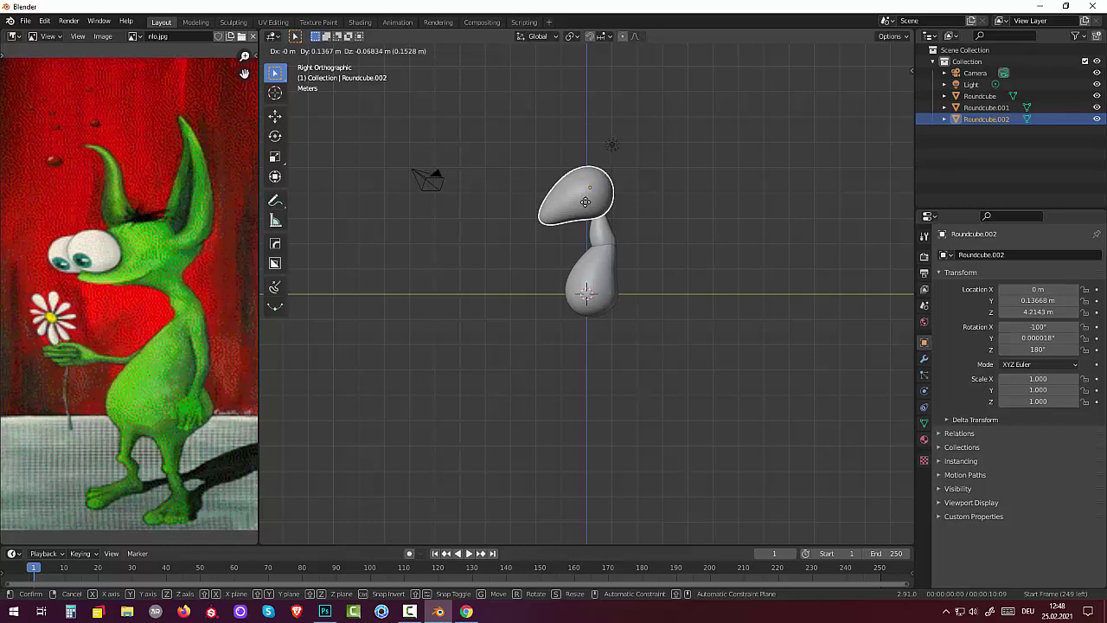
{"action": "left_click", "coordinate": [588, 202]}
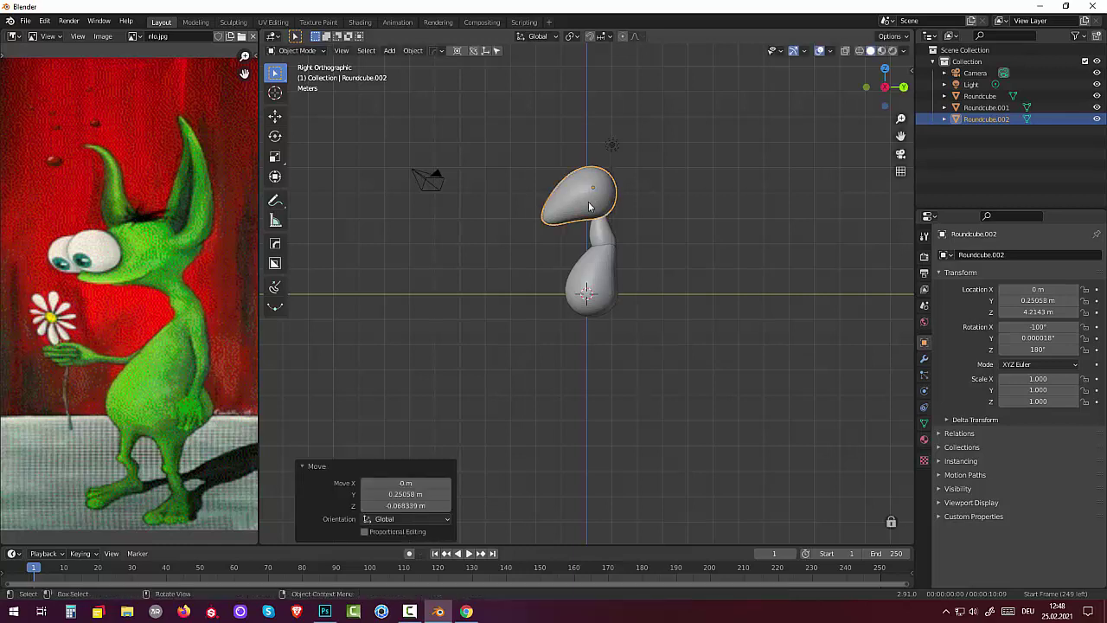
{"action": "left_click", "coordinate": [601, 237]}
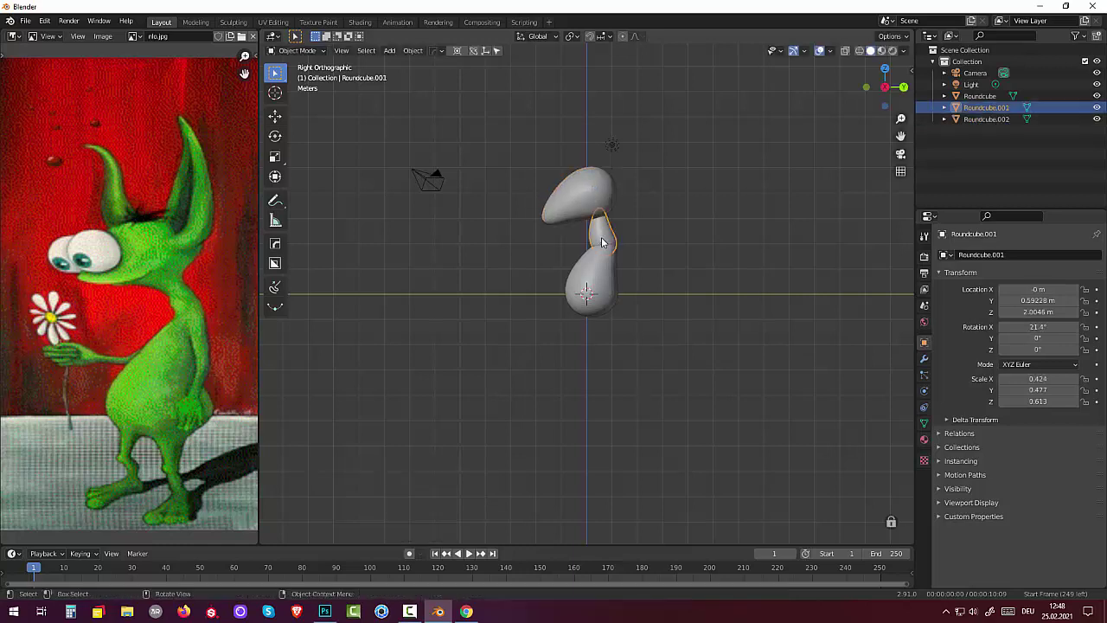
{"action": "key", "text": "shift"}
- Duplicate the neck onto the head's top at 5.22 m and turn it 180° about Z
{"action": "key", "text": "shift+d"}
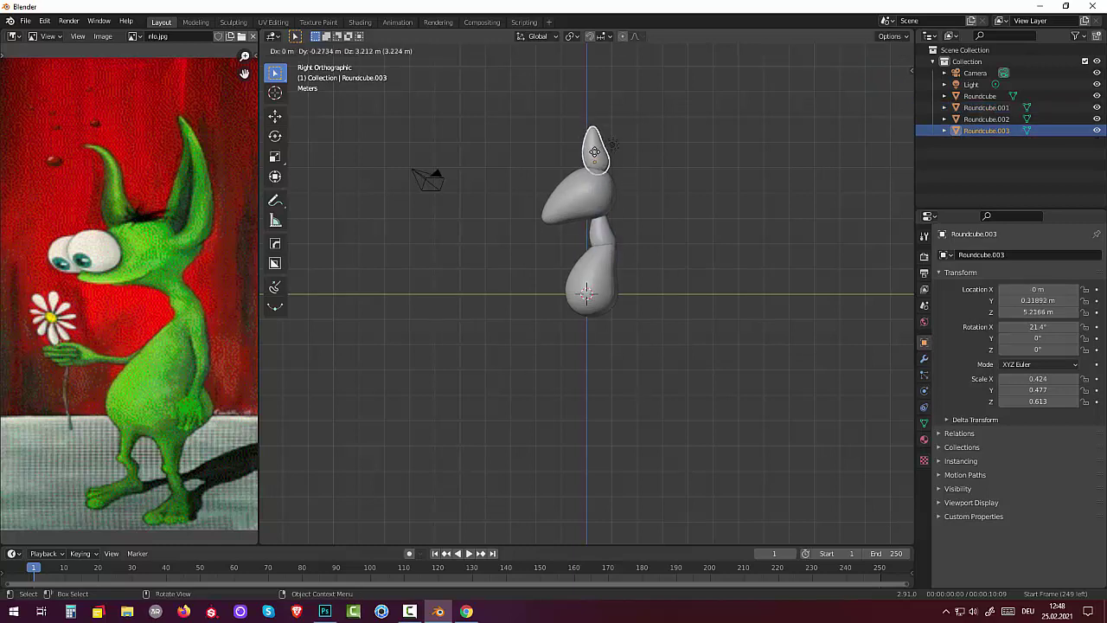
{"action": "left_click", "coordinate": [594, 152]}
{"action": "mouse_move", "coordinate": [594, 154]}
{"action": "middle_mouse_down"}
{"action": "mouse_move", "coordinate": [827, 247]}
{"action": "mouse_move", "coordinate": [775, 235]}
{"action": "middle_mouse_up"}
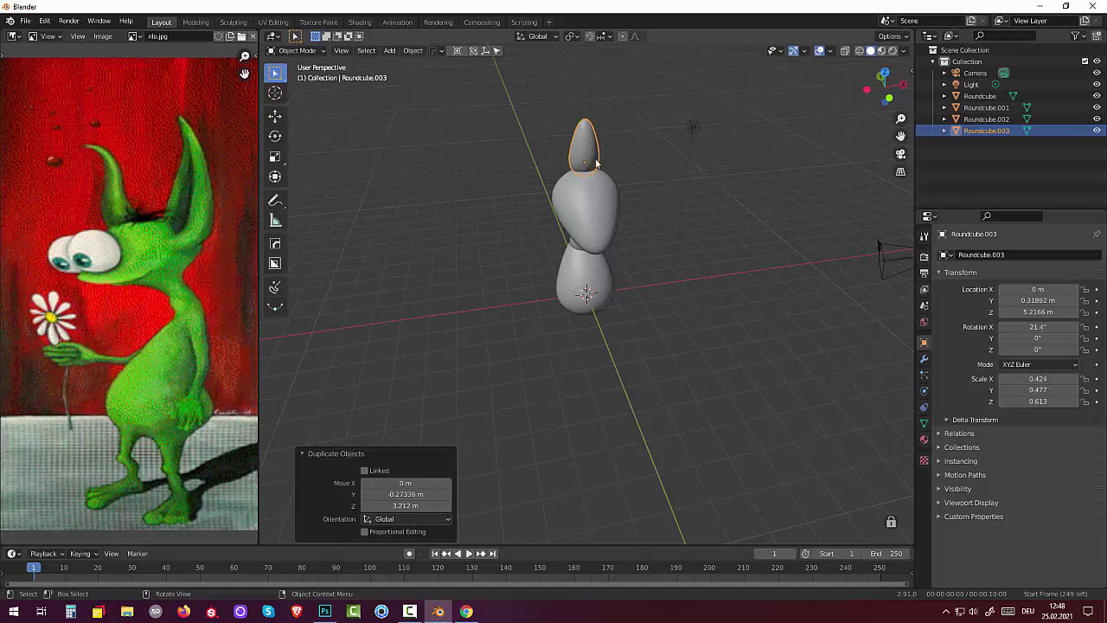
{"action": "type", "text": "rz1"}
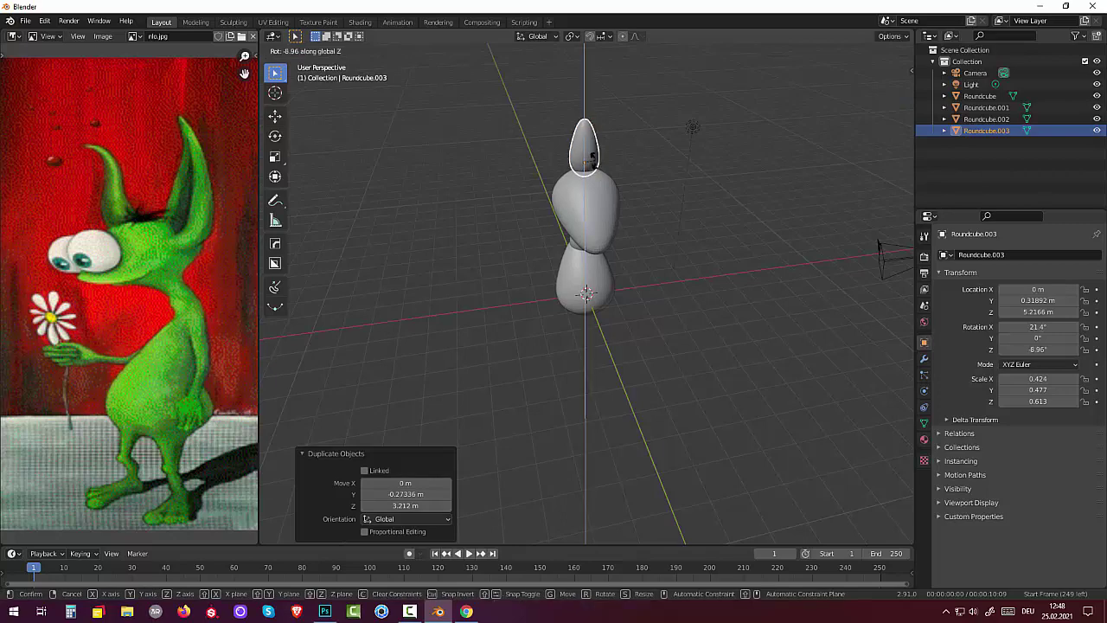
{"action": "type", "text": "80"}
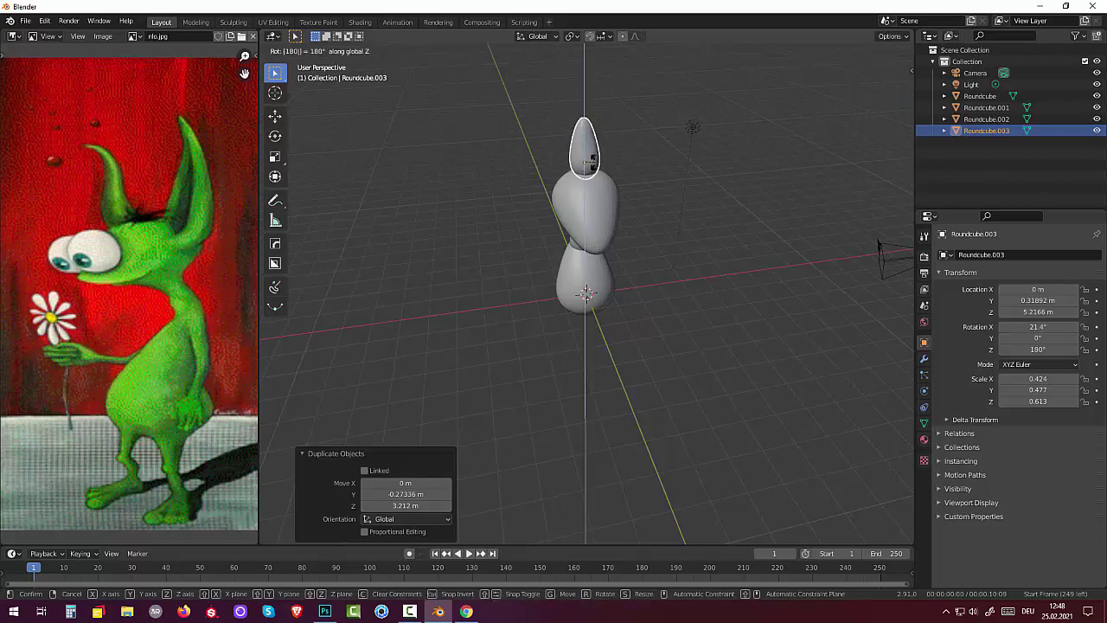
{"action": "key", "text": "Return"}
{"action": "mouse_move", "coordinate": [679, 182]}
{"action": "middle_mouse_down"}
{"action": "mouse_move", "coordinate": [614, 159]}
{"action": "mouse_move", "coordinate": [516, 163]}
{"action": "mouse_move", "coordinate": [651, 187]}
{"action": "mouse_move", "coordinate": [657, 173]}
{"action": "mouse_move", "coordinate": [635, 176]}
{"action": "middle_mouse_up"}
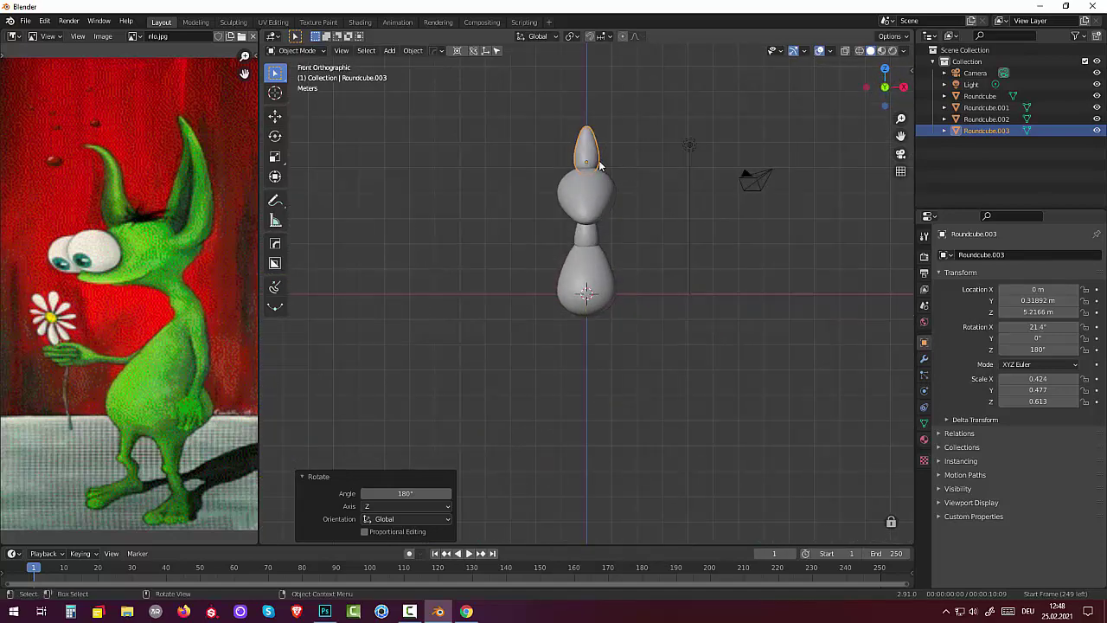
- Tilt the ear to -14.4°, place it at X 0.866 m, Z 4.92 m, and show the sidebar
{"action": "key", "text": "r"}
{"action": "left_click", "coordinate": [649, 147]}
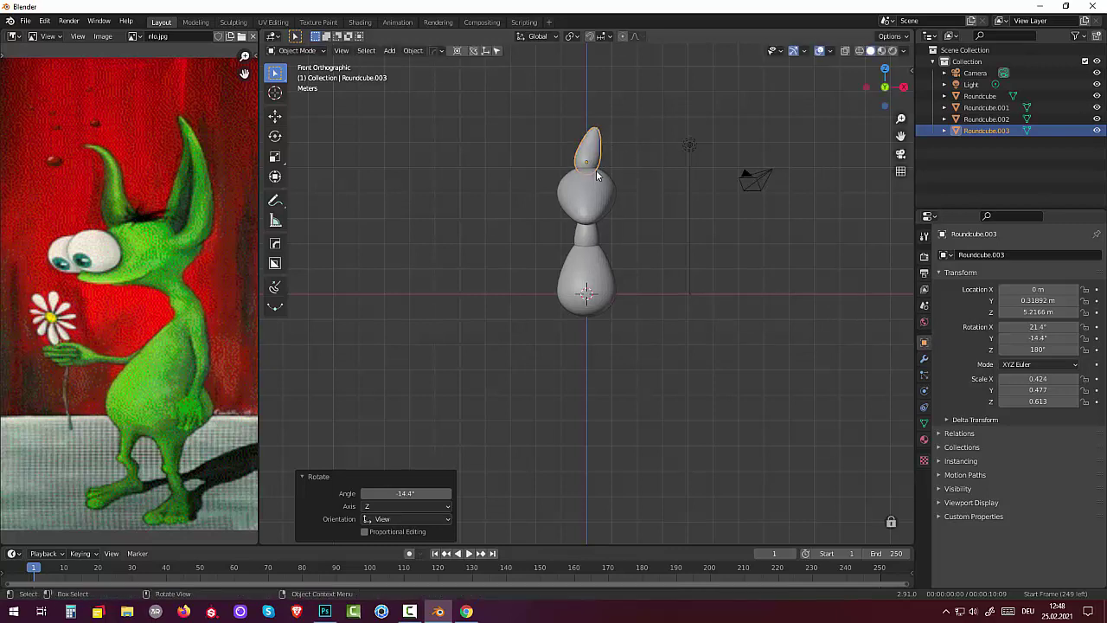
{"action": "key", "text": "g"}
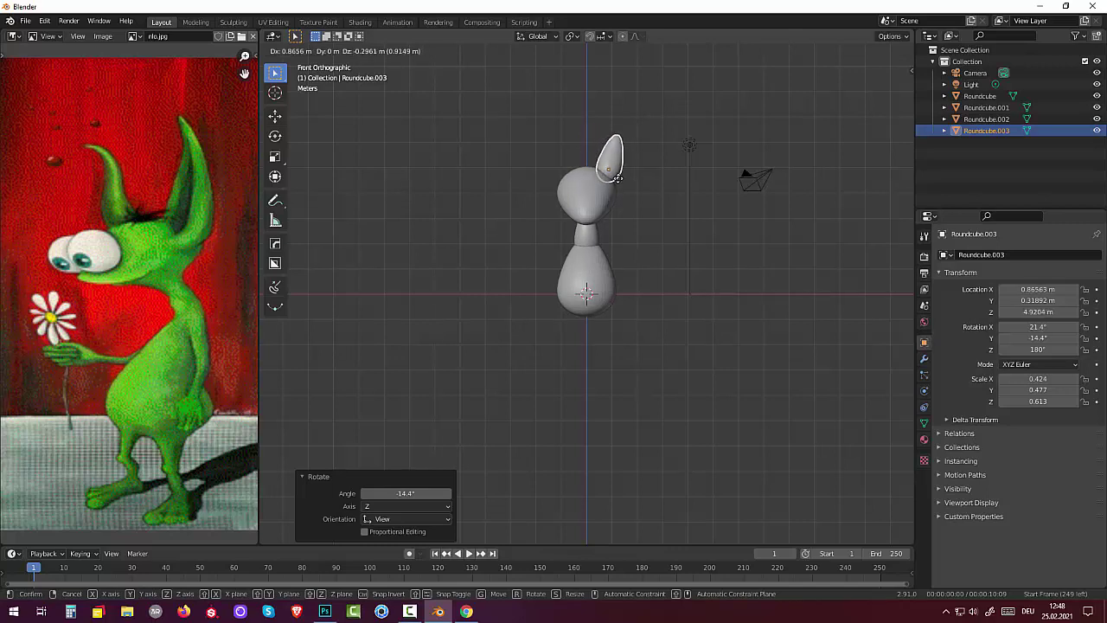
{"action": "left_click", "coordinate": [617, 179]}
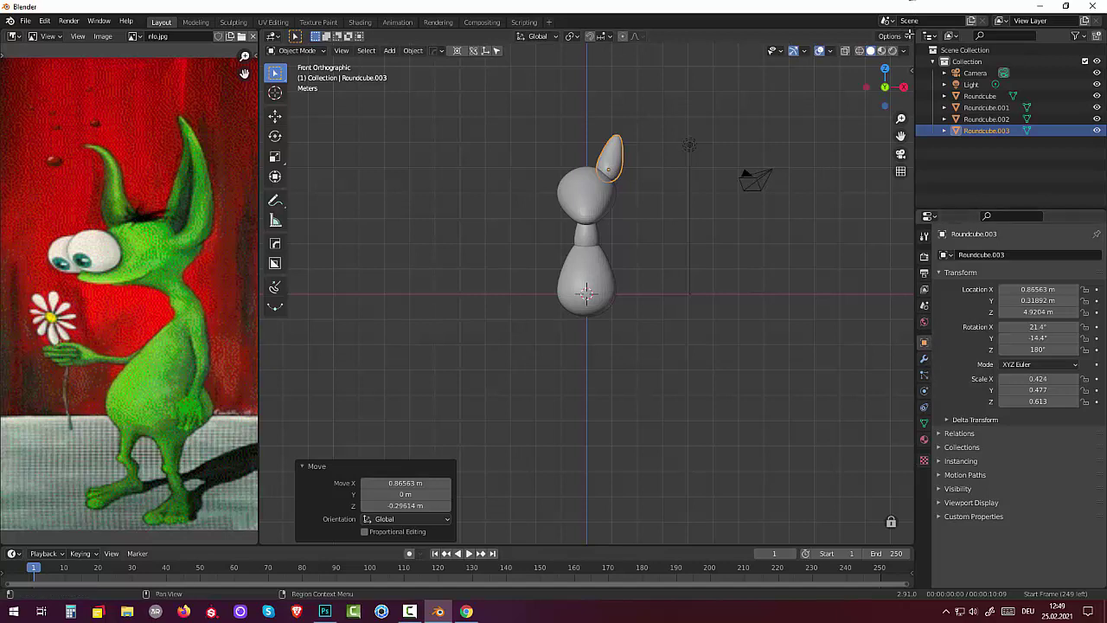
{"action": "left_click", "coordinate": [911, 64]}
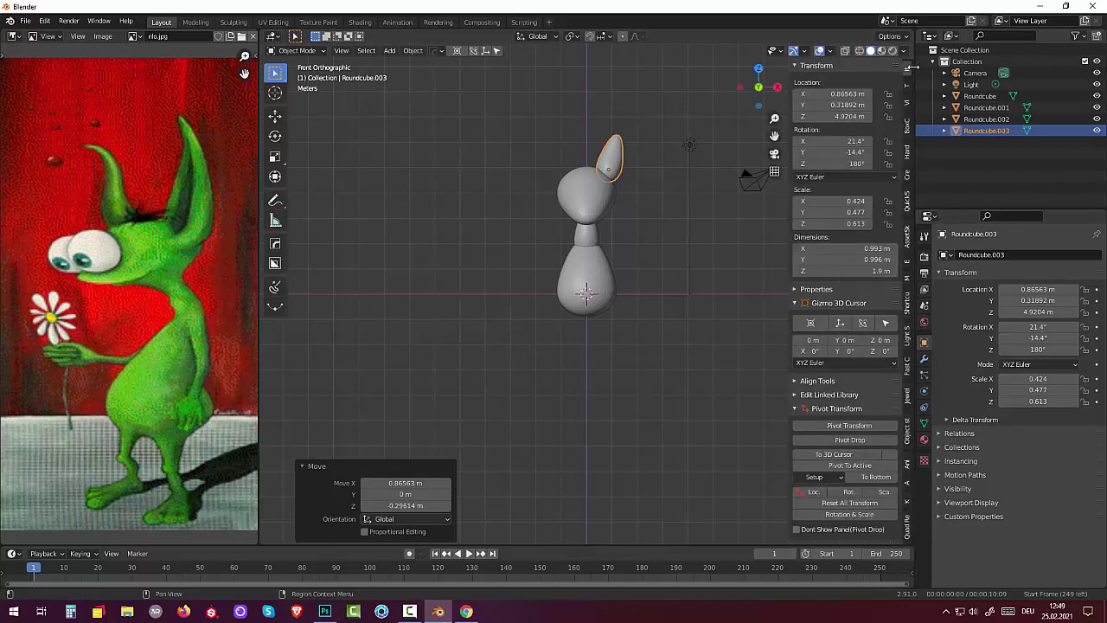
- Reset the ear's transforms and add a Mirror modifier to create a matching second ear
{"action": "left_click", "coordinate": [830, 503]}
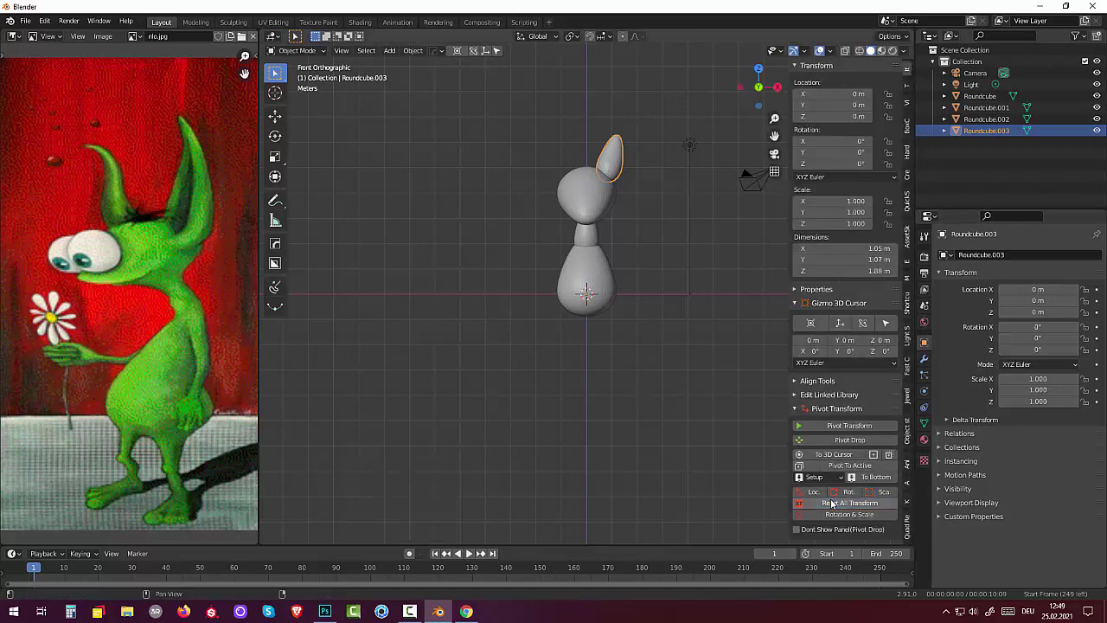
{"action": "left_click", "coordinate": [923, 362]}
{"action": "left_click", "coordinate": [951, 255]}
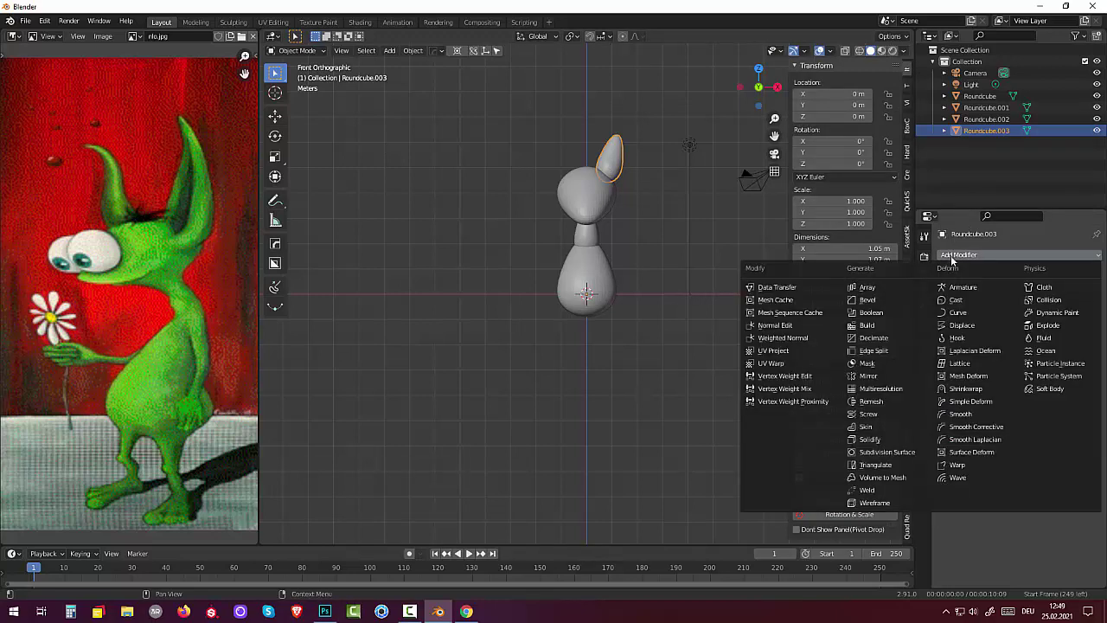
{"action": "left_click", "coordinate": [870, 377]}
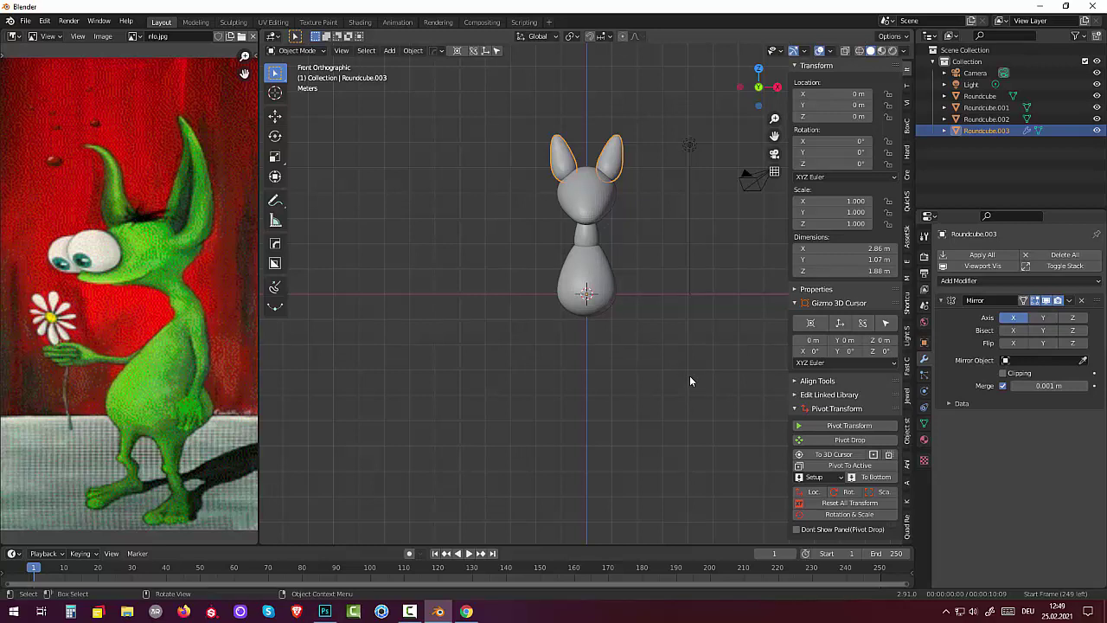
- Rotate the ear slightly, then reselect it
{"action": "mouse_move", "coordinate": [689, 371]}
{"action": "middle_mouse_down"}
{"action": "mouse_move", "coordinate": [581, 362]}
{"action": "mouse_move", "coordinate": [545, 370]}
{"action": "mouse_move", "coordinate": [558, 360]}
{"action": "mouse_move", "coordinate": [563, 409]}
{"action": "mouse_move", "coordinate": [561, 393]}
{"action": "middle_mouse_up"}
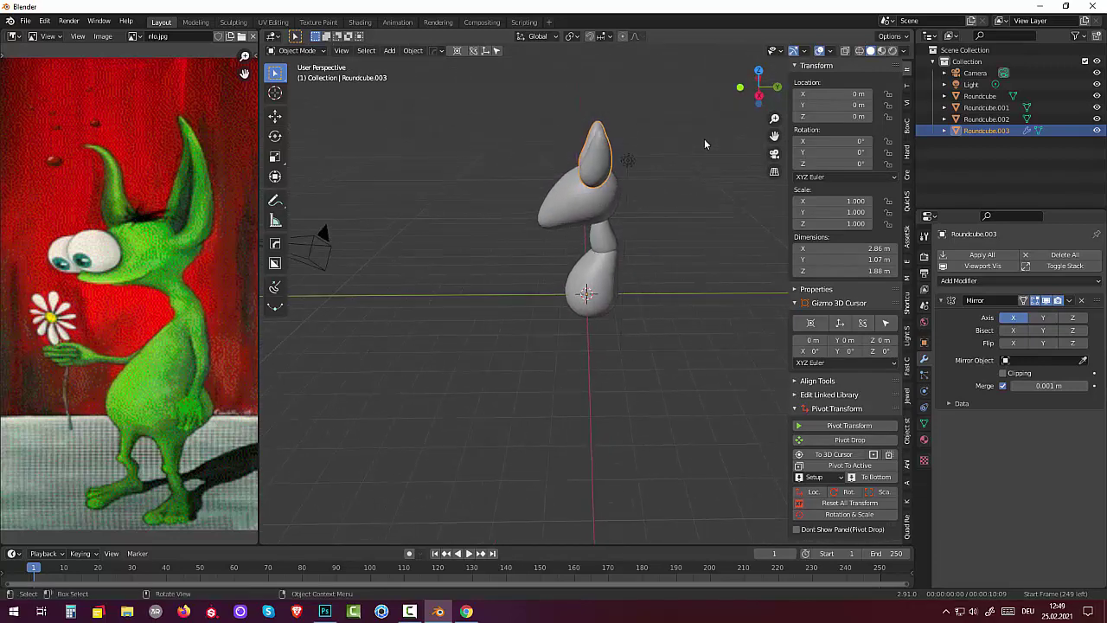
{"action": "key", "text": "r"}
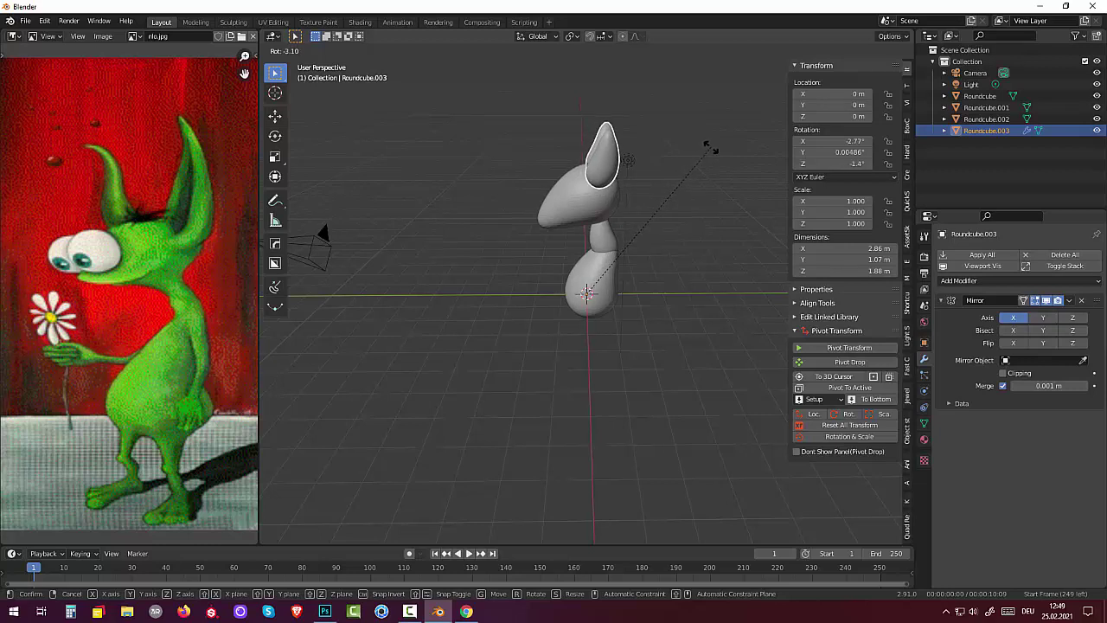
{"action": "left_click", "coordinate": [709, 149]}
{"action": "left_click", "coordinate": [669, 300]}
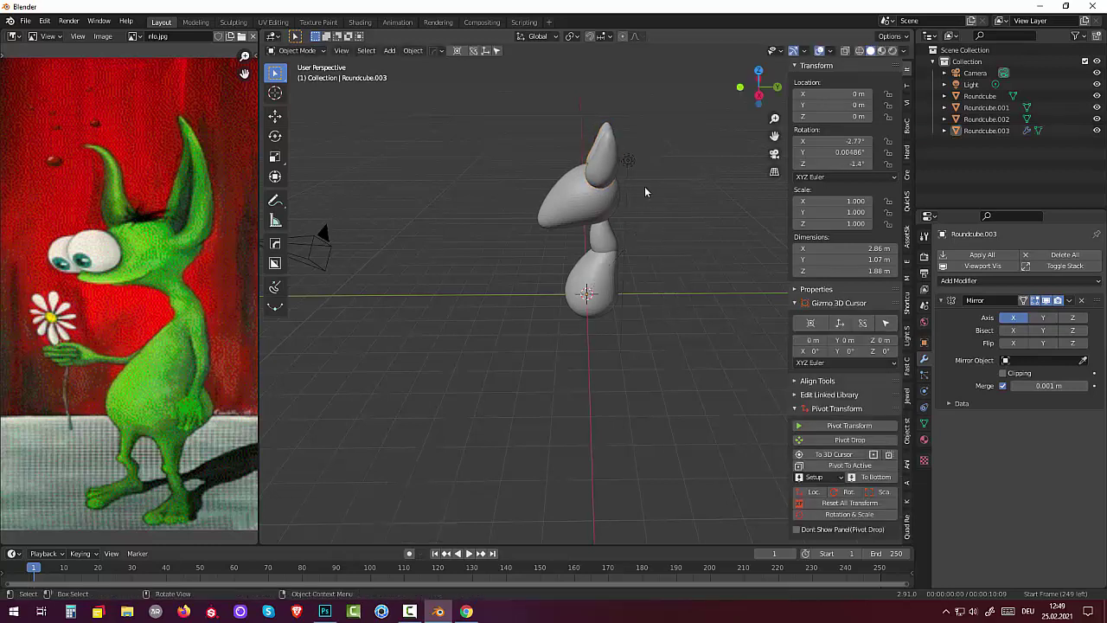
{"action": "left_click", "coordinate": [613, 174]}
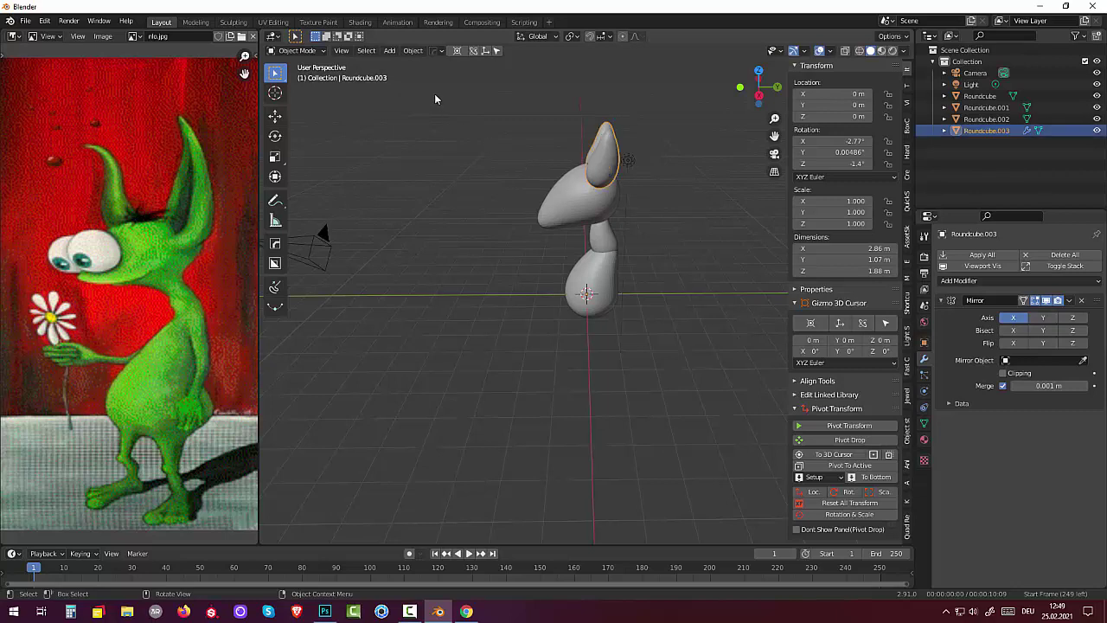
- Set the ear's origin to its geometry and tilt it a further 21.6° outward
{"action": "left_click", "coordinate": [413, 50]}
{"action": "mouse_move", "coordinate": [431, 64]}
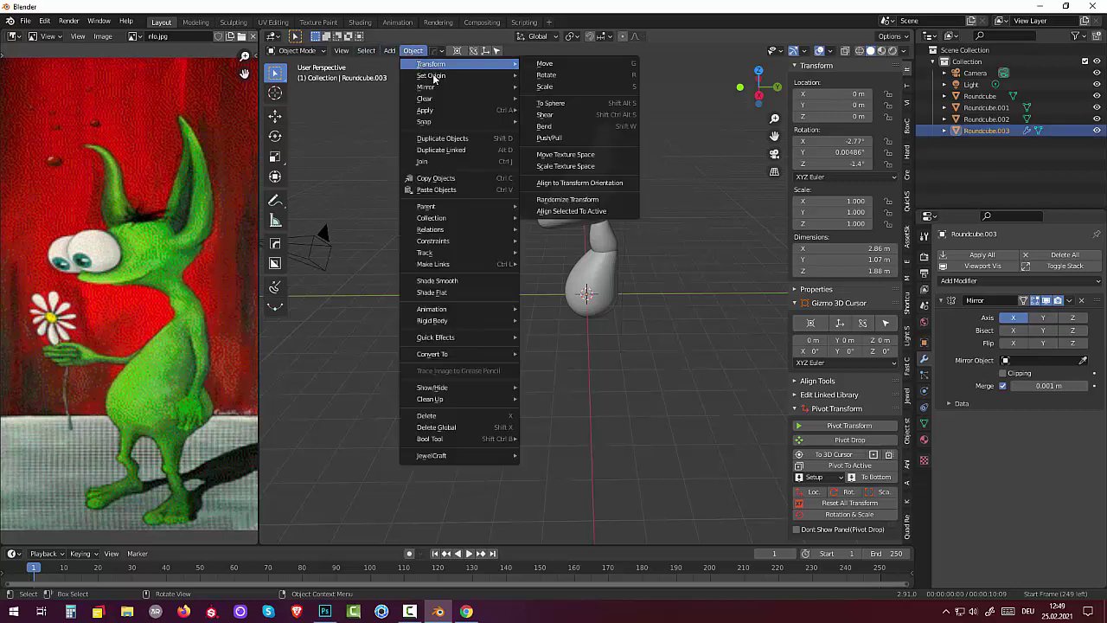
{"action": "key", "text": "Escape"}
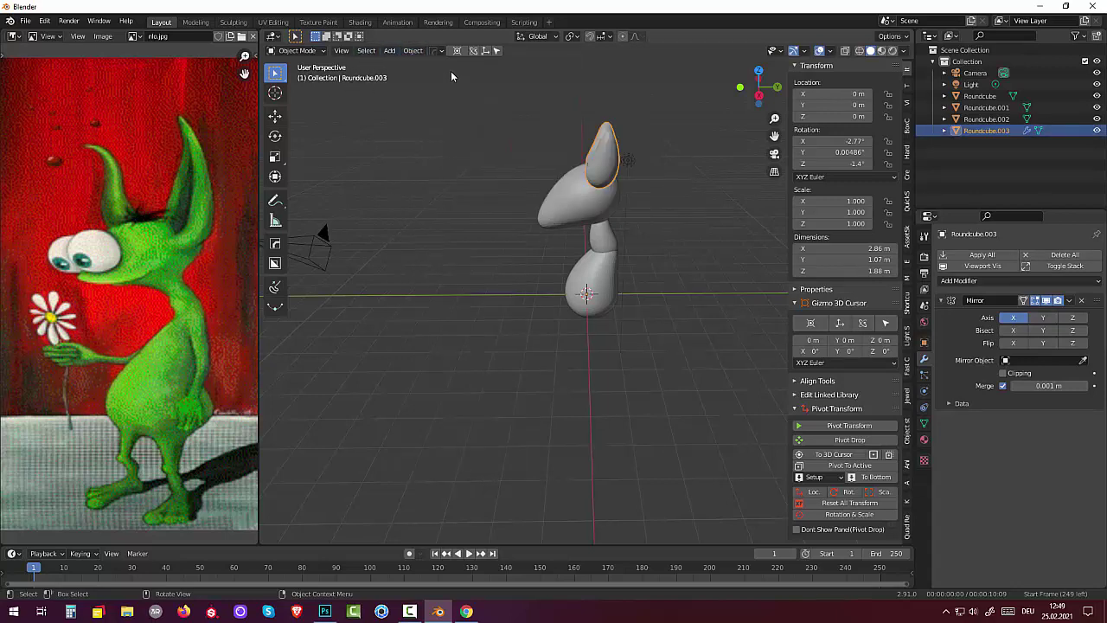
{"action": "left_click", "coordinate": [414, 50]}
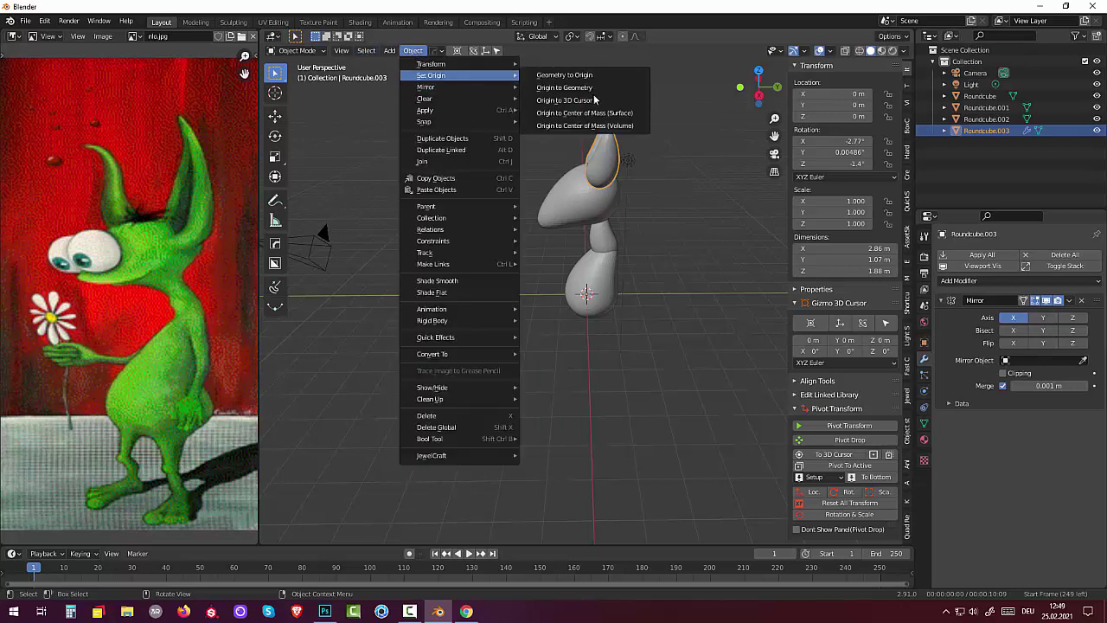
{"action": "left_click", "coordinate": [567, 87]}
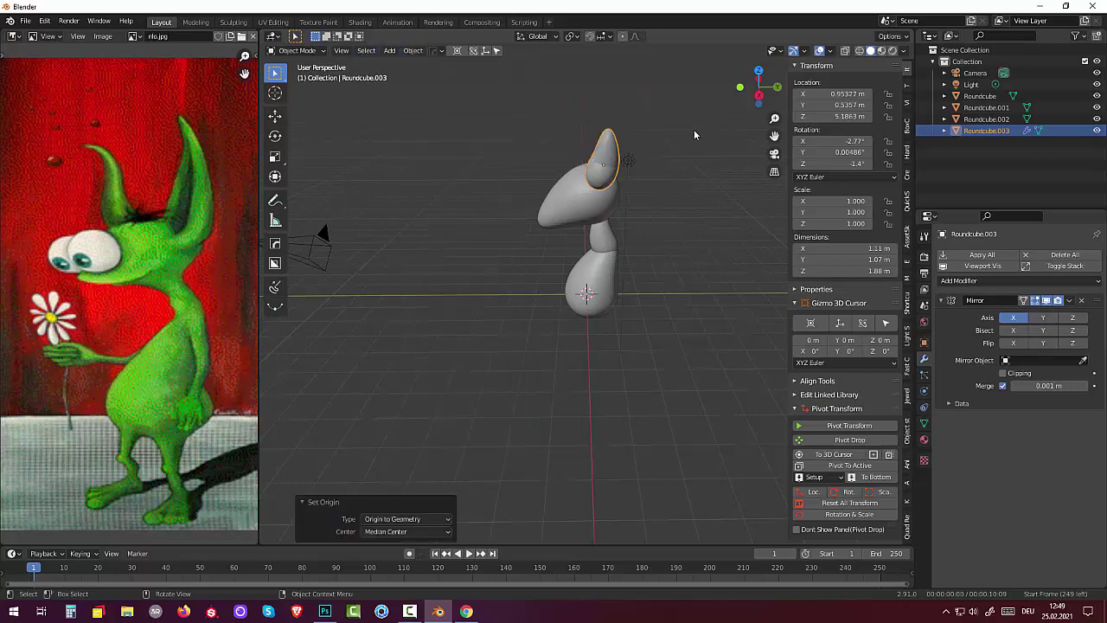
{"action": "key", "text": "r"}
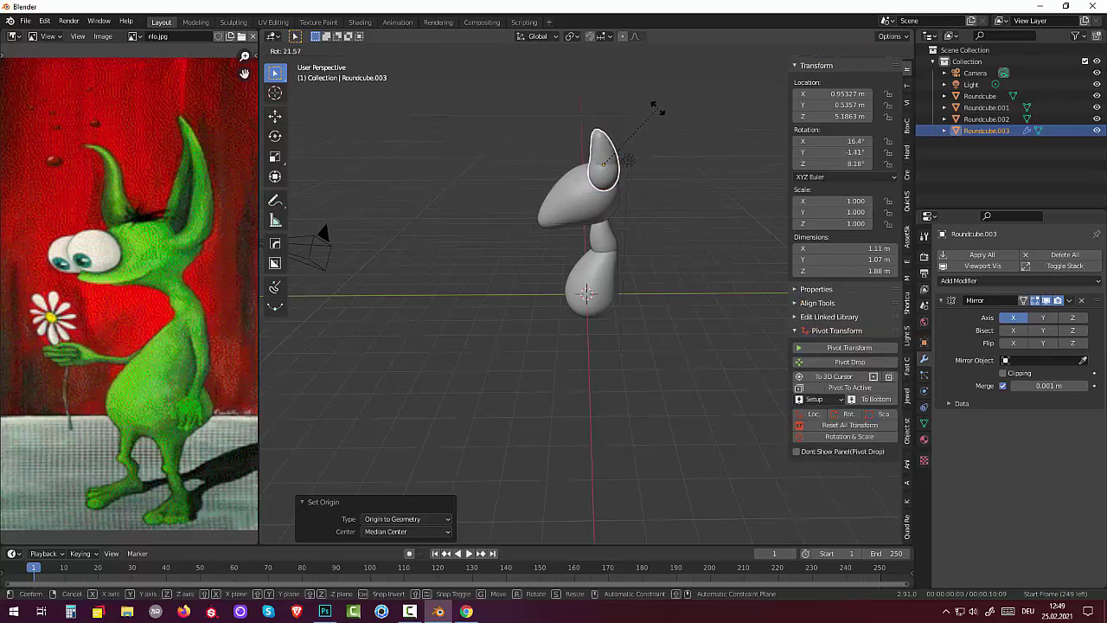
{"action": "left_click", "coordinate": [657, 109]}
- Set the ear's origin back to the 3D cursor and apply the Mirror modifier
{"action": "mouse_move", "coordinate": [653, 115]}
{"action": "middle_mouse_down"}
{"action": "mouse_move", "coordinate": [700, 200]}
{"action": "mouse_move", "coordinate": [754, 198]}
{"action": "middle_mouse_up"}
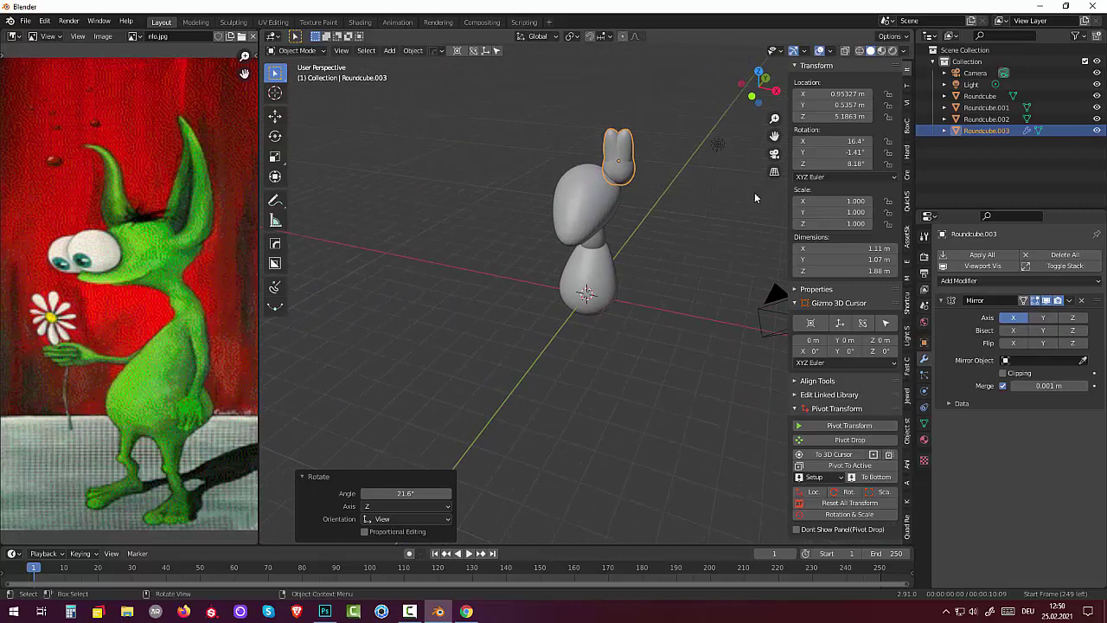
{"action": "left_click", "coordinate": [412, 50]}
{"action": "mouse_move", "coordinate": [431, 76]}
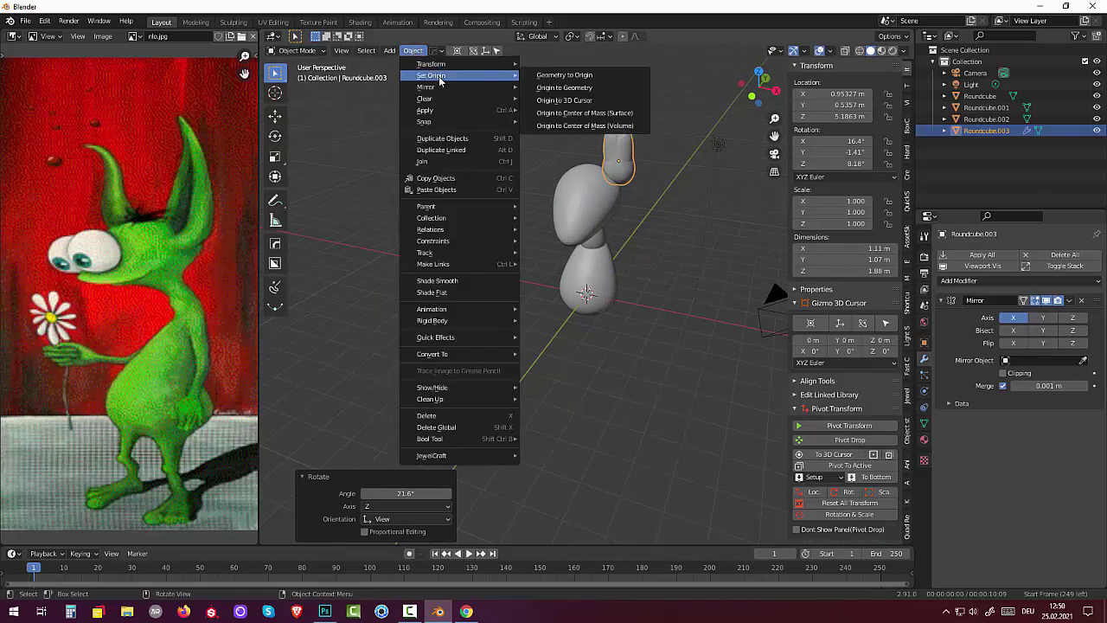
{"action": "left_click", "coordinate": [563, 100]}
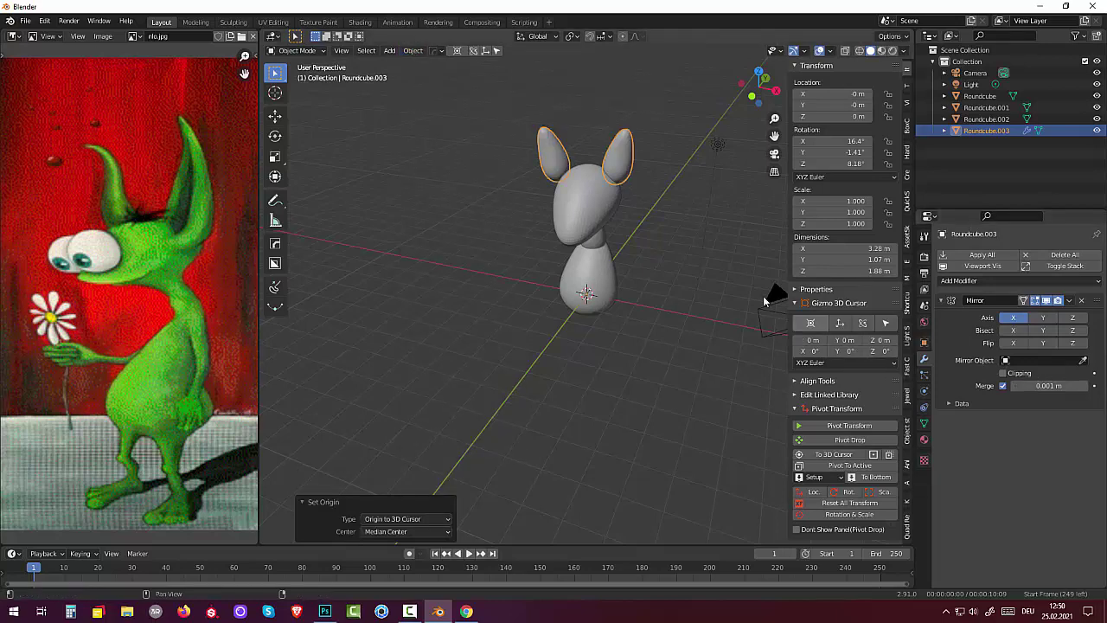
{"action": "mouse_move", "coordinate": [771, 299]}
{"action": "middle_mouse_down"}
{"action": "mouse_move", "coordinate": [803, 250]}
{"action": "mouse_move", "coordinate": [775, 248]}
{"action": "middle_mouse_up"}
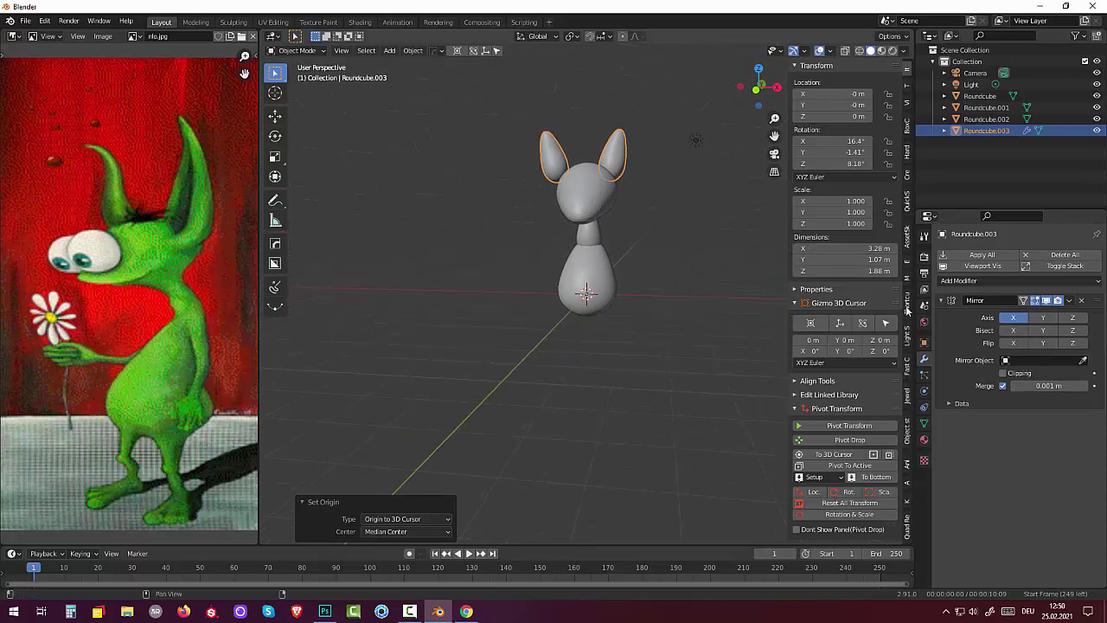
{"action": "left_click", "coordinate": [1069, 300]}
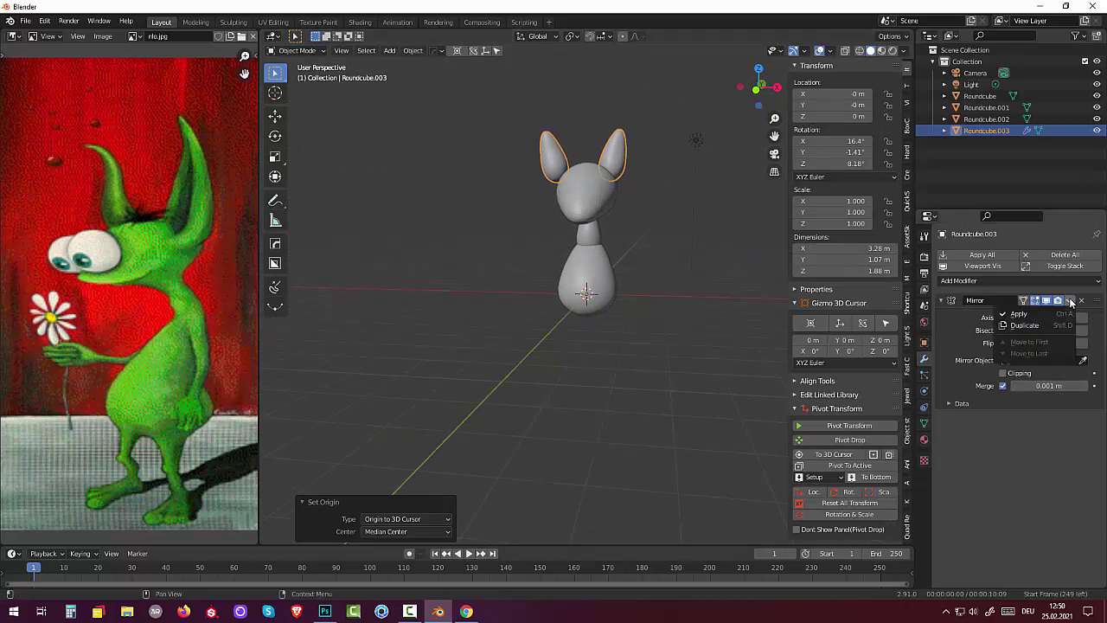
{"action": "left_click", "coordinate": [1018, 313]}
{"action": "mouse_move", "coordinate": [625, 329]}
{"action": "middle_mouse_down"}
{"action": "mouse_move", "coordinate": [747, 333]}
{"action": "mouse_move", "coordinate": [694, 341]}
{"action": "mouse_move", "coordinate": [561, 323]}
{"action": "middle_mouse_up"}
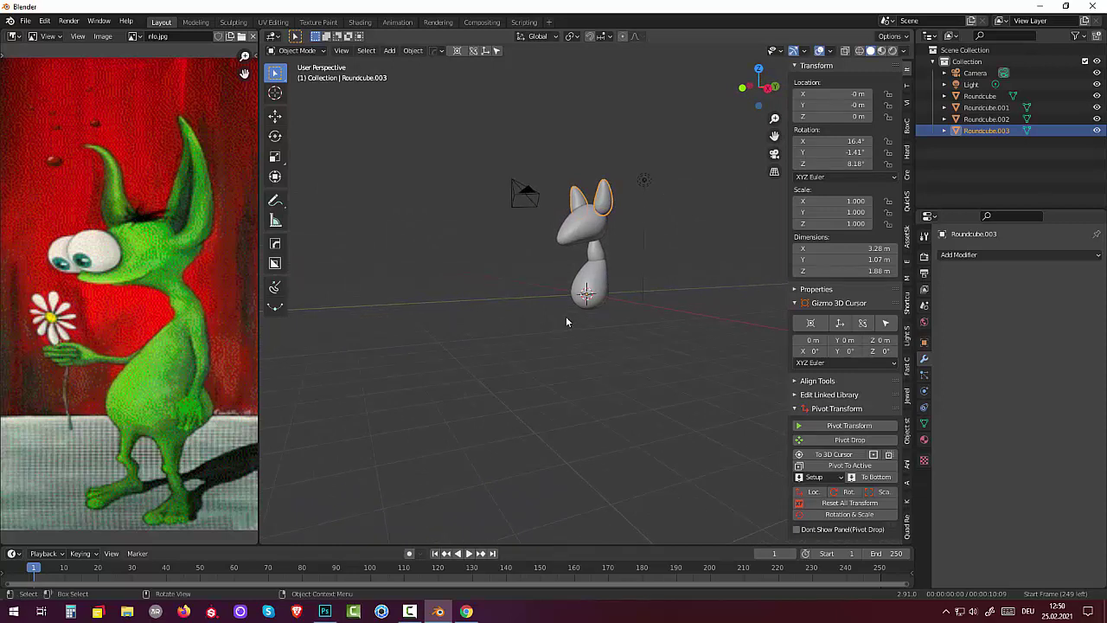
- Duplicate the neck piece and drop the copy below the body
{"action": "left_click", "coordinate": [594, 256]}
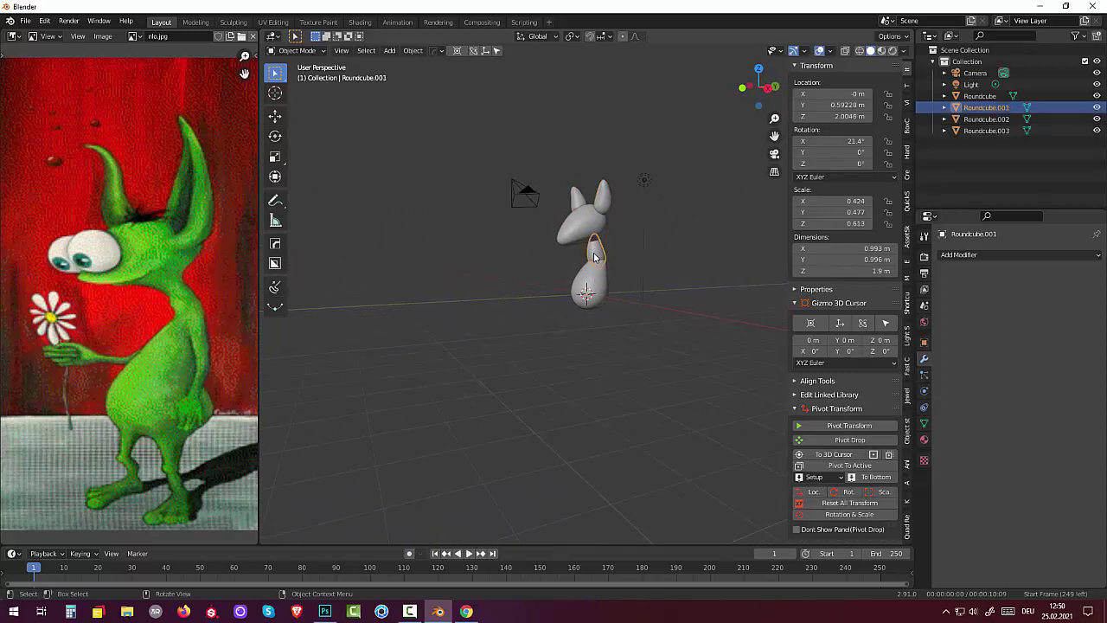
{"action": "mouse_move", "coordinate": [613, 282]}
{"action": "middle_mouse_down"}
{"action": "mouse_move", "coordinate": [643, 289]}
{"action": "mouse_move", "coordinate": [611, 282]}
{"action": "middle_mouse_up"}
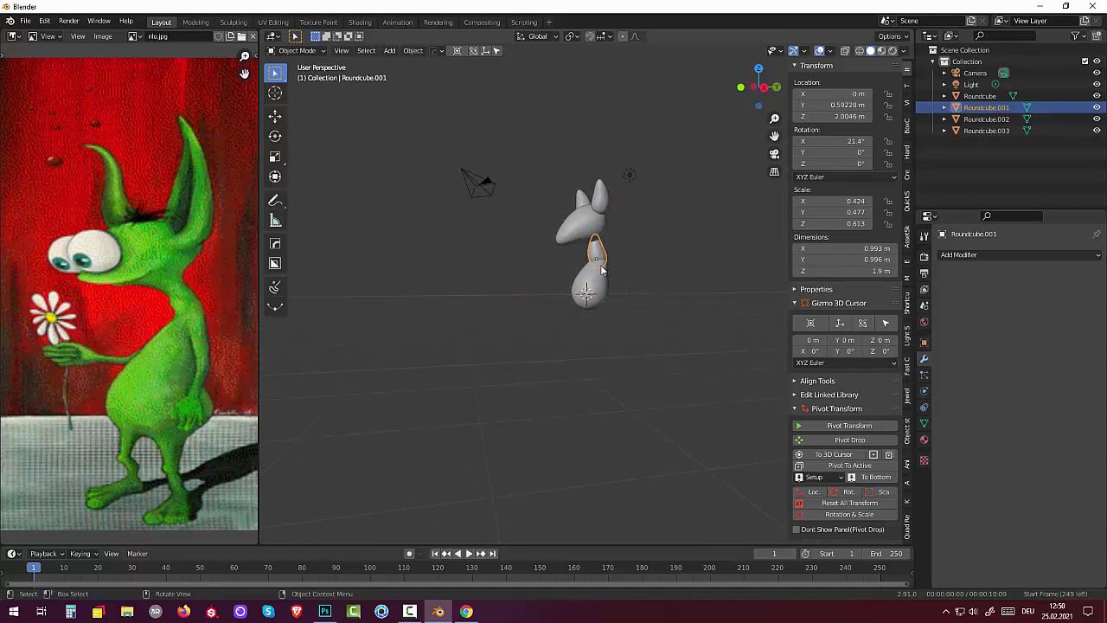
{"action": "key", "text": "ctrl+g"}
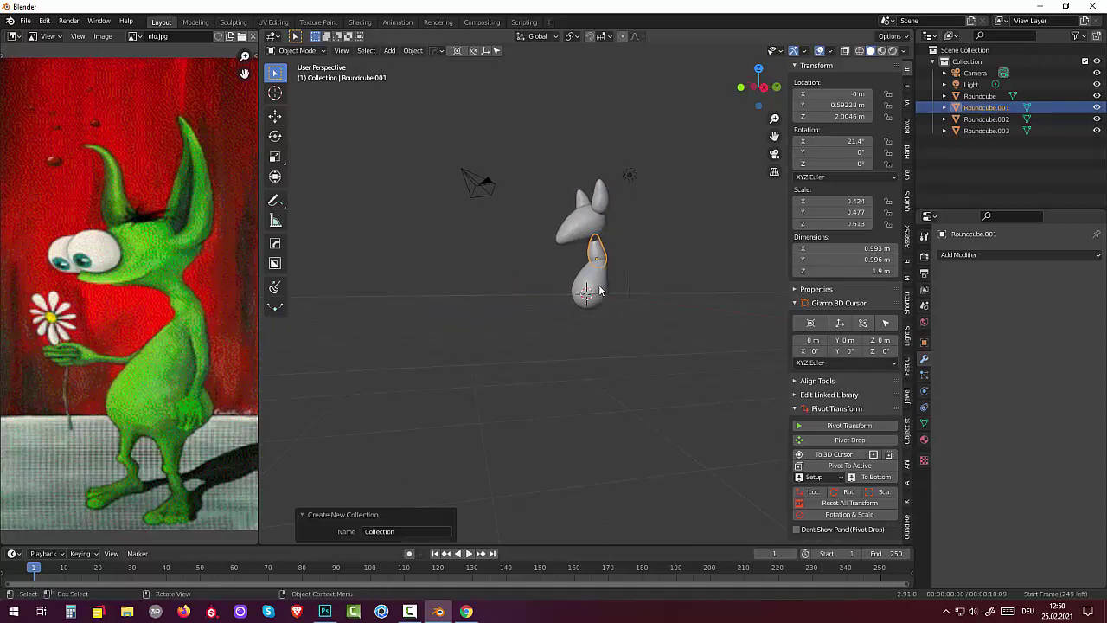
{"action": "key", "text": "shift+d"}
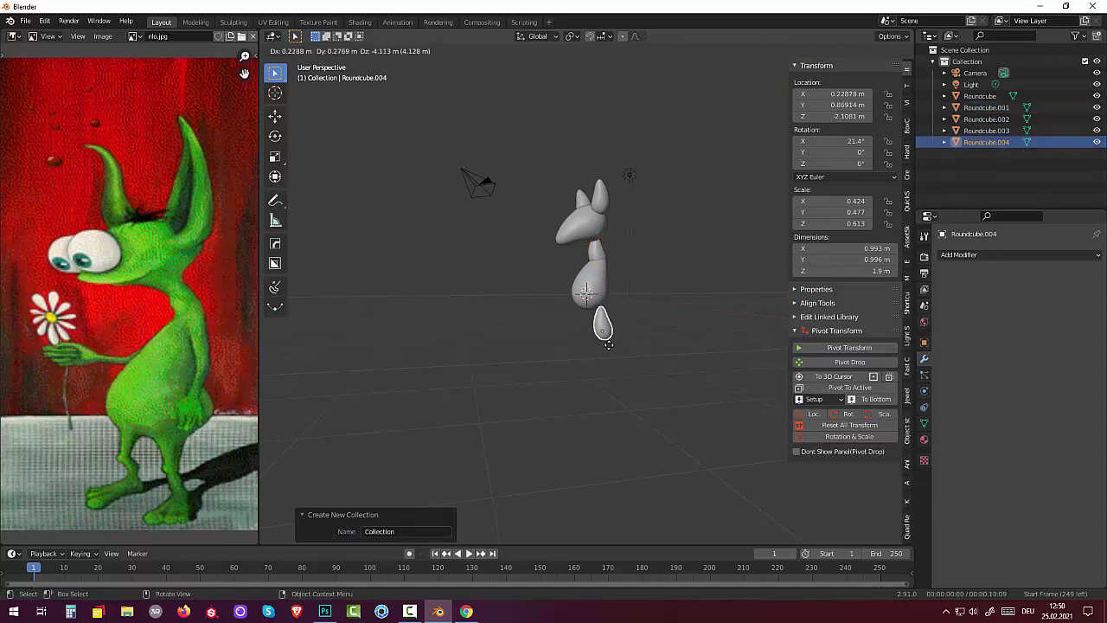
{"action": "left_click", "coordinate": [605, 340]}
- Flip the copied piece 180° around Y in front view
{"action": "middle_click_drag", "start_coordinate": [606, 345], "coordinate": [722, 354]}
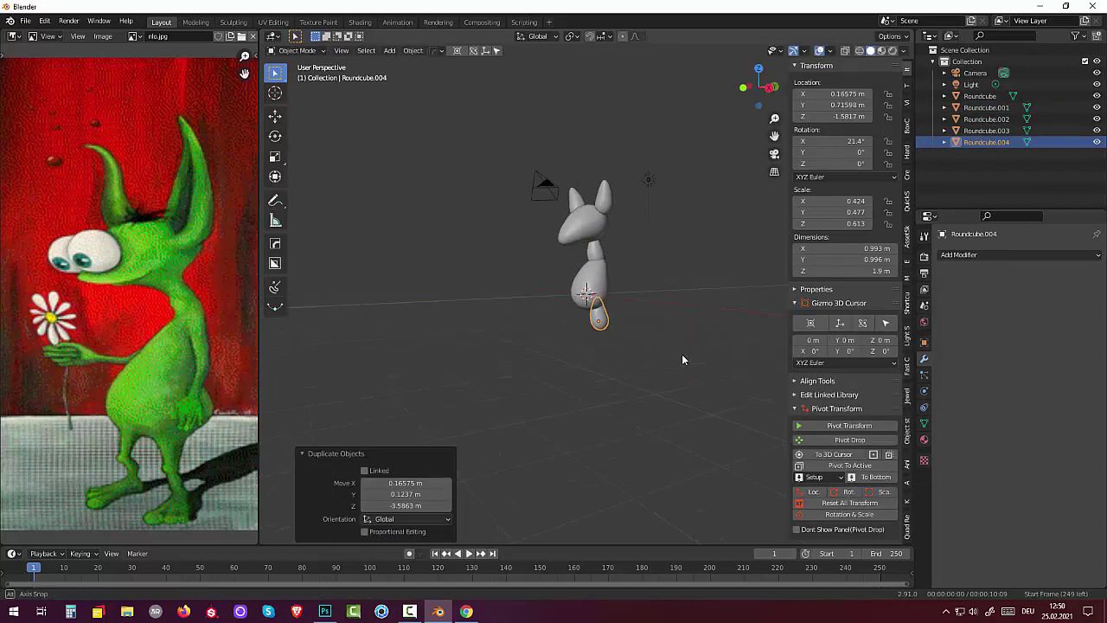
{"action": "key", "text": "KP_1"}
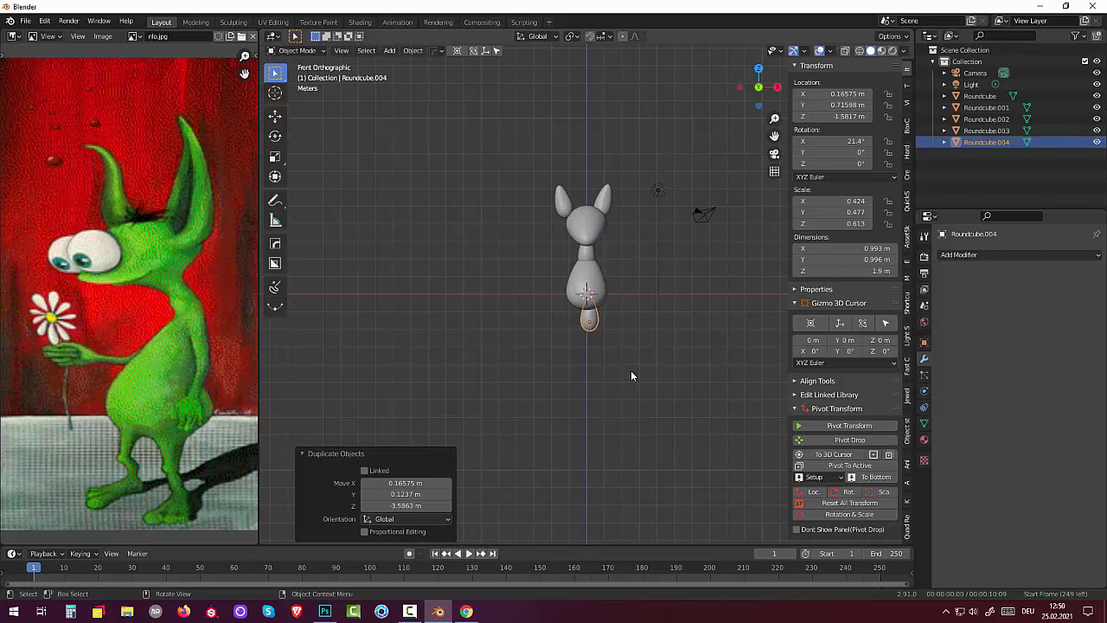
{"action": "key", "text": "r"}
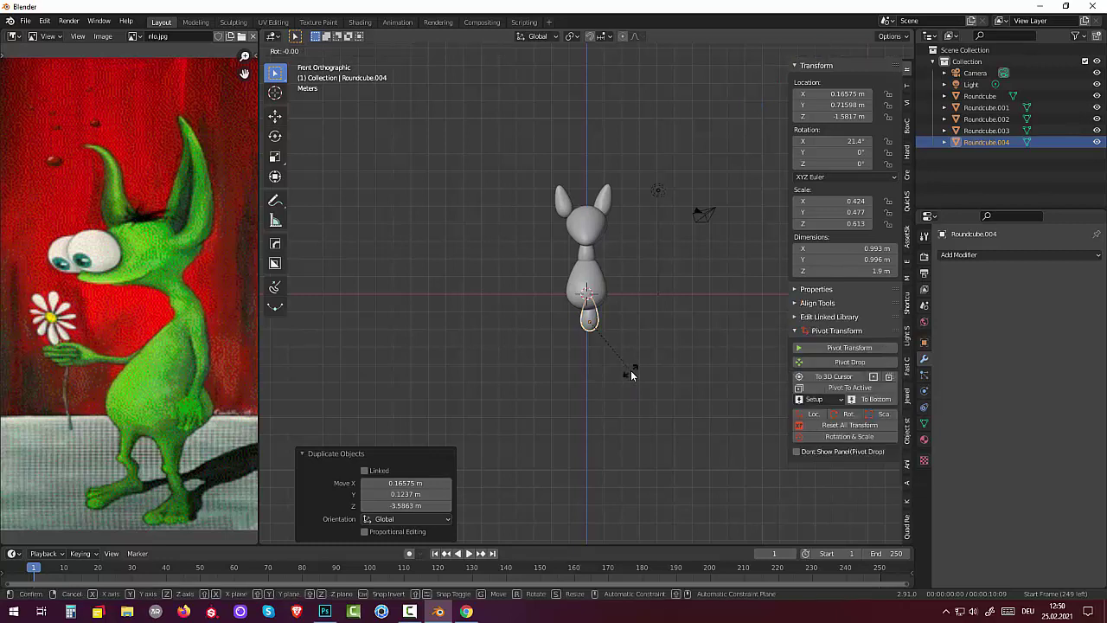
{"action": "type", "text": "y"}
{"action": "type", "text": "18"}
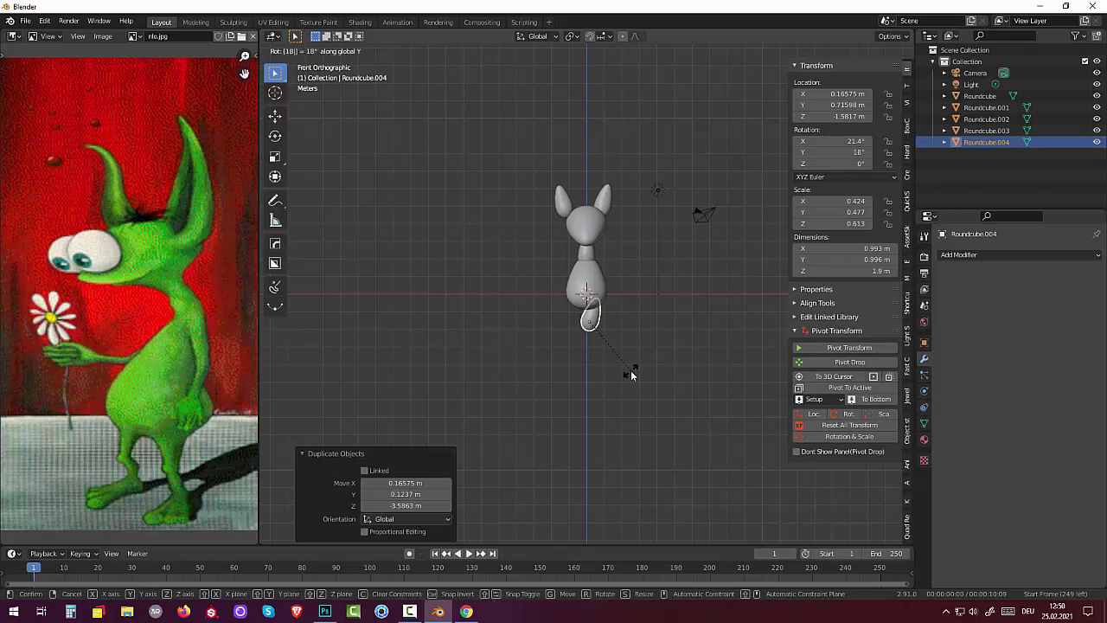
{"action": "type", "text": "0"}
{"action": "key", "text": "Return"}
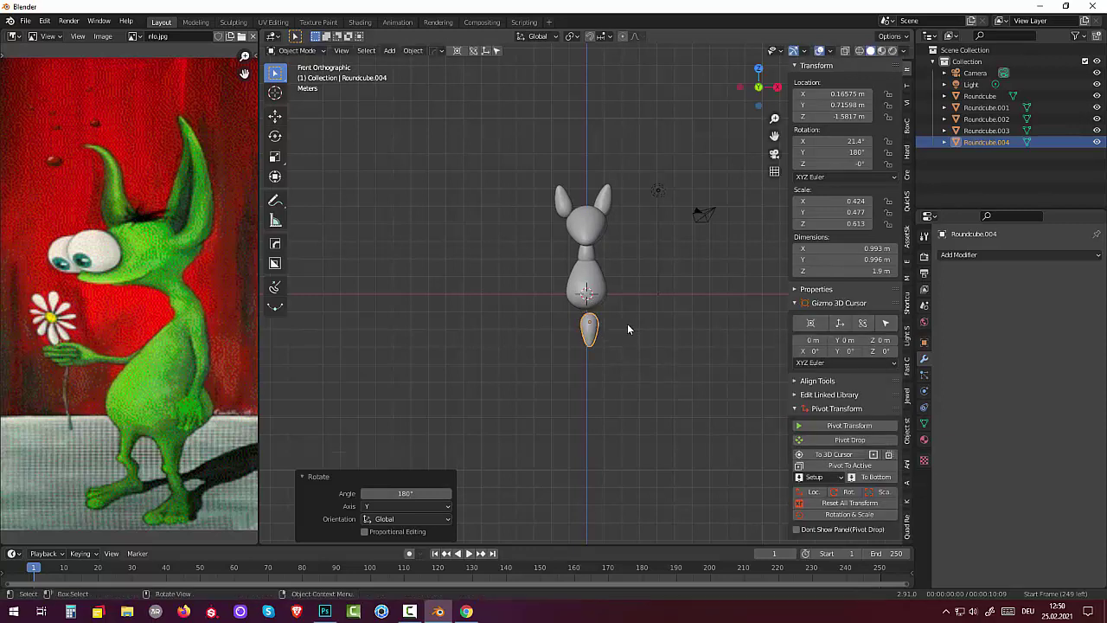
- Move the upper leg piece under the body in side view
{"action": "mouse_move", "coordinate": [626, 324]}
{"action": "middle_mouse_down"}
{"action": "mouse_move", "coordinate": [497, 329]}
{"action": "mouse_move", "coordinate": [525, 337]}
{"action": "middle_mouse_up"}
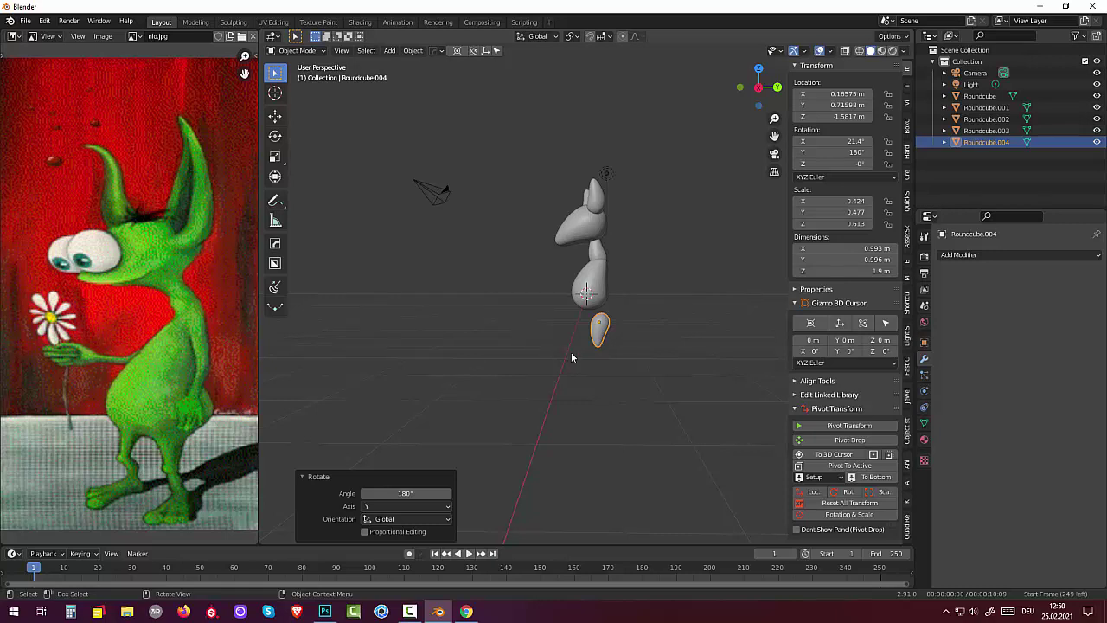
{"action": "key", "text": "KP_3"}
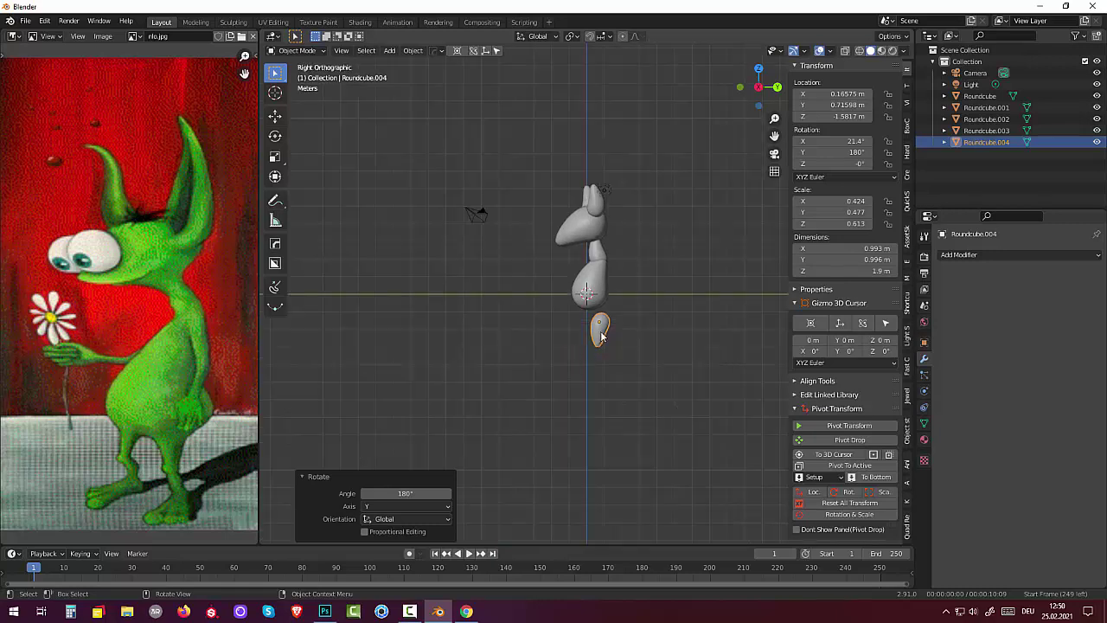
{"action": "key", "text": "g"}
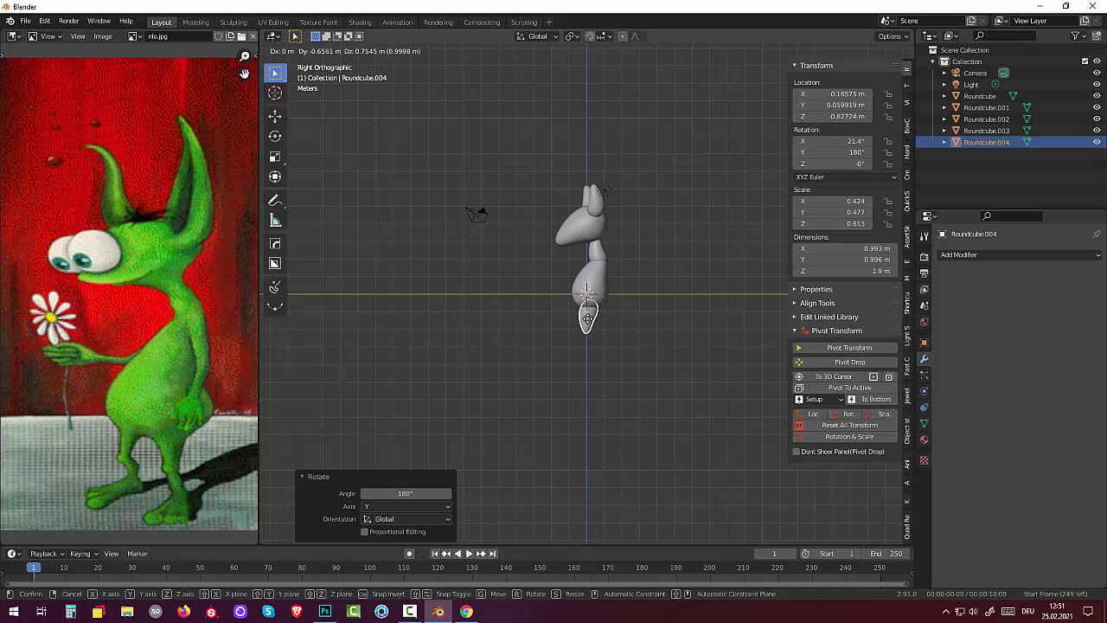
{"action": "left_click", "coordinate": [591, 322]}
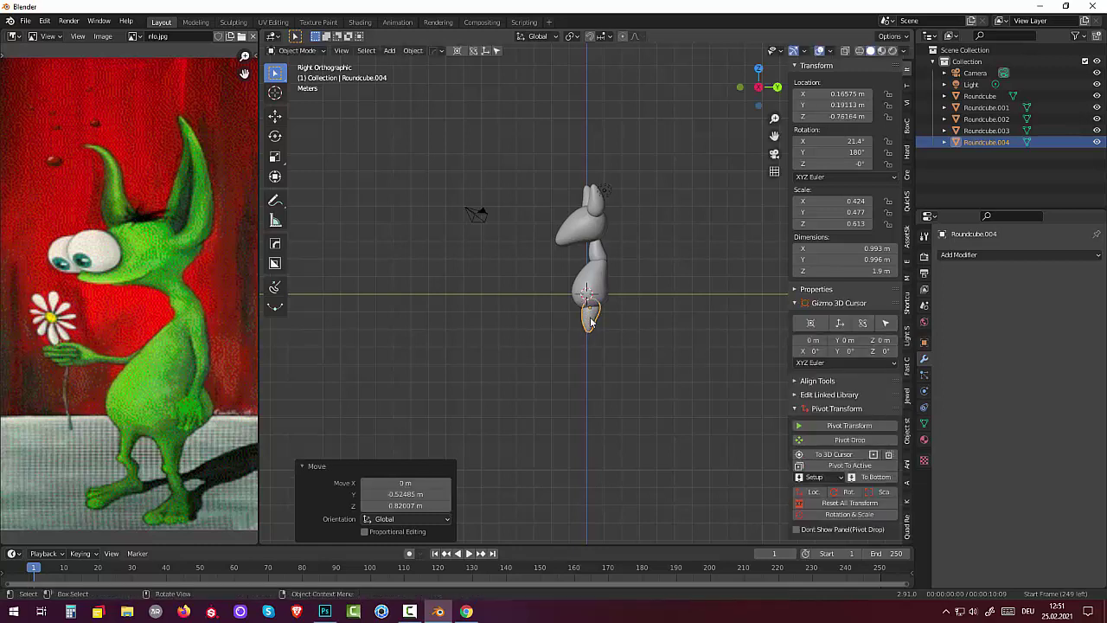
{"action": "mouse_move", "coordinate": [590, 322]}
{"action": "middle_mouse_down"}
{"action": "mouse_move", "coordinate": [733, 335]}
{"action": "mouse_move", "coordinate": [595, 334]}
{"action": "middle_mouse_up"}
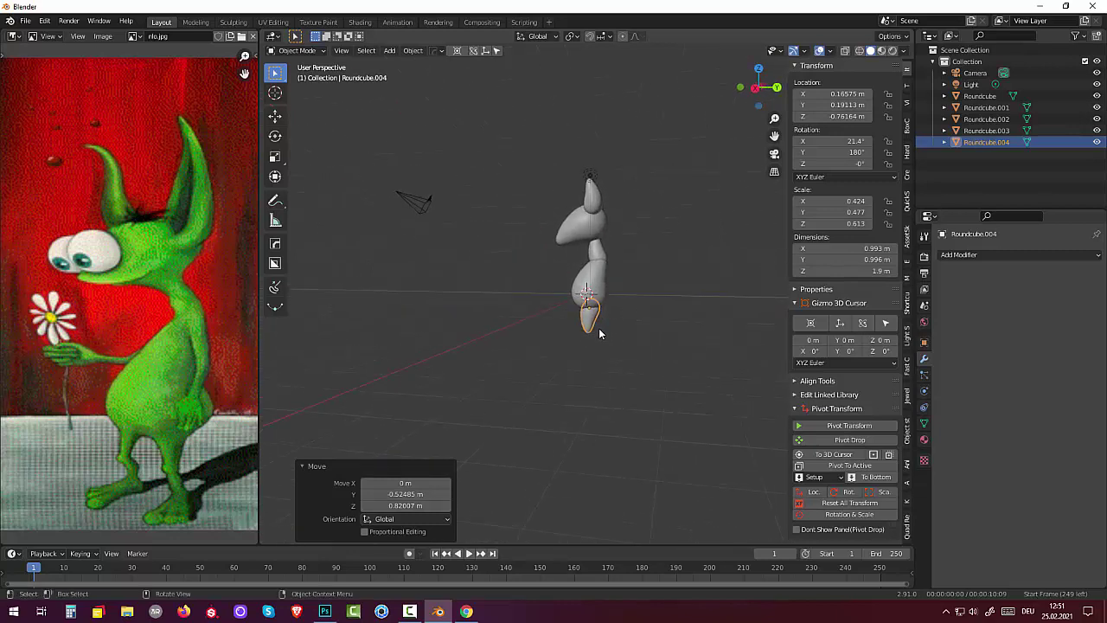
- Fine-tune the upper leg's position snugly under the body at Z -0.705 m
{"action": "scroll", "coordinate": [621, 341], "scroll_direction": "up", "scroll_amount": 2}
{"action": "scroll", "coordinate": [624, 338], "scroll_direction": "up", "scroll_amount": 2}
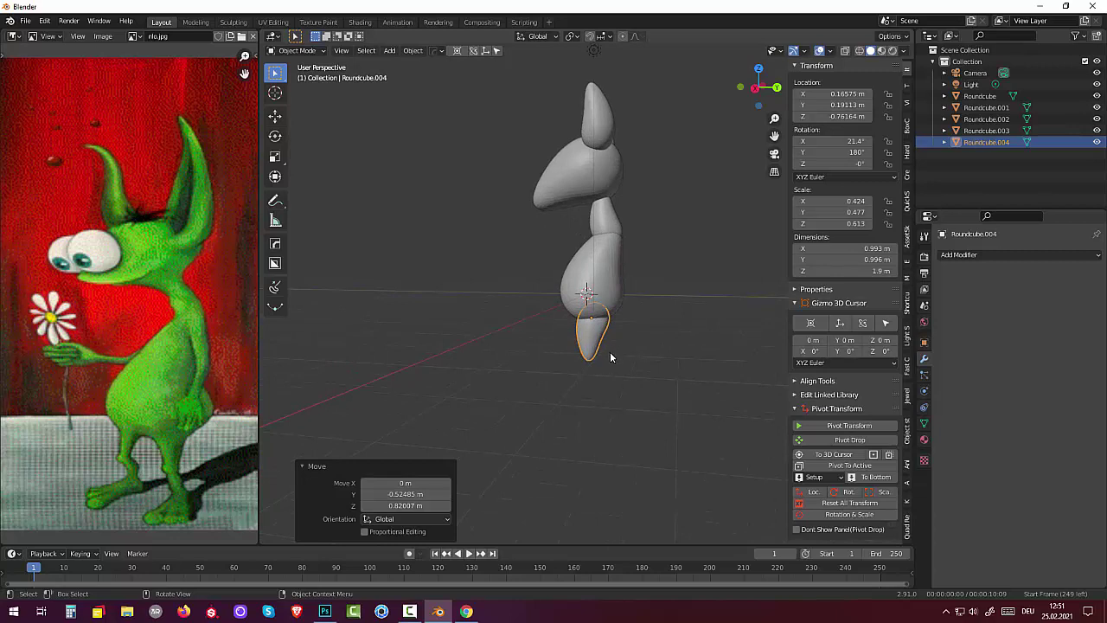
{"action": "key", "text": "KP_3"}
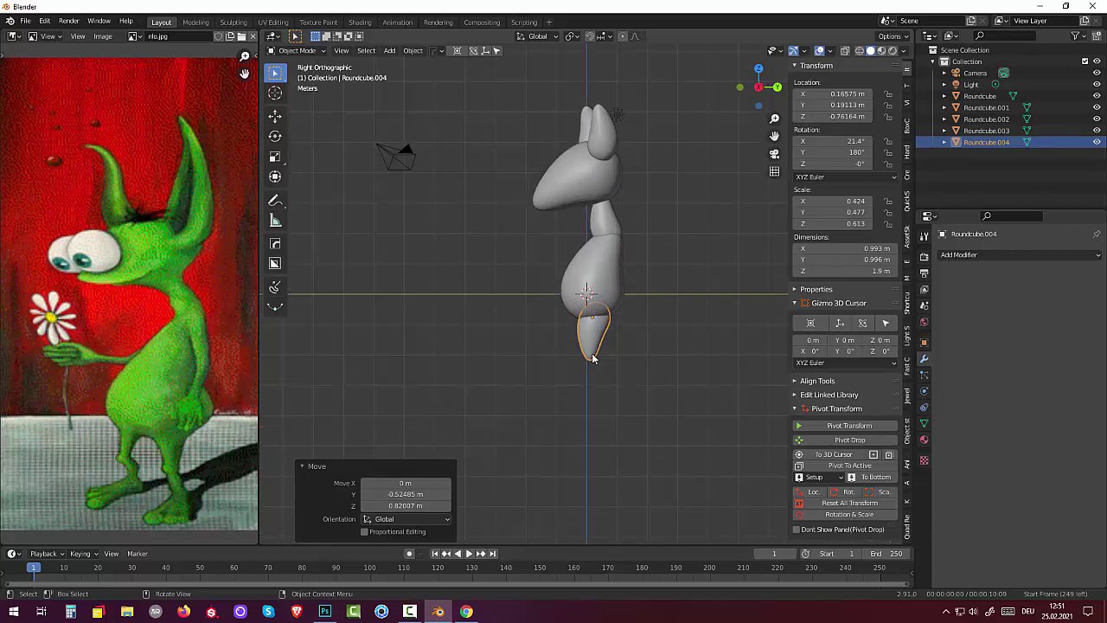
{"action": "key", "text": "g"}
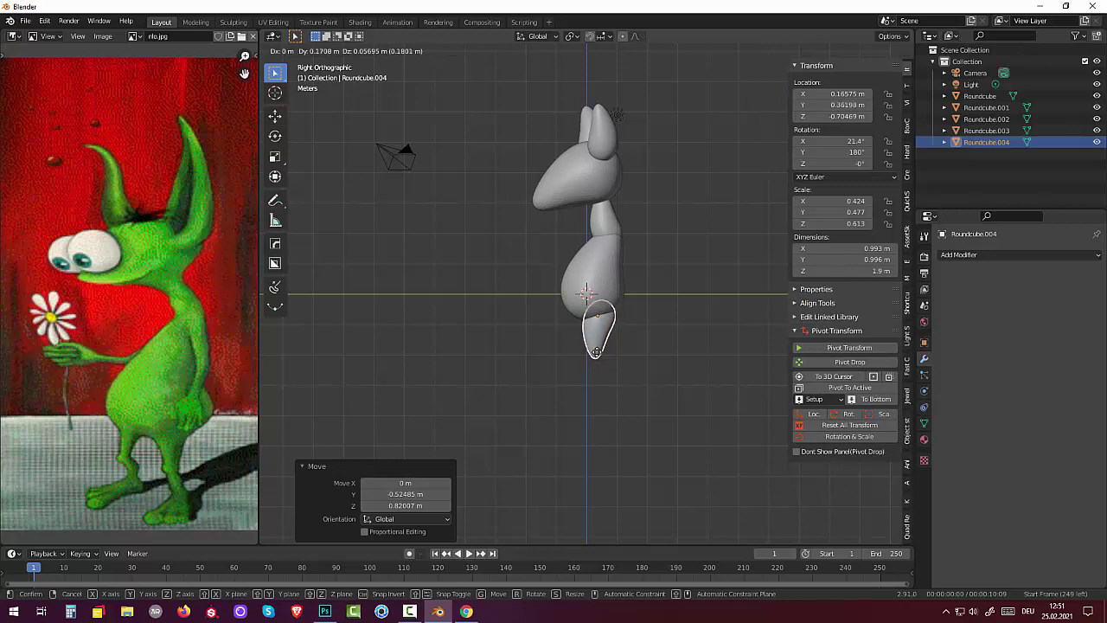
{"action": "left_click", "coordinate": [595, 352]}
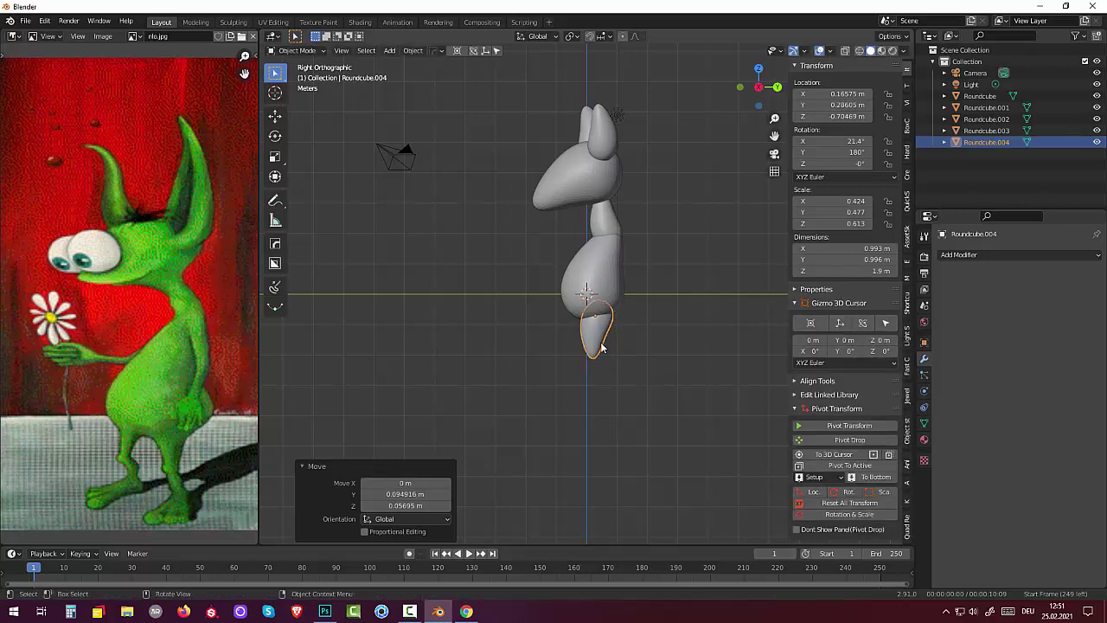
{"action": "key", "text": "shift"}
- Duplicate the upper leg, flip the copy 180° around X, and place it below
{"action": "key", "text": "shift+d"}
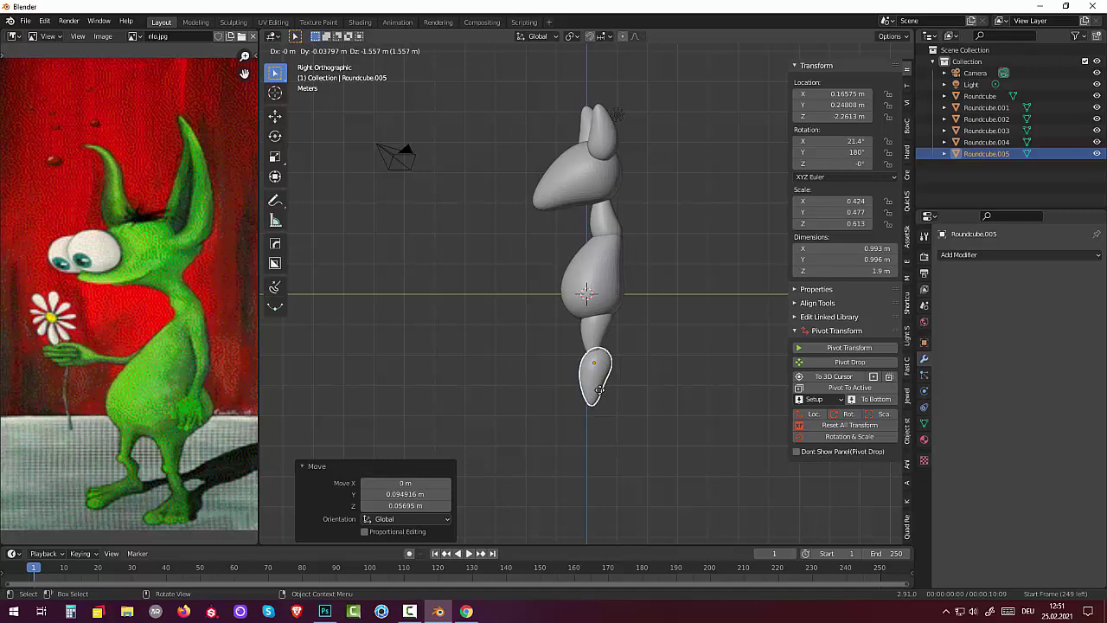
{"action": "left_click", "coordinate": [599, 389]}
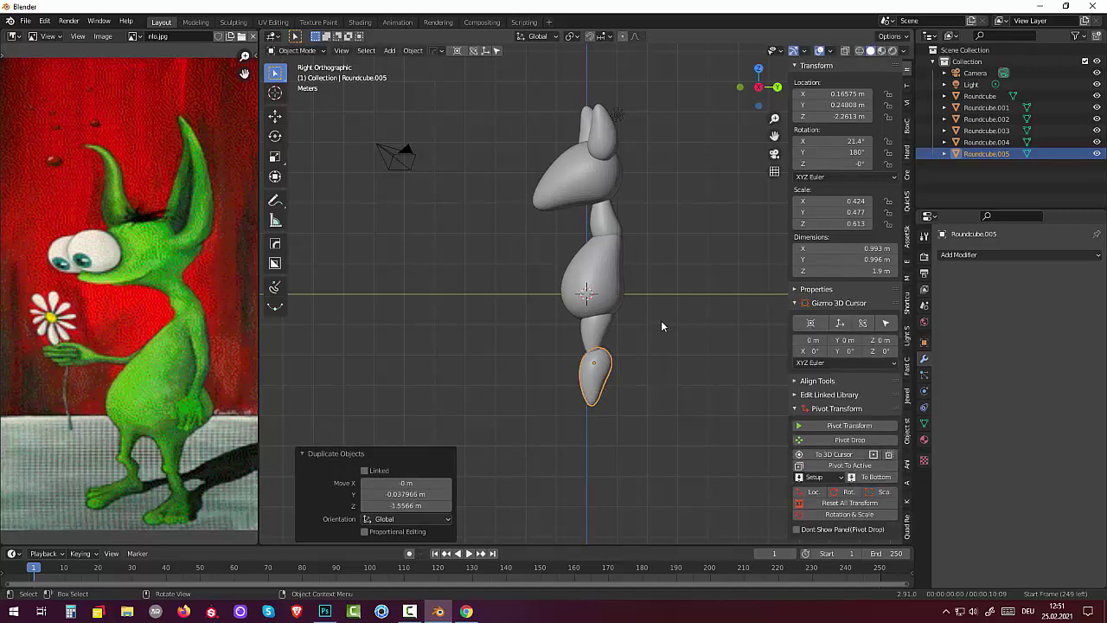
{"action": "key", "text": "r"}
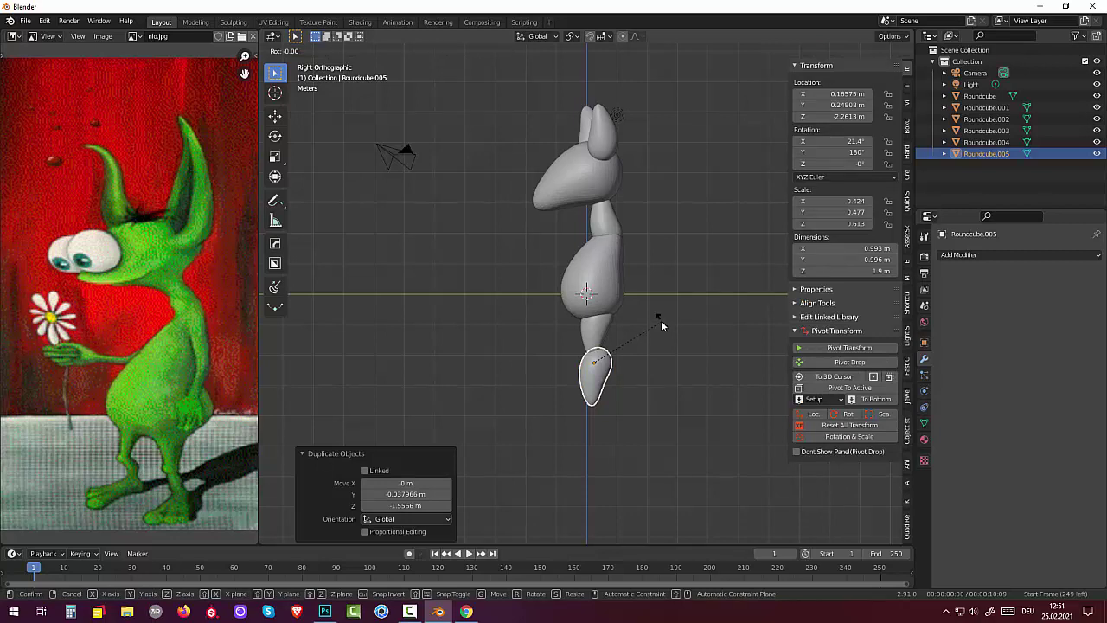
{"action": "type", "text": "x1"}
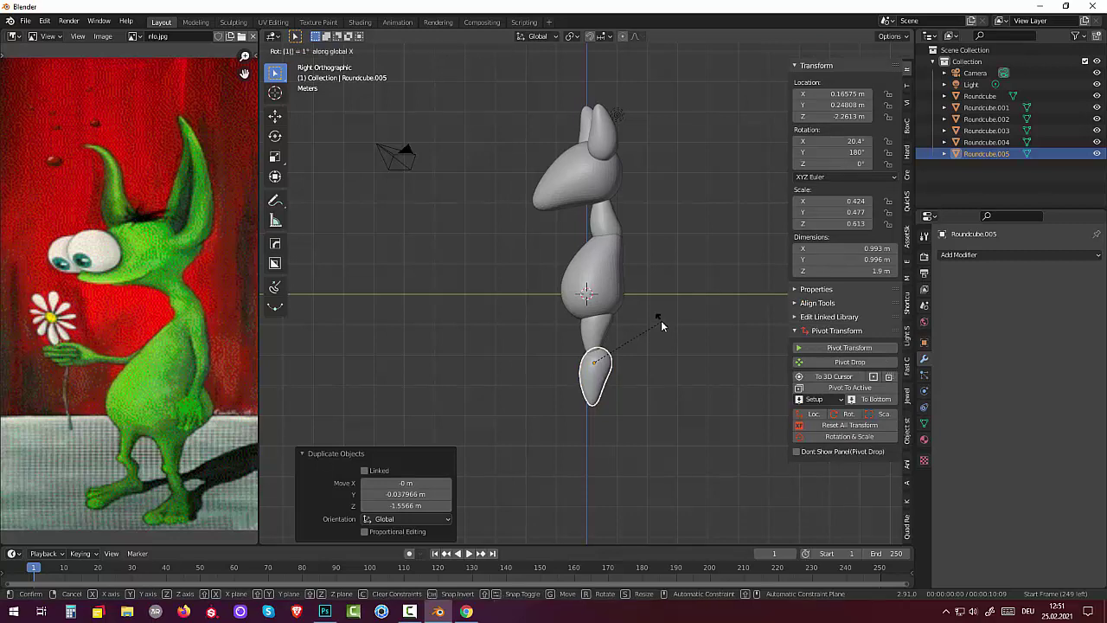
{"action": "type", "text": "80"}
{"action": "key", "text": "Return"}
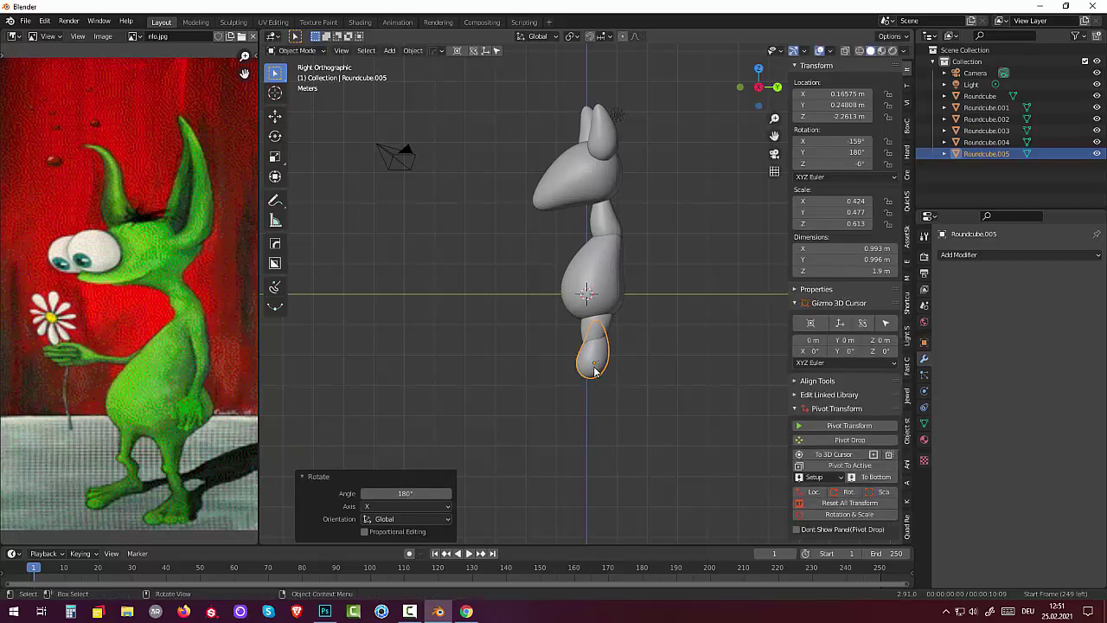
{"action": "key", "text": "g"}
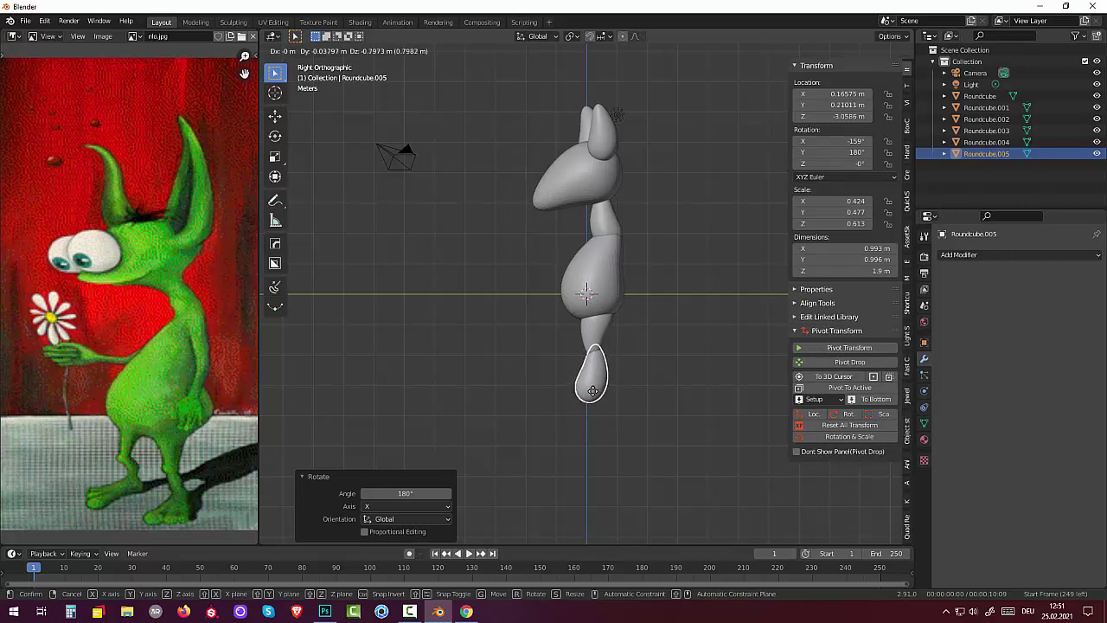
{"action": "left_click", "coordinate": [592, 391]}
- Shrink the lower leg to 0.829 and nudge it to Z -2.966 m
{"action": "mouse_move", "coordinate": [603, 400]}
{"action": "middle_mouse_down"}
{"action": "mouse_move", "coordinate": [664, 397]}
{"action": "mouse_move", "coordinate": [757, 426]}
{"action": "mouse_move", "coordinate": [757, 395]}
{"action": "mouse_move", "coordinate": [608, 390]}
{"action": "middle_mouse_up"}
{"action": "key", "text": "s"}
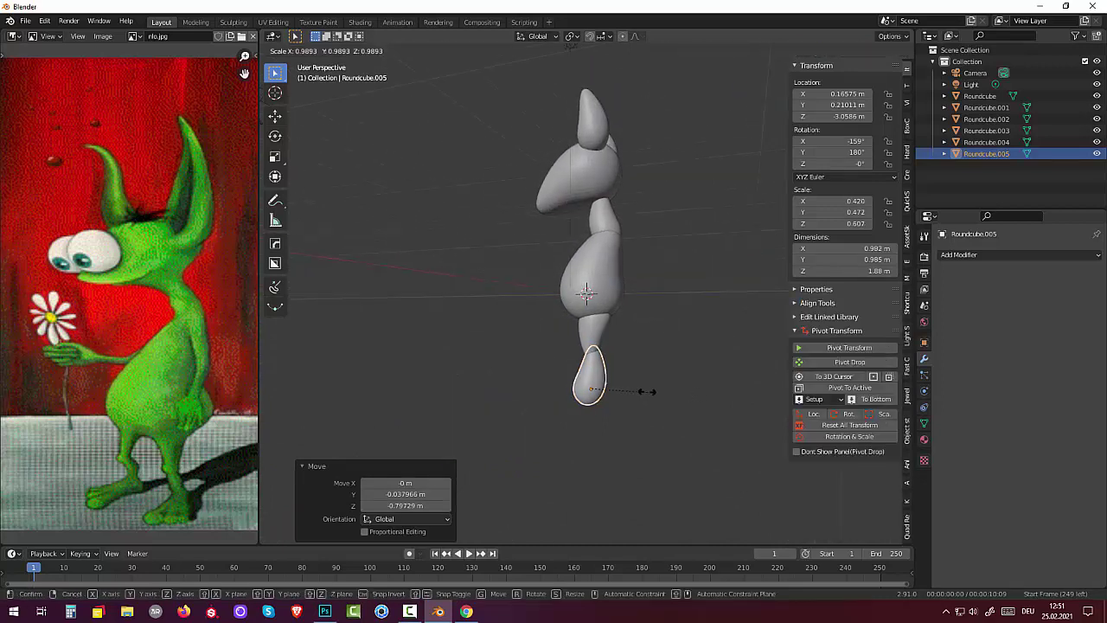
{"action": "left_click", "coordinate": [642, 386]}
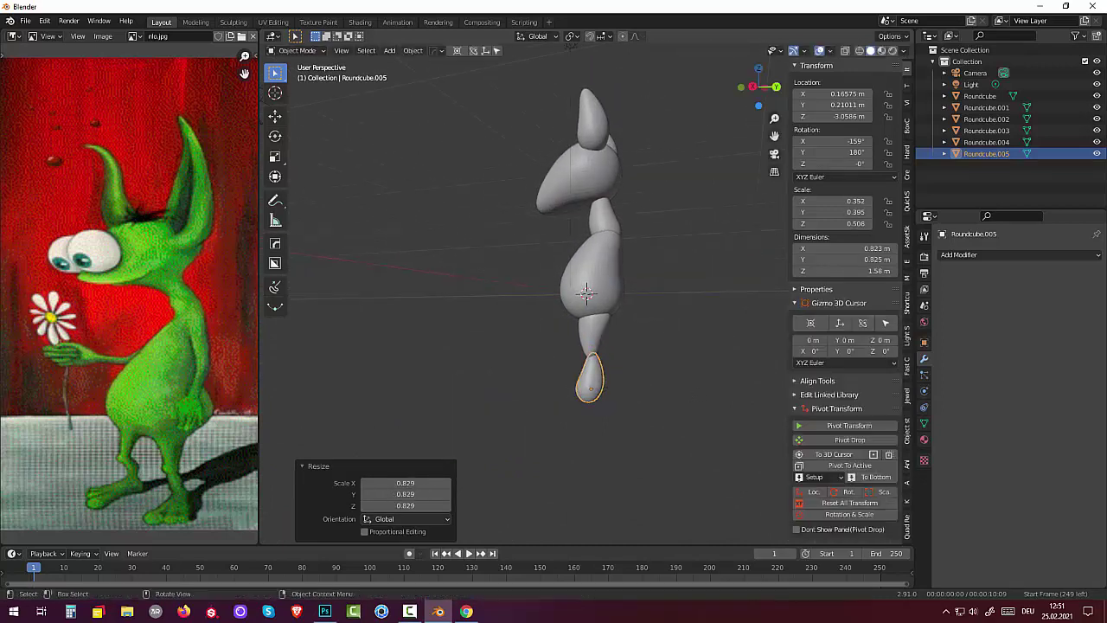
{"action": "key", "text": "g"}
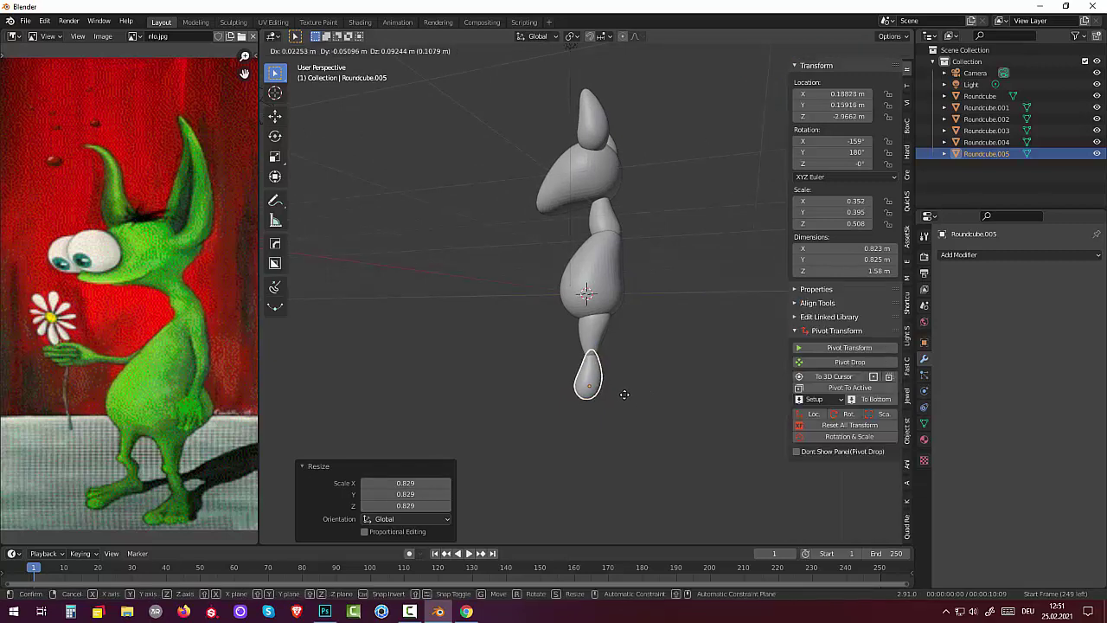
{"action": "right_click", "coordinate": [623, 394]}
{"action": "left_click", "coordinate": [593, 385]}
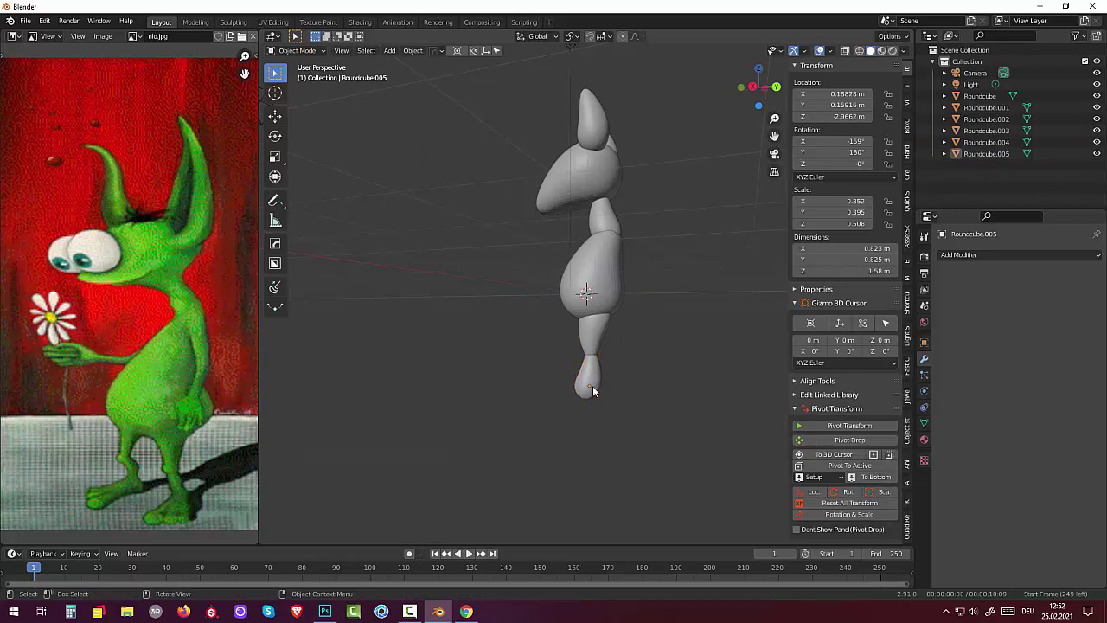
{"action": "left_click", "coordinate": [593, 390]}
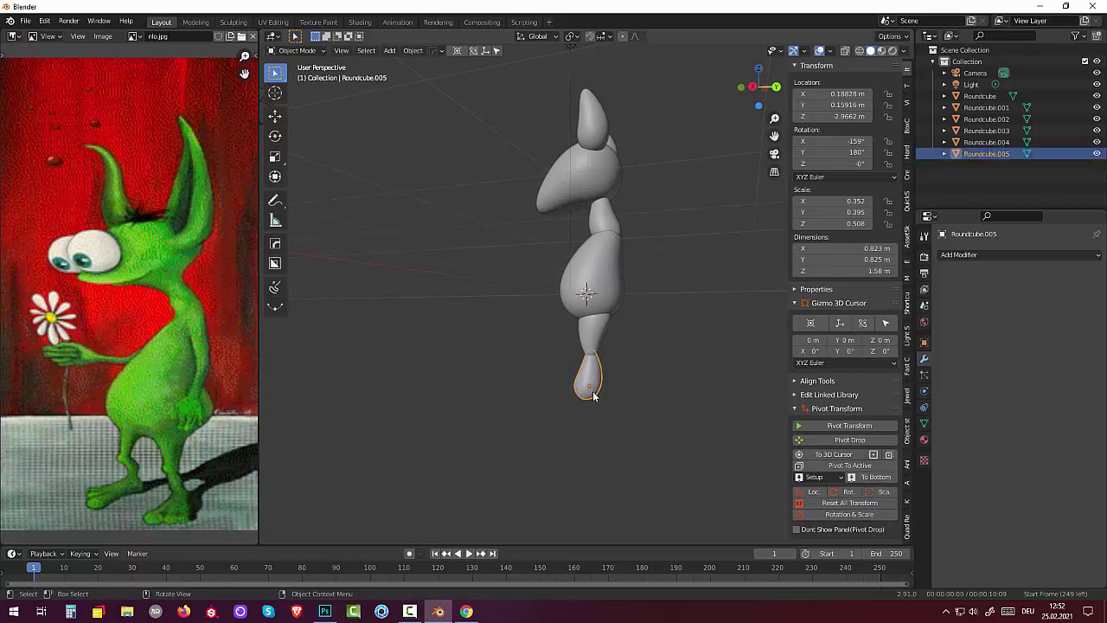
- Duplicate the lower leg and rotate the copy 105° to form a foot
{"action": "key", "text": "shift+d"}
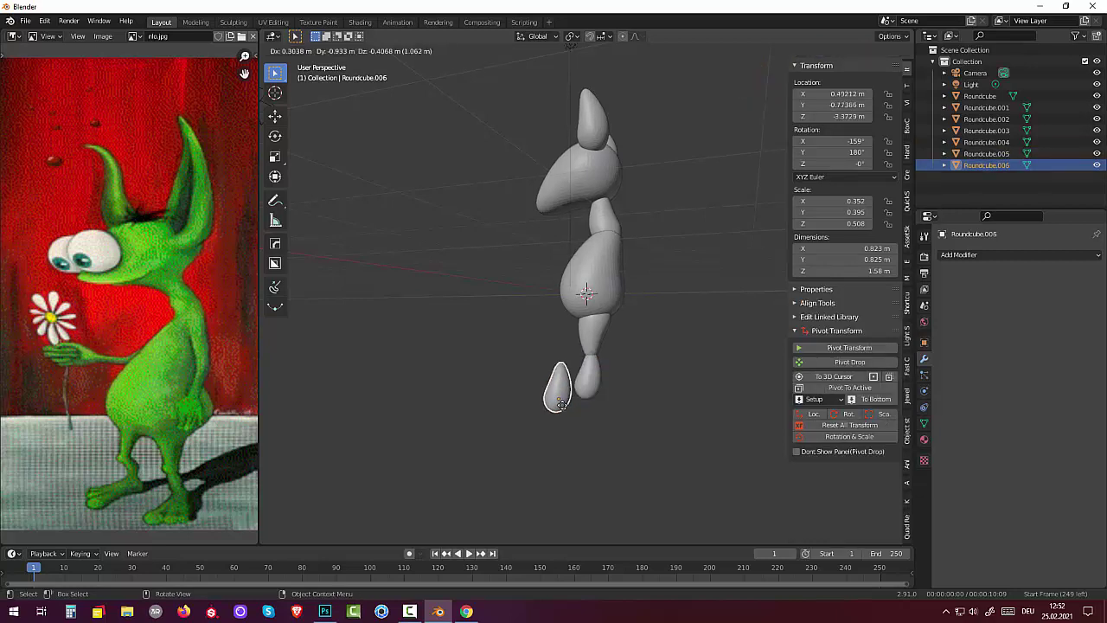
{"action": "left_click", "coordinate": [561, 403]}
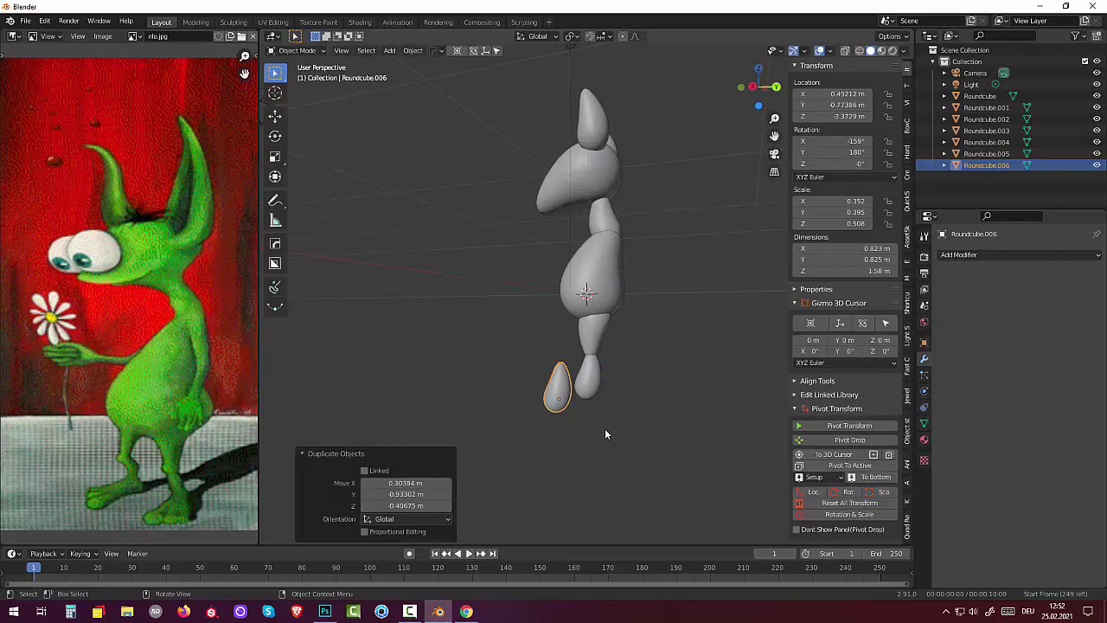
{"action": "key", "text": "r"}
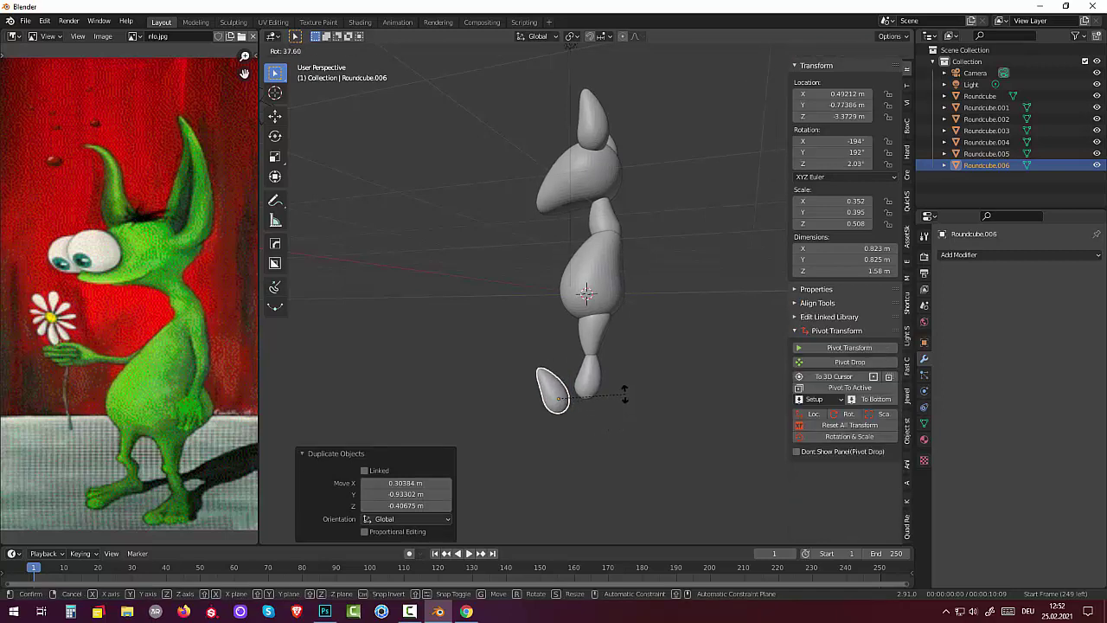
{"action": "left_click", "coordinate": [586, 325]}
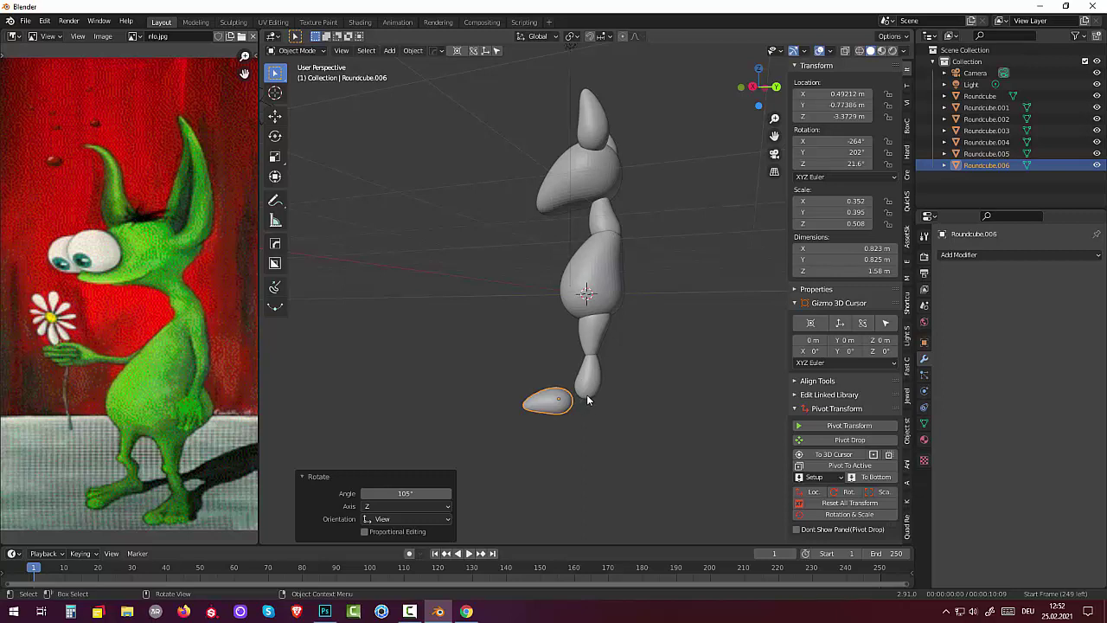
- Place the foot under the lower leg at Z -3.145 m, then select both leg pieces
{"action": "key", "text": "KP_3"}
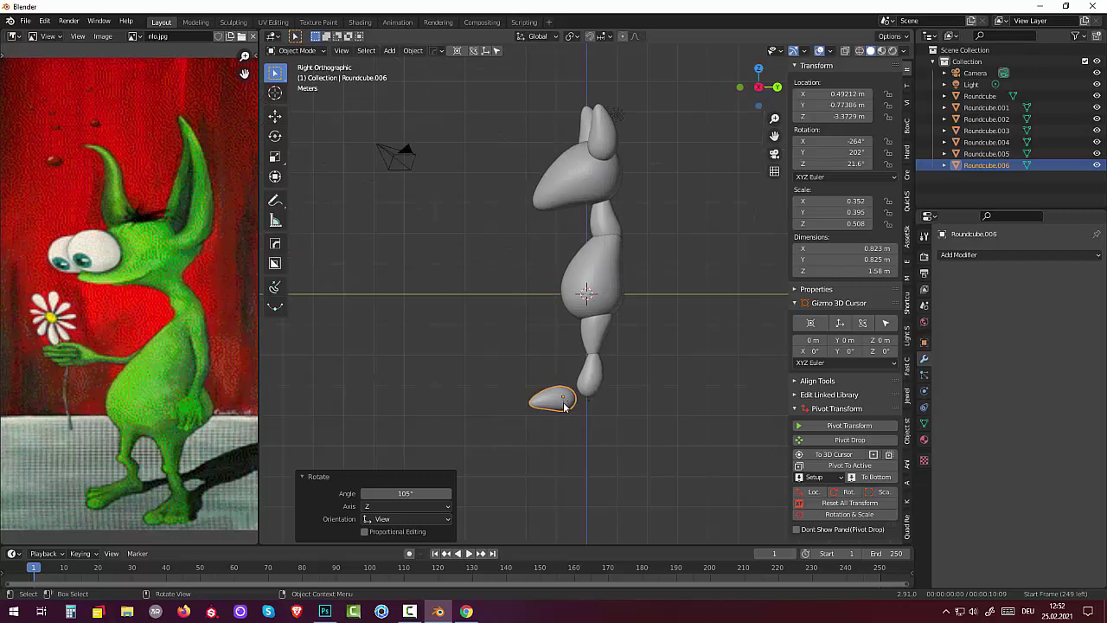
{"action": "key", "text": "g"}
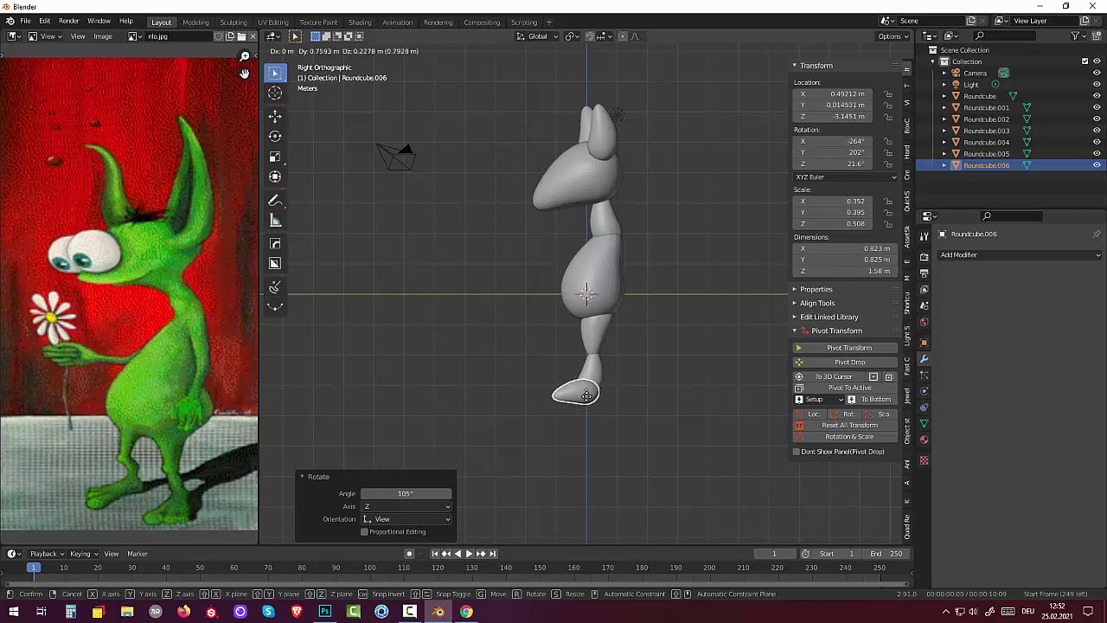
{"action": "left_click", "coordinate": [586, 395]}
{"action": "mouse_move", "coordinate": [586, 395]}
{"action": "middle_mouse_down"}
{"action": "mouse_move", "coordinate": [769, 368]}
{"action": "mouse_move", "coordinate": [780, 399]}
{"action": "mouse_move", "coordinate": [774, 367]}
{"action": "mouse_move", "coordinate": [764, 373]}
{"action": "middle_mouse_up"}
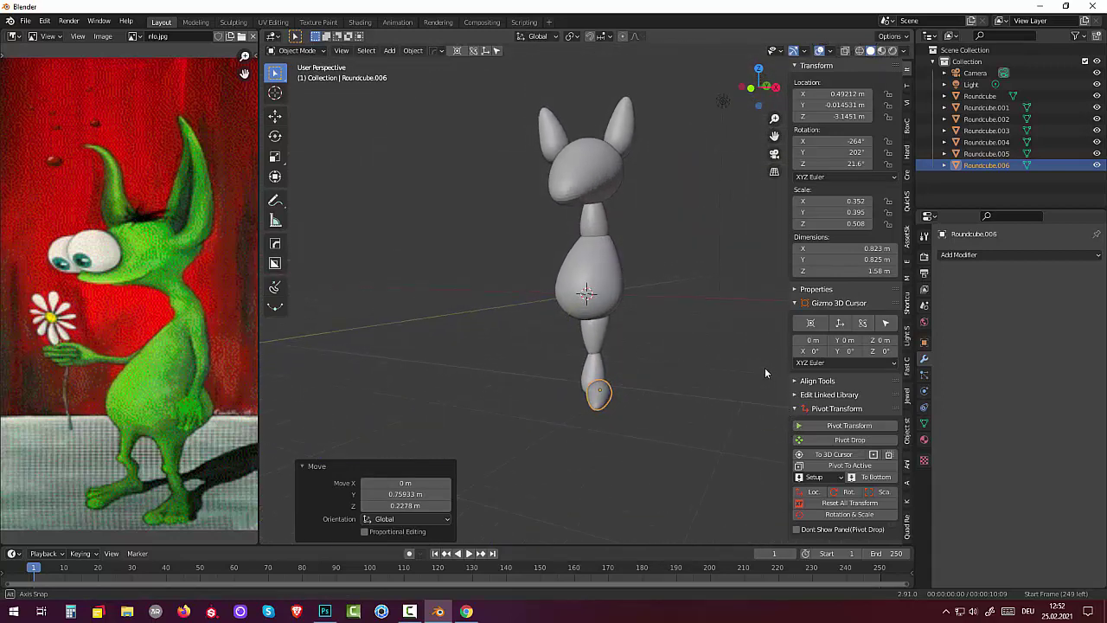
{"action": "left_click", "coordinate": [595, 370]}
{"action": "left_click", "coordinate": [595, 344], "text": "shift"}
{"action": "mouse_move", "coordinate": [595, 344]}
{"action": "middle_mouse_down"}
{"action": "mouse_move", "coordinate": [648, 330]}
{"action": "mouse_move", "coordinate": [638, 359]}
{"action": "mouse_move", "coordinate": [625, 349]}
{"action": "mouse_move", "coordinate": [639, 340]}
{"action": "middle_mouse_up"}
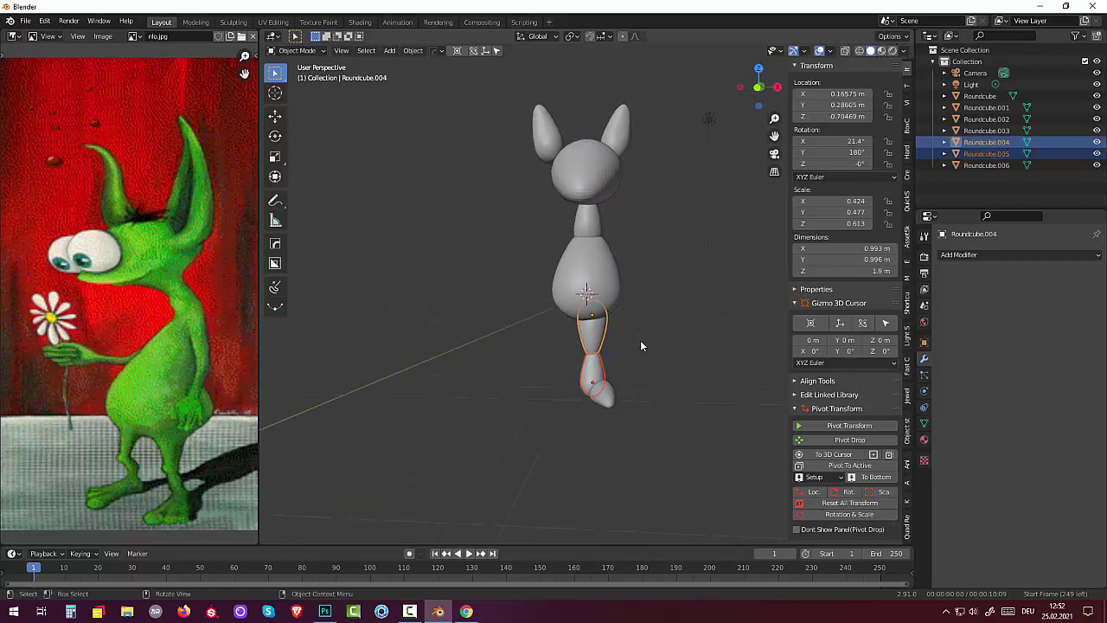
- Move the upper and lower leg together so the thigh sits at X 0.897 m
{"action": "key", "text": "KP_1"}
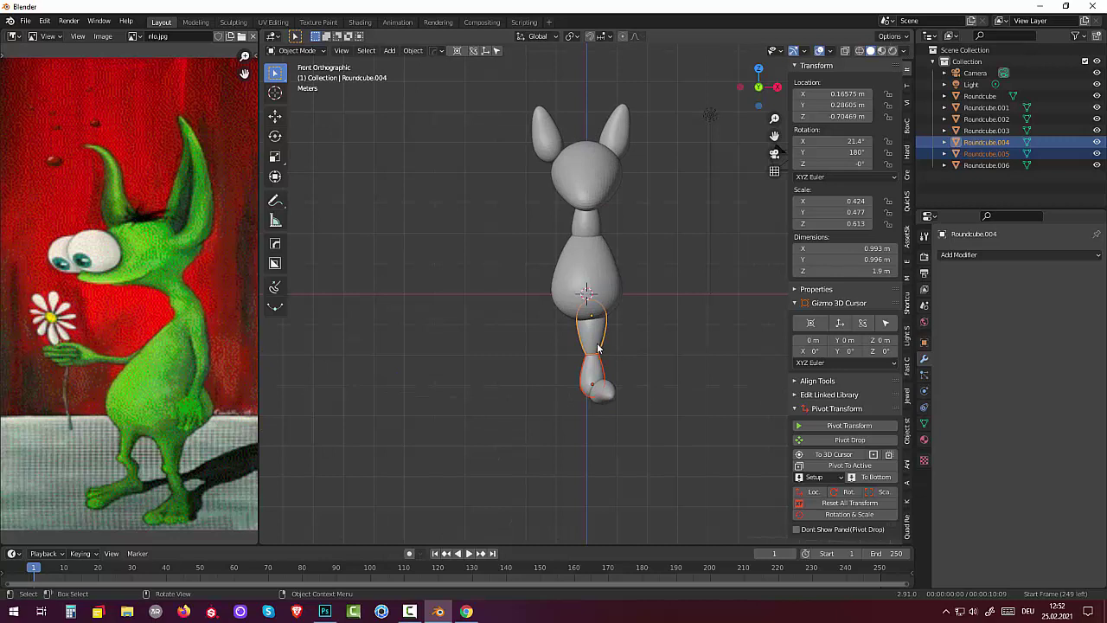
{"action": "key", "text": "g"}
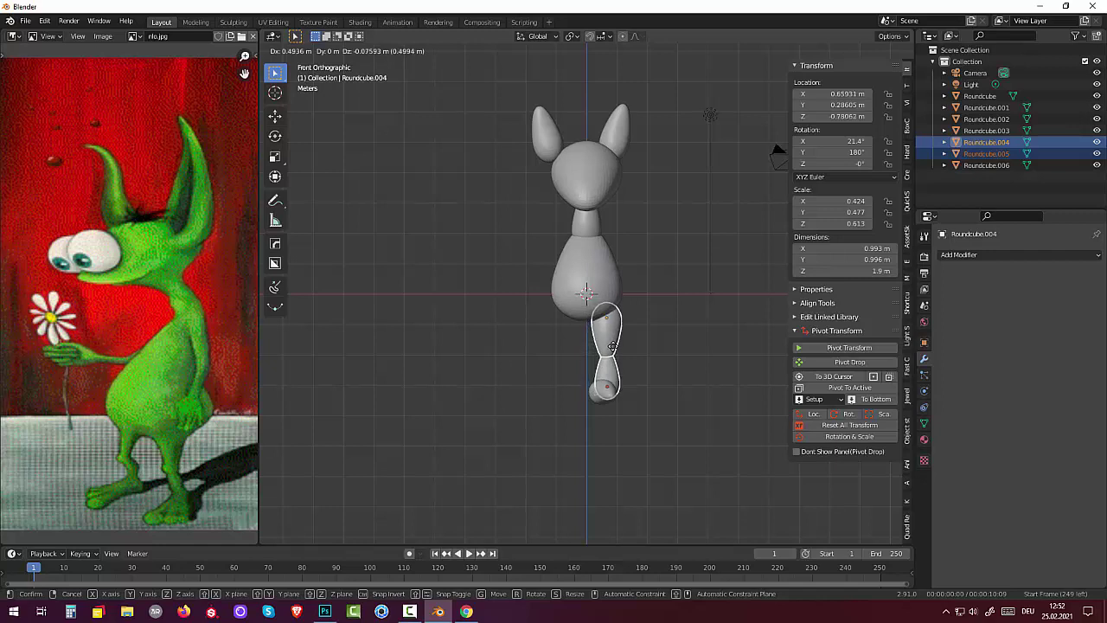
{"action": "left_click", "coordinate": [612, 345]}
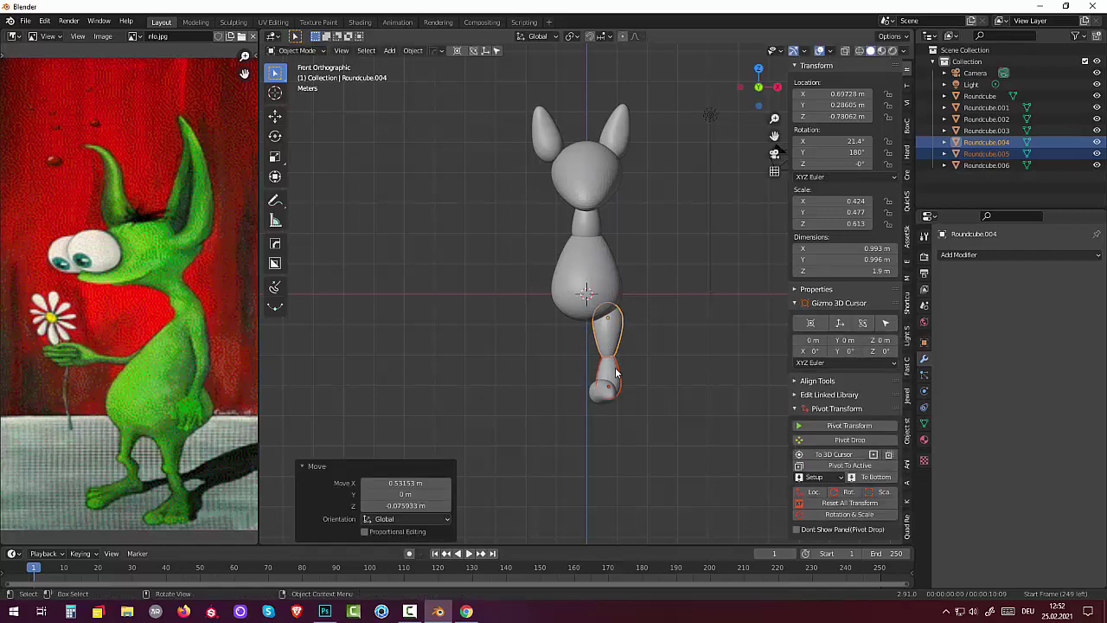
- Tilt the lower leg -9.46° and shift it to X 0.625 m
{"action": "left_click", "coordinate": [615, 367]}
{"action": "key", "text": "r"}
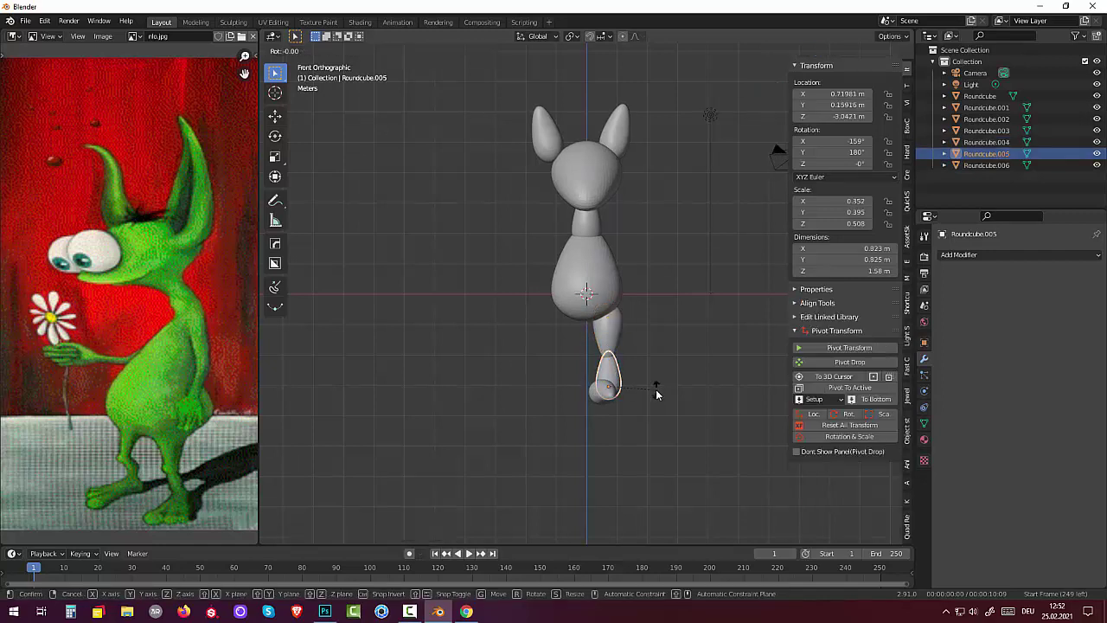
{"action": "left_click", "coordinate": [641, 391]}
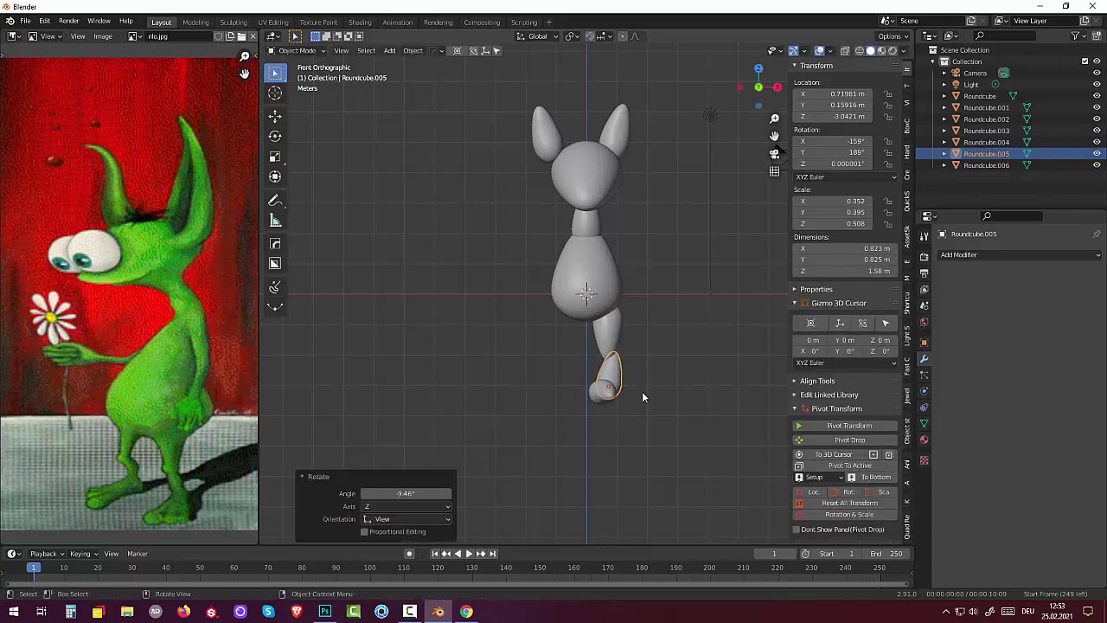
{"action": "key", "text": "g"}
{"action": "left_click", "coordinate": [639, 391]}
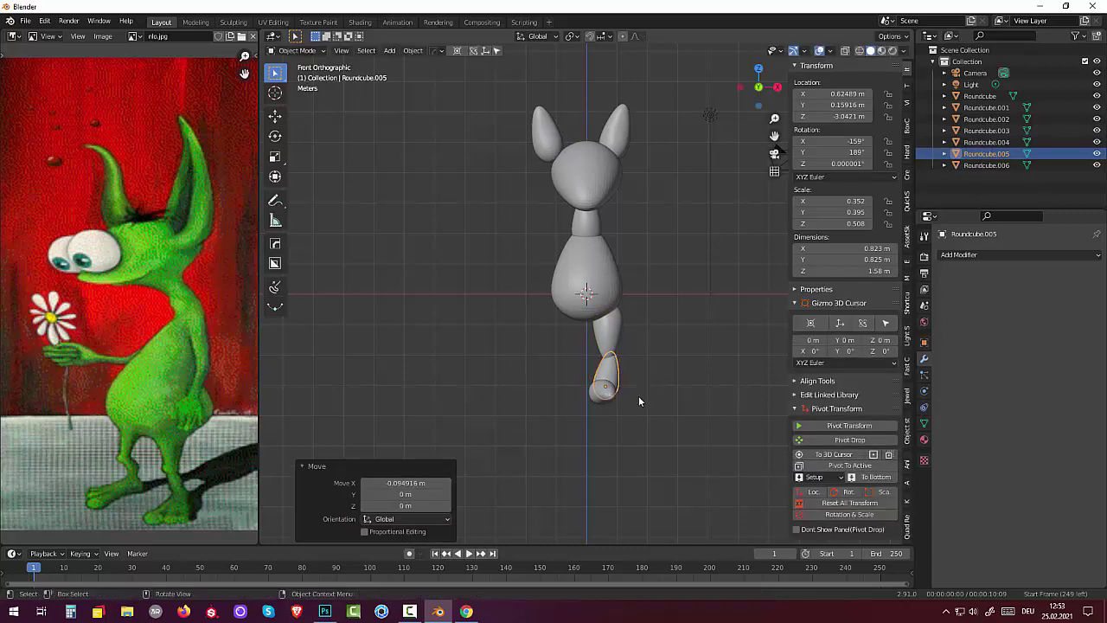
{"action": "mouse_move", "coordinate": [630, 419]}
{"action": "middle_mouse_down"}
{"action": "mouse_move", "coordinate": [593, 482]}
{"action": "mouse_move", "coordinate": [585, 446]}
{"action": "middle_mouse_up"}
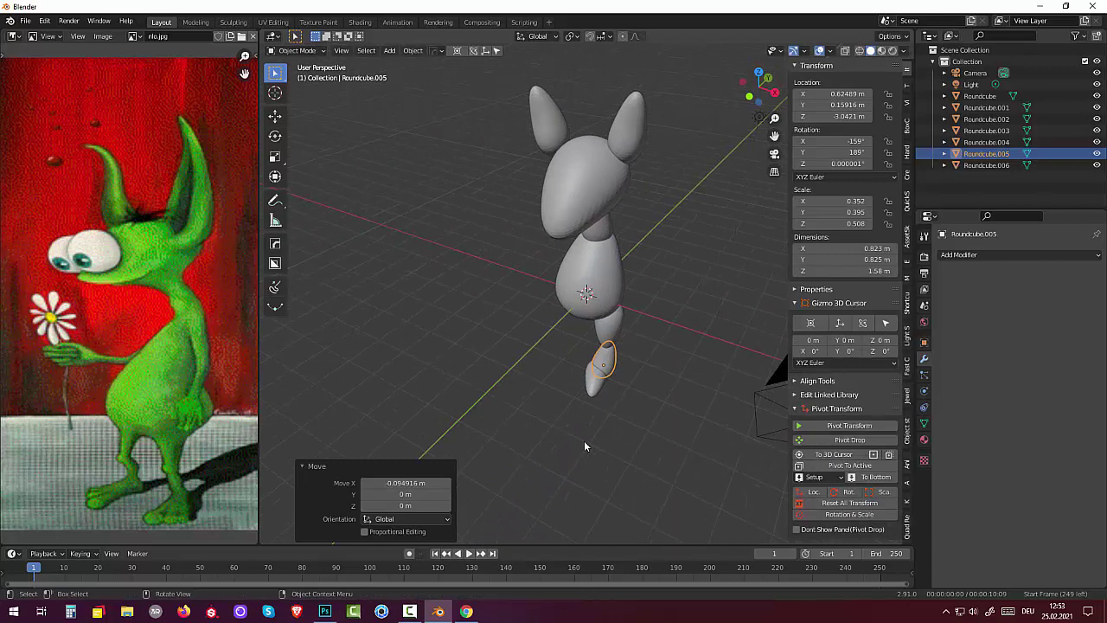
{"action": "left_click", "coordinate": [593, 387]}
{"action": "mouse_move", "coordinate": [584, 401]}
{"action": "middle_mouse_down"}
{"action": "mouse_move", "coordinate": [593, 450]}
{"action": "mouse_move", "coordinate": [523, 421]}
{"action": "mouse_move", "coordinate": [512, 399]}
{"action": "mouse_move", "coordinate": [507, 408]}
{"action": "middle_mouse_up"}
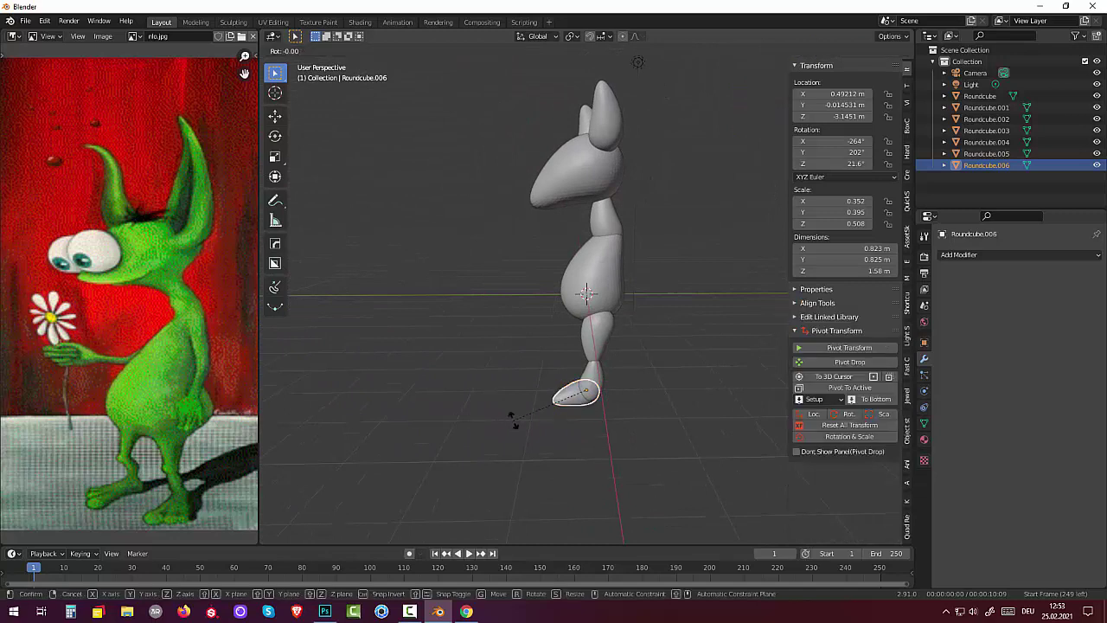
- Turn the foot -180° around Z and move it back under the lower leg
{"action": "type", "text": "rz1"}
{"action": "type", "text": "80"}
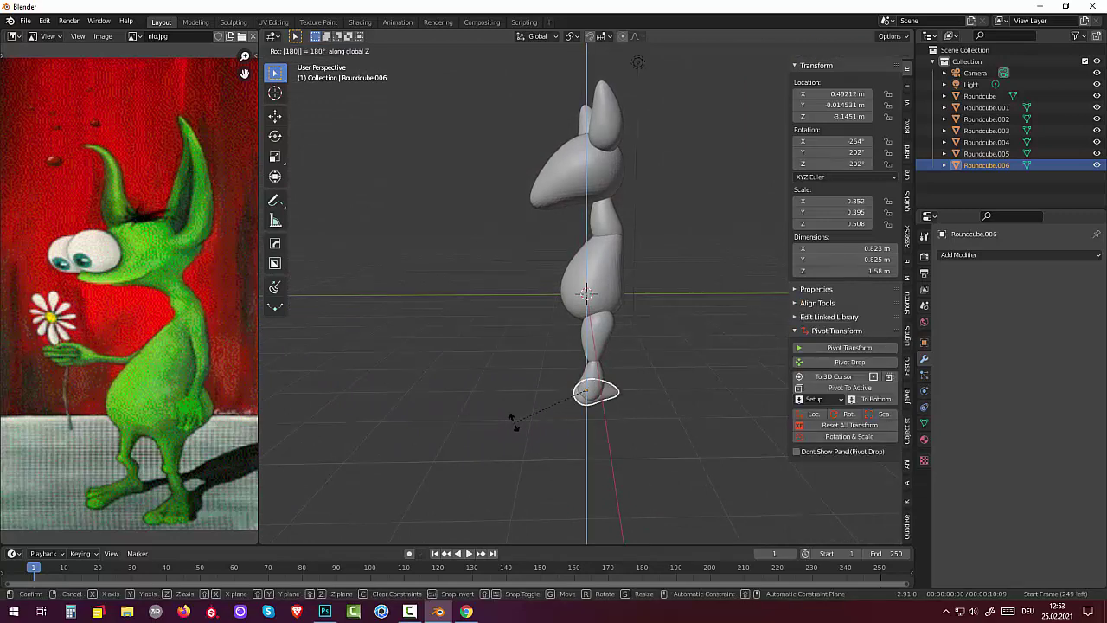
{"action": "key", "text": "minus"}
{"action": "key", "text": "Return"}
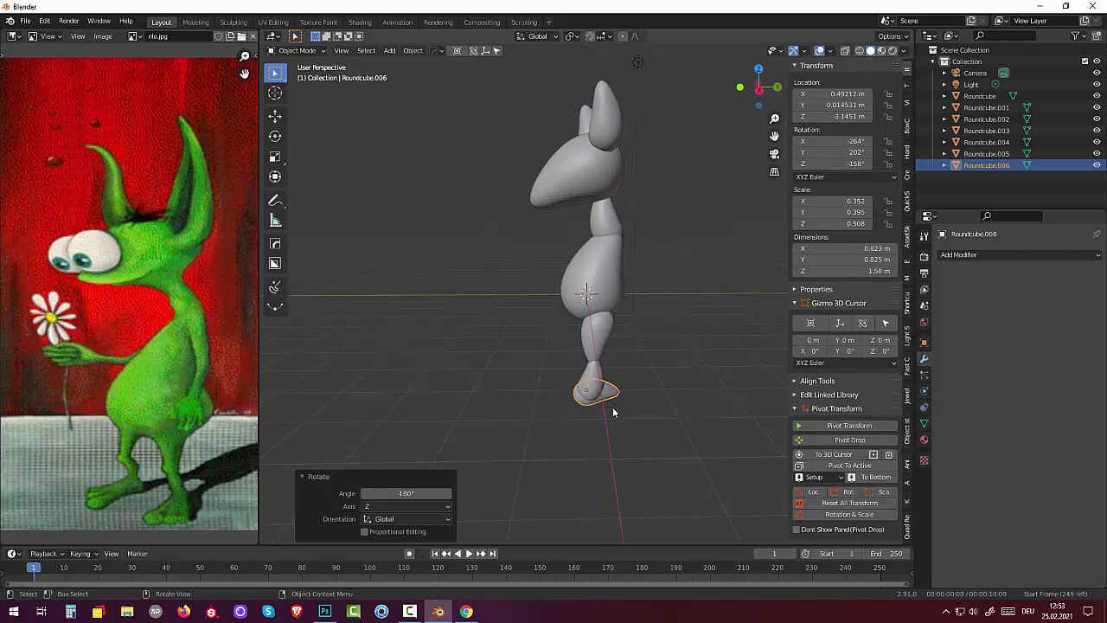
{"action": "key", "text": "KP_3"}
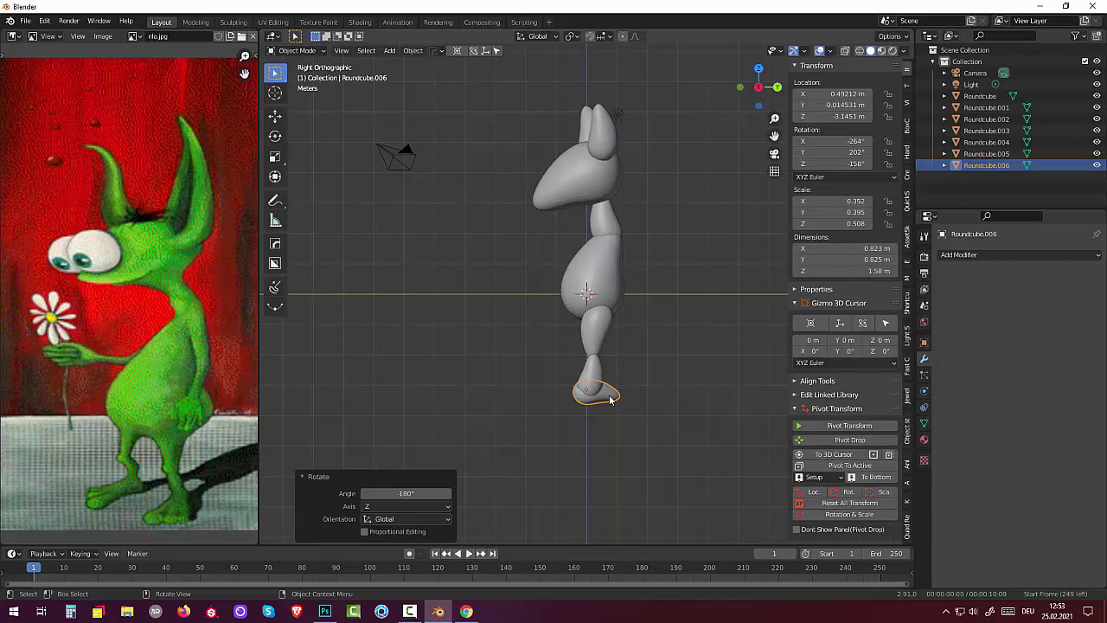
{"action": "key", "text": "g"}
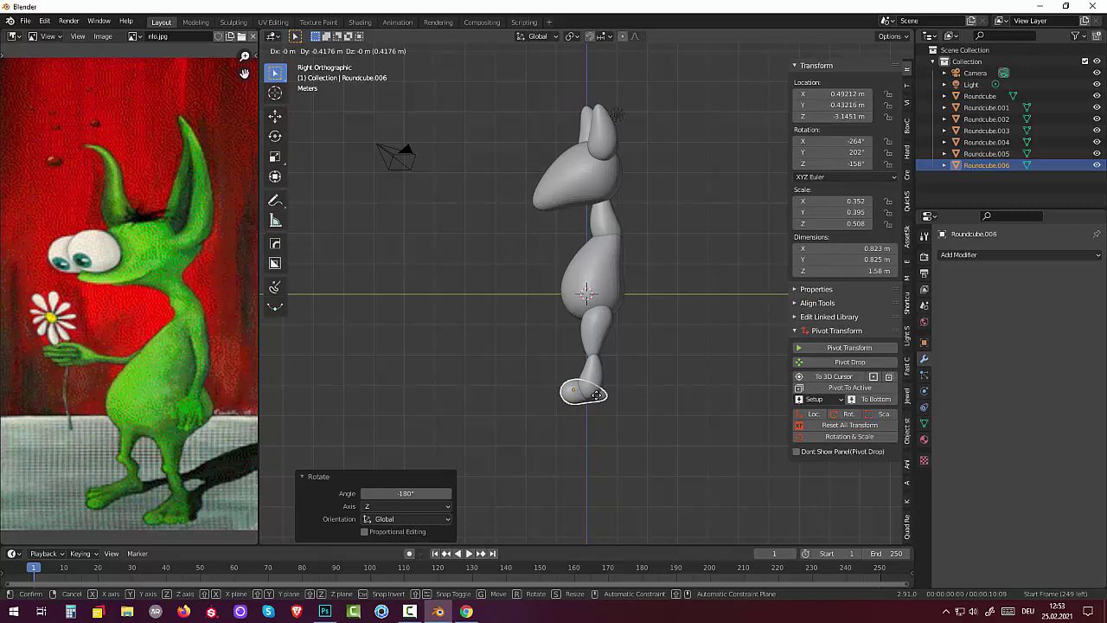
{"action": "left_click", "coordinate": [597, 394]}
{"action": "mouse_move", "coordinate": [605, 394]}
{"action": "middle_mouse_down"}
{"action": "mouse_move", "coordinate": [697, 406]}
{"action": "mouse_move", "coordinate": [718, 447]}
{"action": "middle_mouse_up"}
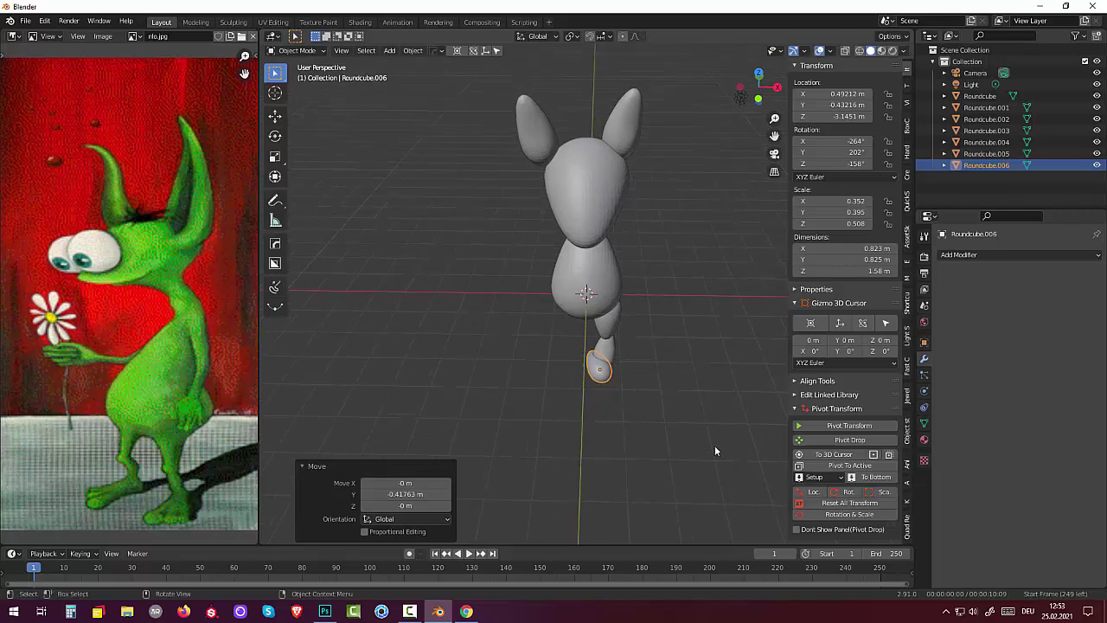
{"action": "scroll", "coordinate": [683, 441], "scroll_direction": "up", "scroll_amount": 2}
- Angle the foot and align it beneath the leg at X 0.603 m from top view
{"action": "key", "text": "r"}
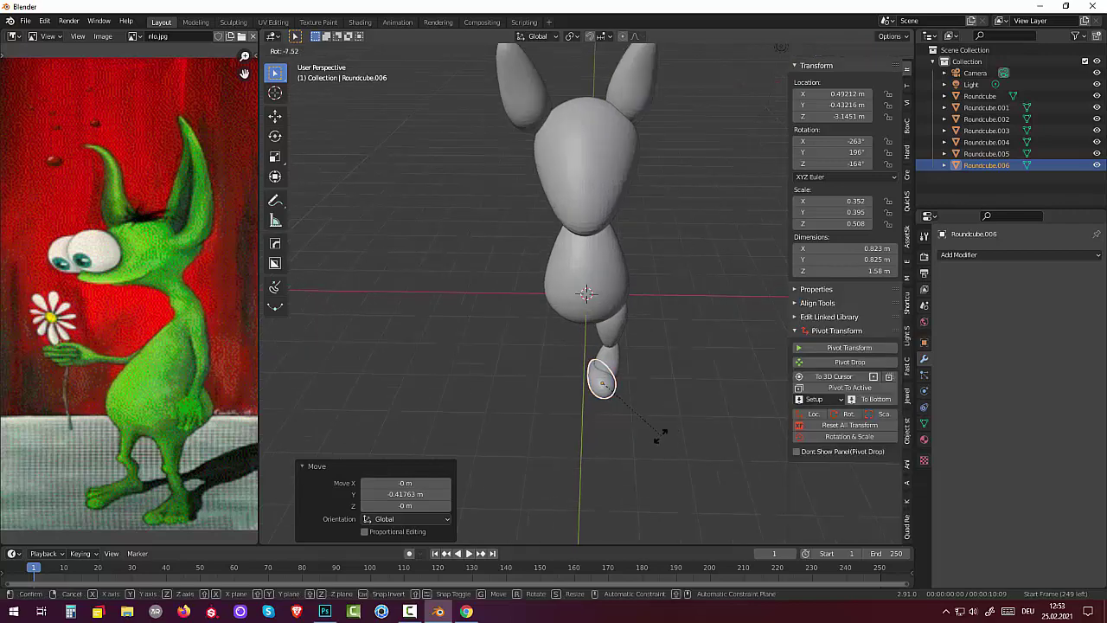
{"action": "left_click", "coordinate": [619, 440]}
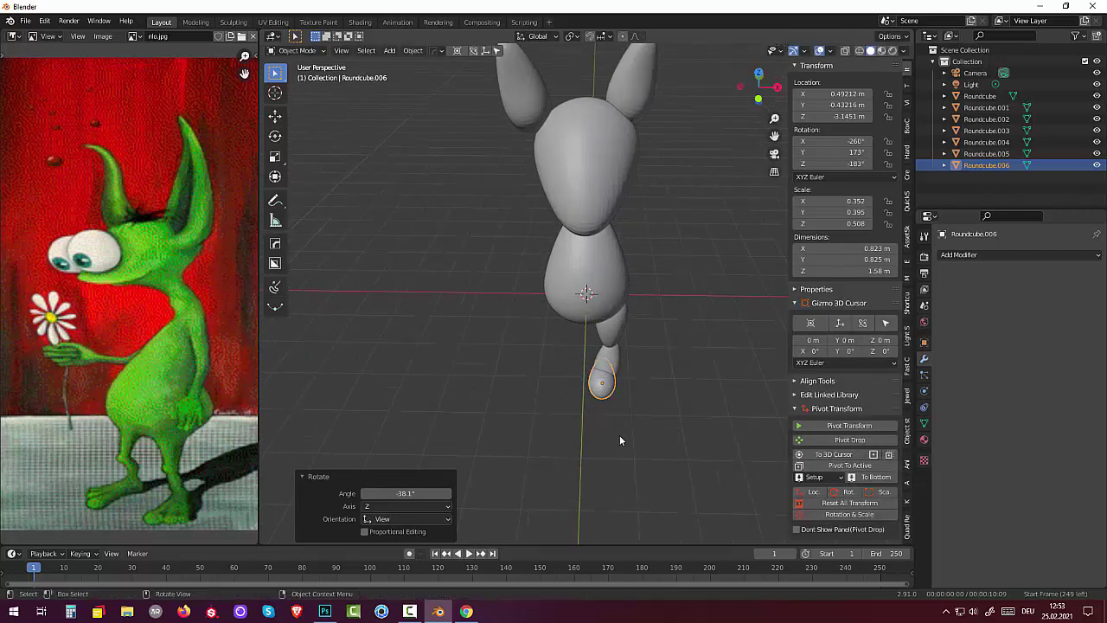
{"action": "key", "text": "KP_7"}
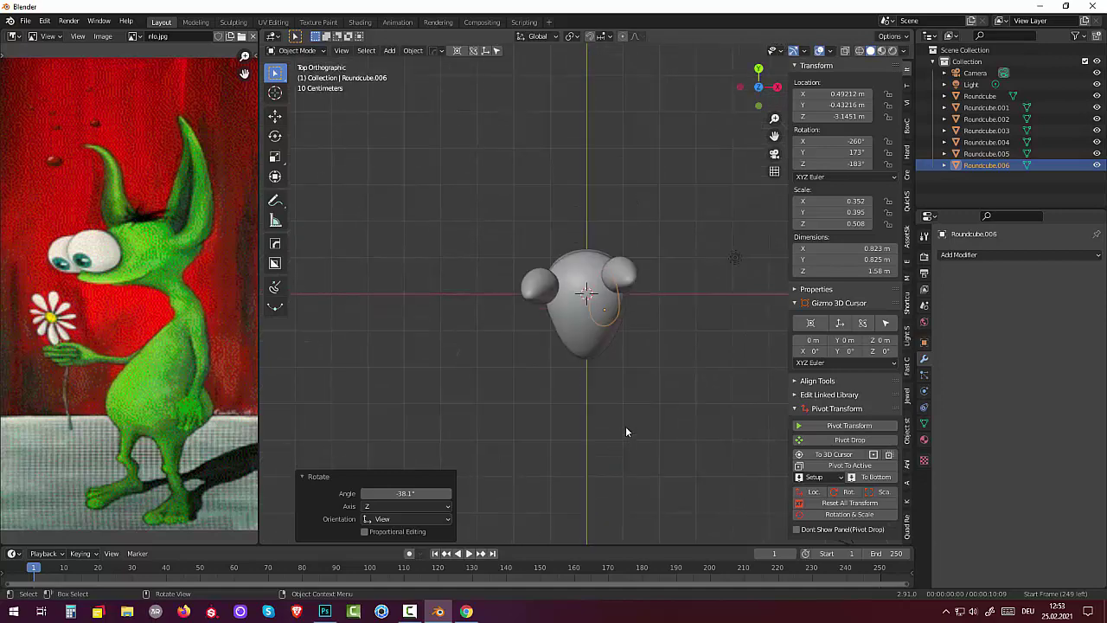
{"action": "key", "text": "g"}
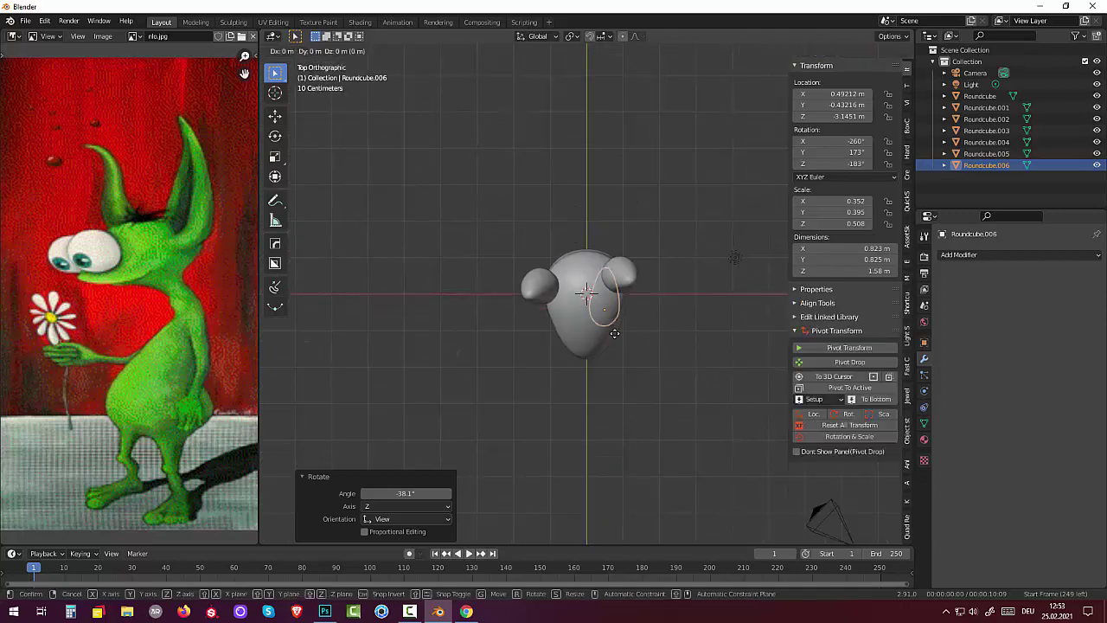
{"action": "left_click", "coordinate": [619, 334]}
{"action": "mouse_move", "coordinate": [619, 334]}
{"action": "middle_mouse_down"}
{"action": "mouse_move", "coordinate": [648, 290]}
{"action": "mouse_move", "coordinate": [645, 201]}
{"action": "mouse_move", "coordinate": [667, 125]}
{"action": "mouse_move", "coordinate": [707, 120]}
{"action": "mouse_move", "coordinate": [669, 240]}
{"action": "mouse_move", "coordinate": [626, 228]}
{"action": "mouse_move", "coordinate": [615, 197]}
{"action": "mouse_move", "coordinate": [630, 134]}
{"action": "mouse_move", "coordinate": [736, 176]}
{"action": "mouse_move", "coordinate": [745, 206]}
{"action": "mouse_move", "coordinate": [714, 242]}
{"action": "mouse_move", "coordinate": [649, 214]}
{"action": "mouse_move", "coordinate": [637, 228]}
{"action": "middle_mouse_up"}
- Select the thigh, lower leg and foot together to inspect the whole leg
{"action": "left_click", "coordinate": [619, 335]}
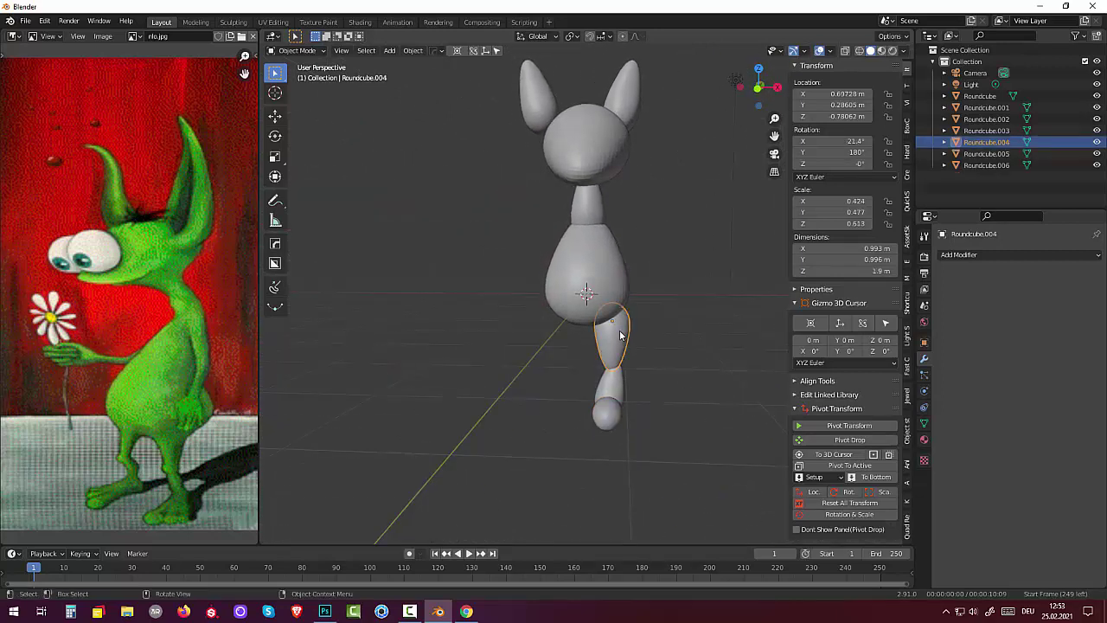
{"action": "left_click", "coordinate": [621, 377], "text": "shift"}
{"action": "left_click", "coordinate": [608, 412], "text": "shift"}
{"action": "mouse_move", "coordinate": [657, 431]}
{"action": "middle_mouse_down"}
{"action": "mouse_move", "coordinate": [774, 425]}
{"action": "mouse_move", "coordinate": [660, 430]}
{"action": "mouse_move", "coordinate": [551, 380]}
{"action": "mouse_move", "coordinate": [551, 398]}
{"action": "mouse_move", "coordinate": [537, 387]}
{"action": "middle_mouse_up"}
{"action": "left_click", "coordinate": [660, 431]}
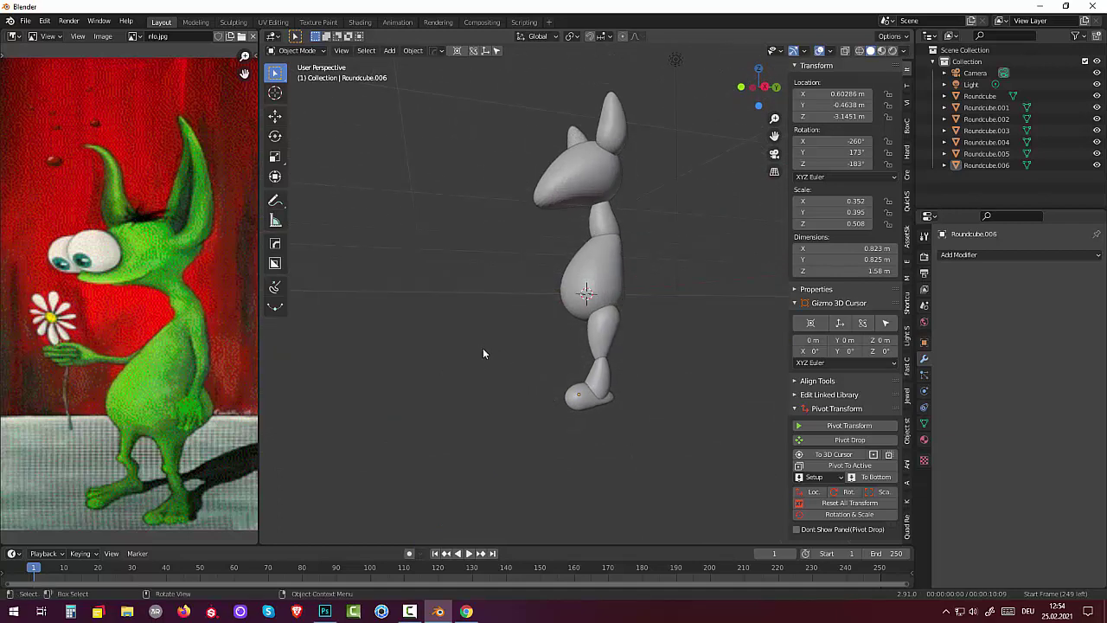
{"action": "key", "text": "shift+a"}
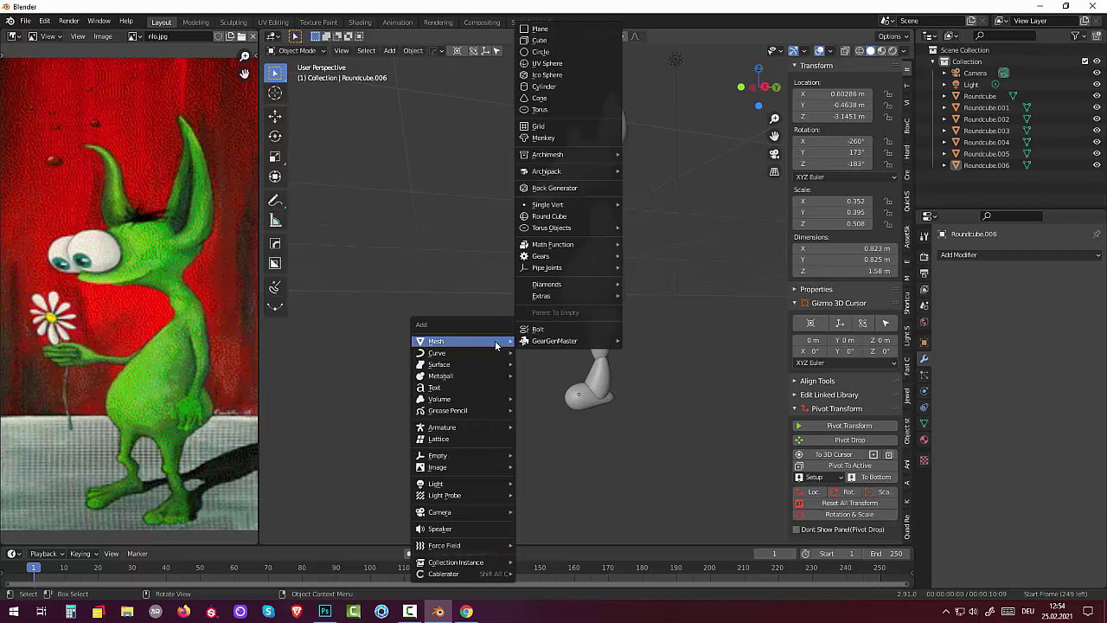
- Add a new round cube and shrink it to 0.415 scale
{"action": "left_click", "coordinate": [566, 217]}
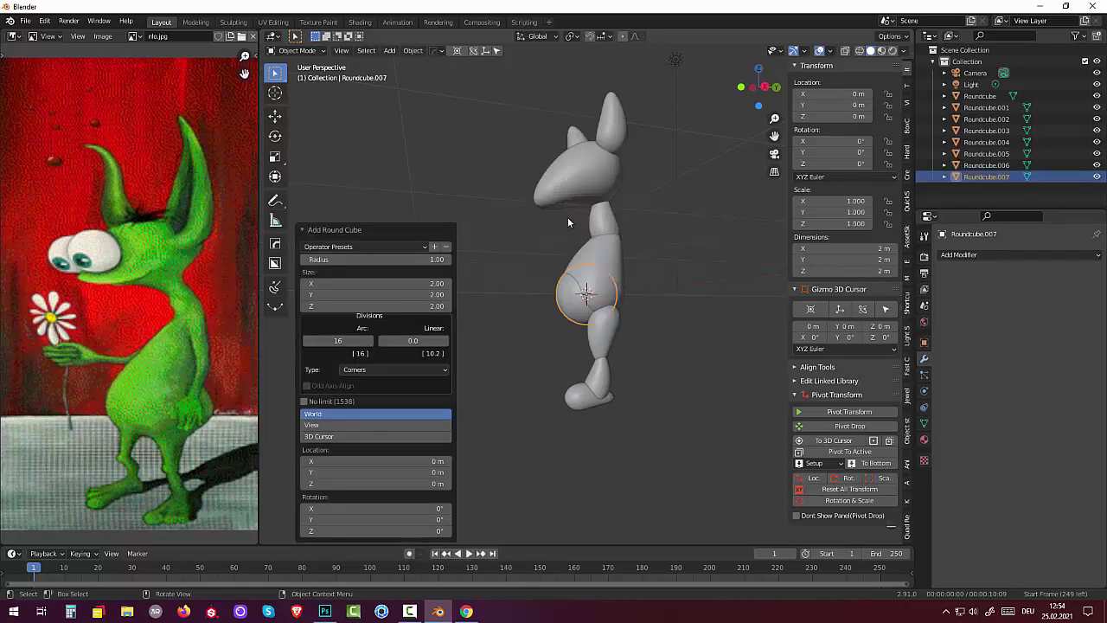
{"action": "middle_click_drag", "start_coordinate": [630, 299], "coordinate": [718, 304]}
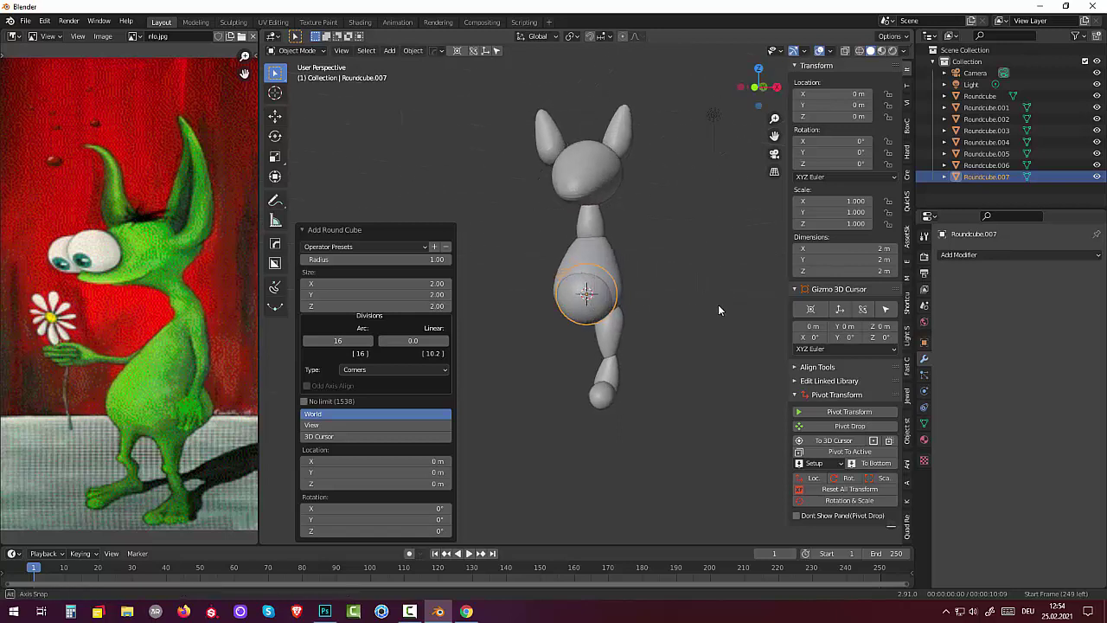
{"action": "left_click", "coordinate": [543, 446]}
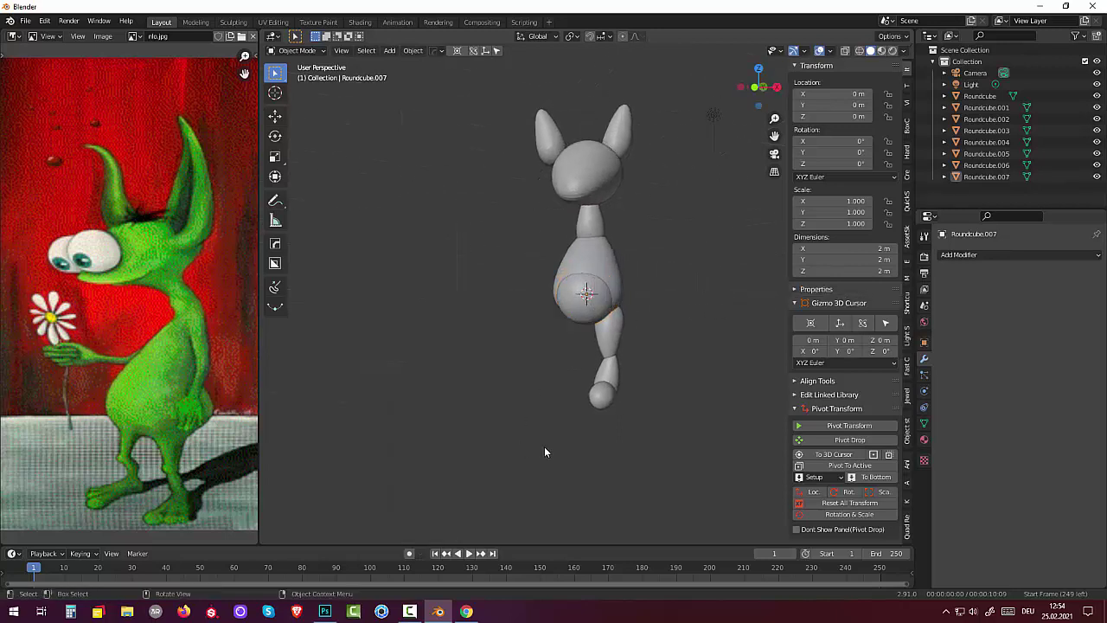
{"action": "left_click", "coordinate": [587, 307]}
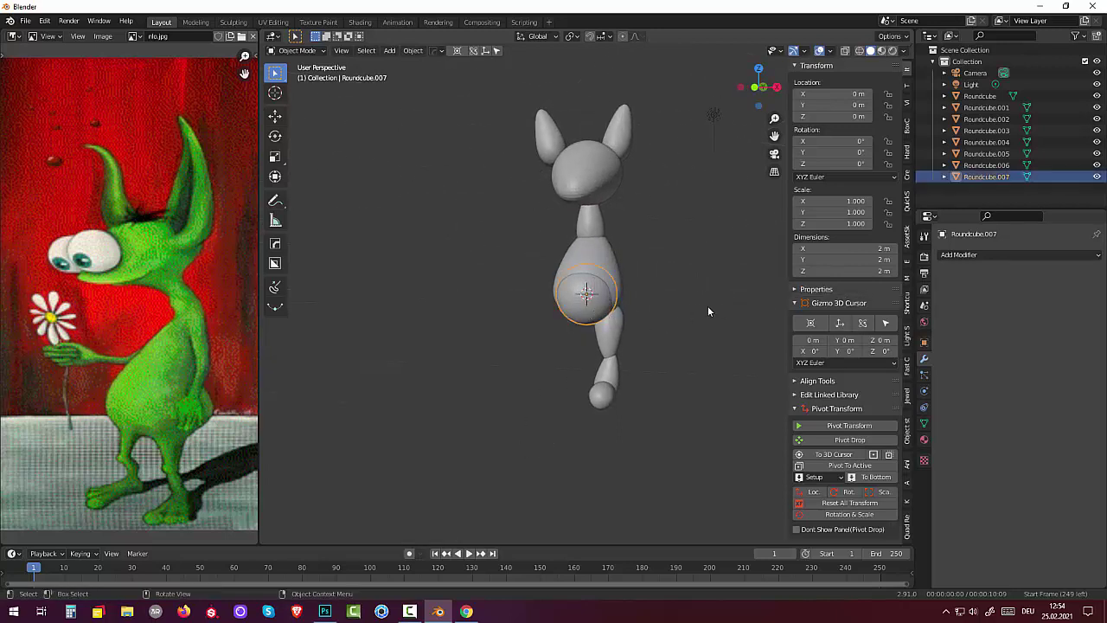
{"action": "key", "text": "s"}
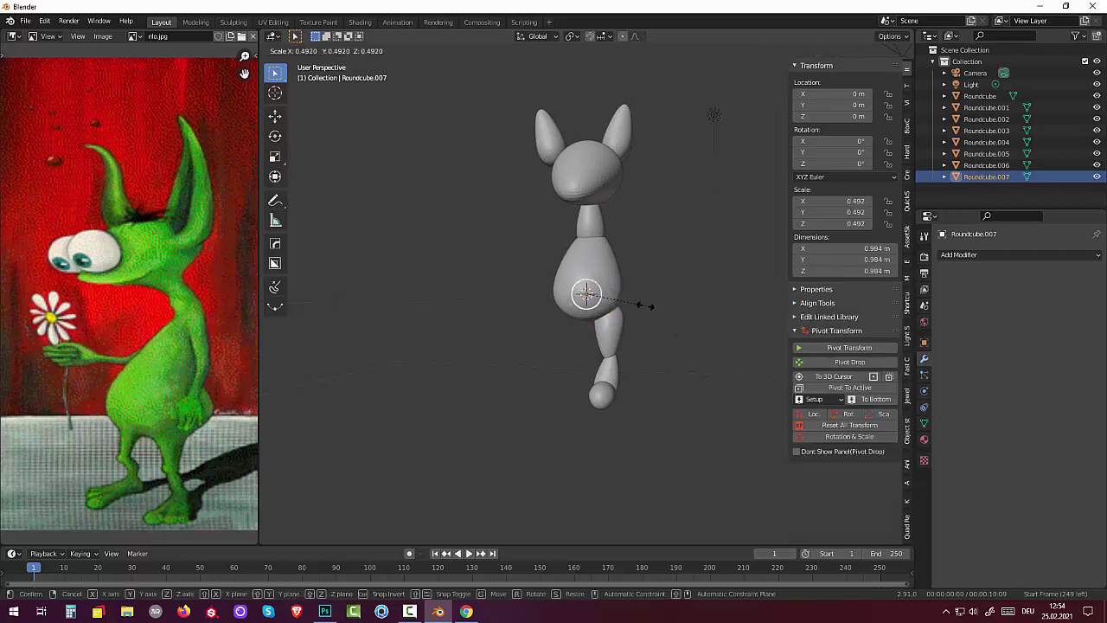
{"action": "left_click", "coordinate": [633, 310]}
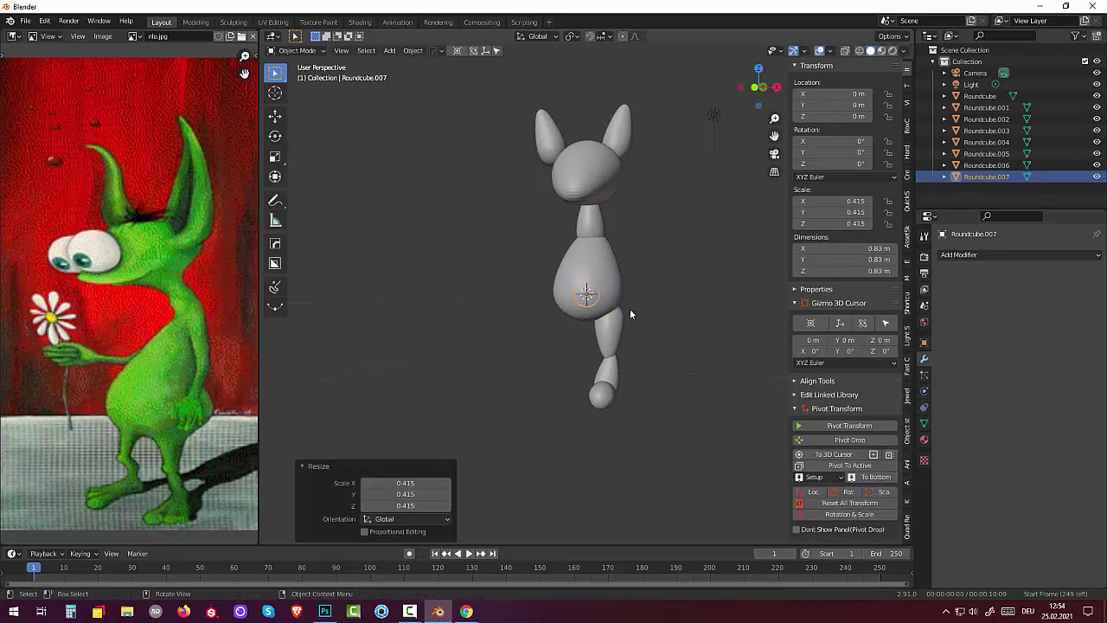
- Move the small round cube to the knee between thigh and shin
{"action": "key", "text": "KP_1"}
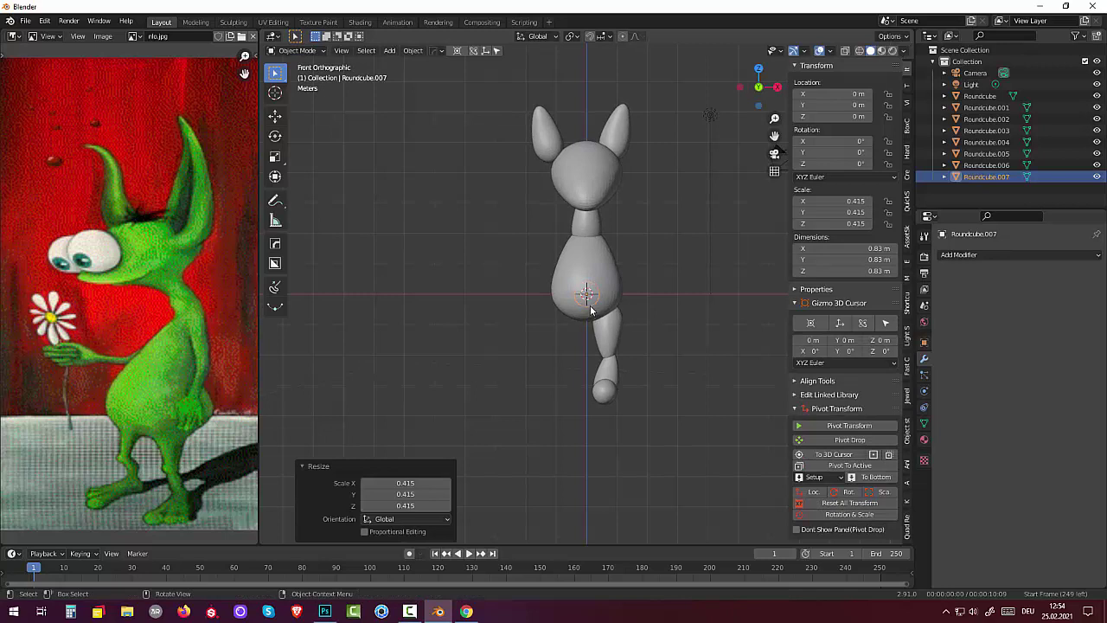
{"action": "key", "text": "g"}
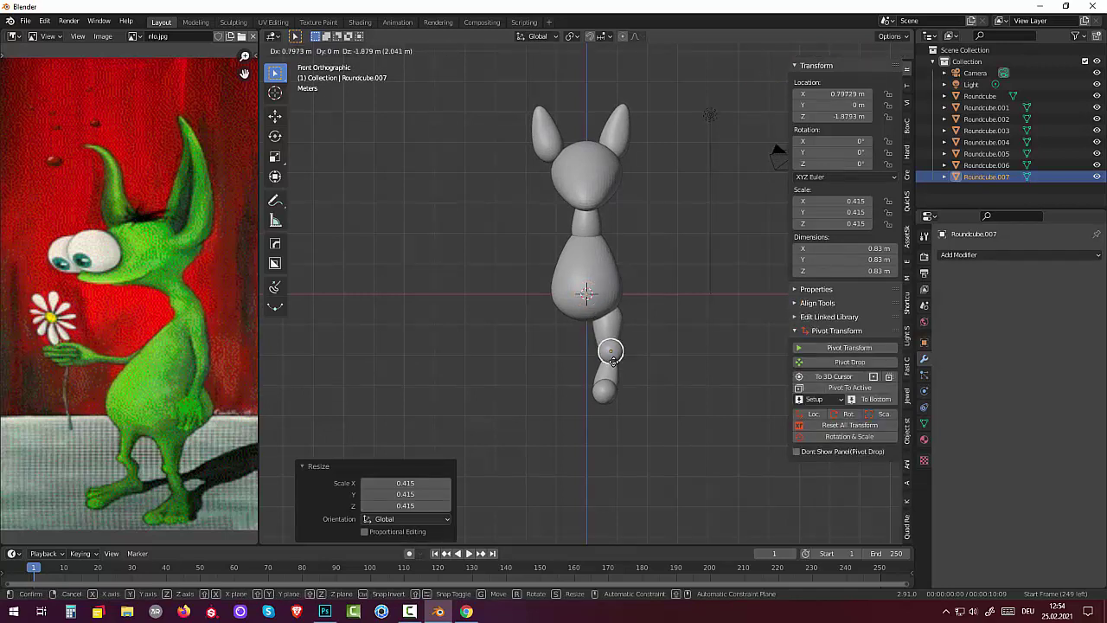
{"action": "left_click", "coordinate": [609, 356]}
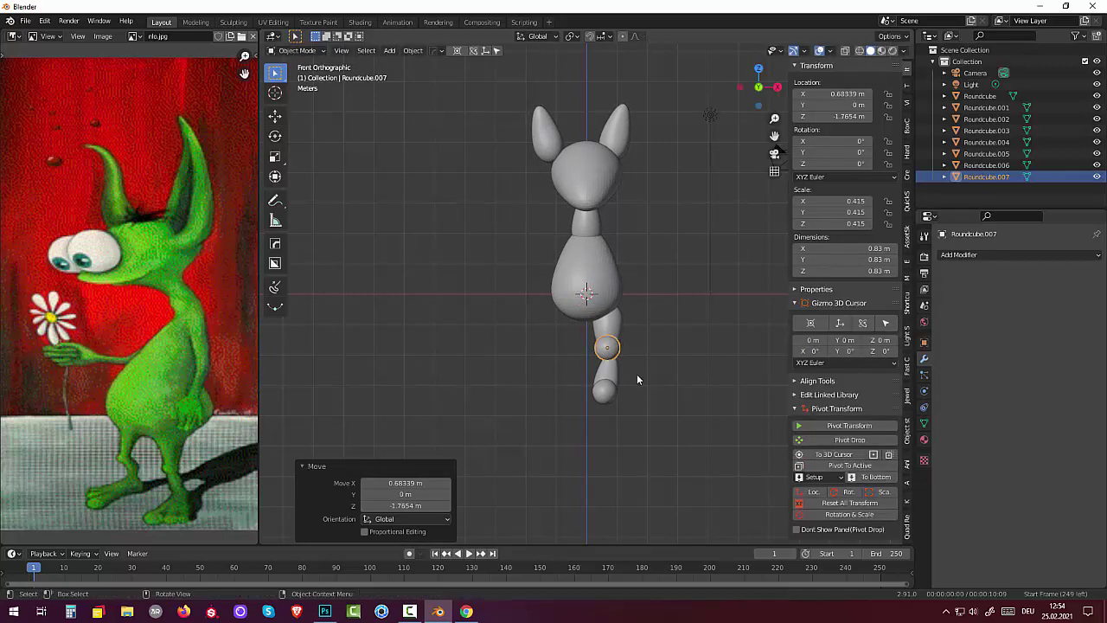
{"action": "middle_click_drag", "start_coordinate": [637, 374], "coordinate": [488, 369]}
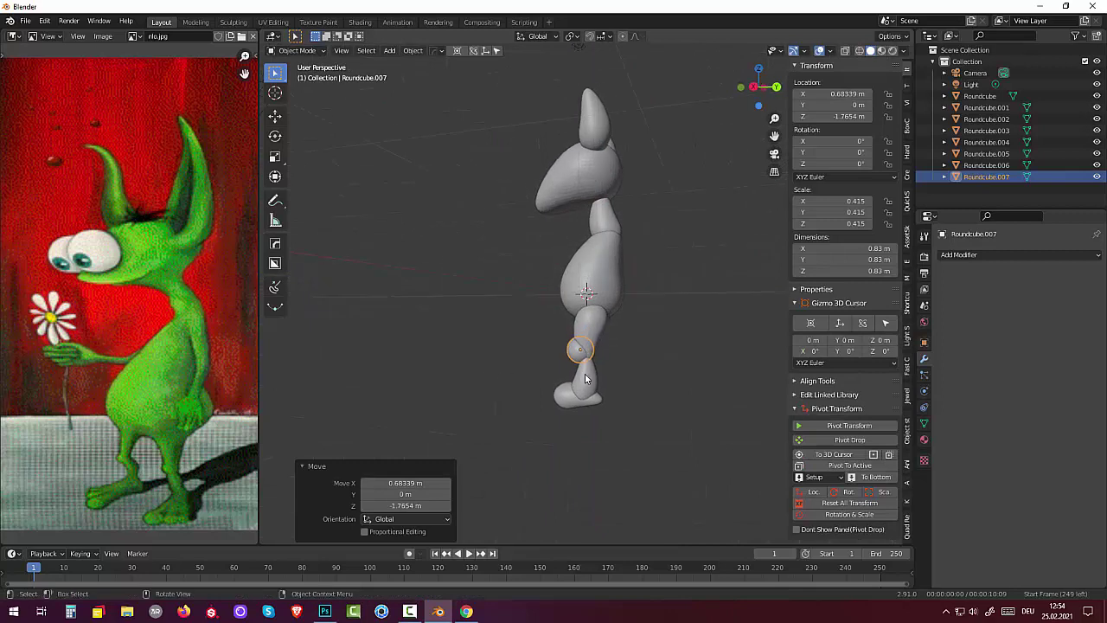
{"action": "middle_click_drag", "start_coordinate": [585, 373], "coordinate": [610, 385]}
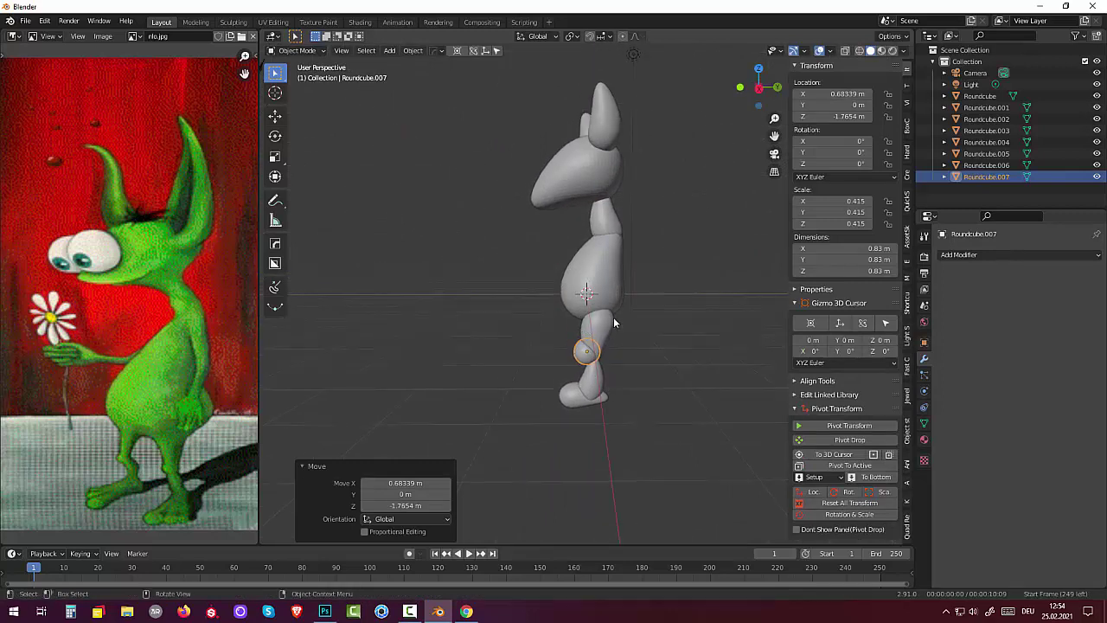
- Squash the knee to 0.321 along Z and nudge it to Z -1.841 m
{"action": "key", "text": "s"}
{"action": "key", "text": "z"}
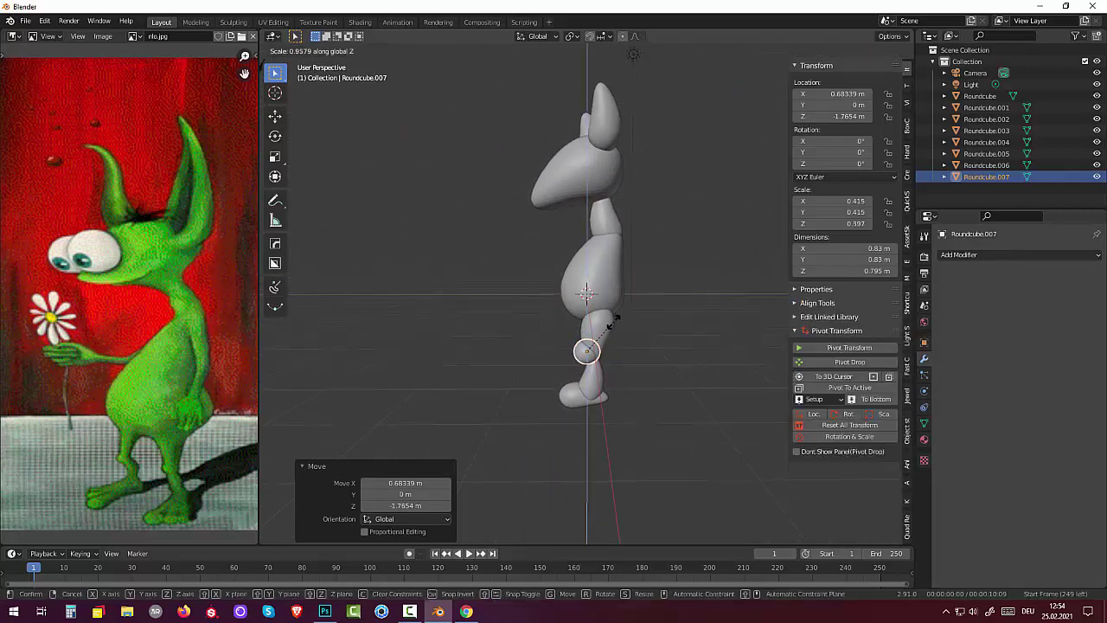
{"action": "left_click", "coordinate": [616, 330]}
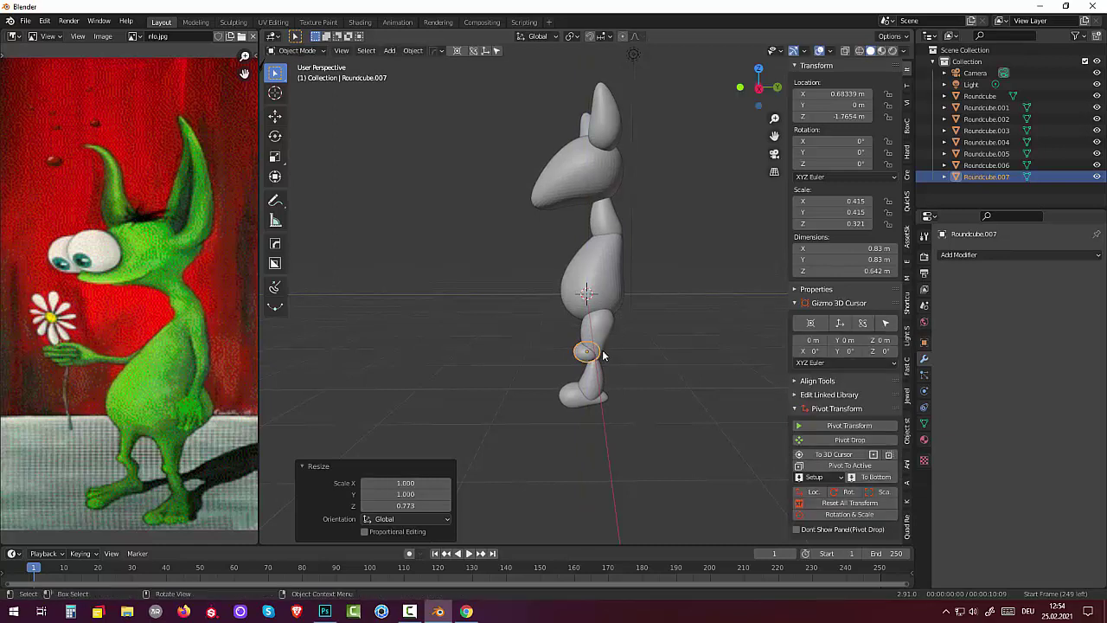
{"action": "key", "text": "KP_3"}
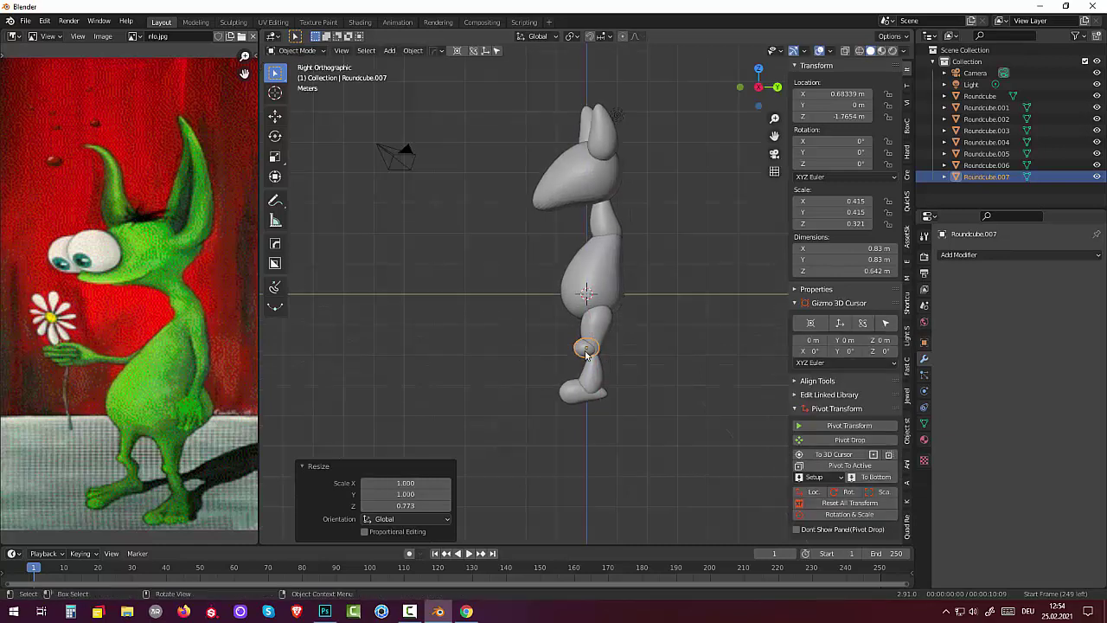
{"action": "key", "text": "g"}
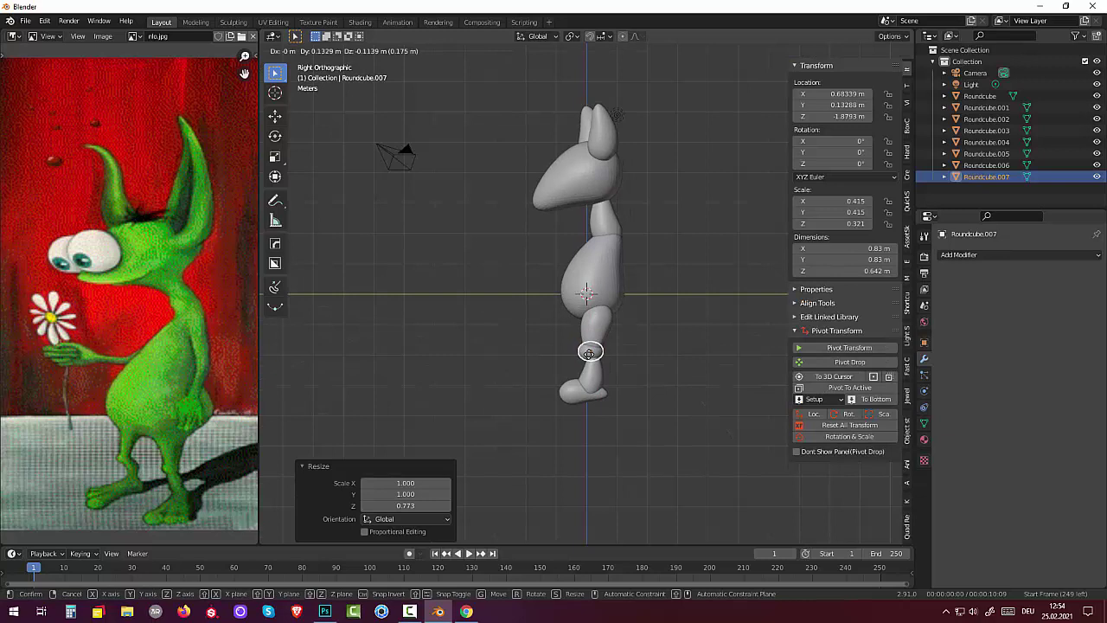
{"action": "left_click", "coordinate": [589, 348]}
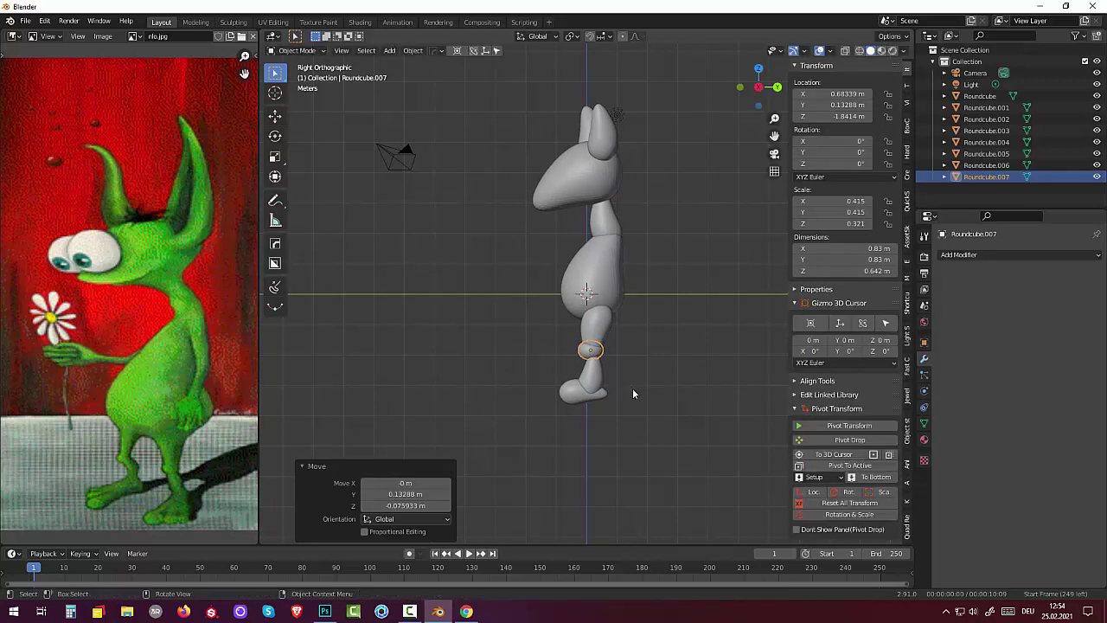
{"action": "mouse_move", "coordinate": [632, 394]}
{"action": "middle_mouse_down"}
{"action": "mouse_move", "coordinate": [746, 398]}
{"action": "mouse_move", "coordinate": [697, 408]}
{"action": "middle_mouse_up"}
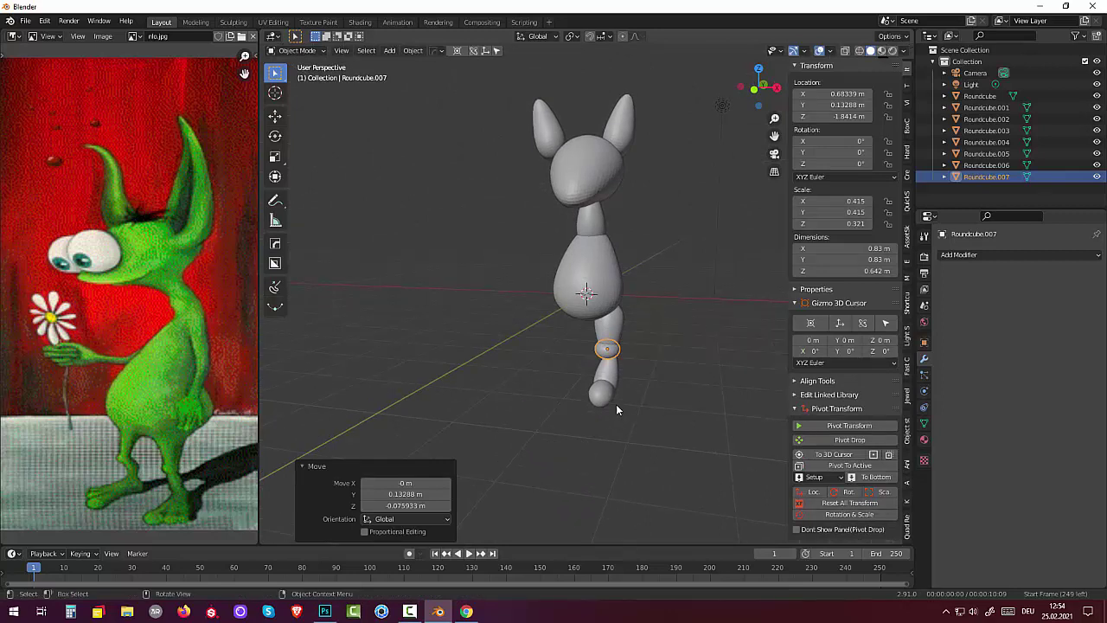
{"action": "middle_click_drag", "start_coordinate": [616, 409], "coordinate": [524, 394]}
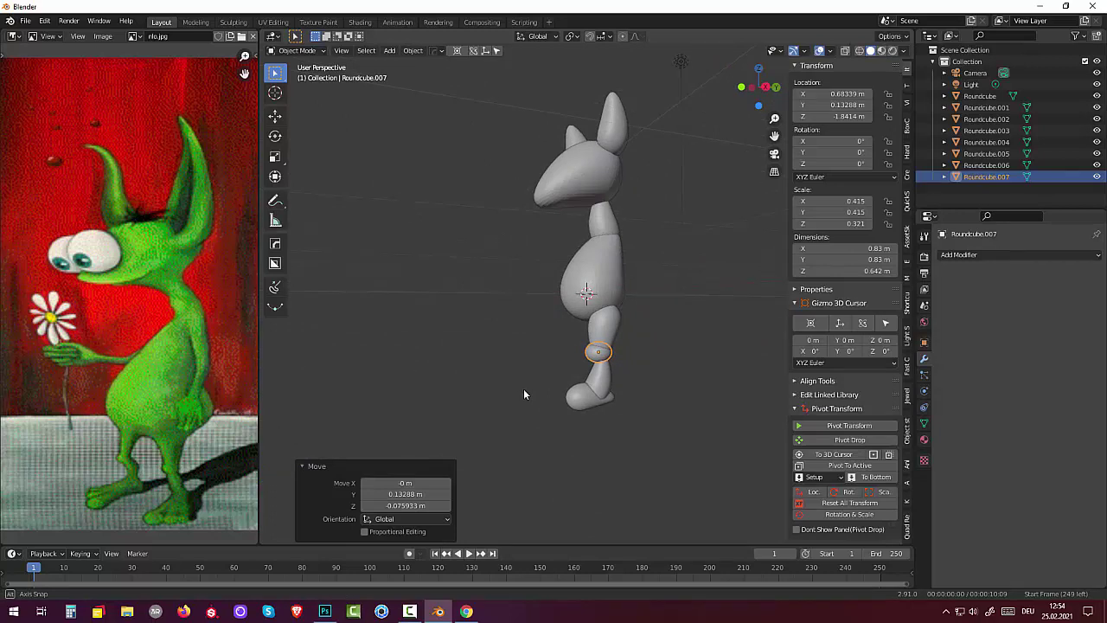
{"action": "middle_click_drag", "start_coordinate": [523, 395], "coordinate": [522, 393]}
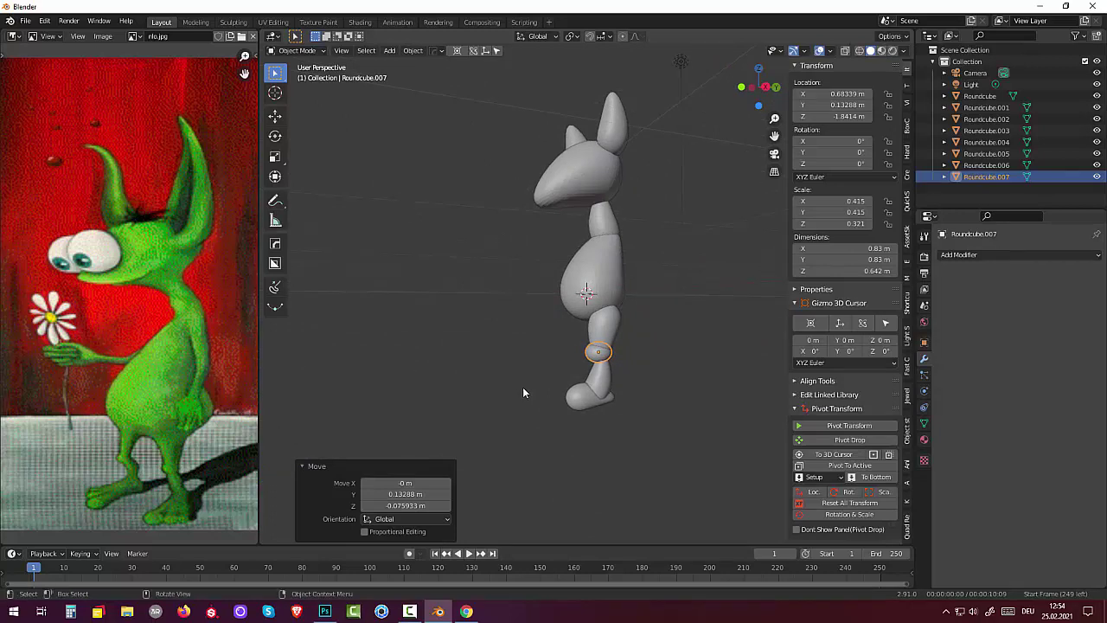
{"action": "left_click", "coordinate": [575, 402]}
- Shorten the foot along Y, shift it, and flatten it along Z
{"action": "middle_click_drag", "start_coordinate": [596, 405], "coordinate": [567, 407]}
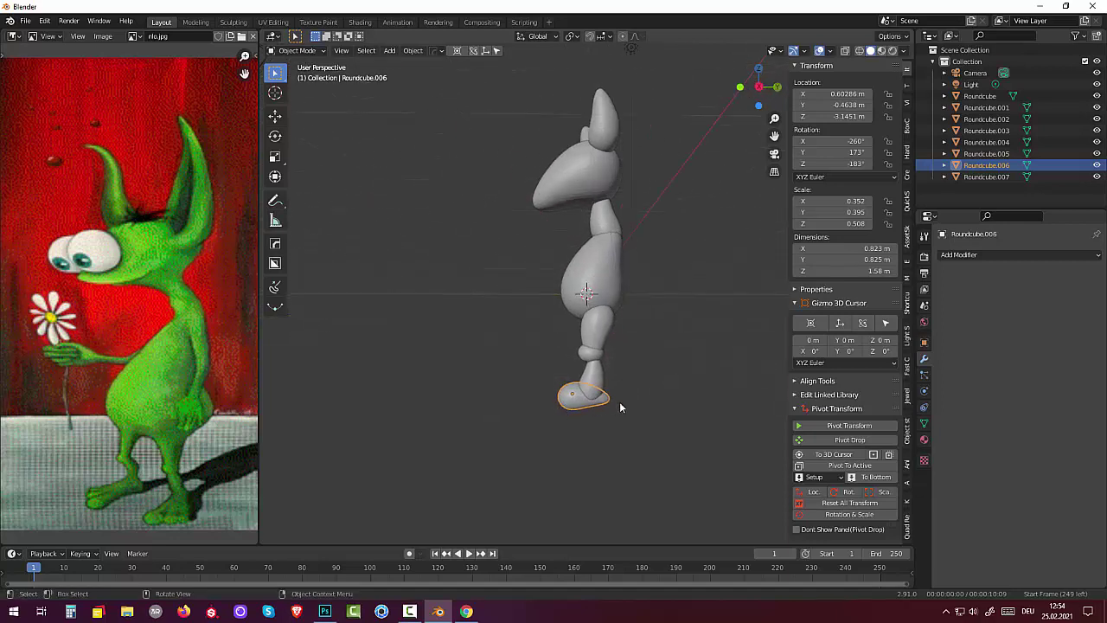
{"action": "key", "text": "s"}
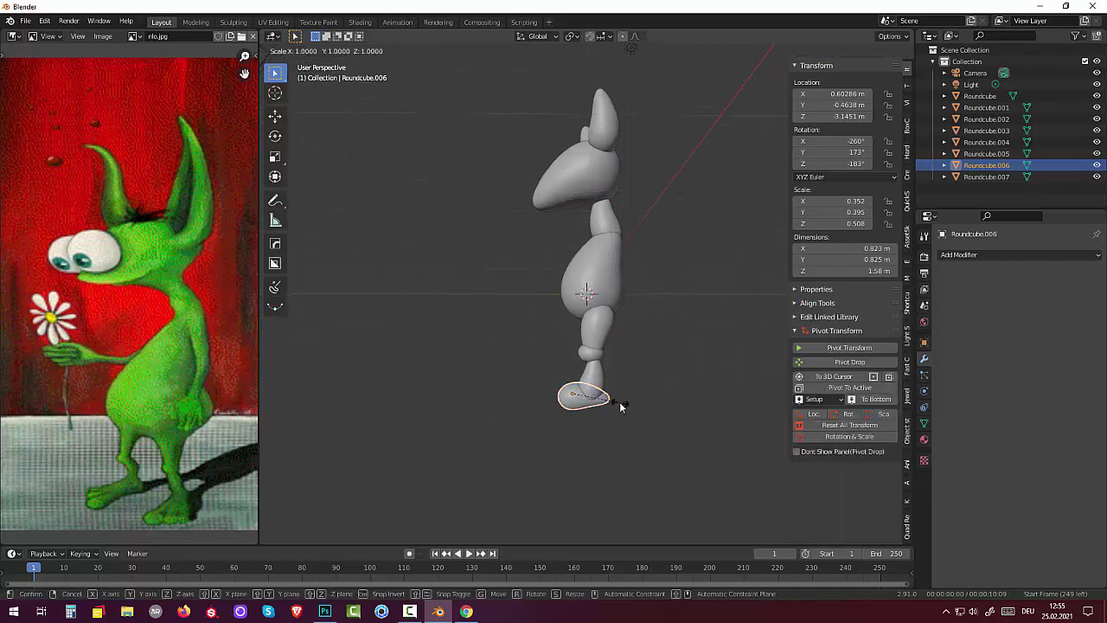
{"action": "key", "text": "y"}
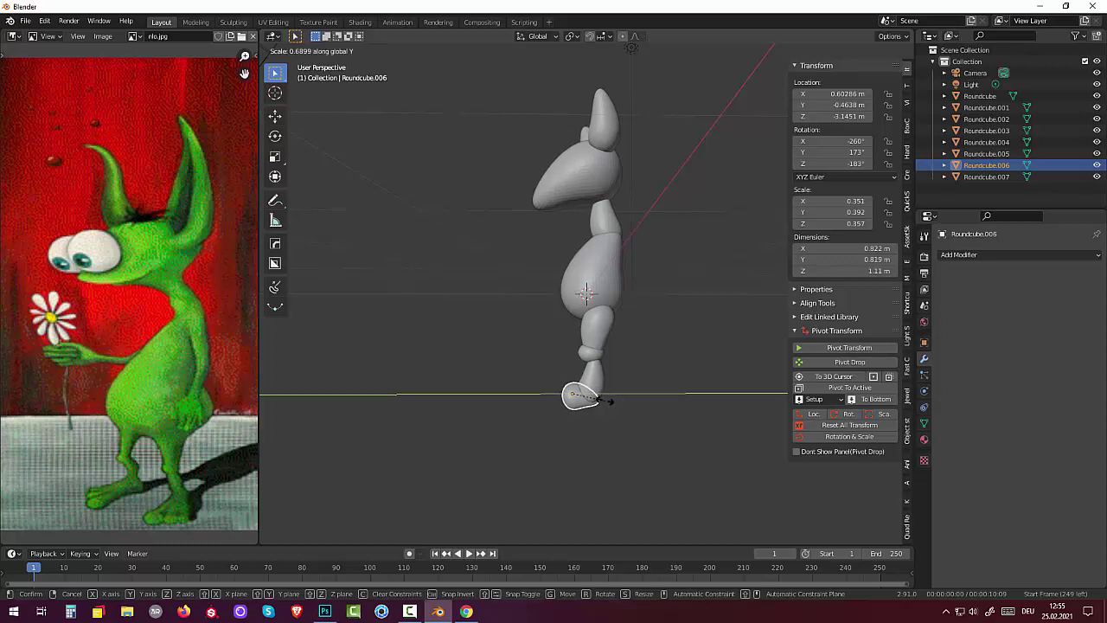
{"action": "left_click", "coordinate": [609, 398]}
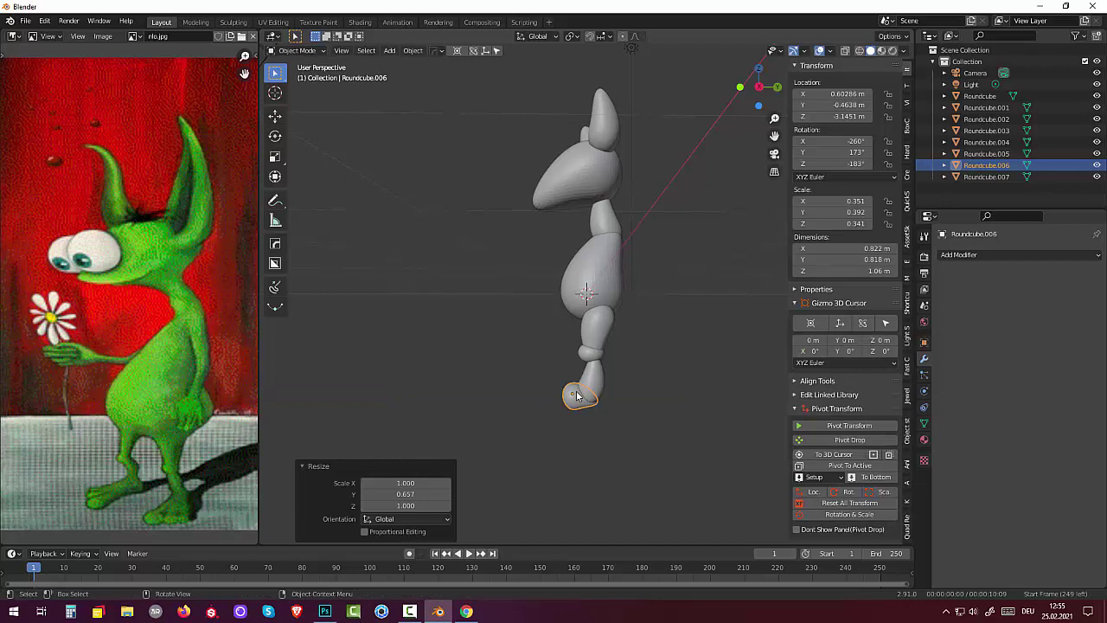
{"action": "key", "text": "g"}
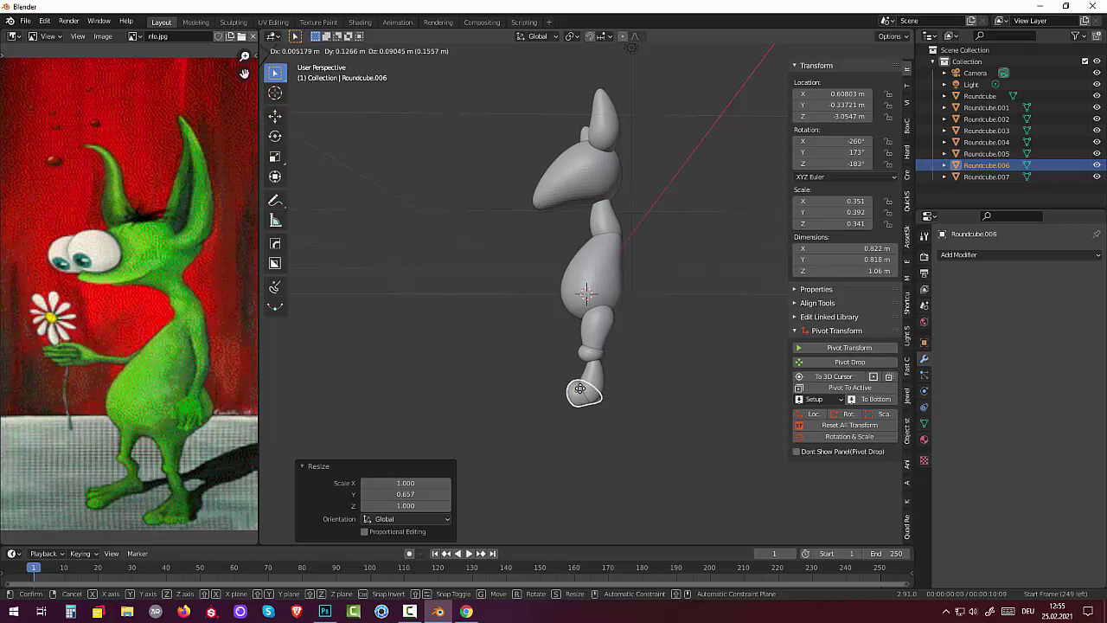
{"action": "left_click", "coordinate": [584, 388]}
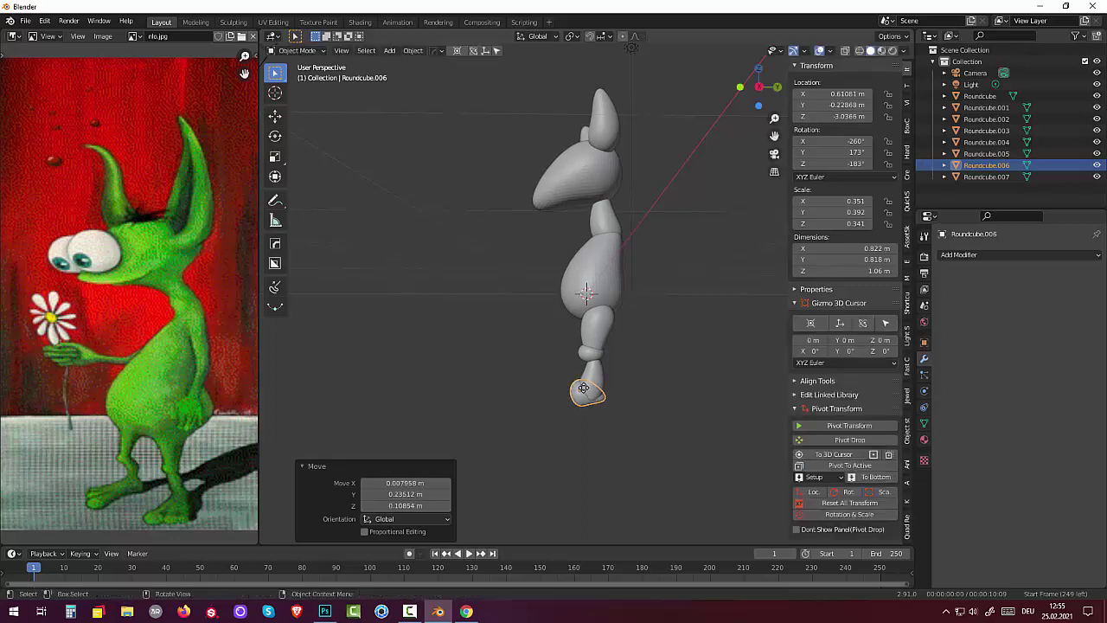
{"action": "mouse_move", "coordinate": [583, 388]}
{"action": "middle_mouse_down"}
{"action": "mouse_move", "coordinate": [735, 403]}
{"action": "mouse_move", "coordinate": [720, 395]}
{"action": "middle_mouse_up"}
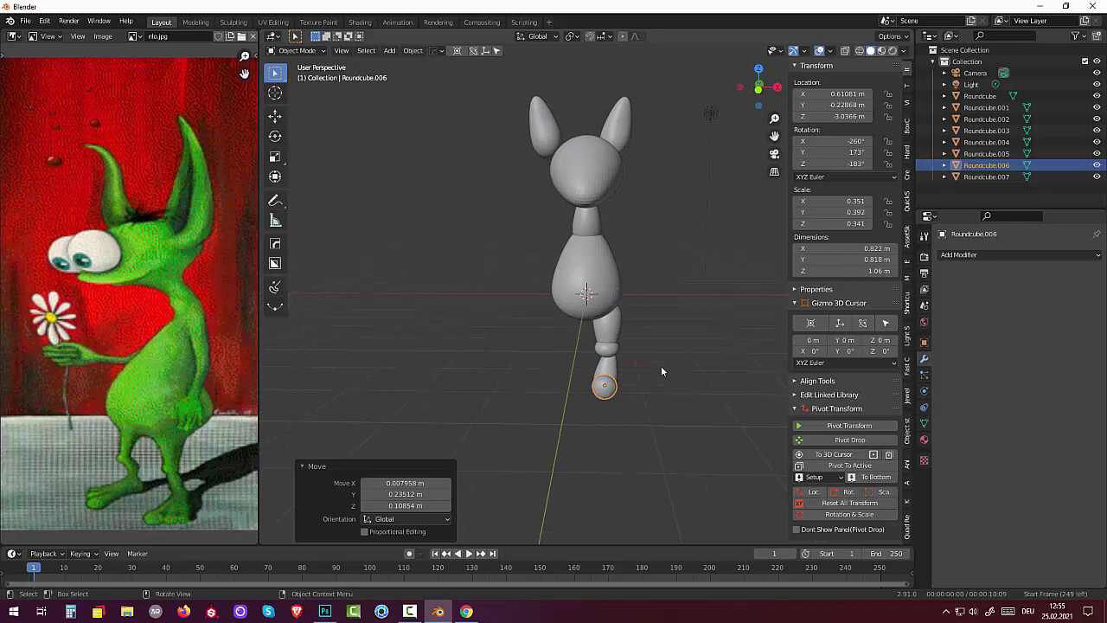
{"action": "key", "text": "s"}
{"action": "key", "text": "z"}
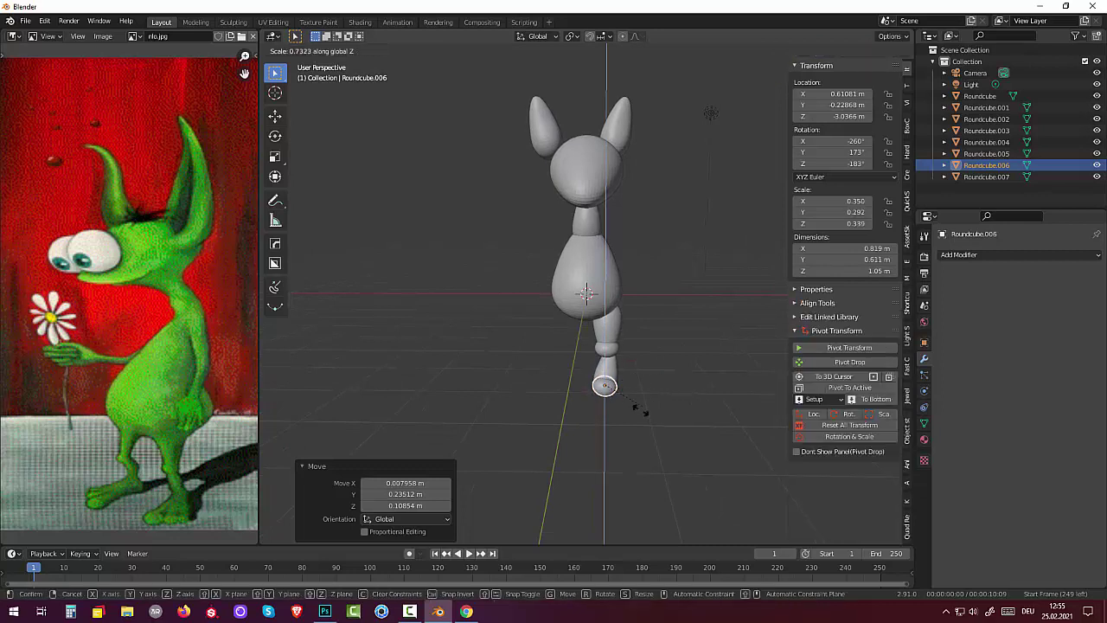
{"action": "left_click", "coordinate": [625, 388]}
- Scale the foot up by 1.24 and lower it along Z to -3.157 m
{"action": "mouse_move", "coordinate": [625, 389]}
{"action": "middle_mouse_down"}
{"action": "mouse_move", "coordinate": [550, 354]}
{"action": "mouse_move", "coordinate": [511, 371]}
{"action": "mouse_move", "coordinate": [613, 424]}
{"action": "middle_mouse_up"}
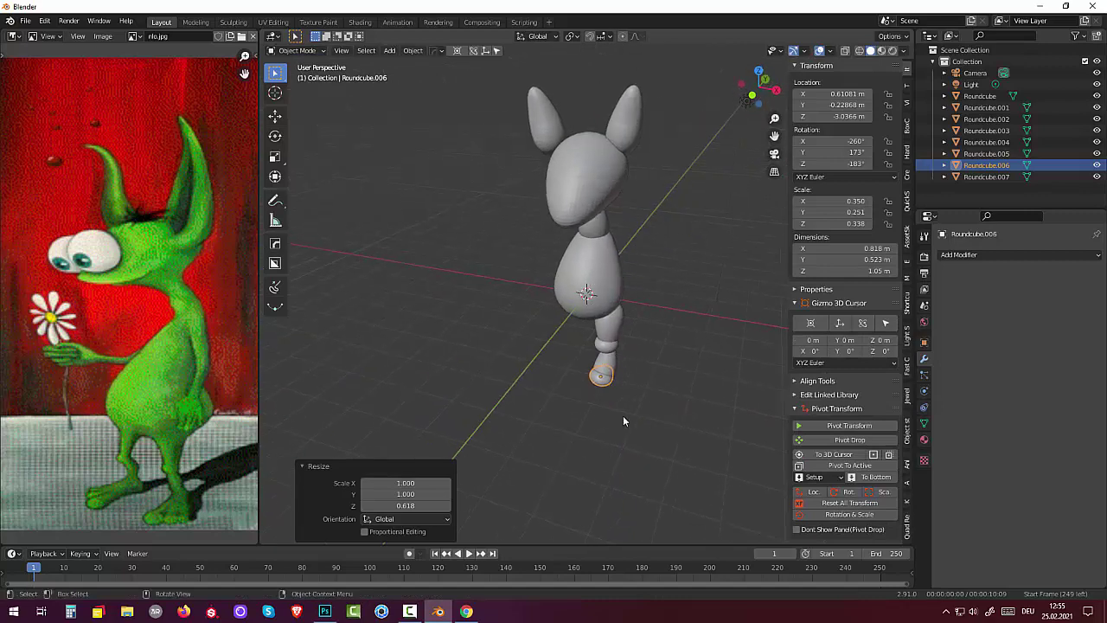
{"action": "key", "text": "s"}
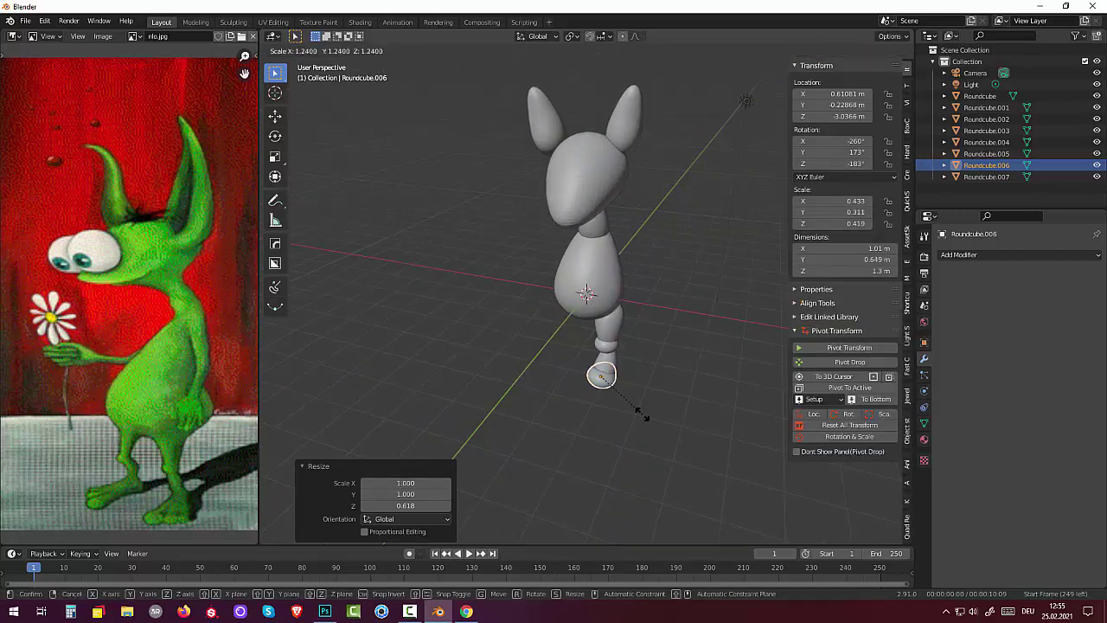
{"action": "left_click", "coordinate": [642, 414]}
{"action": "mouse_move", "coordinate": [641, 413]}
{"action": "middle_mouse_down"}
{"action": "mouse_move", "coordinate": [578, 358]}
{"action": "mouse_move", "coordinate": [454, 303]}
{"action": "mouse_move", "coordinate": [469, 373]}
{"action": "mouse_move", "coordinate": [544, 388]}
{"action": "mouse_move", "coordinate": [581, 418]}
{"action": "middle_mouse_up"}
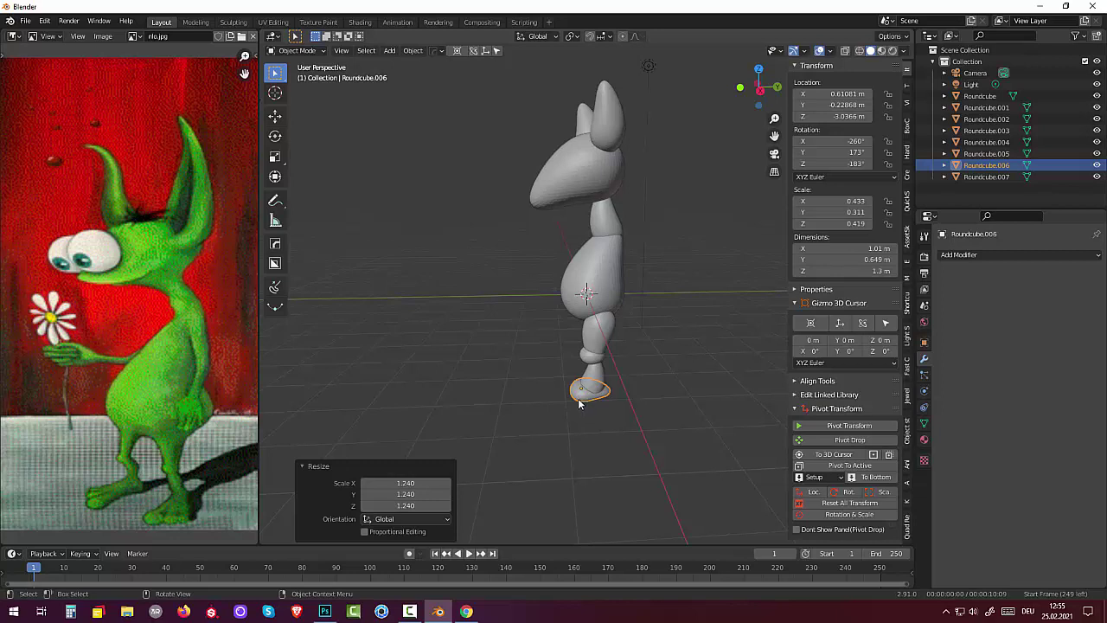
{"action": "key", "text": "g"}
{"action": "key", "text": "z"}
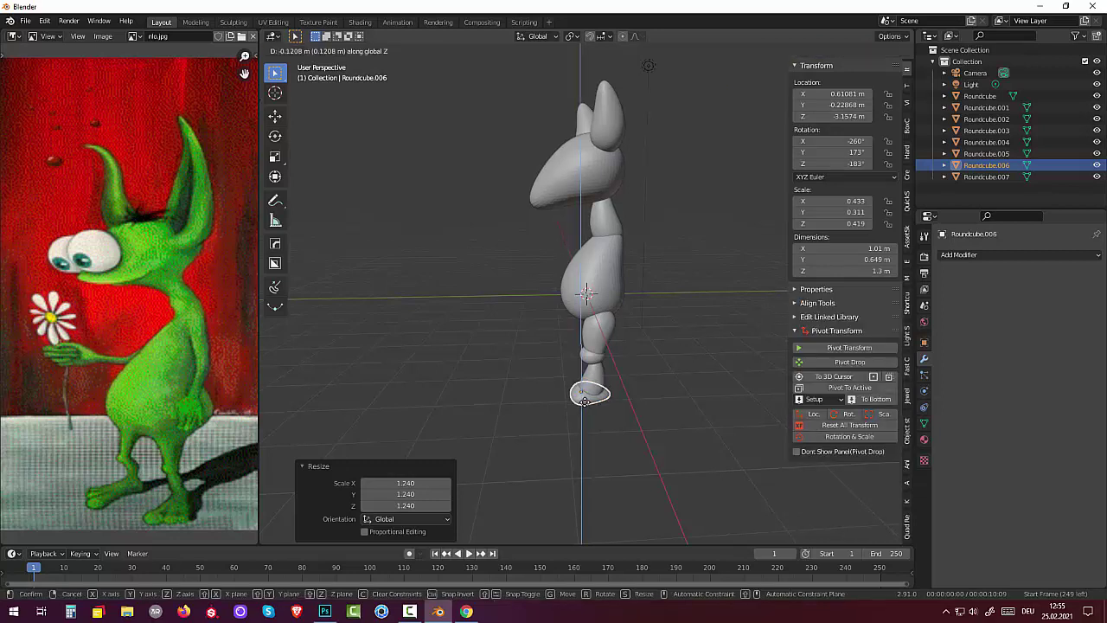
{"action": "left_click", "coordinate": [589, 400]}
- Move the knee piece Roundcube.007 to its new position near Z -1.911 m
{"action": "mouse_move", "coordinate": [597, 400]}
{"action": "middle_mouse_down"}
{"action": "mouse_move", "coordinate": [594, 259]}
{"action": "mouse_move", "coordinate": [683, 276]}
{"action": "mouse_move", "coordinate": [713, 355]}
{"action": "mouse_move", "coordinate": [718, 427]}
{"action": "middle_mouse_up"}
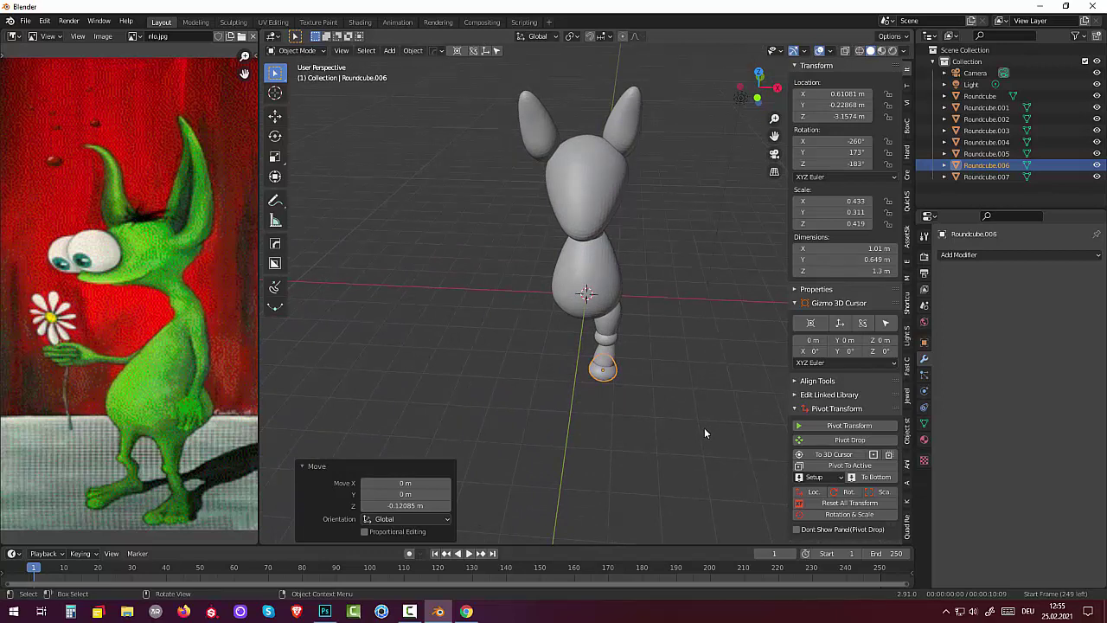
{"action": "scroll", "coordinate": [700, 419], "scroll_direction": "up", "scroll_amount": 2}
{"action": "scroll", "coordinate": [696, 402], "scroll_direction": "up", "scroll_amount": 1}
{"action": "scroll", "coordinate": [692, 386], "scroll_direction": "down", "scroll_amount": 1}
{"action": "scroll", "coordinate": [683, 367], "scroll_direction": "down", "scroll_amount": 3}
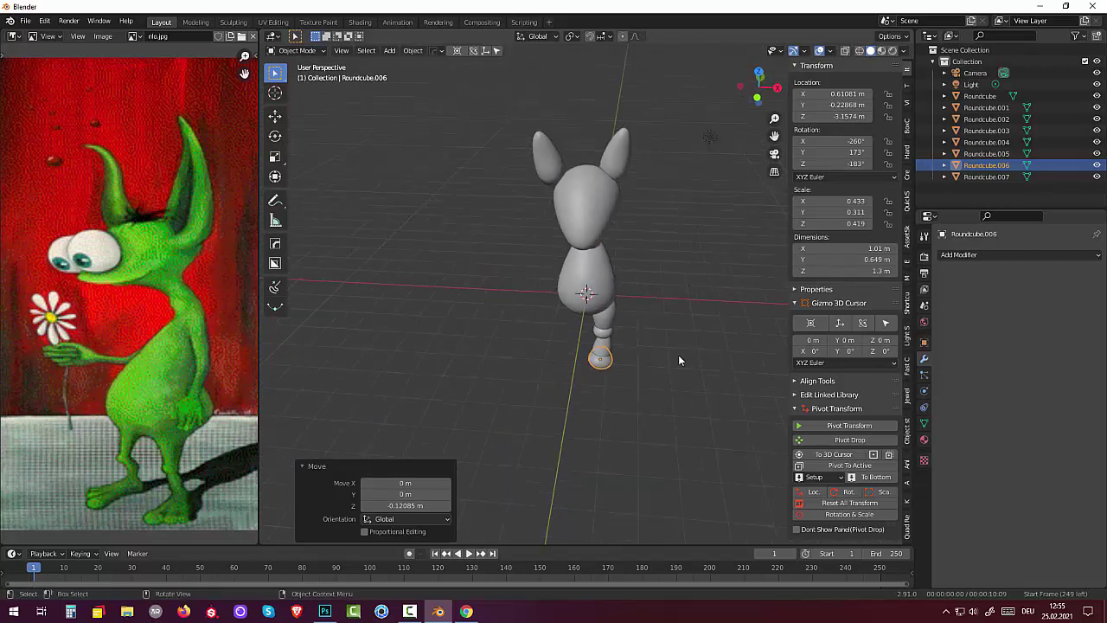
{"action": "mouse_move", "coordinate": [677, 354]}
{"action": "middle_mouse_down"}
{"action": "mouse_move", "coordinate": [679, 291]}
{"action": "mouse_move", "coordinate": [607, 350]}
{"action": "middle_mouse_up"}
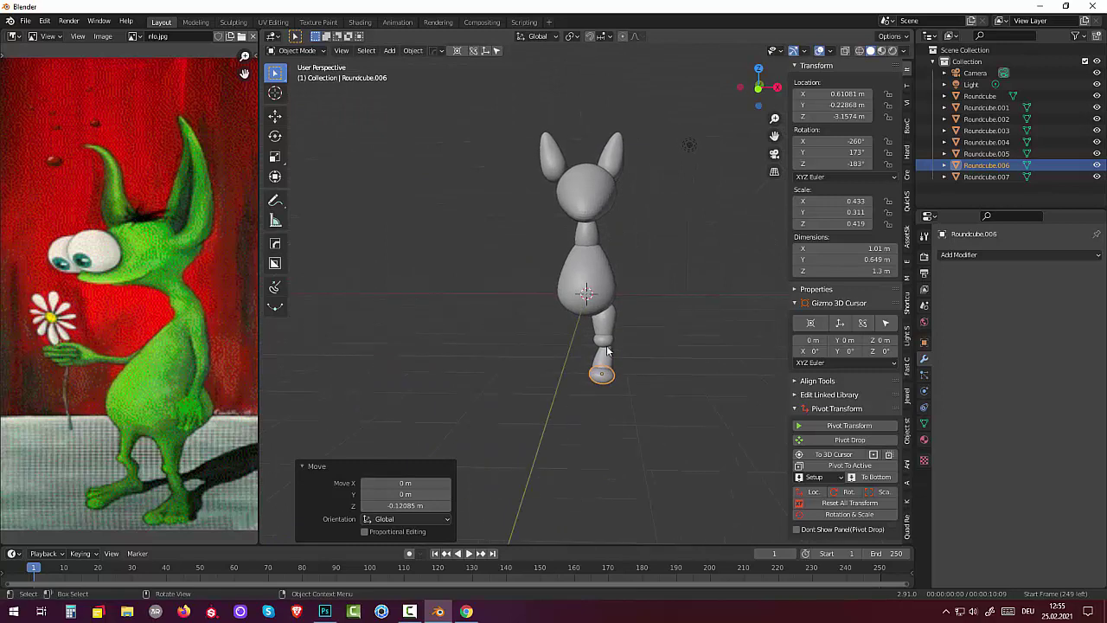
{"action": "left_click", "coordinate": [605, 342]}
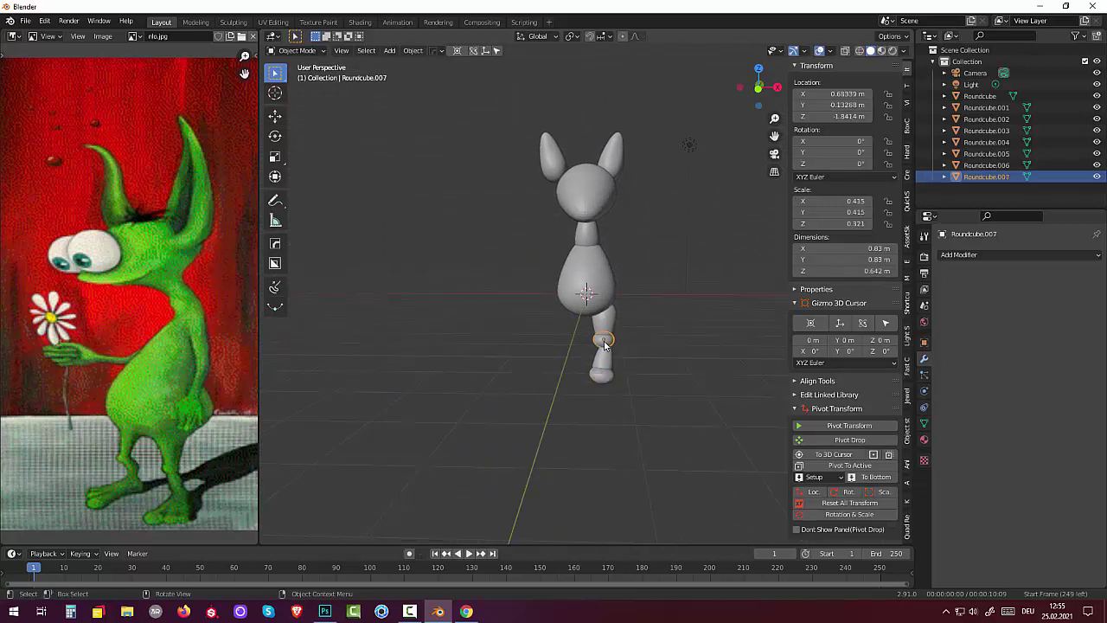
{"action": "key", "text": "g"}
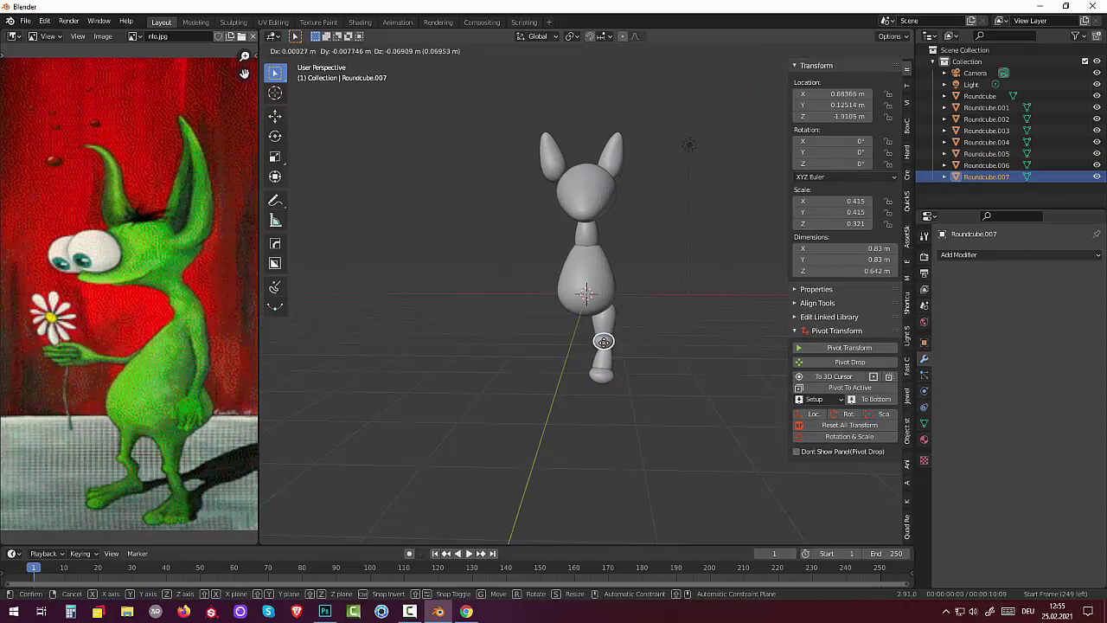
{"action": "left_click", "coordinate": [604, 342]}
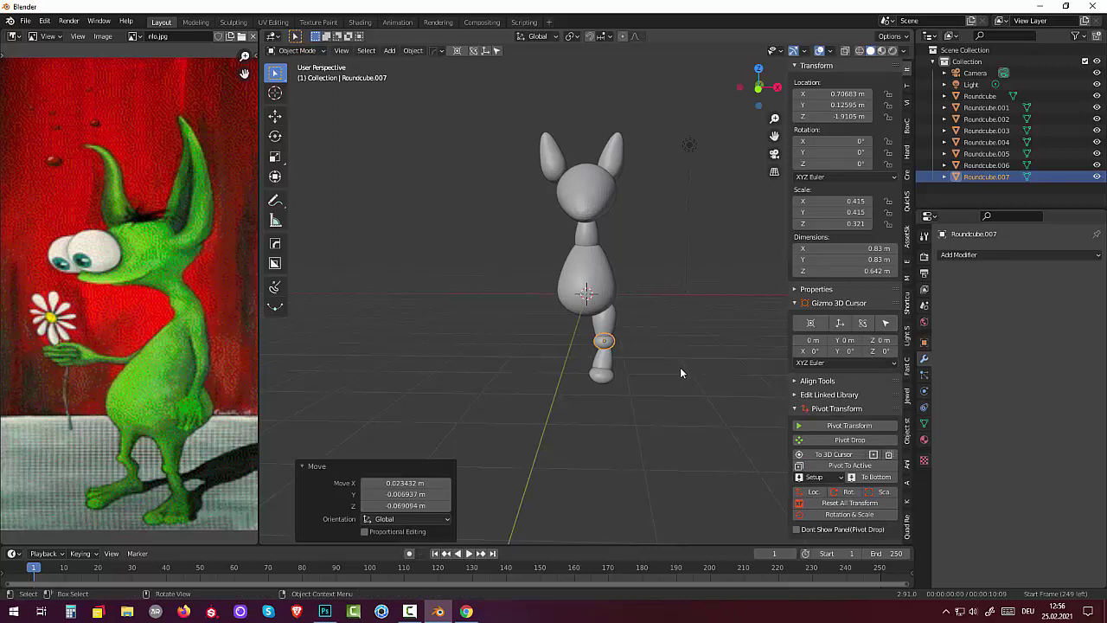
- Tilt the knee piece by about 8.76° and deselect it
{"action": "key", "text": "r"}
{"action": "left_click", "coordinate": [656, 356]}
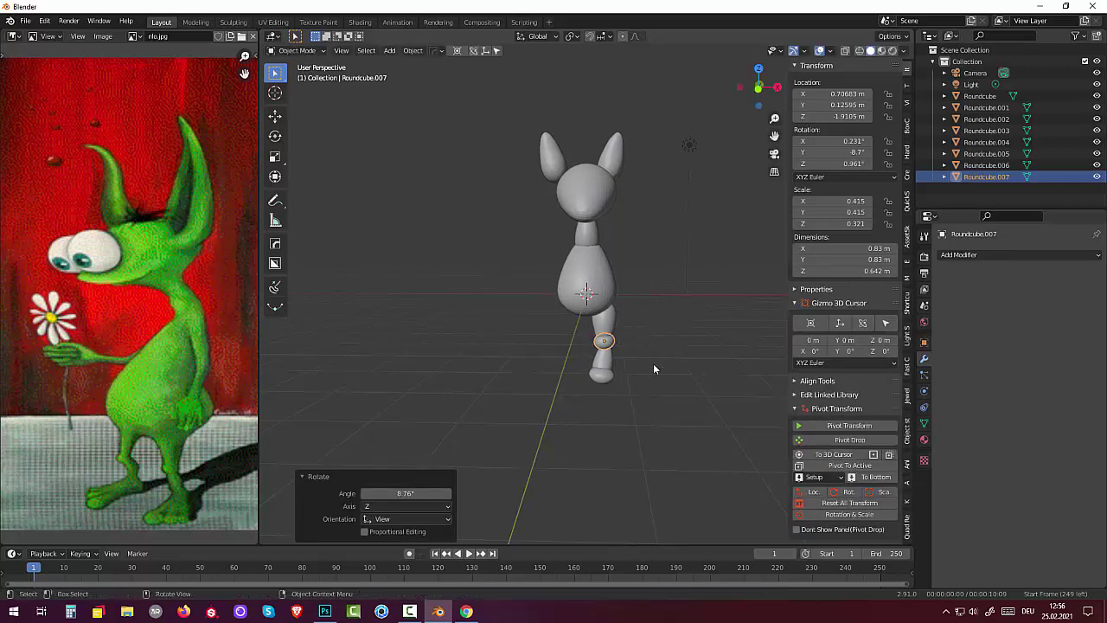
{"action": "left_click", "coordinate": [652, 381]}
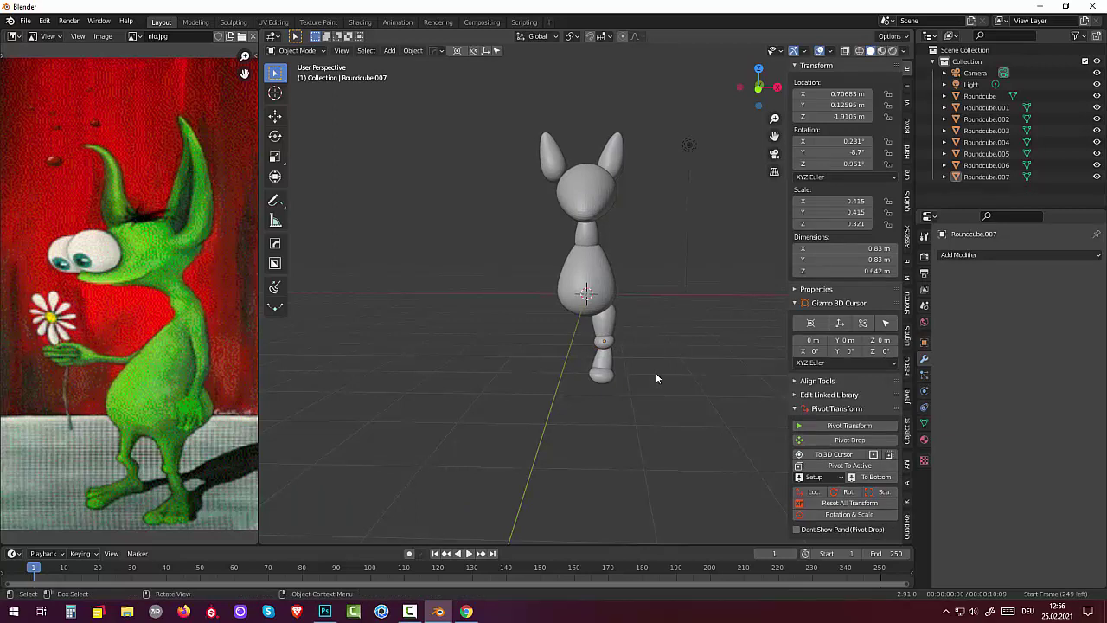
- Select the thigh, knee joint, lower leg and foot together
{"action": "left_click", "coordinate": [610, 332]}
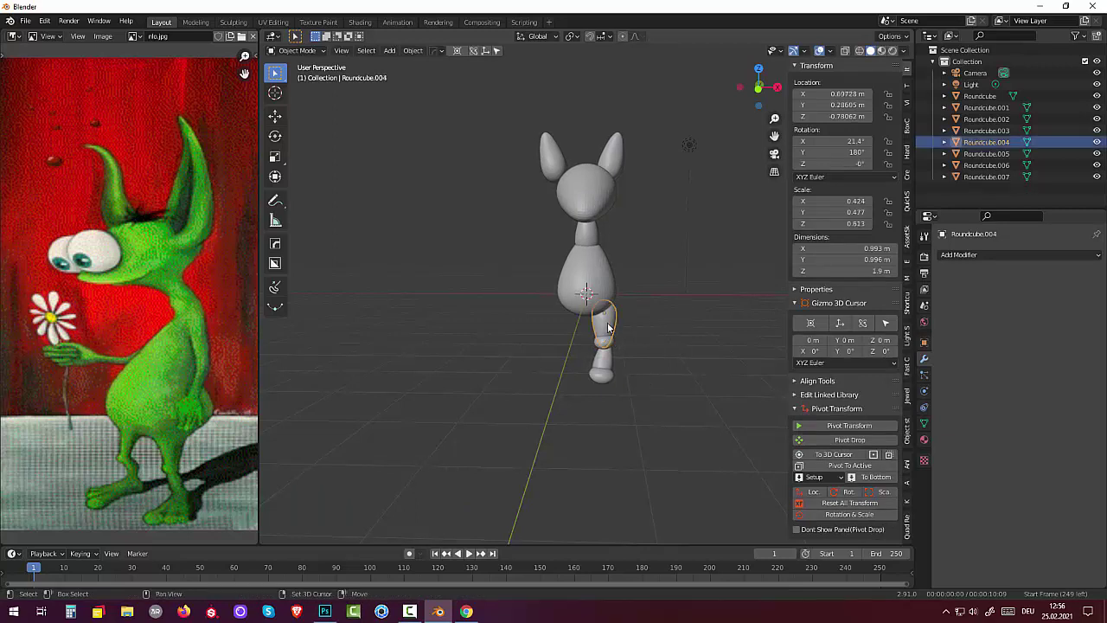
{"action": "left_click", "coordinate": [605, 355], "text": "shift"}
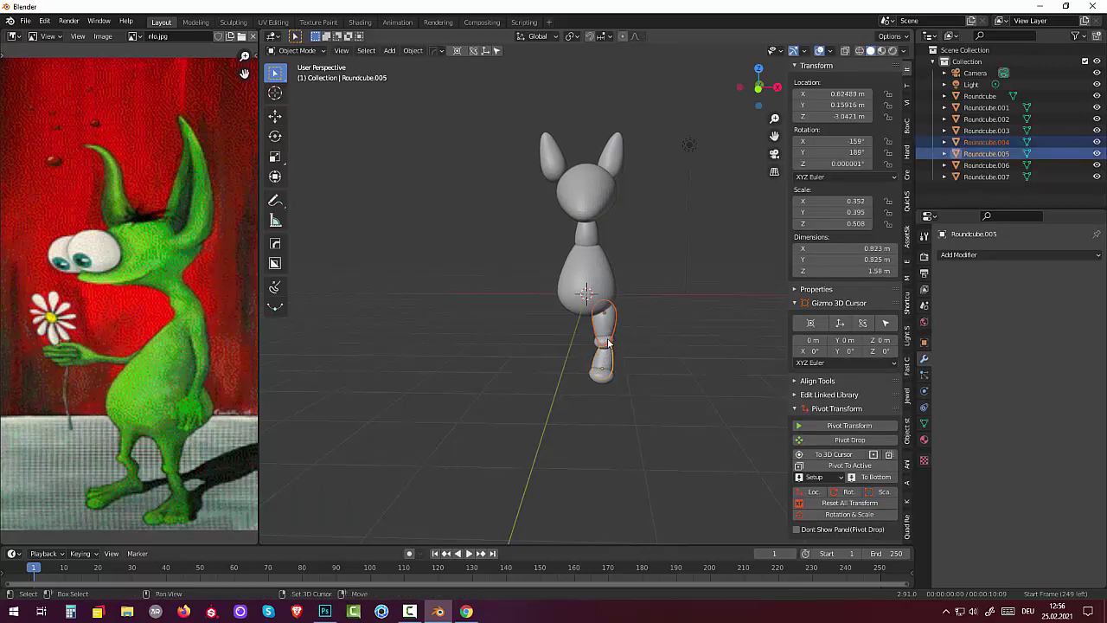
{"action": "left_click", "coordinate": [607, 342], "text": "shift"}
{"action": "left_click", "coordinate": [607, 374], "text": "shift"}
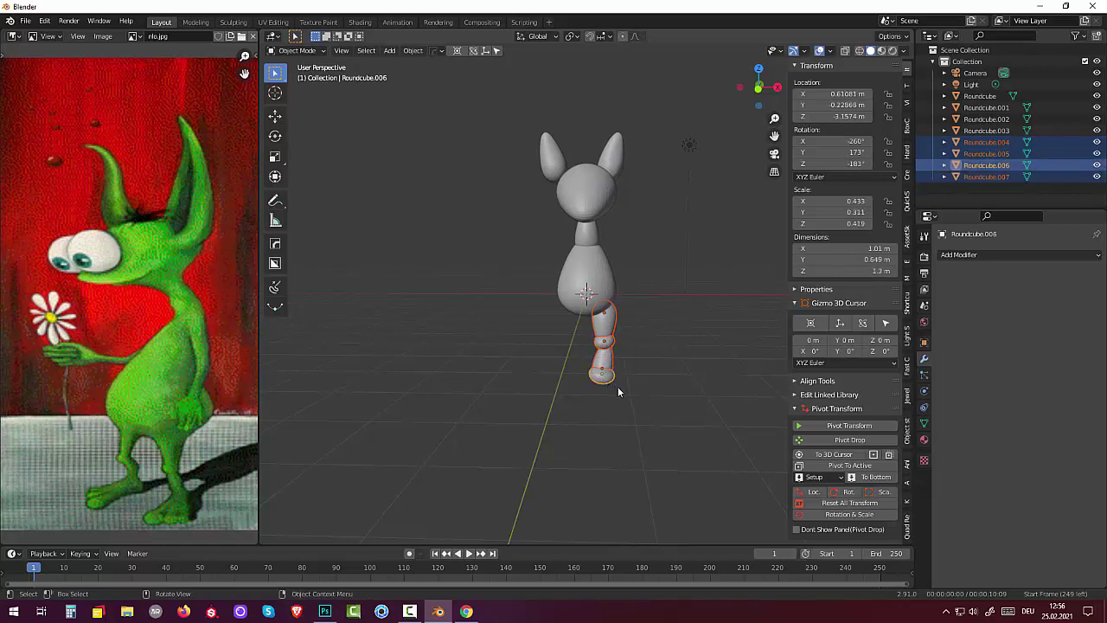
{"action": "middle_click_drag", "start_coordinate": [617, 386], "coordinate": [628, 395]}
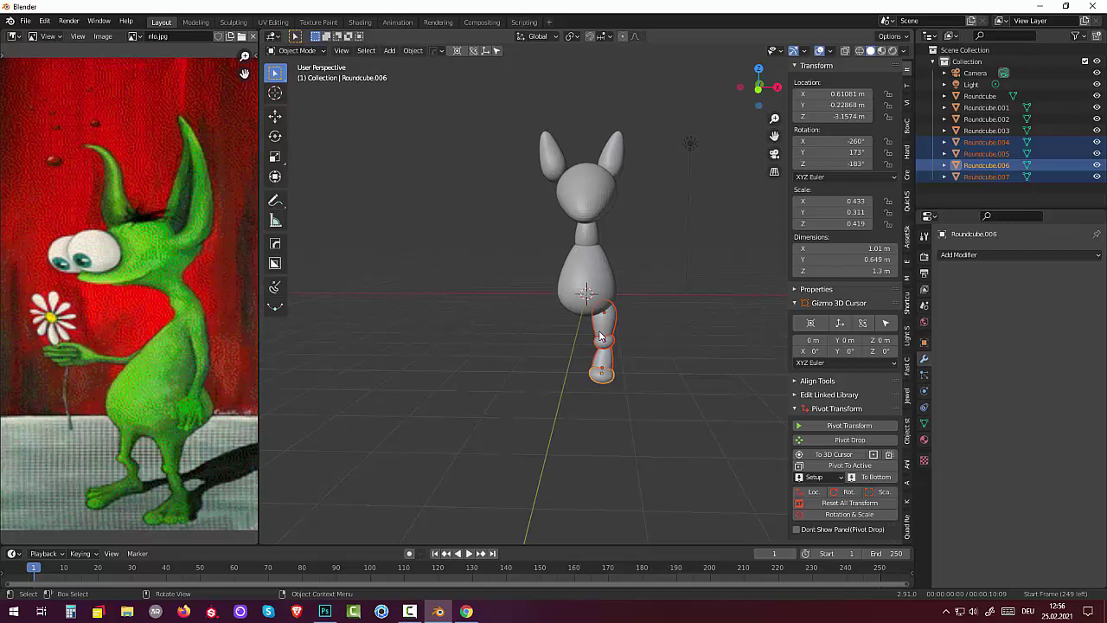
- Duplicate the leg in front view and slide the copy about 1.73 m along X
{"action": "key", "text": "KP_1"}
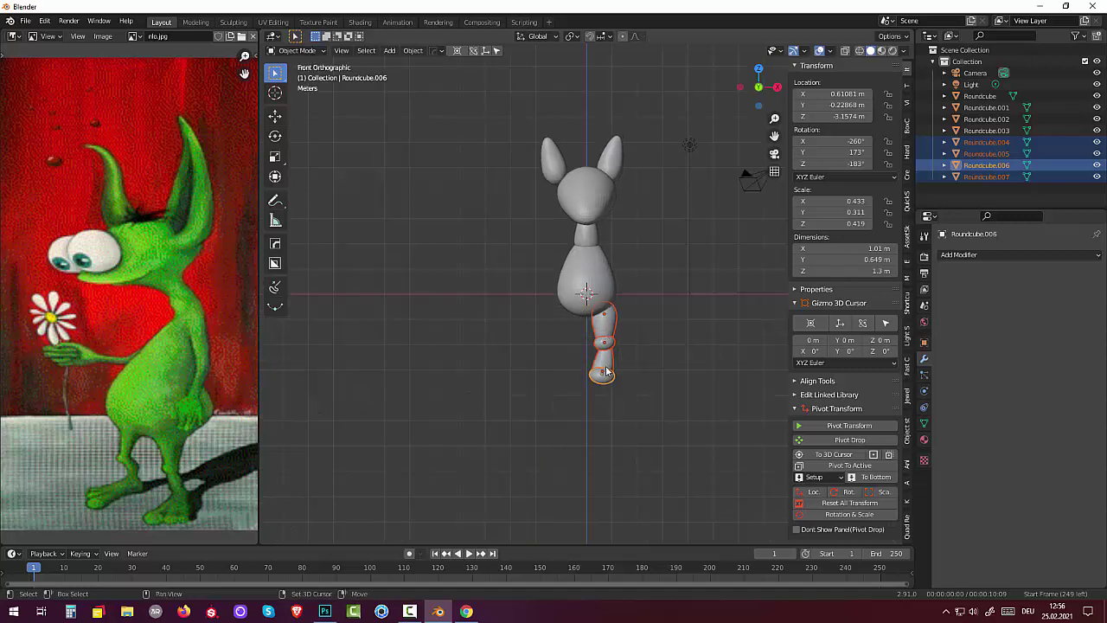
{"action": "key", "text": "shift+d"}
{"action": "key", "text": "g"}
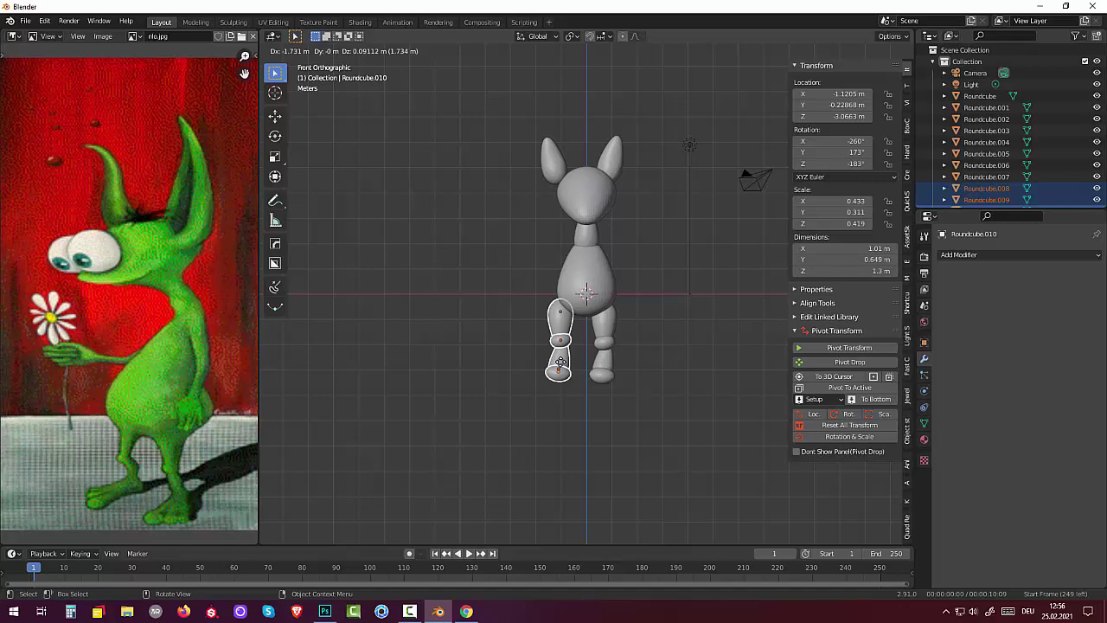
{"action": "key", "text": "x"}
{"action": "left_click", "coordinate": [560, 361]}
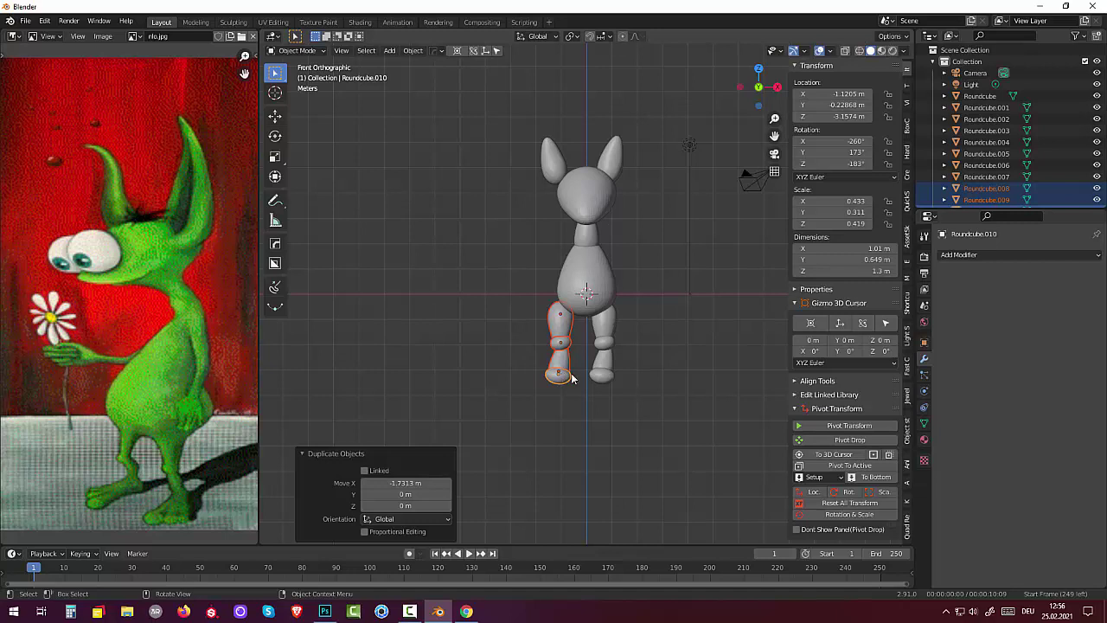
{"action": "mouse_move", "coordinate": [560, 376]}
{"action": "middle_mouse_down"}
{"action": "mouse_move", "coordinate": [650, 406]}
{"action": "mouse_move", "coordinate": [605, 386]}
{"action": "middle_mouse_up"}
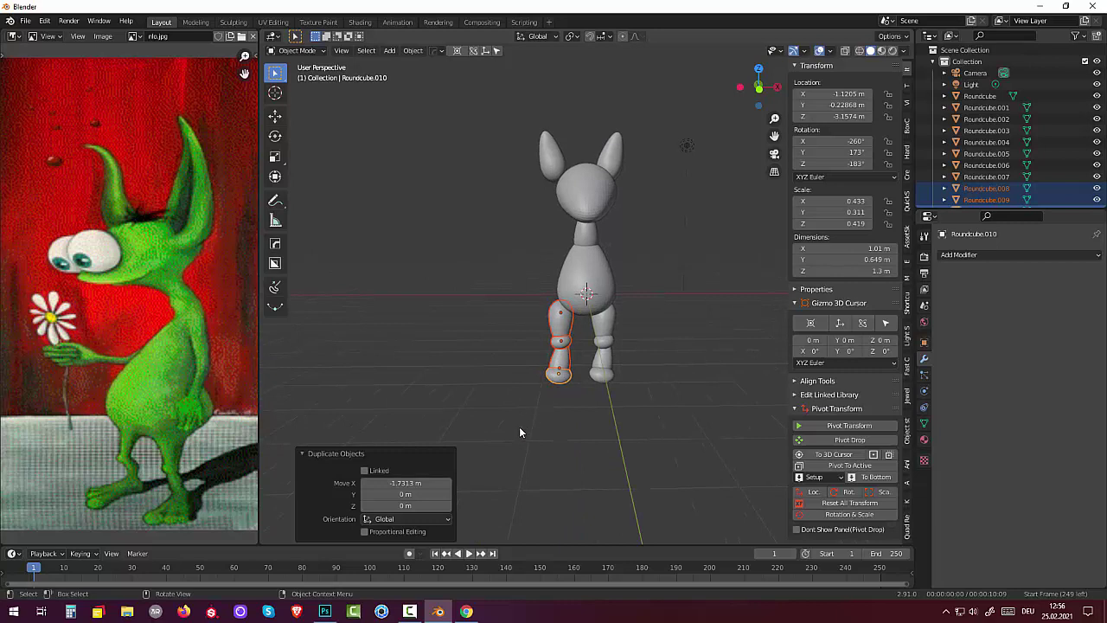
- Turn the copied leg 180° about Z, then undo that rotation
{"action": "key", "text": "r"}
{"action": "key", "text": "z"}
{"action": "key", "text": "1"}
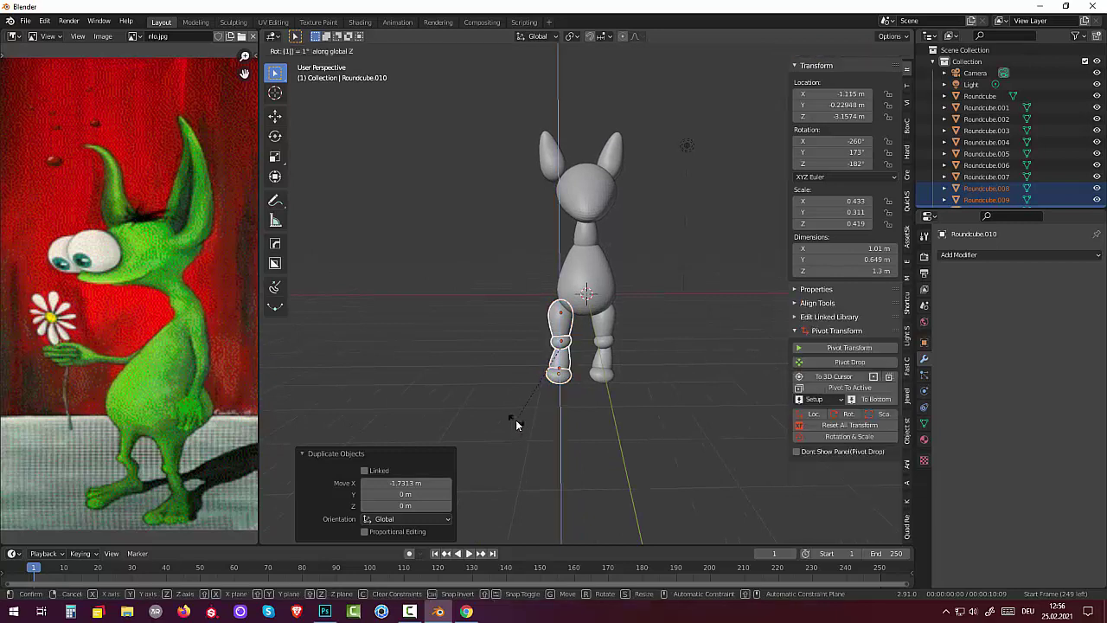
{"action": "key", "text": "8"}
{"action": "key", "text": "0"}
{"action": "key", "text": "Return"}
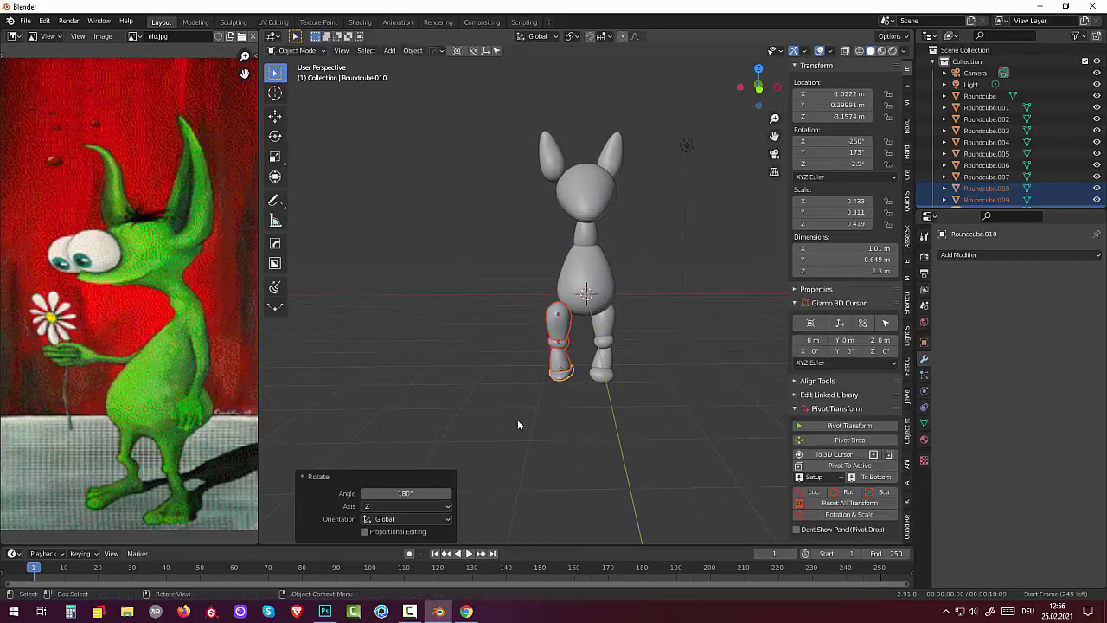
{"action": "mouse_move", "coordinate": [530, 420]}
{"action": "middle_mouse_down"}
{"action": "mouse_move", "coordinate": [762, 411]}
{"action": "mouse_move", "coordinate": [683, 426]}
{"action": "mouse_move", "coordinate": [579, 406]}
{"action": "mouse_move", "coordinate": [477, 415]}
{"action": "mouse_move", "coordinate": [594, 424]}
{"action": "mouse_move", "coordinate": [568, 429]}
{"action": "middle_mouse_up"}
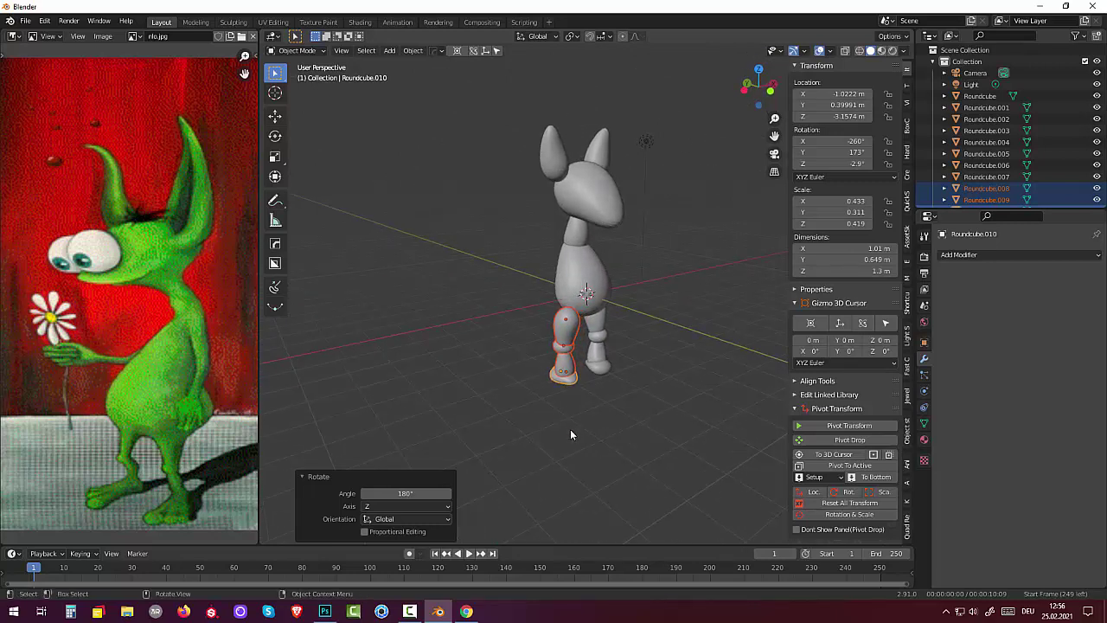
{"action": "key", "text": "ctrl+z"}
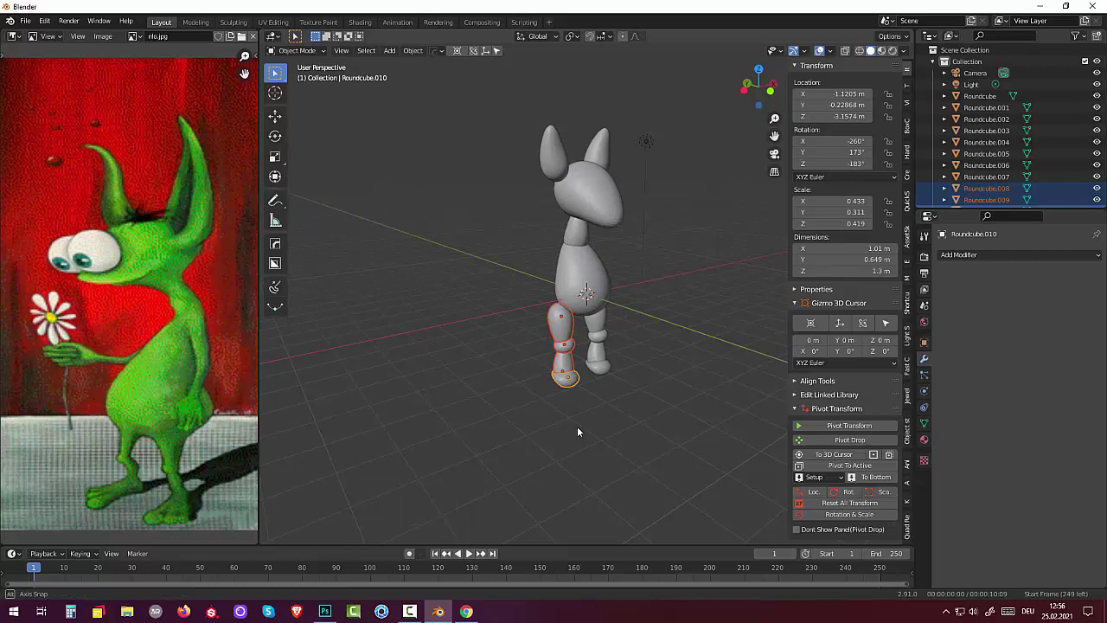
{"action": "mouse_move", "coordinate": [576, 425]}
{"action": "middle_mouse_down", "text": "alt"}
{"action": "mouse_move", "coordinate": [549, 423]}
{"action": "mouse_move", "coordinate": [527, 403]}
{"action": "middle_mouse_up", "text": "alt"}
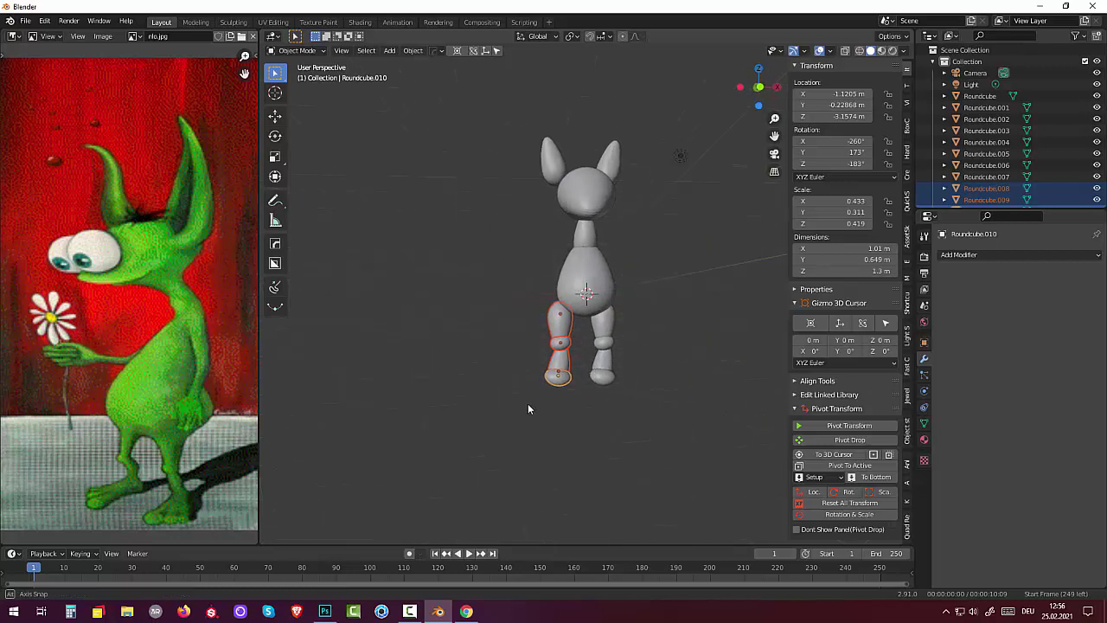
- Nudge the copied thigh along X and move the copied knee ball in front view
{"action": "key", "text": "KP_1"}
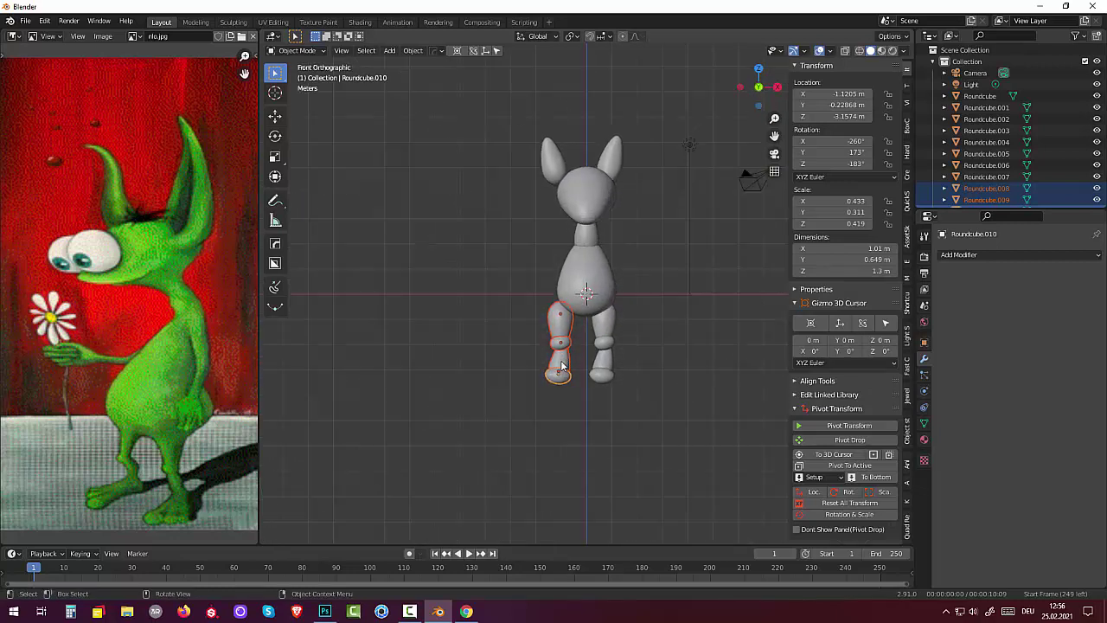
{"action": "left_click", "coordinate": [558, 328]}
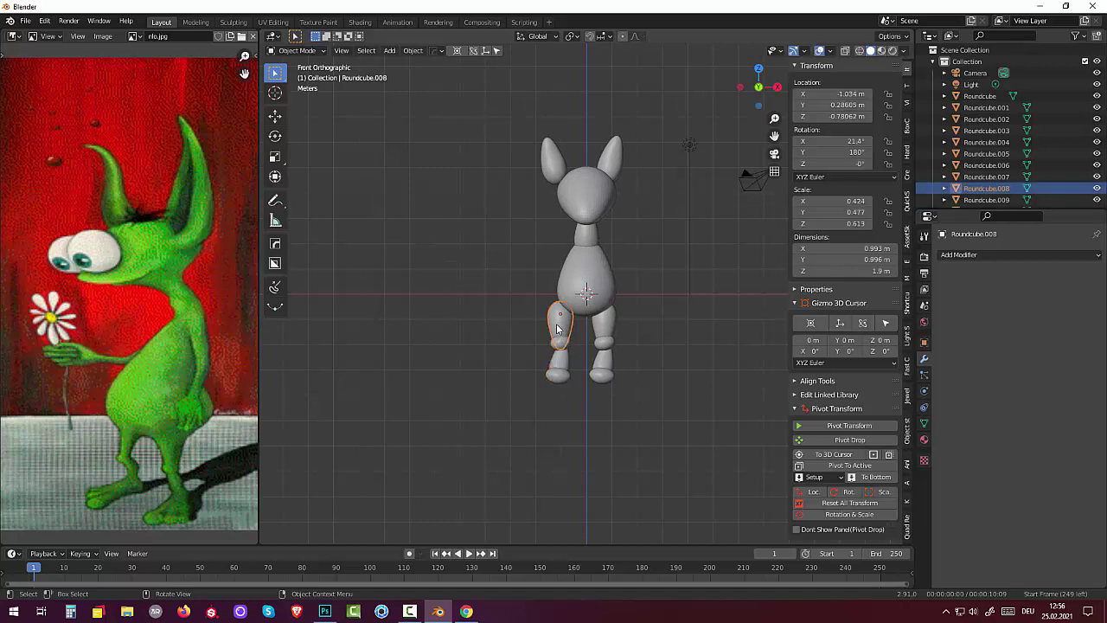
{"action": "key", "text": "g"}
{"action": "key", "text": "x"}
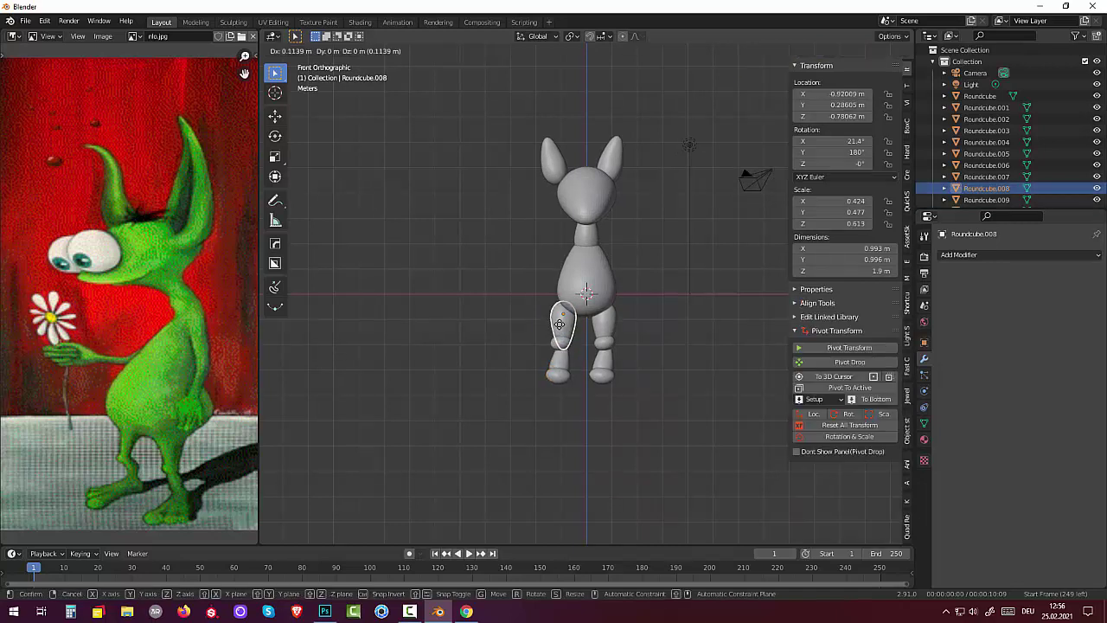
{"action": "left_click", "coordinate": [558, 344]}
{"action": "left_click", "coordinate": [558, 344]}
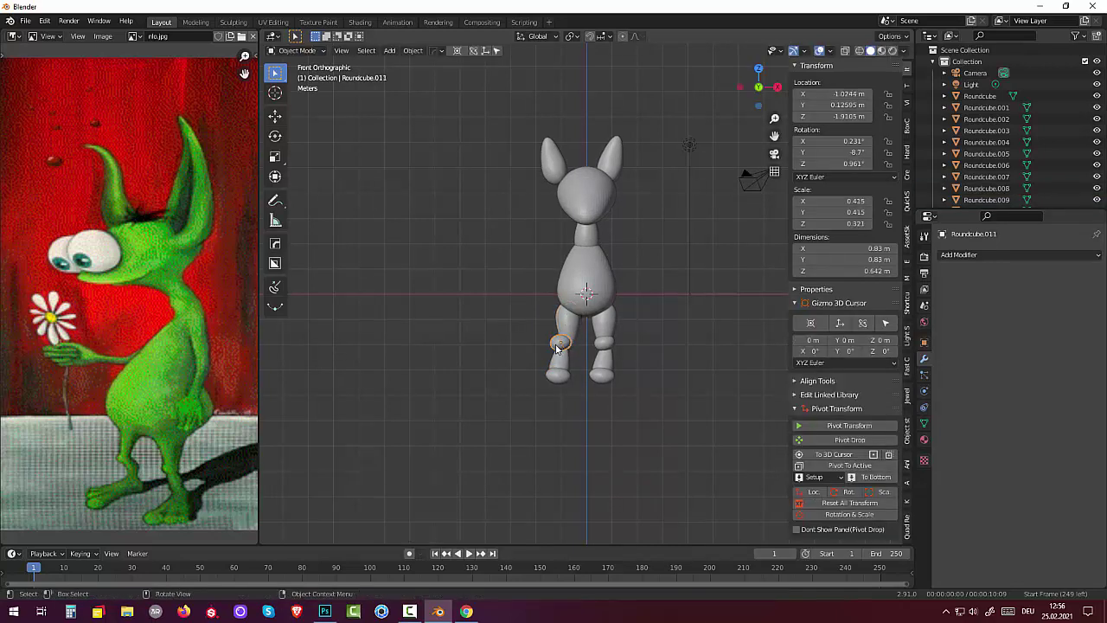
{"action": "key", "text": "g"}
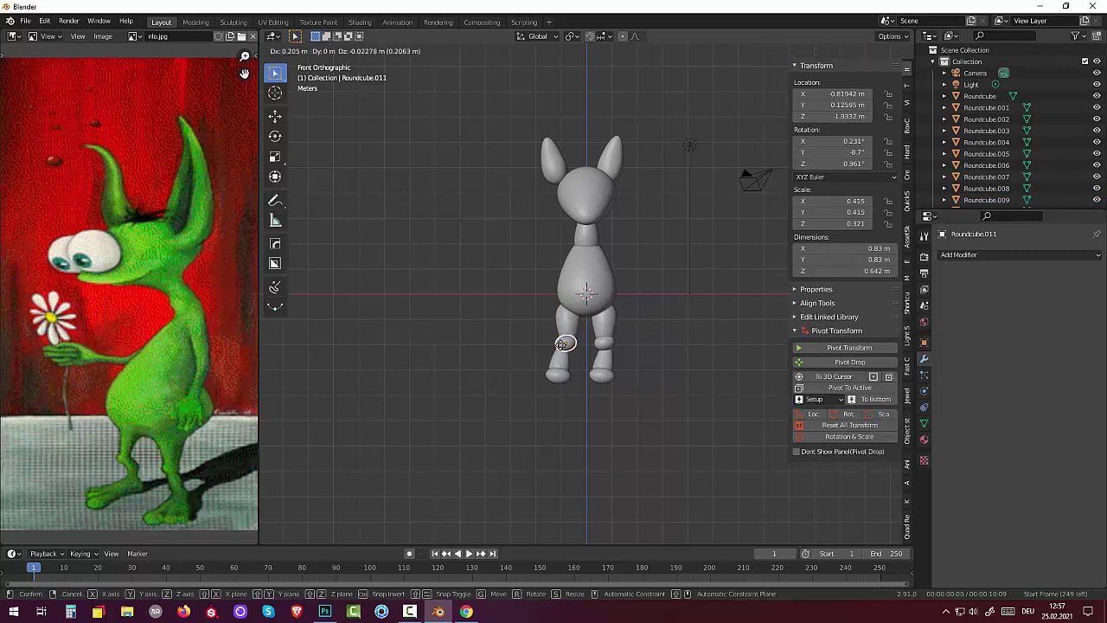
{"action": "left_click", "coordinate": [562, 343]}
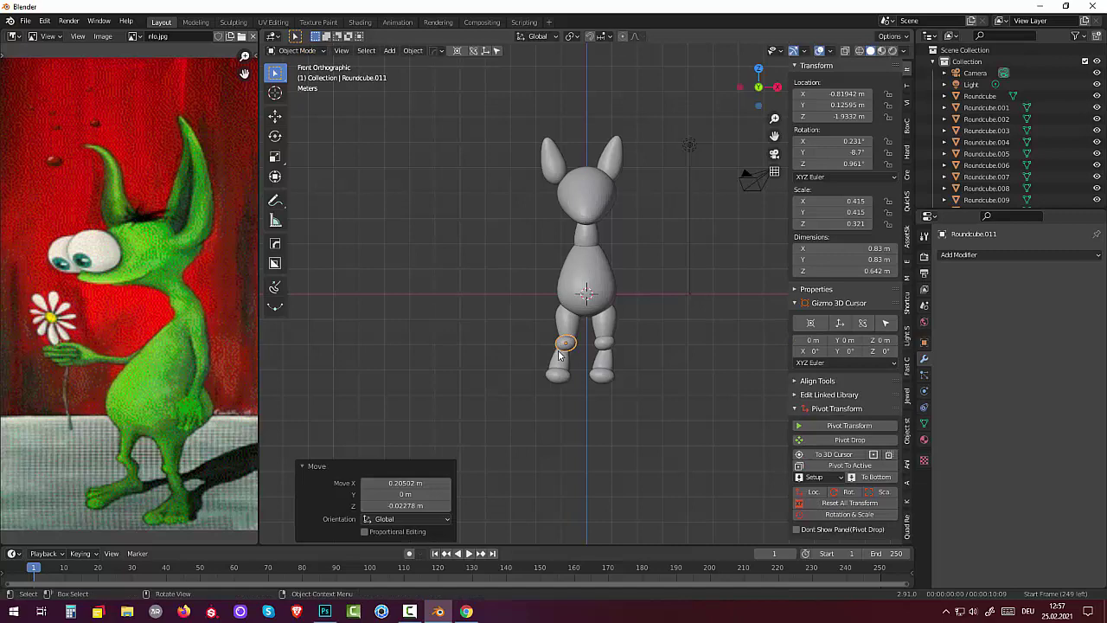
- Delete the copied thigh, knee ball and shin, then select the copied foot
{"action": "left_click", "coordinate": [556, 373]}
{"action": "left_click", "coordinate": [560, 362]}
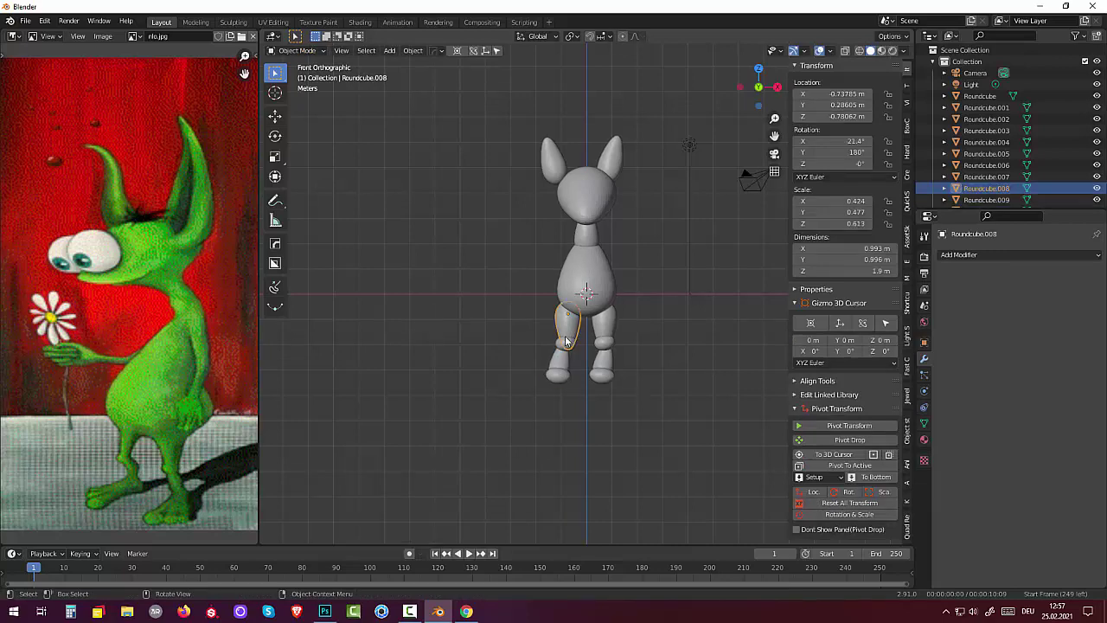
{"action": "key", "text": "Delete"}
{"action": "left_click", "coordinate": [564, 345]}
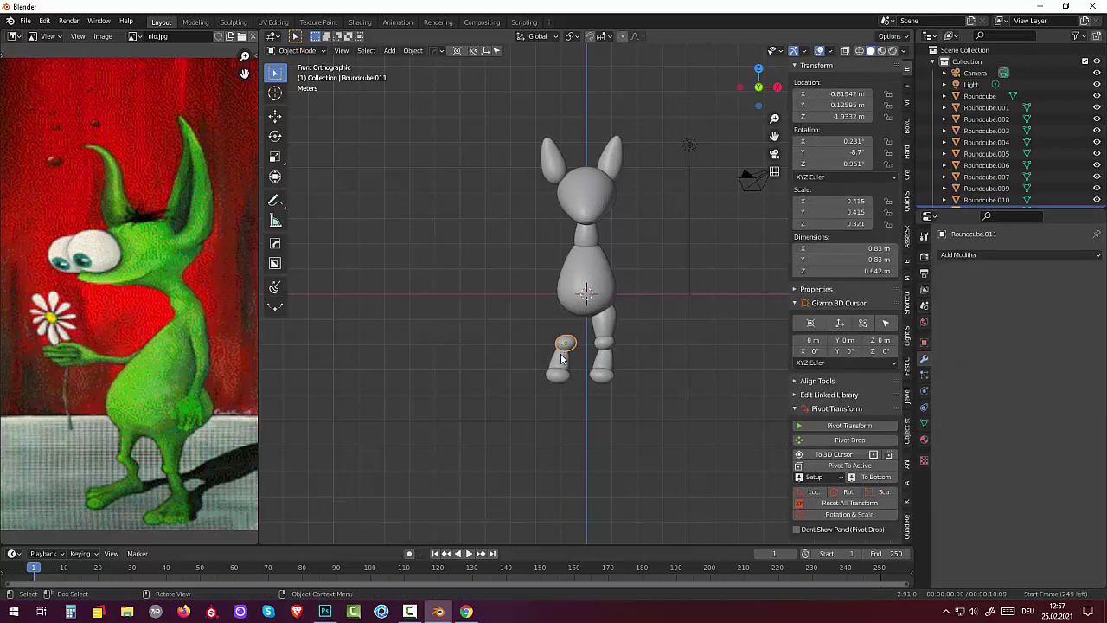
{"action": "key", "text": "Delete"}
{"action": "left_click", "coordinate": [558, 361]}
{"action": "key", "text": "Delete"}
{"action": "left_click", "coordinate": [560, 376]}
- Delete the copied foot and join the original thigh, knee, shin and foot into Roundcube.006
{"action": "key", "text": "Delete"}
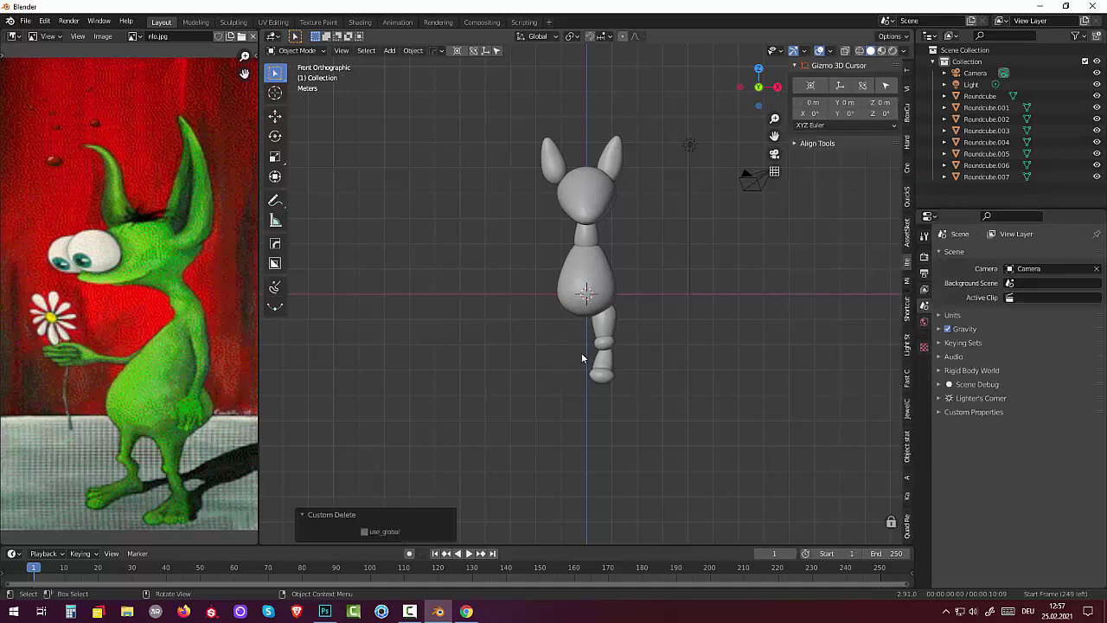
{"action": "left_click", "coordinate": [602, 344]}
{"action": "left_click", "coordinate": [604, 348], "text": "shift"}
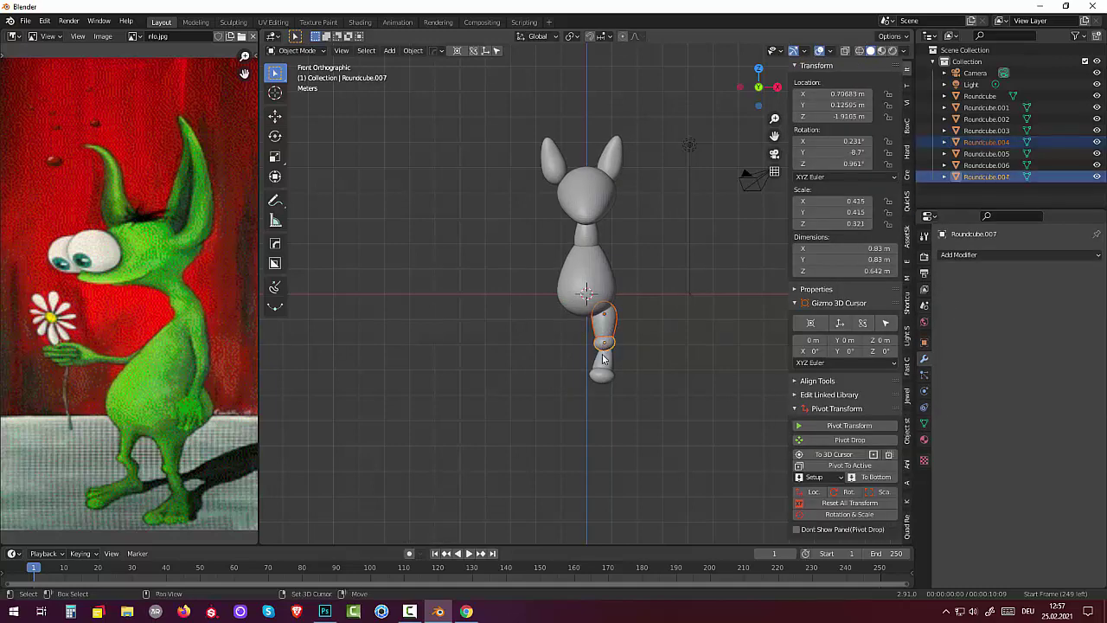
{"action": "left_click", "coordinate": [605, 360], "text": "shift"}
{"action": "left_click", "coordinate": [602, 373], "text": "shift"}
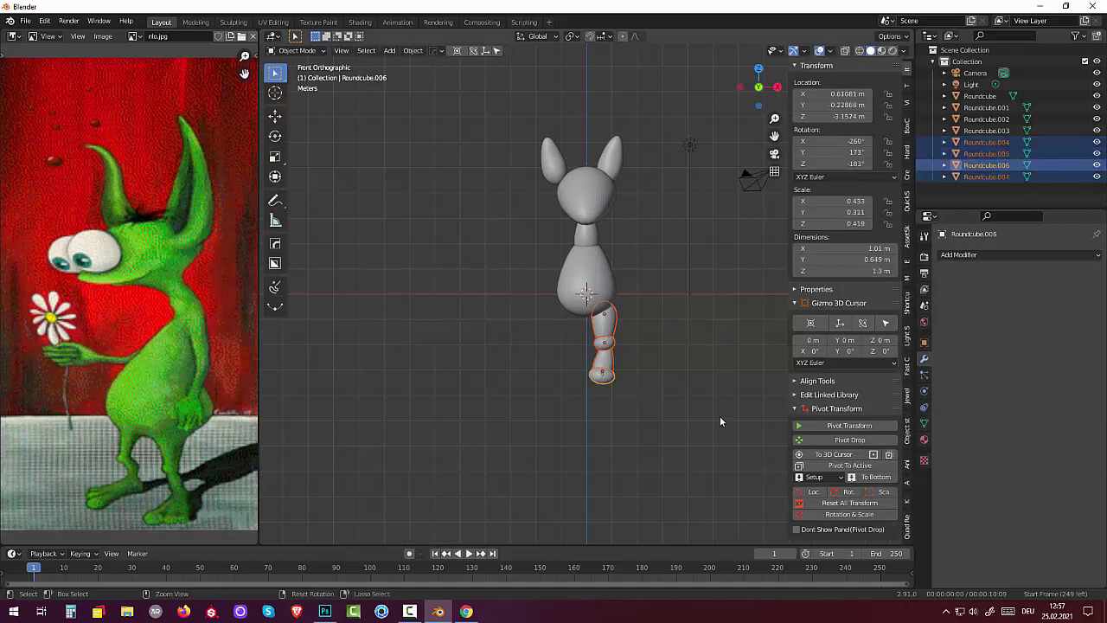
{"action": "key", "text": "ctrl+j"}
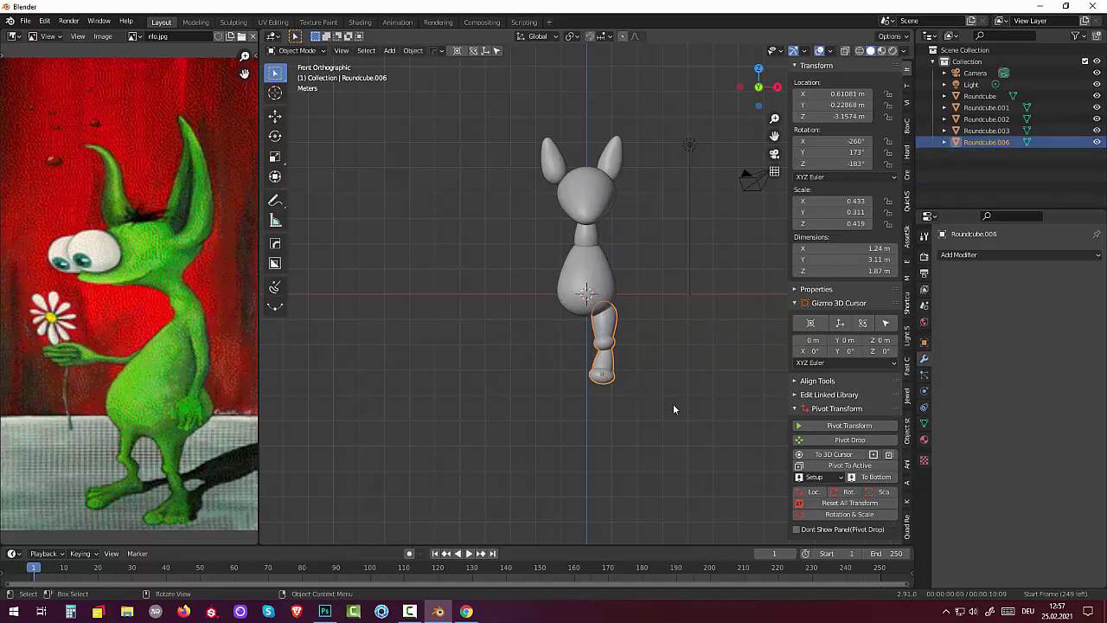
{"action": "left_click", "coordinate": [959, 259]}
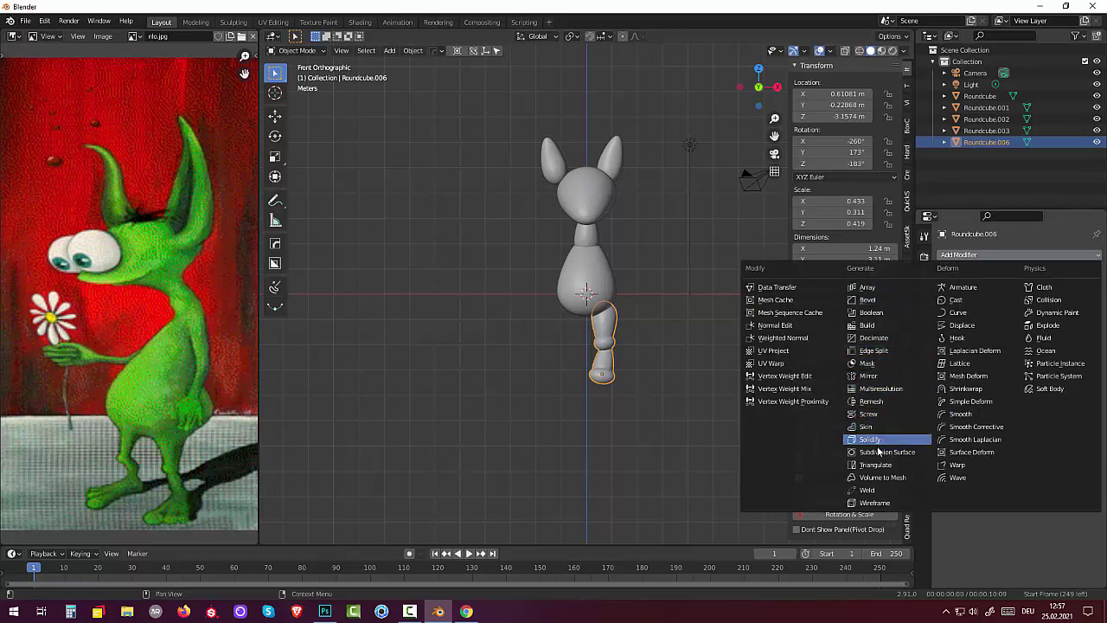
- Add an X-axis Mirror modifier to Roundcube.006 and reset all its transforms
{"action": "left_click", "coordinate": [875, 377]}
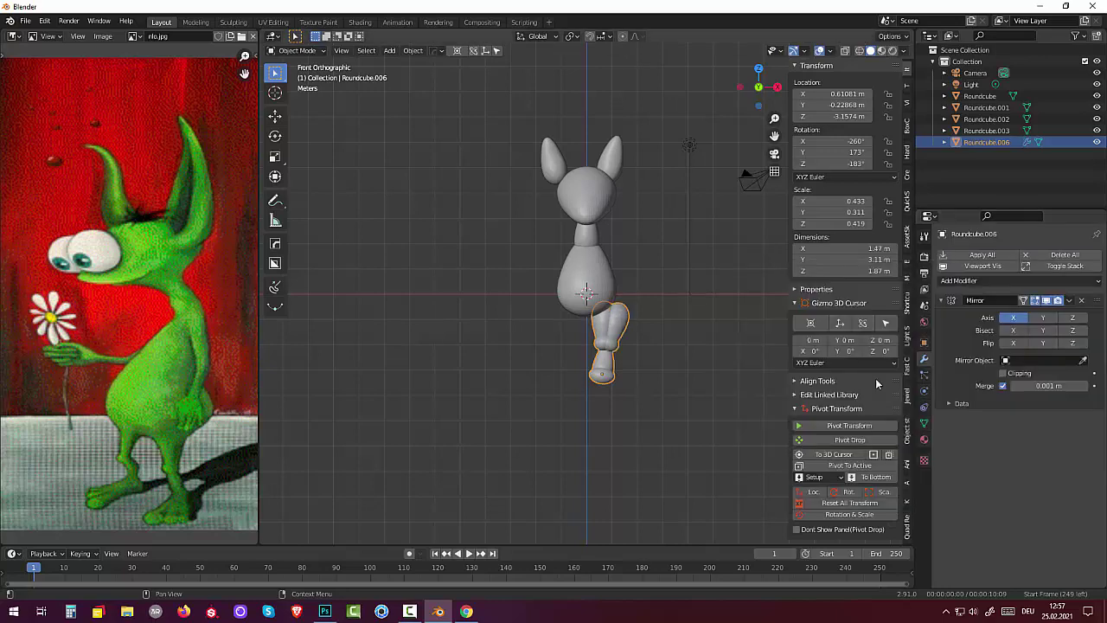
{"action": "left_click", "coordinate": [844, 503]}
{"action": "left_click", "coordinate": [695, 458]}
{"action": "mouse_move", "coordinate": [694, 459]}
{"action": "middle_mouse_down"}
{"action": "mouse_move", "coordinate": [587, 471]}
{"action": "mouse_move", "coordinate": [555, 453]}
{"action": "mouse_move", "coordinate": [704, 482]}
{"action": "mouse_move", "coordinate": [598, 461]}
{"action": "middle_mouse_up"}
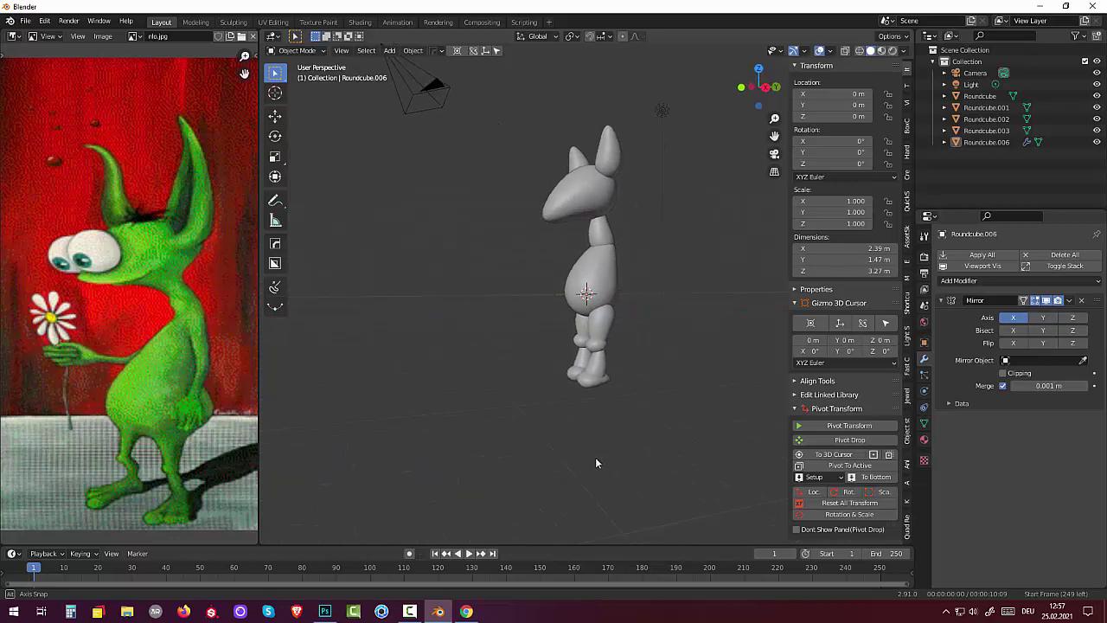
- Select the neck piece Roundcube.001 and orbit around the creature
{"action": "middle_click_drag", "start_coordinate": [595, 460], "coordinate": [595, 462]}
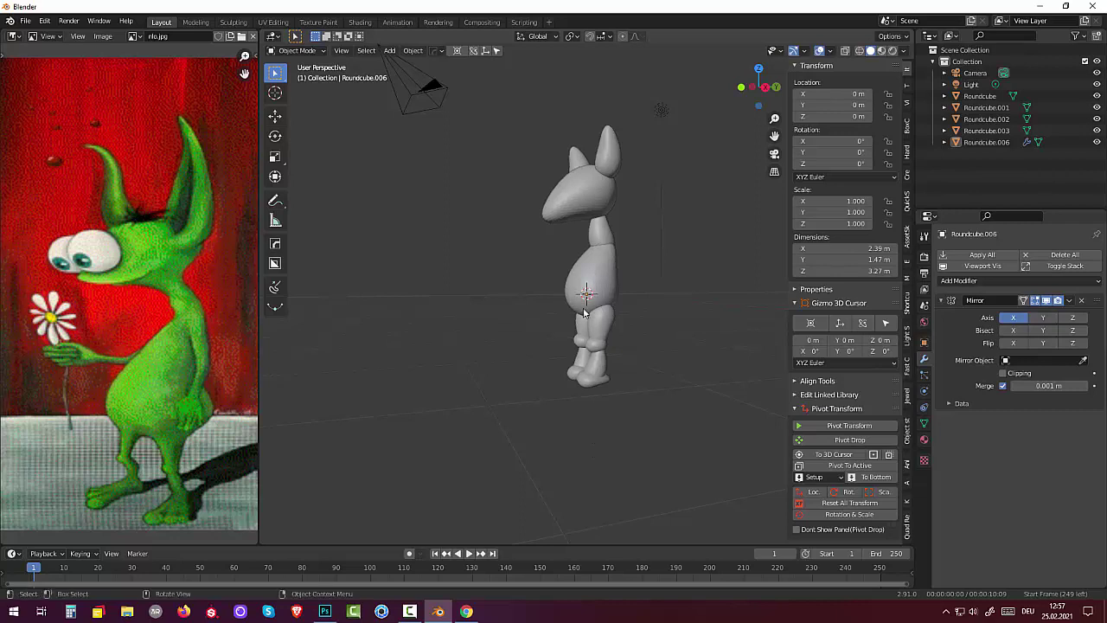
{"action": "left_click", "coordinate": [598, 235]}
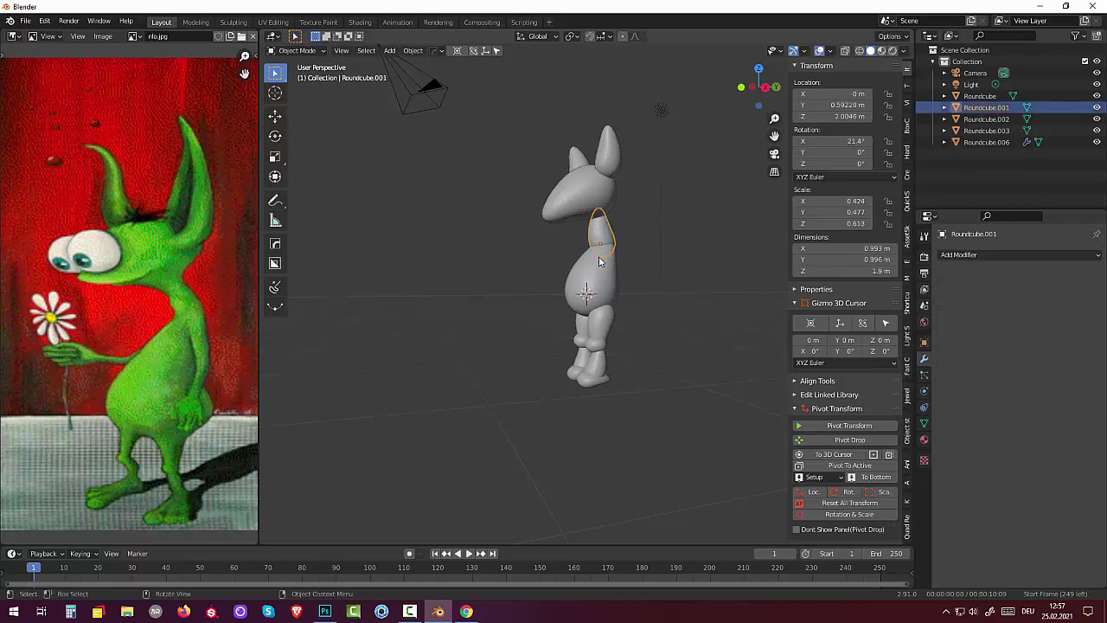
{"action": "mouse_move", "coordinate": [612, 295]}
{"action": "middle_mouse_down"}
{"action": "mouse_move", "coordinate": [706, 308]}
{"action": "mouse_move", "coordinate": [586, 294]}
{"action": "middle_mouse_up"}
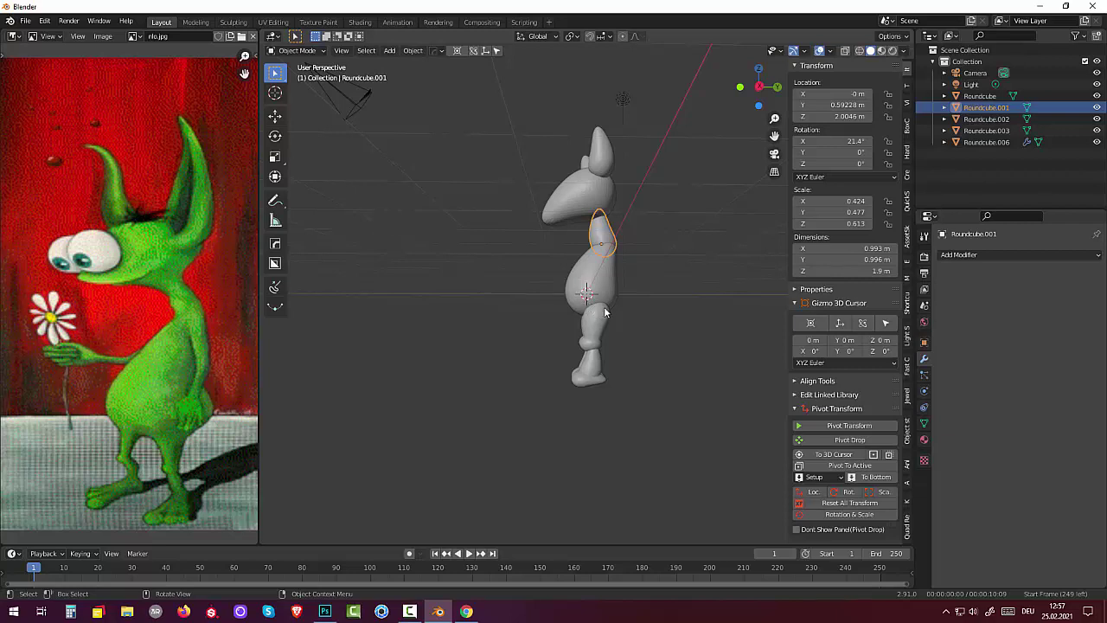
- Undo a first neck copy and snap the 3D cursor to the neck piece
{"action": "key", "text": "shift+d"}
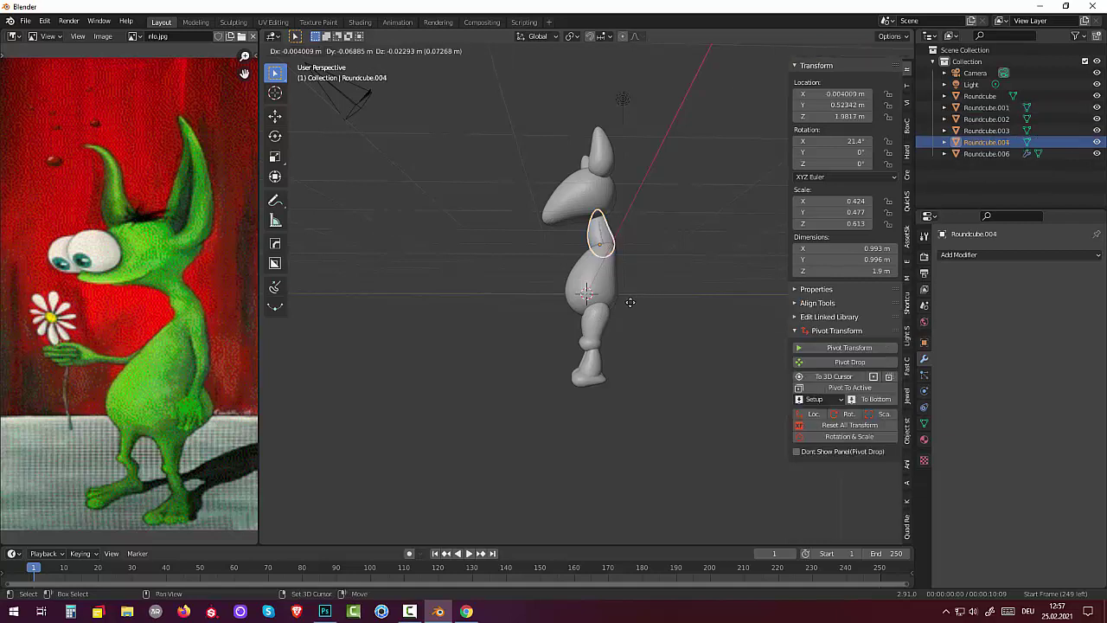
{"action": "left_click", "coordinate": [653, 297]}
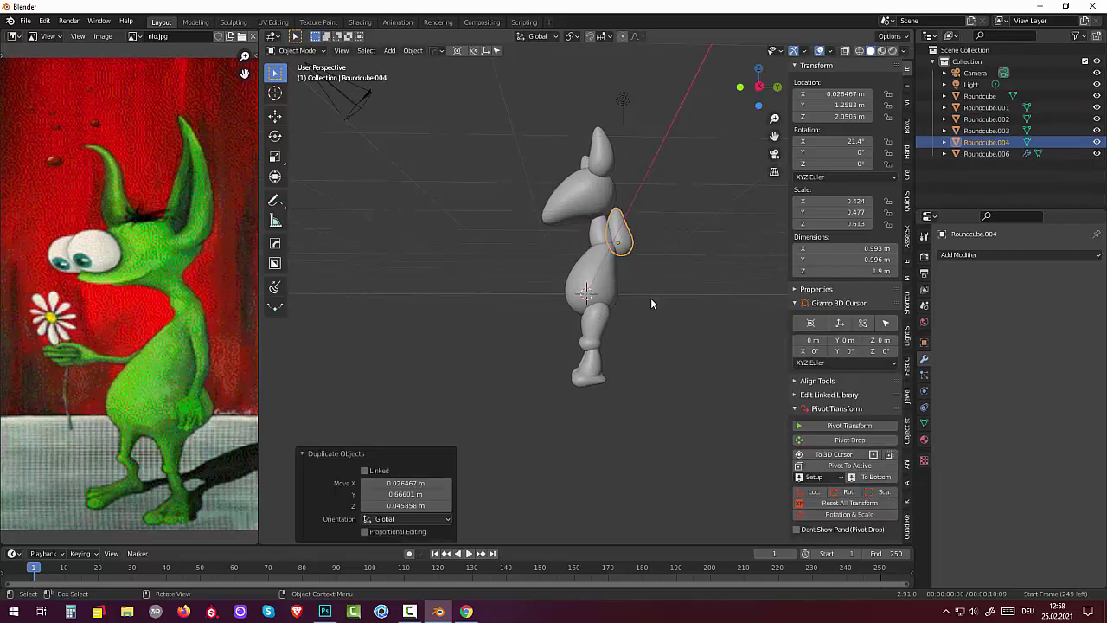
{"action": "mouse_move", "coordinate": [650, 298]}
{"action": "middle_mouse_down"}
{"action": "mouse_move", "coordinate": [763, 324]}
{"action": "mouse_move", "coordinate": [740, 320]}
{"action": "middle_mouse_up"}
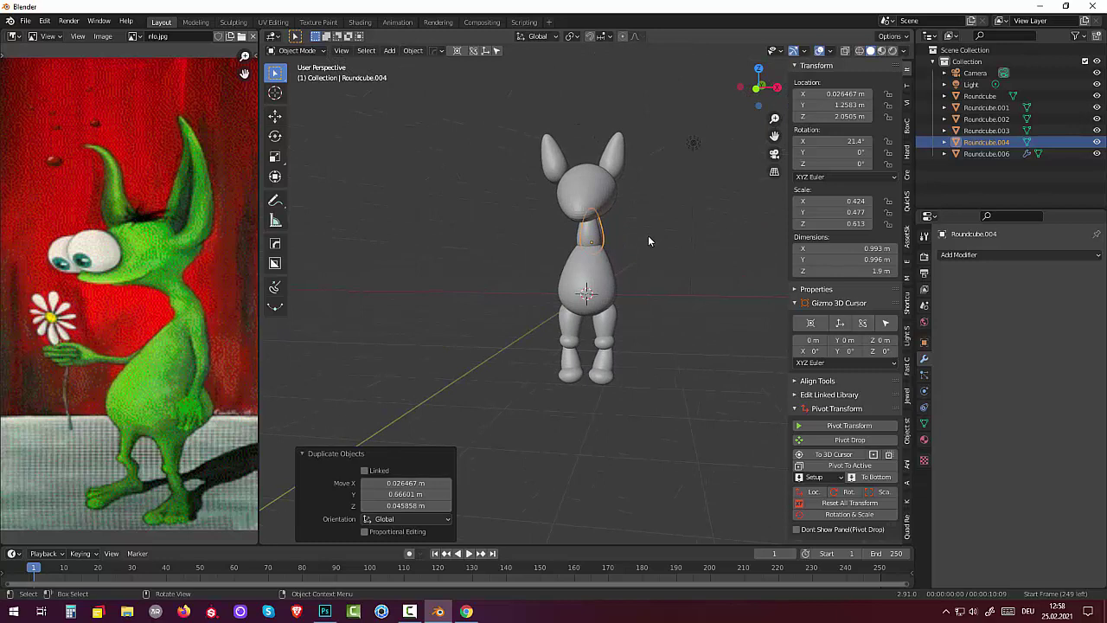
{"action": "key", "text": "ctrl+z"}
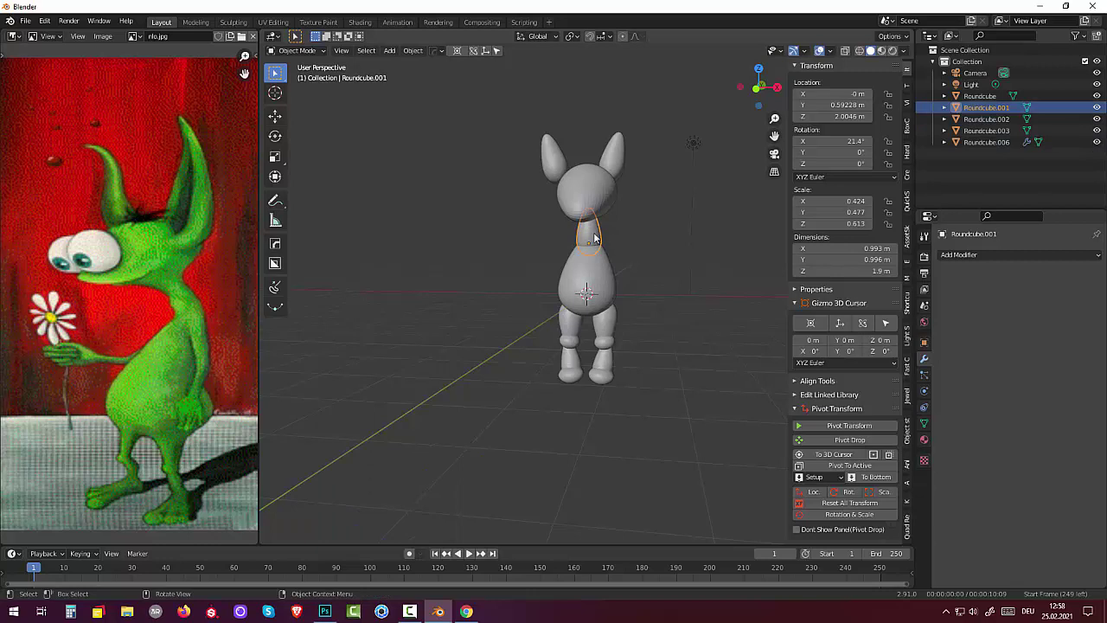
{"action": "key", "text": "g"}
{"action": "key", "text": "Escape"}
{"action": "key", "text": "shift+s"}
{"action": "left_click", "coordinate": [652, 219]}
- Duplicate the neck as an upper arm at the right shoulder, rotated outward and shrunk
{"action": "key", "text": "shift+d"}
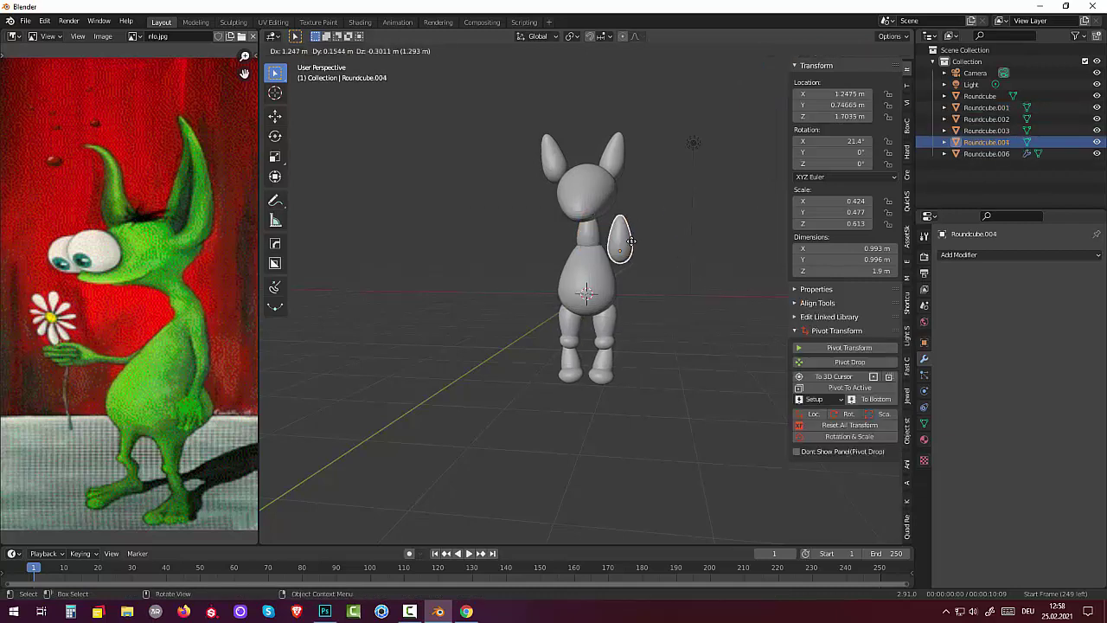
{"action": "left_click", "coordinate": [634, 242]}
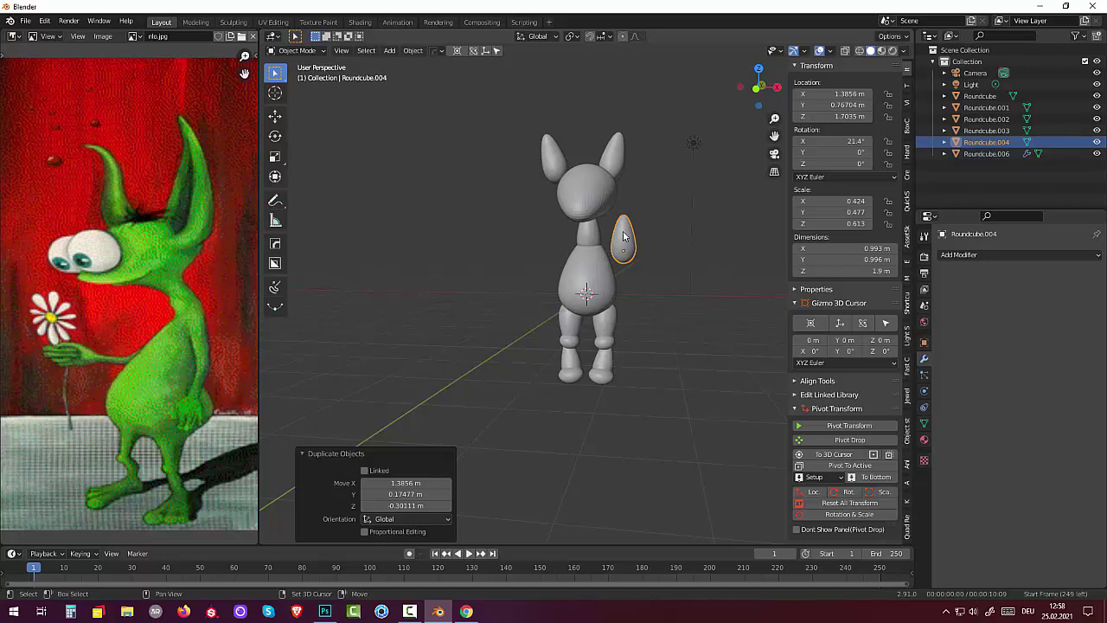
{"action": "key", "text": "shift+r"}
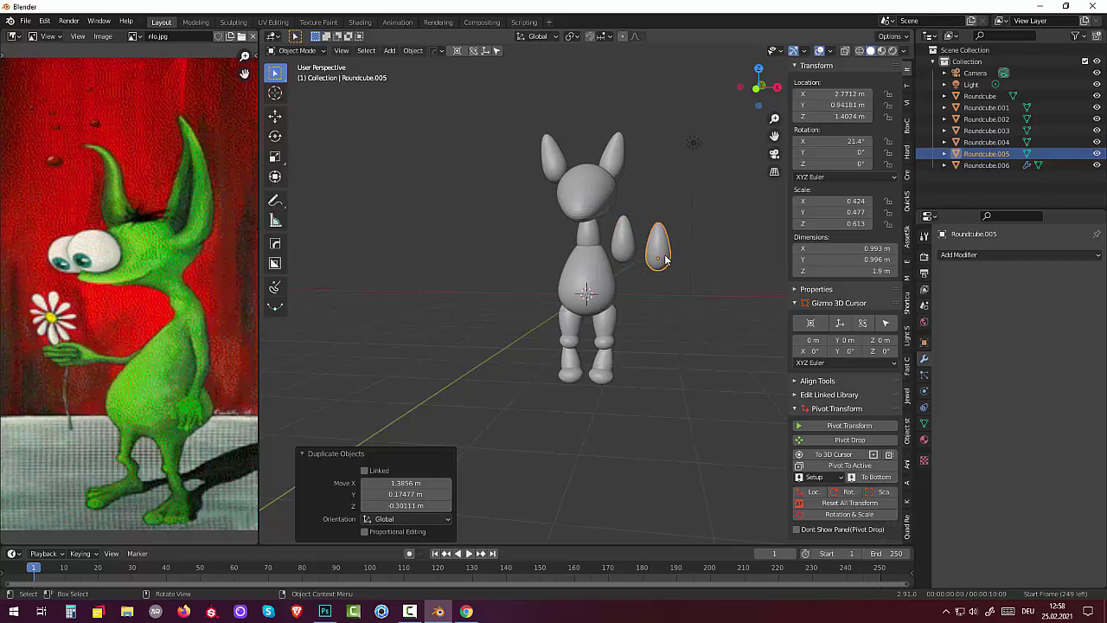
{"action": "key", "text": "ctrl+z"}
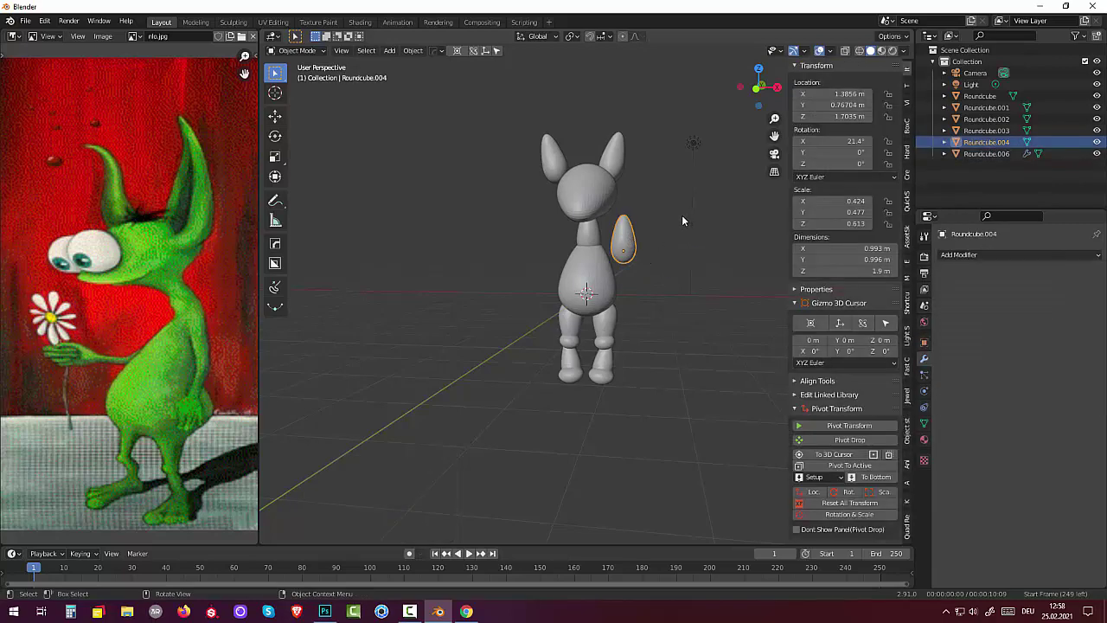
{"action": "key", "text": "r"}
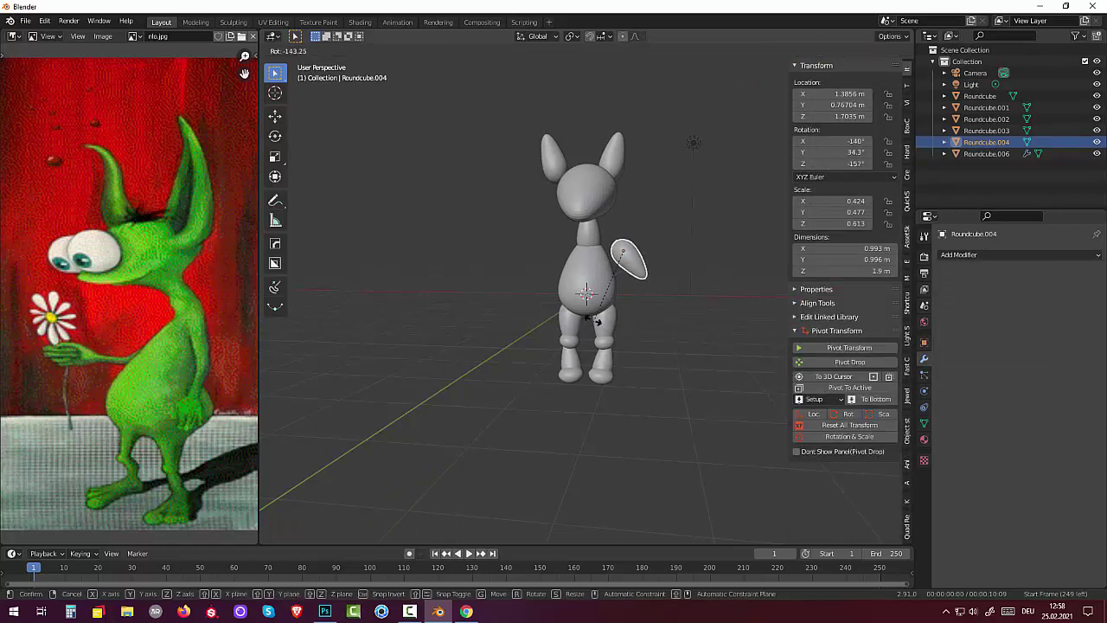
{"action": "left_click", "coordinate": [597, 320]}
{"action": "key", "text": "s"}
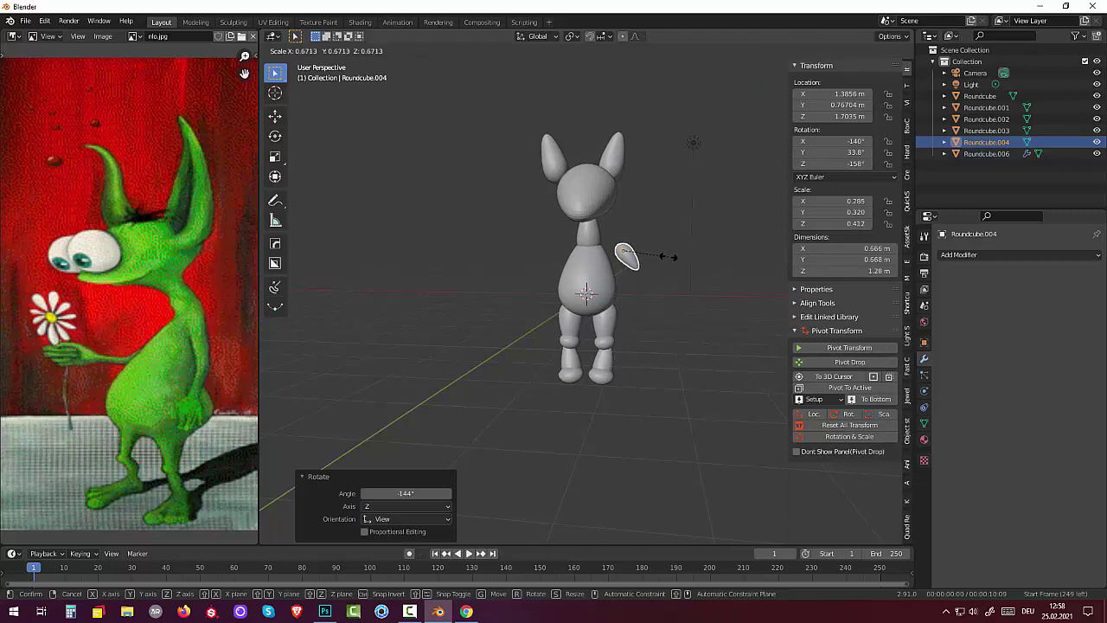
{"action": "left_click", "coordinate": [668, 255]}
{"action": "mouse_move", "coordinate": [668, 256]}
{"action": "middle_mouse_down"}
{"action": "mouse_move", "coordinate": [547, 271]}
{"action": "mouse_move", "coordinate": [555, 286]}
{"action": "middle_mouse_up"}
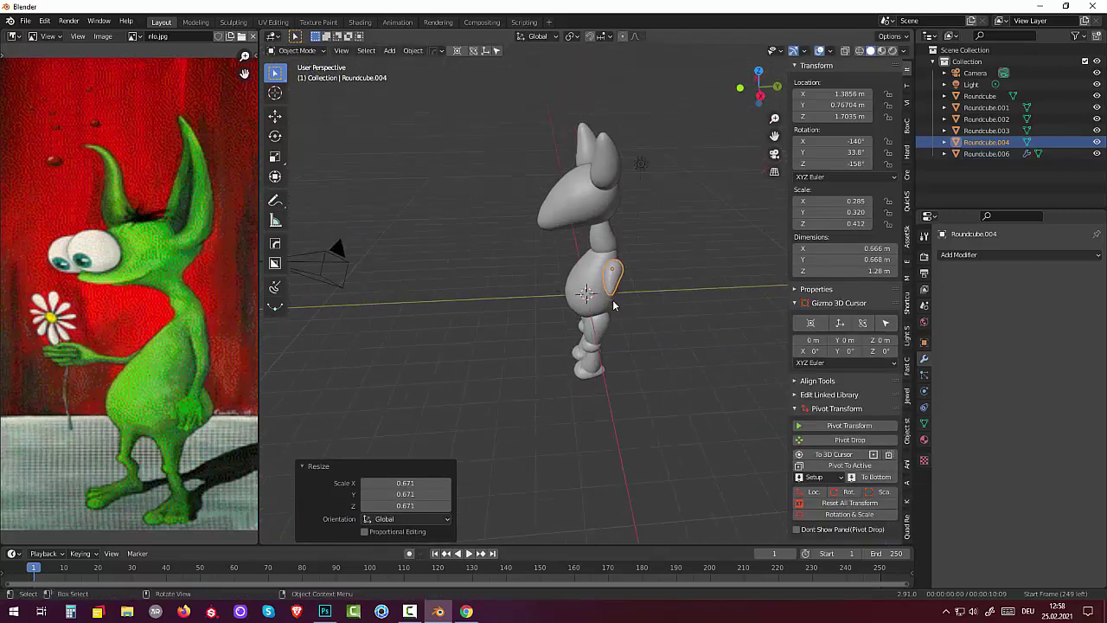
{"action": "middle_click_drag", "start_coordinate": [629, 285], "coordinate": [743, 249]}
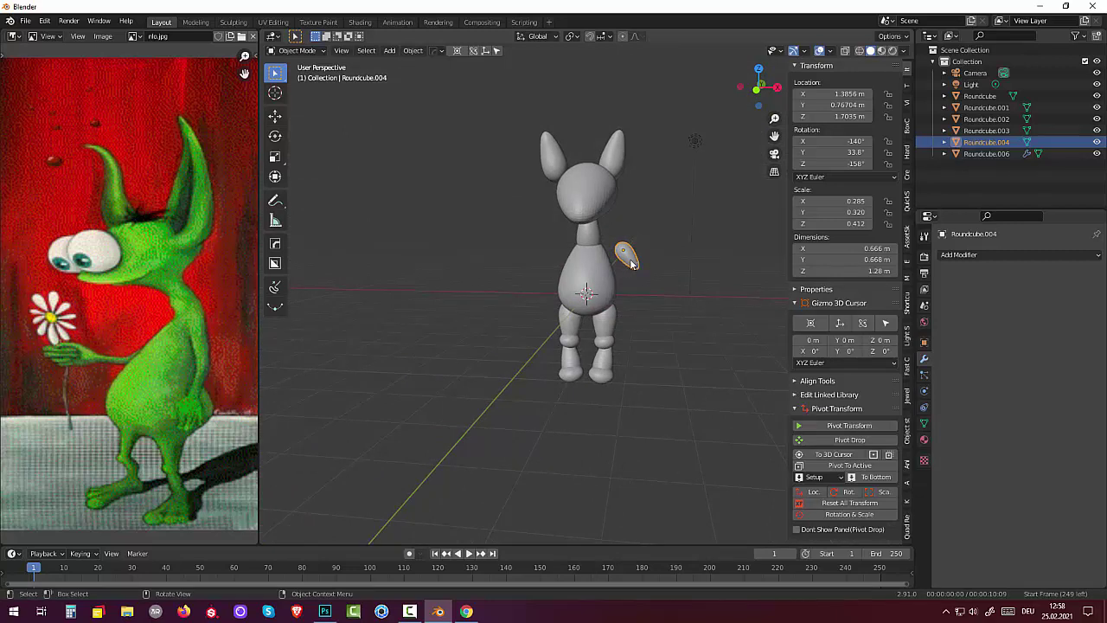
- Move the arm against the shoulder, shrink it slightly, tilt it more and raise it
{"action": "key", "text": "g"}
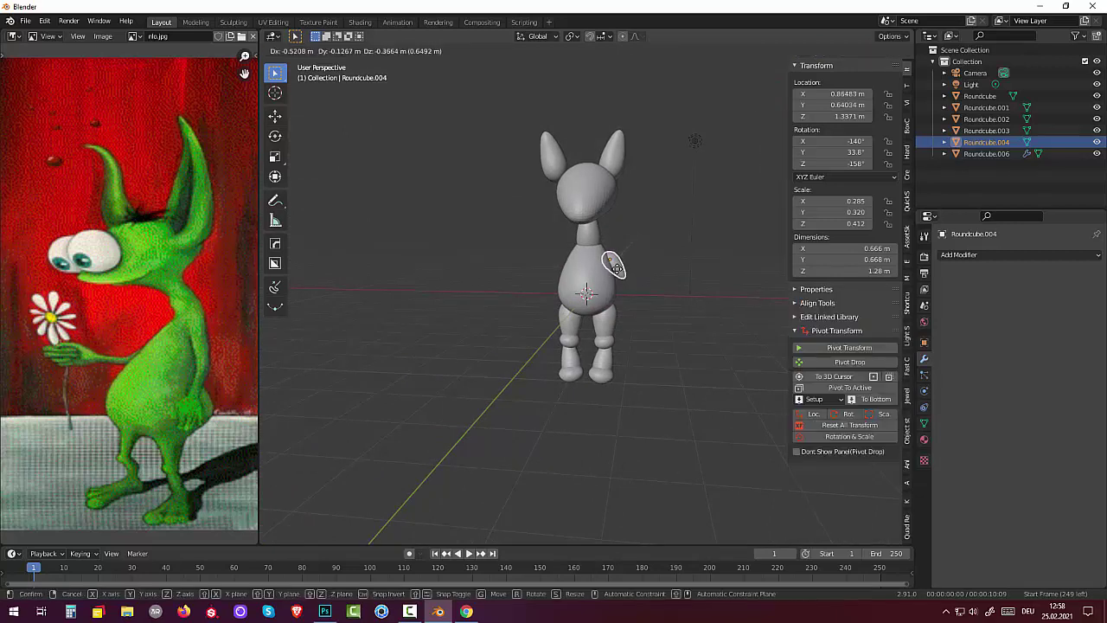
{"action": "left_click", "coordinate": [616, 271]}
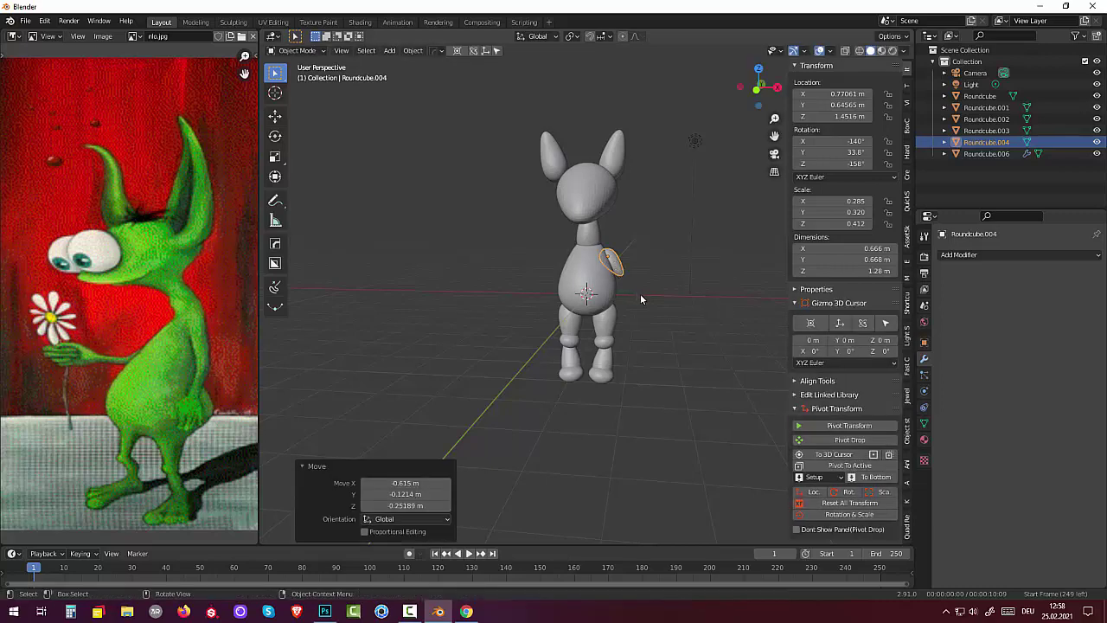
{"action": "key", "text": "s"}
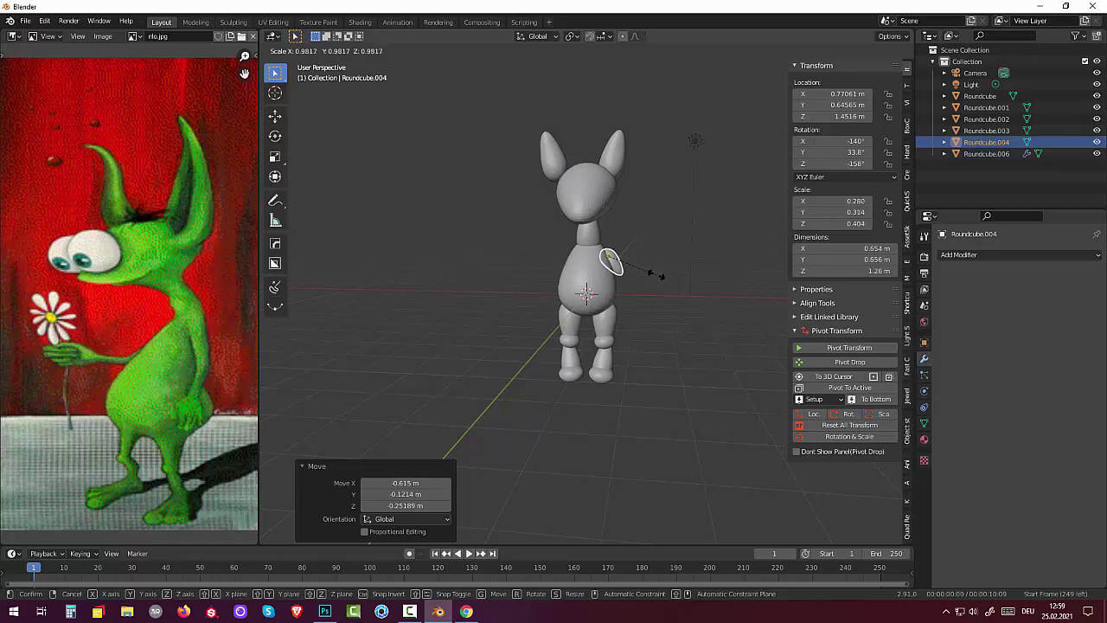
{"action": "left_click", "coordinate": [656, 275]}
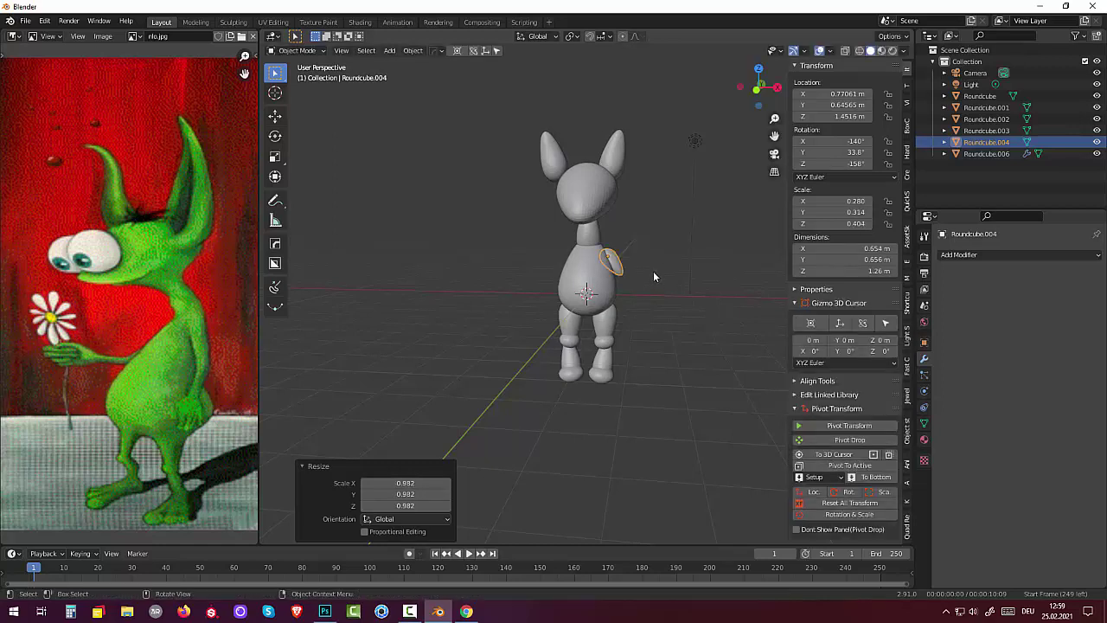
{"action": "key", "text": "r"}
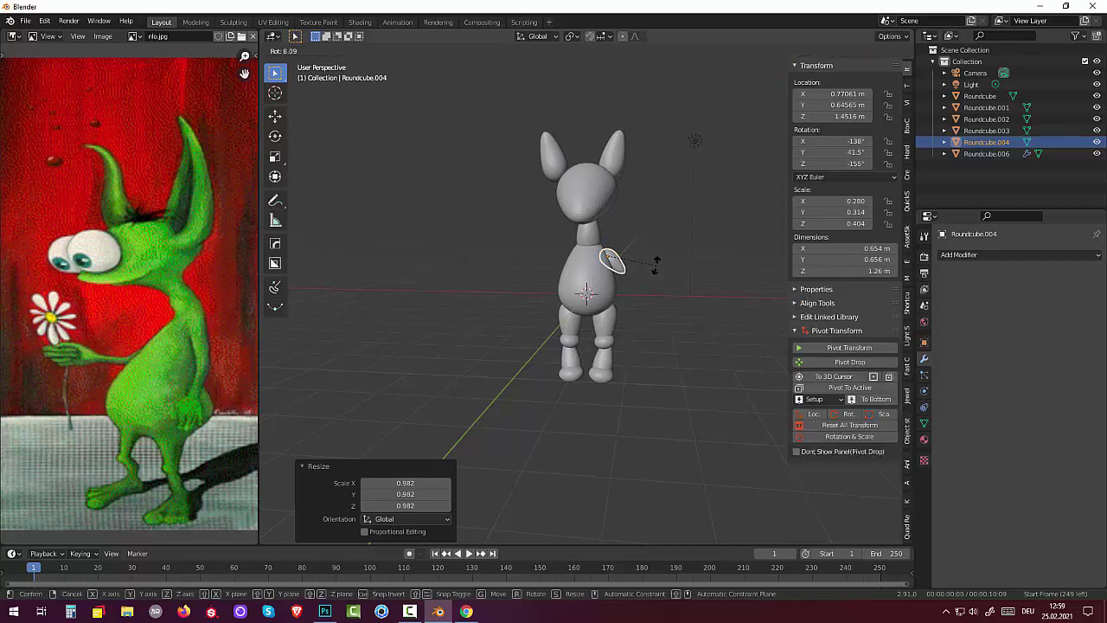
{"action": "left_click", "coordinate": [657, 261]}
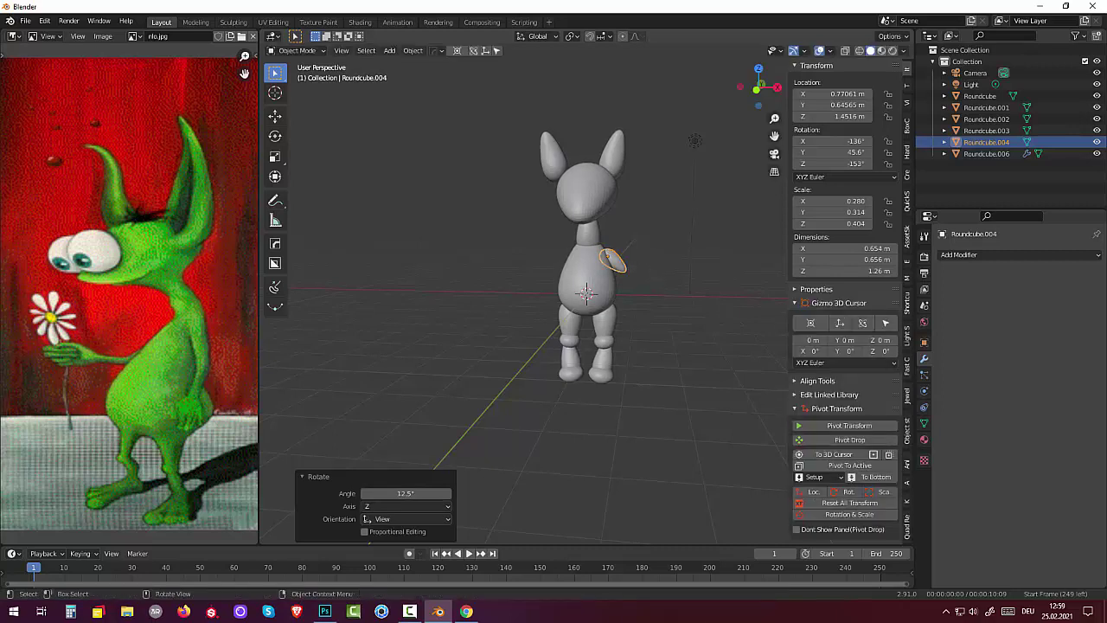
{"action": "left_click", "coordinate": [615, 267]}
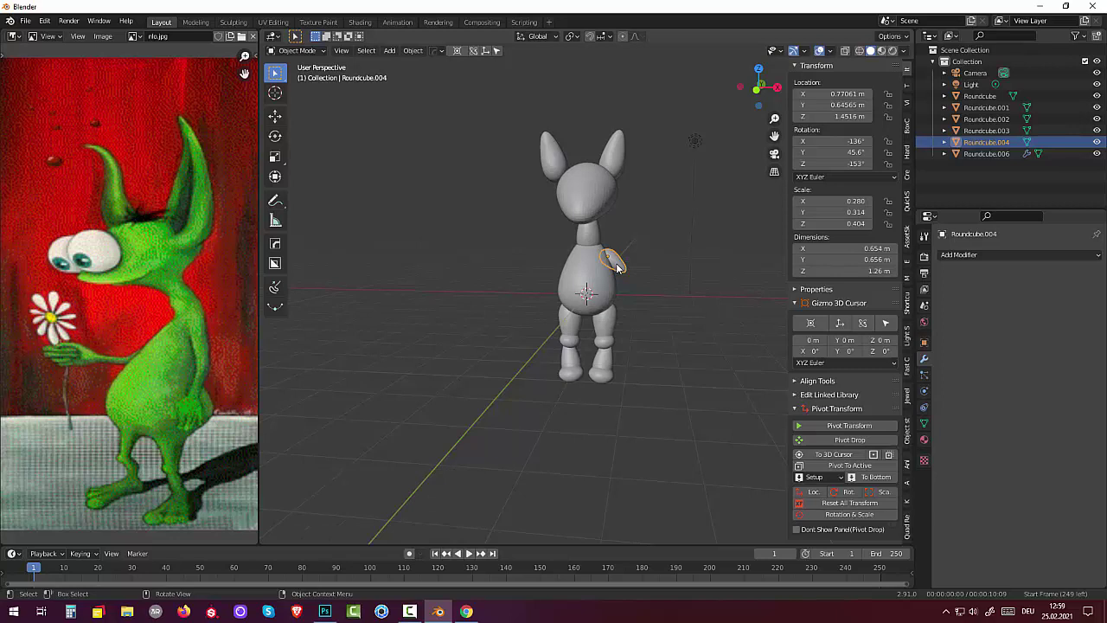
{"action": "key", "text": "g"}
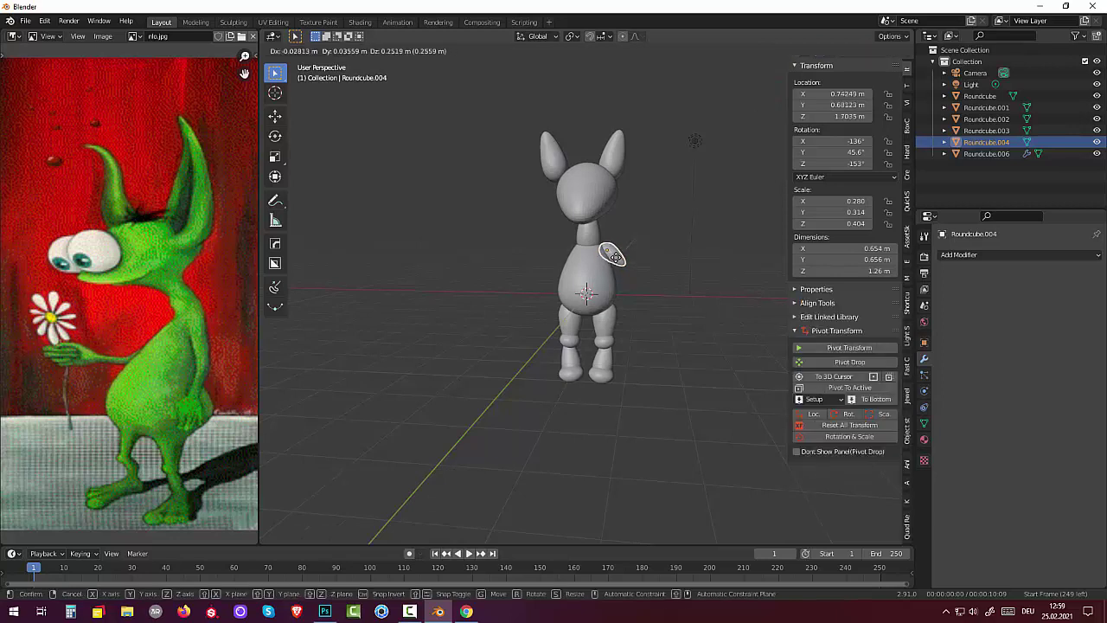
{"action": "left_click", "coordinate": [616, 259]}
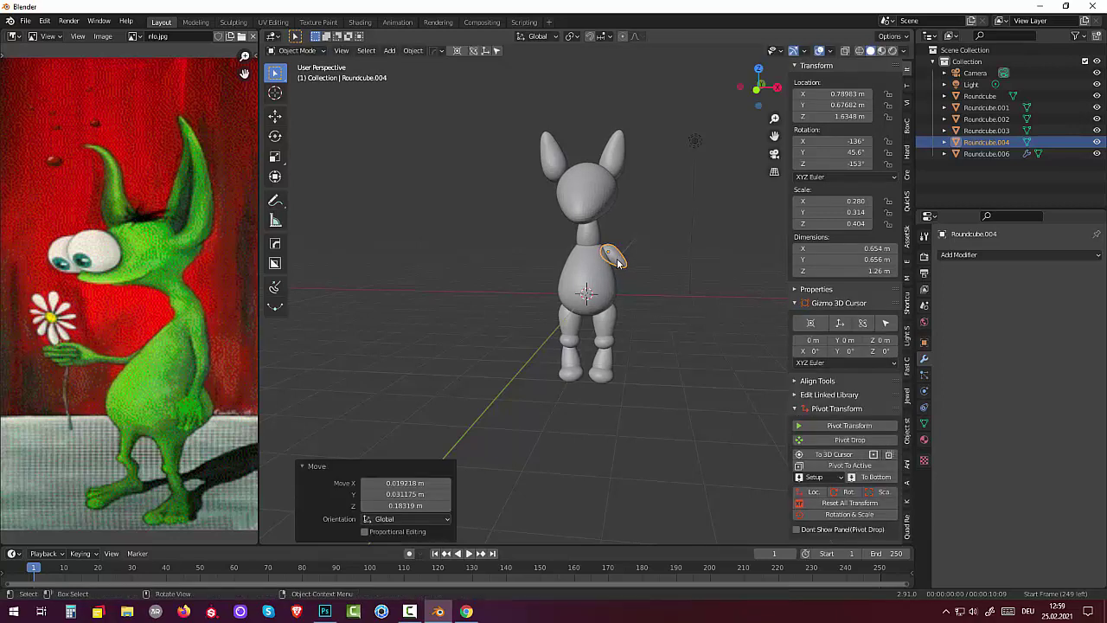
- Enlarge the arm piece Roundcube.004 to 0.305 × 0.343 × 0.441 scale
{"action": "left_click", "coordinate": [606, 335]}
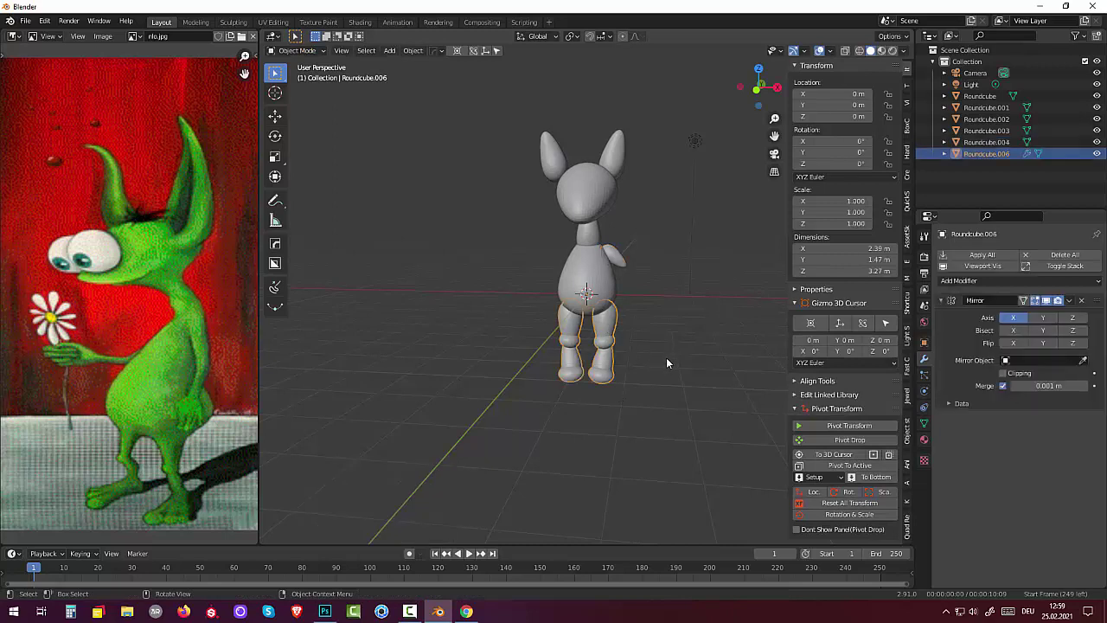
{"action": "mouse_move", "coordinate": [662, 357]}
{"action": "middle_mouse_down"}
{"action": "mouse_move", "coordinate": [533, 340]}
{"action": "mouse_move", "coordinate": [654, 376]}
{"action": "middle_mouse_up"}
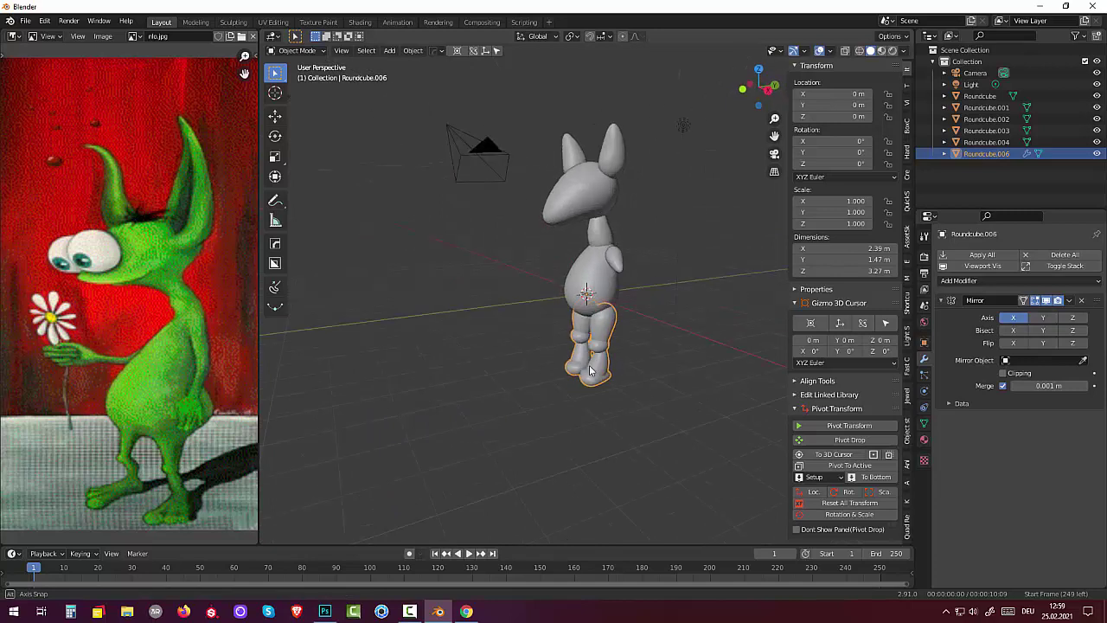
{"action": "left_click", "coordinate": [621, 253]}
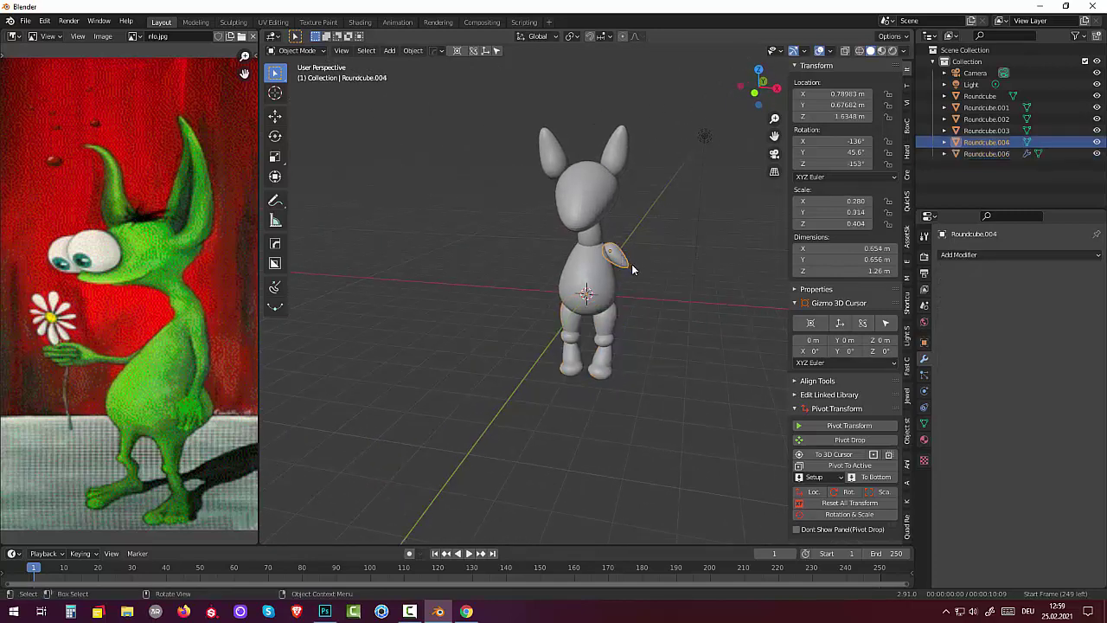
{"action": "key", "text": "s"}
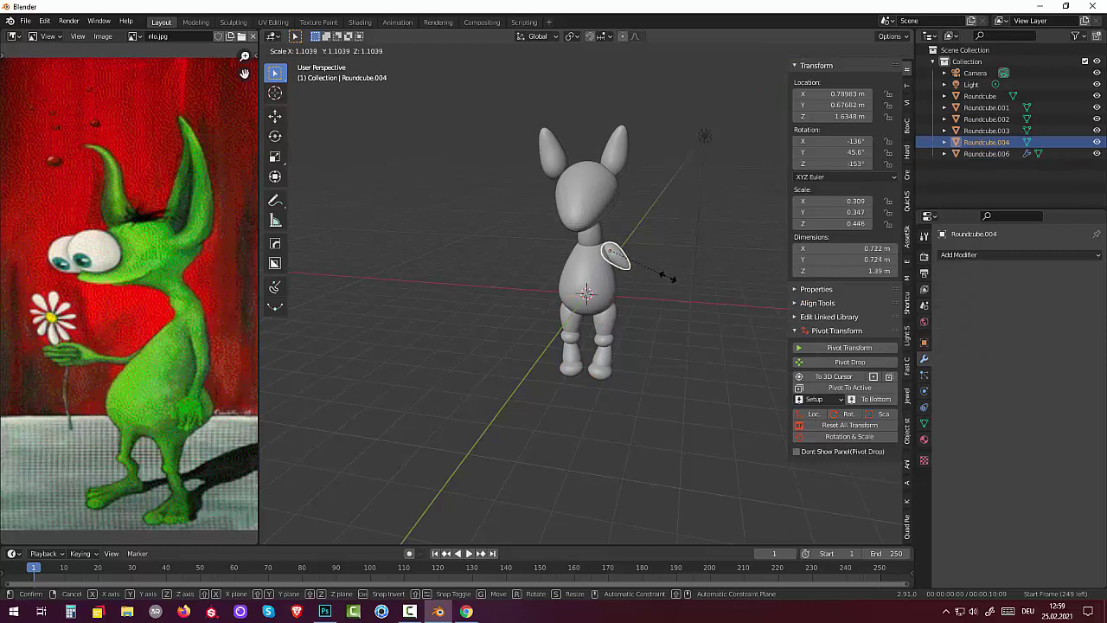
{"action": "left_click", "coordinate": [667, 276]}
{"action": "left_click", "coordinate": [621, 262]}
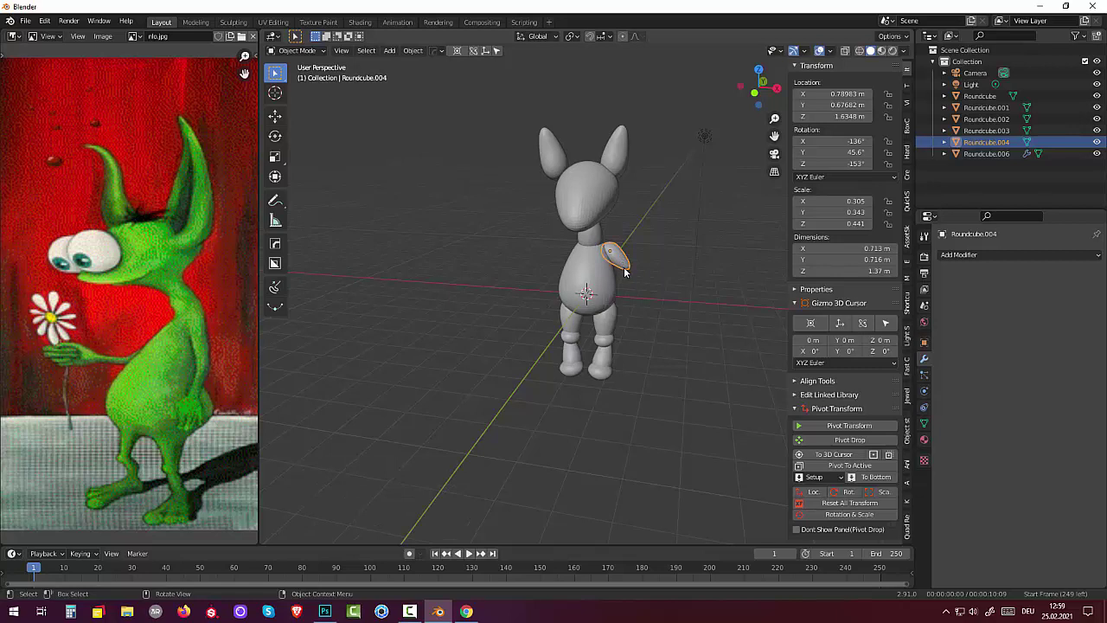
- Duplicate the upper arm as forearm Roundcube.005 and turn it 173°
{"action": "key", "text": "shift+d"}
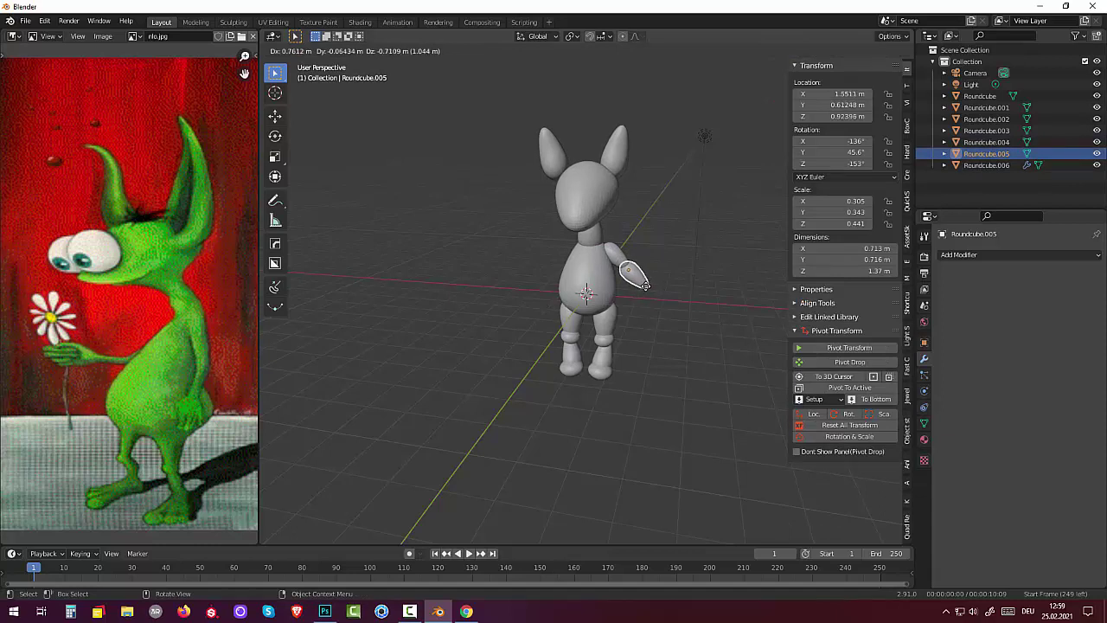
{"action": "left_click", "coordinate": [645, 285]}
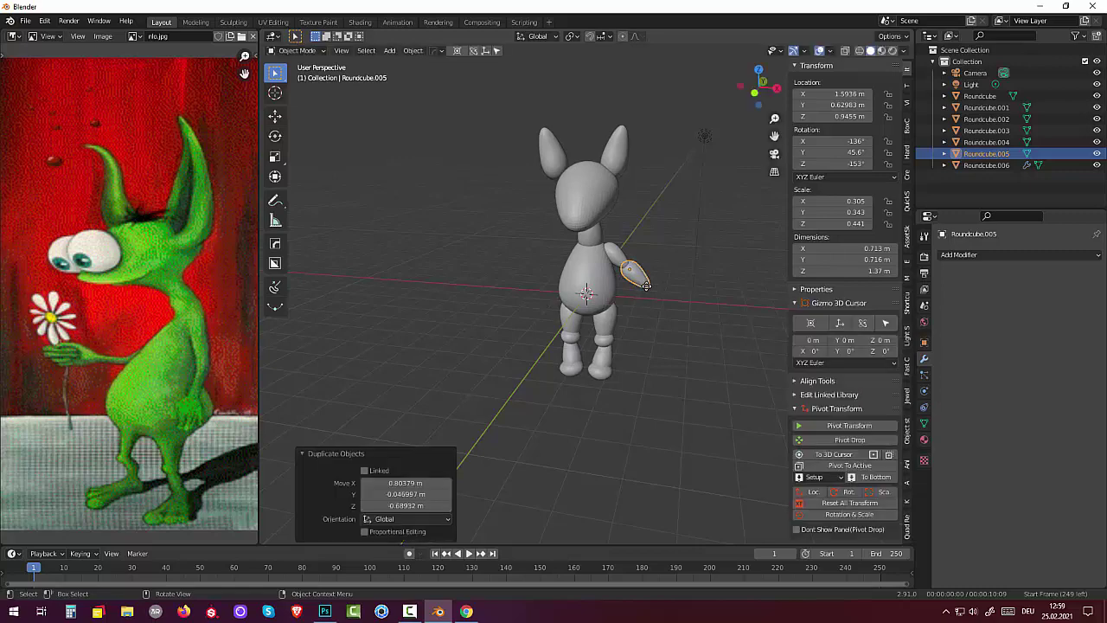
{"action": "key", "text": "r"}
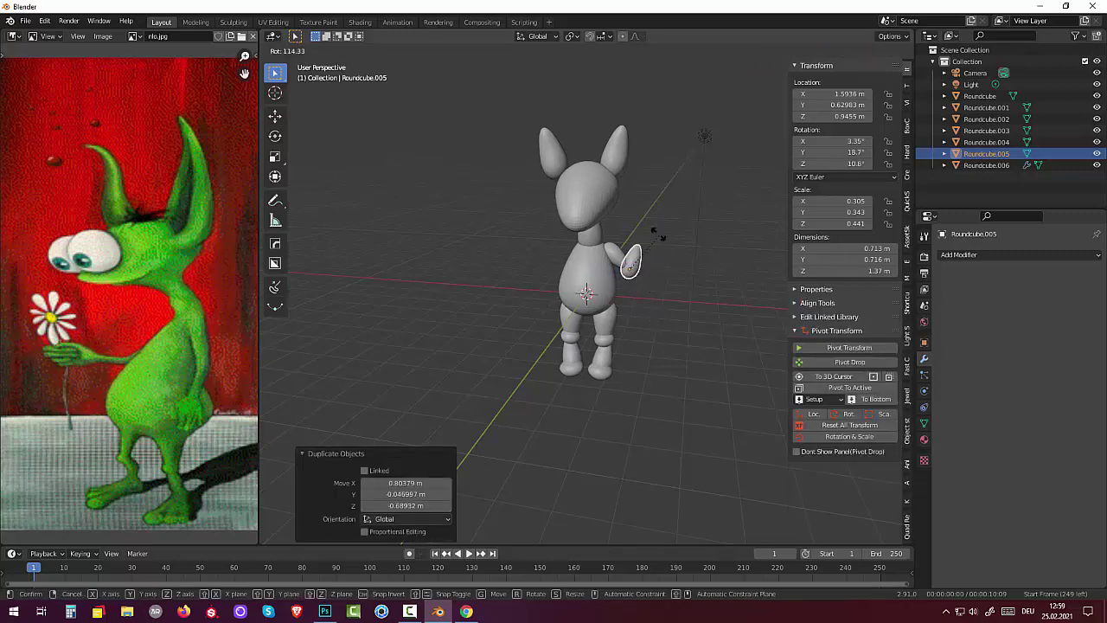
{"action": "left_click", "coordinate": [614, 216]}
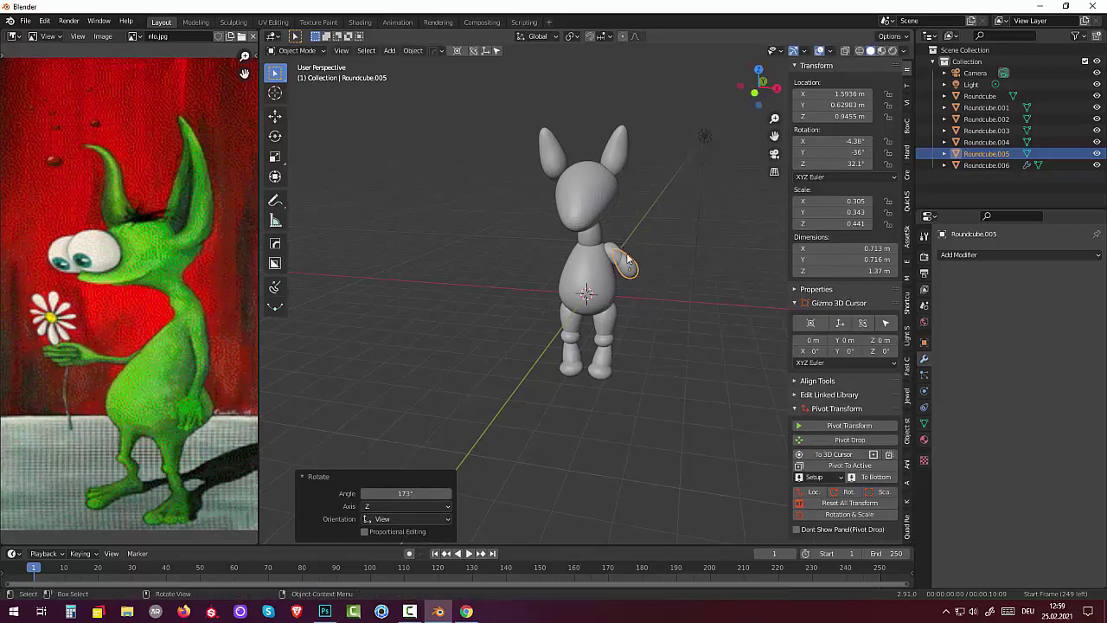
- Lower the forearm in front view to Z 0.467 m, hanging below the upper arm
{"action": "key", "text": "KP_1"}
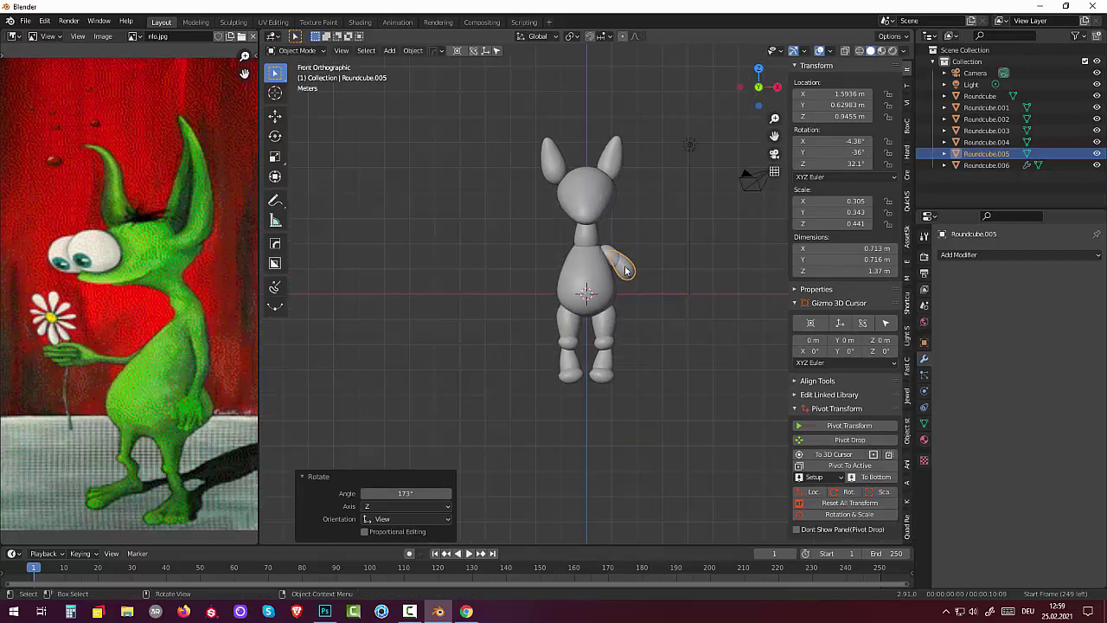
{"action": "key", "text": "g"}
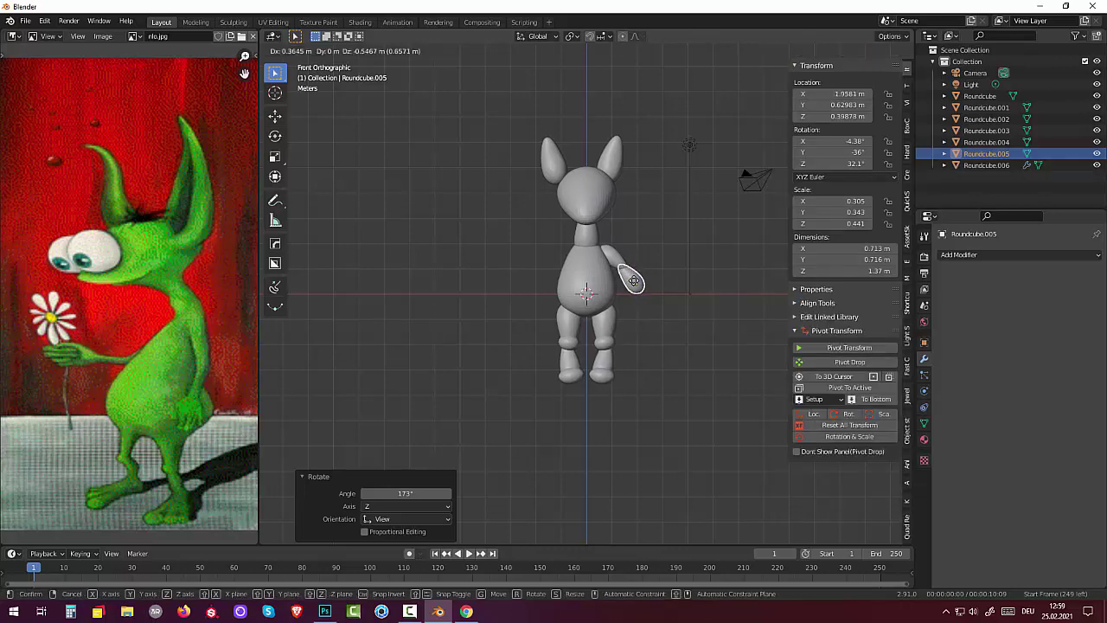
{"action": "left_click", "coordinate": [635, 280]}
{"action": "mouse_move", "coordinate": [635, 280]}
{"action": "middle_mouse_down"}
{"action": "mouse_move", "coordinate": [587, 321]}
{"action": "mouse_move", "coordinate": [546, 332]}
{"action": "mouse_move", "coordinate": [539, 387]}
{"action": "middle_mouse_up"}
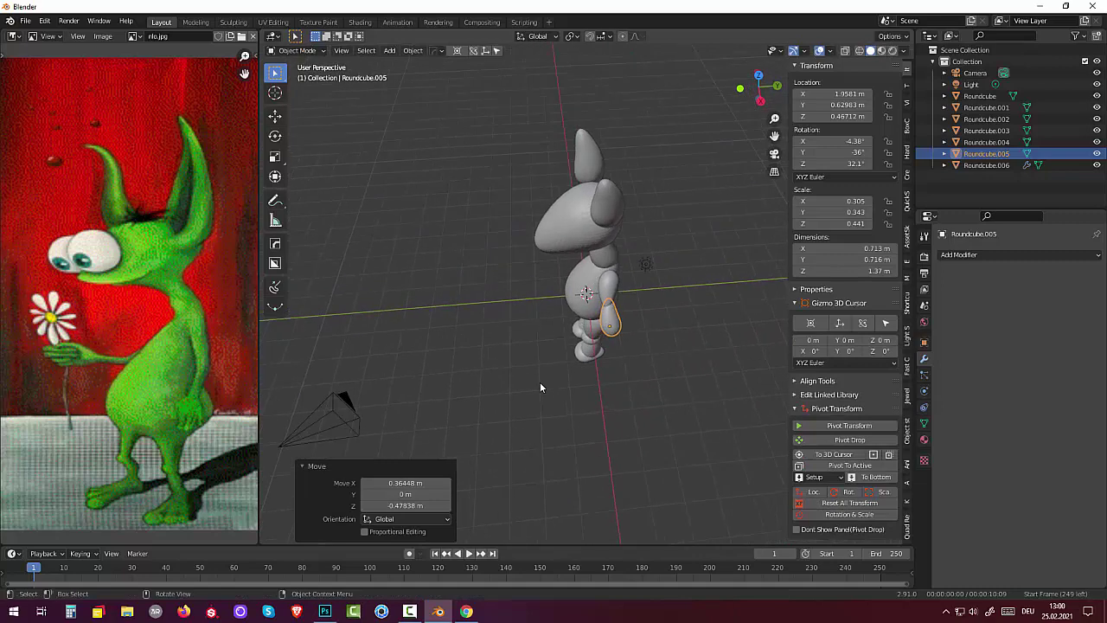
{"action": "left_click", "coordinate": [612, 291]}
{"action": "mouse_move", "coordinate": [622, 307]}
{"action": "middle_mouse_down"}
{"action": "mouse_move", "coordinate": [611, 227]}
{"action": "mouse_move", "coordinate": [610, 248]}
{"action": "mouse_move", "coordinate": [607, 236]}
{"action": "middle_mouse_up"}
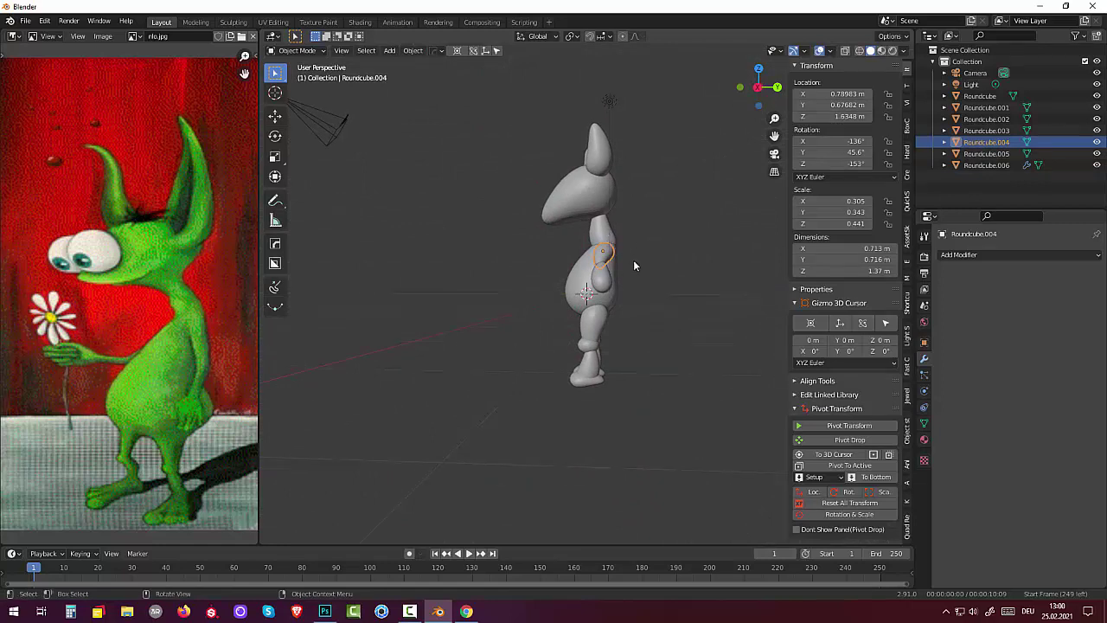
- Rotate the upper arm Roundcube.004 by 180°, switching the axis constraint to Y
{"action": "key", "text": "r"}
{"action": "type", "text": "x1"}
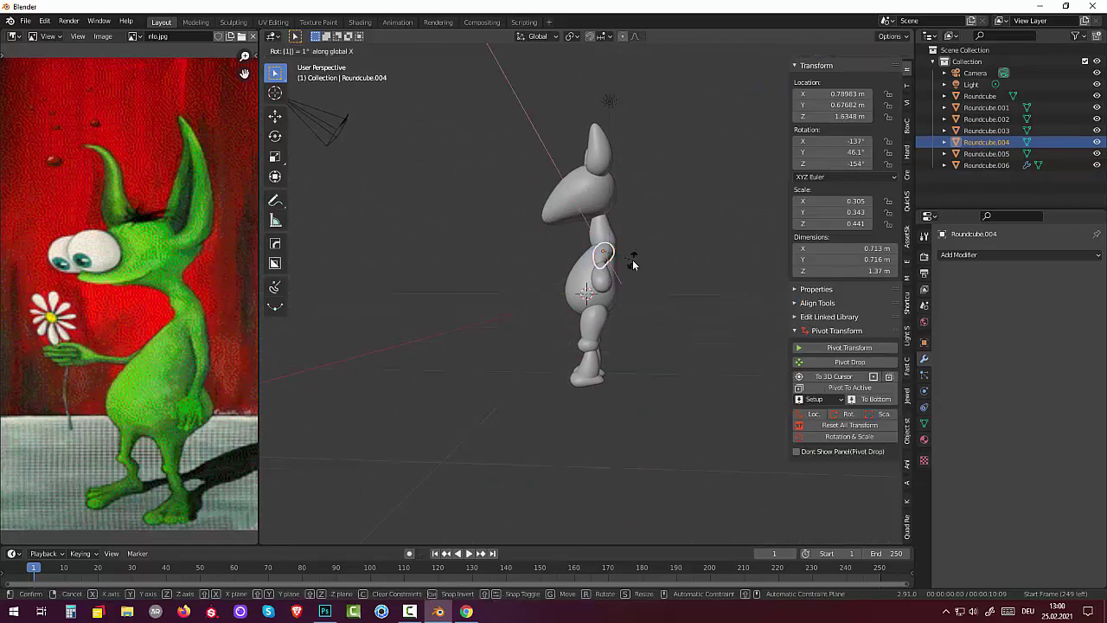
{"action": "type", "text": "80"}
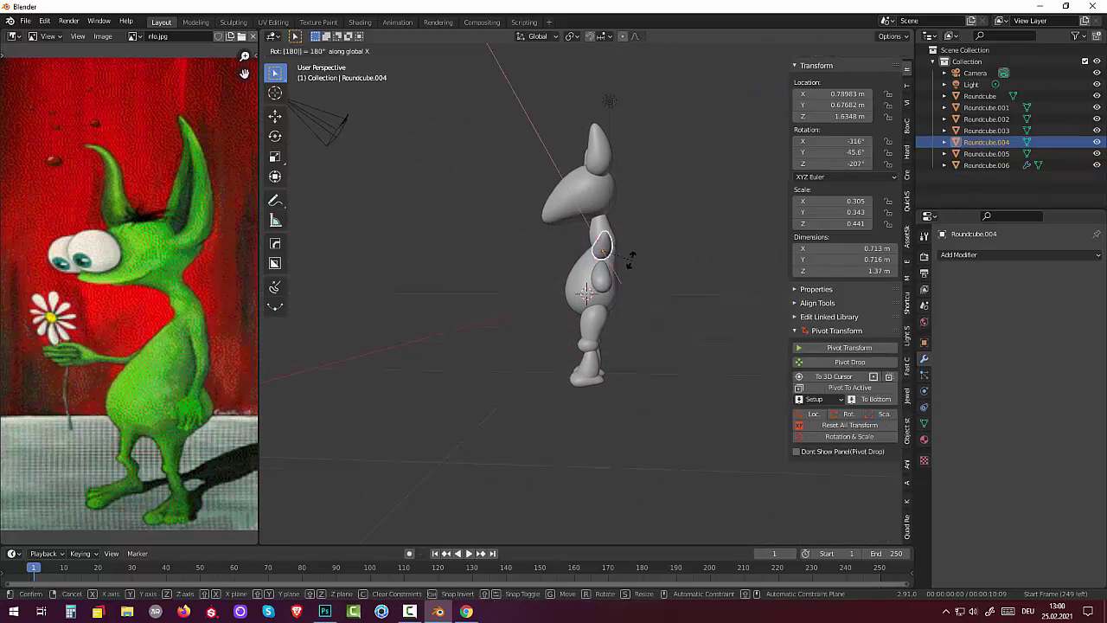
{"action": "key", "text": "shift+x"}
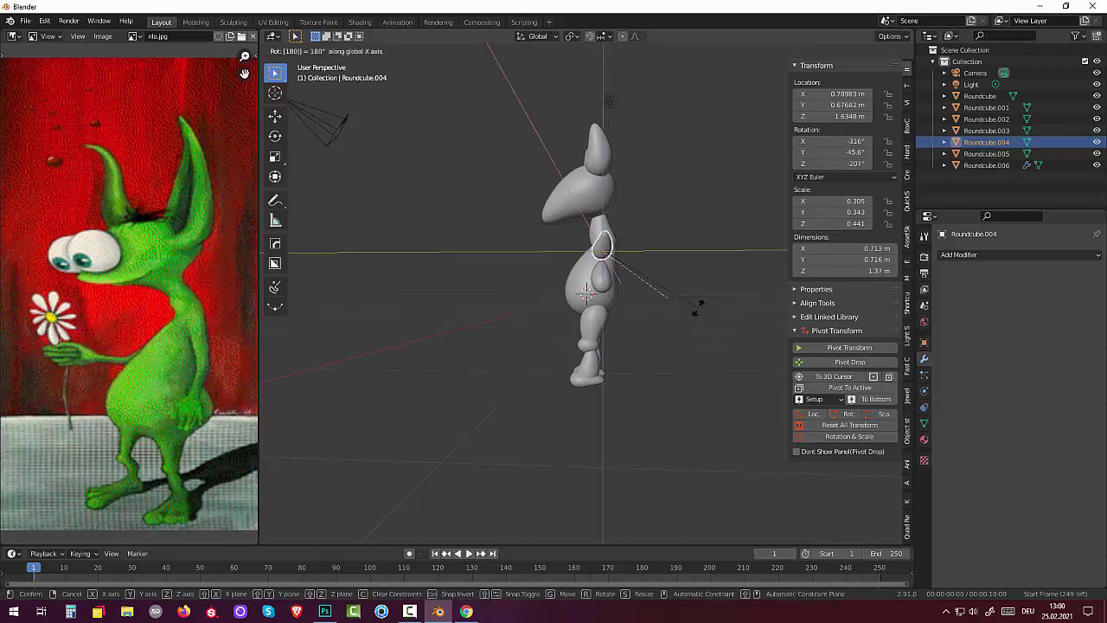
{"action": "key", "text": "y"}
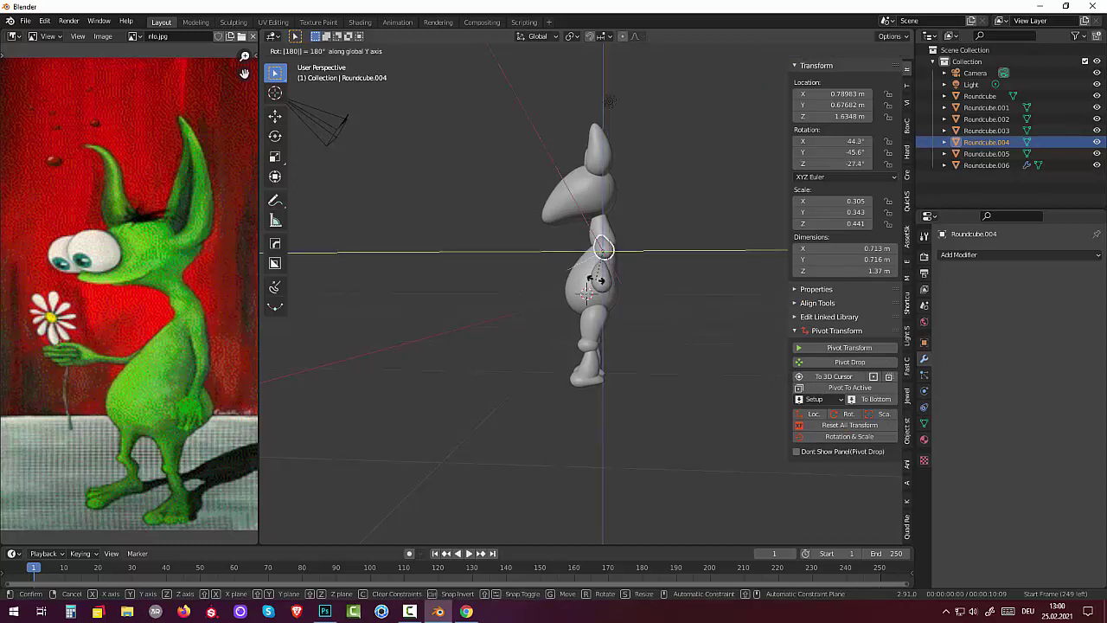
{"action": "key", "text": "Return"}
{"action": "mouse_move", "coordinate": [599, 280]}
{"action": "middle_mouse_down"}
{"action": "mouse_move", "coordinate": [671, 309]}
{"action": "mouse_move", "coordinate": [667, 336]}
{"action": "mouse_move", "coordinate": [608, 294]}
{"action": "middle_mouse_up"}
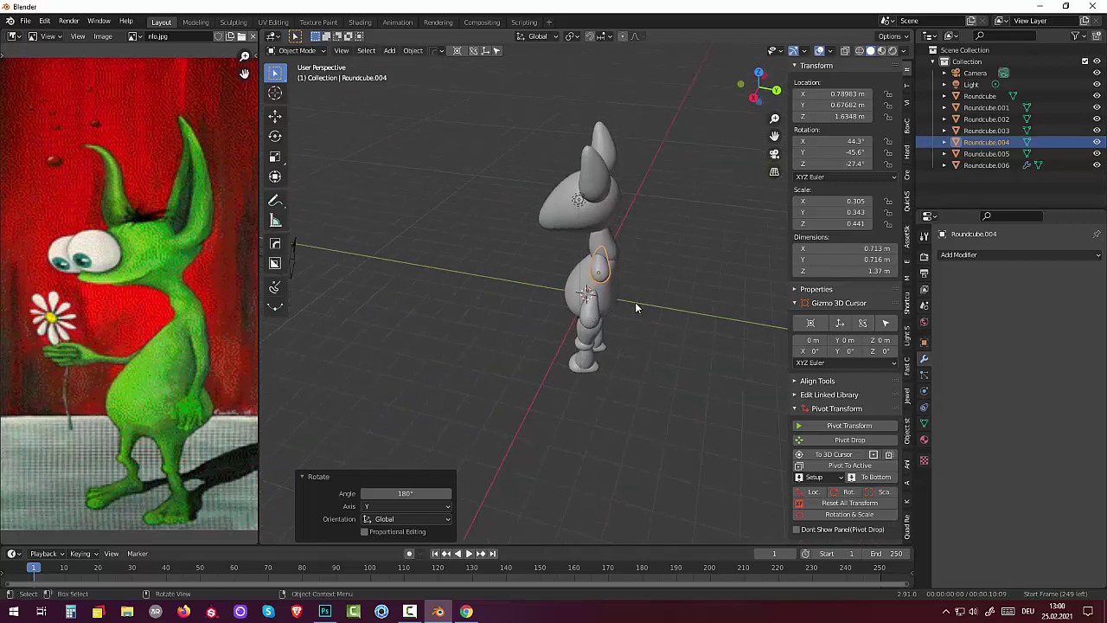
- Try a free rotation of the upper arm, then undo it
{"action": "key", "text": "r"}
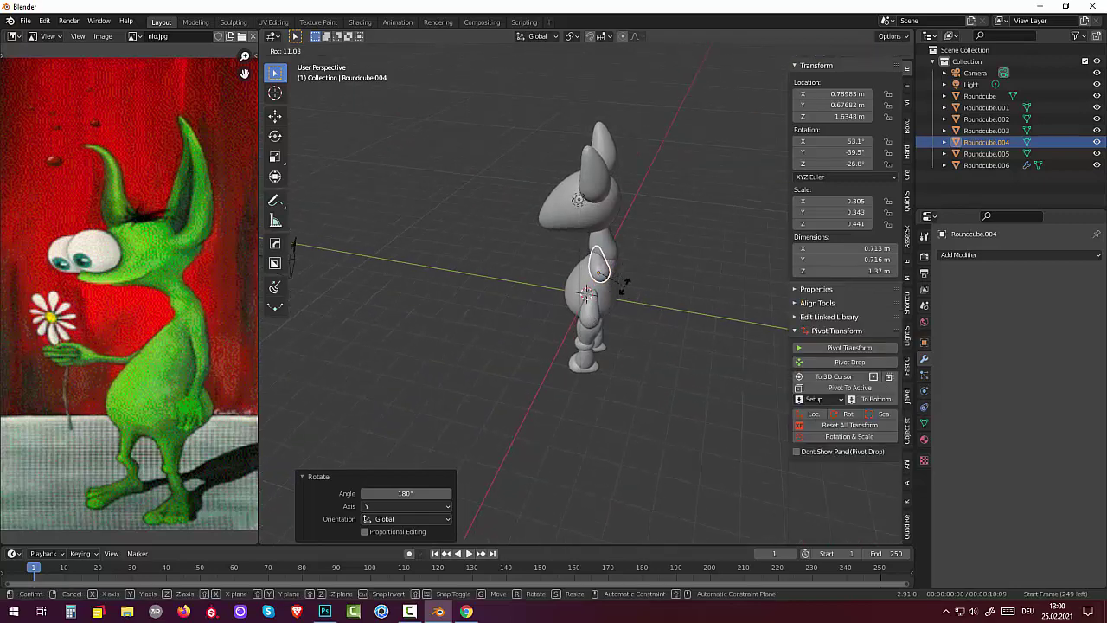
{"action": "left_click", "coordinate": [623, 289]}
{"action": "mouse_move", "coordinate": [623, 289]}
{"action": "middle_mouse_down"}
{"action": "mouse_move", "coordinate": [637, 150]}
{"action": "mouse_move", "coordinate": [626, 179]}
{"action": "middle_mouse_up"}
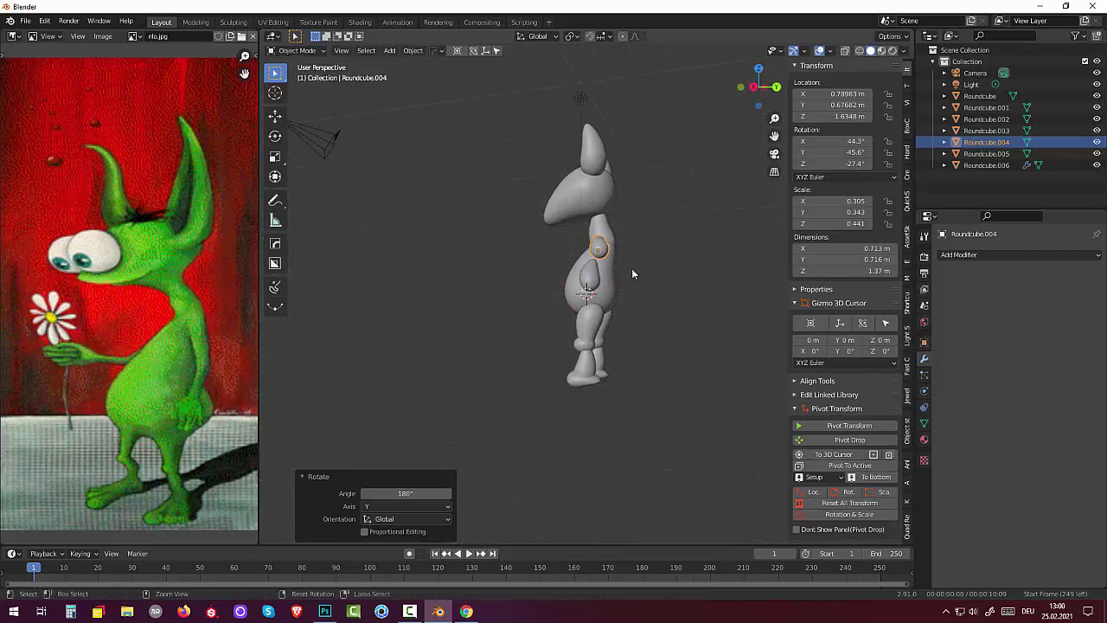
{"action": "key", "text": "ctrl+z"}
{"action": "mouse_move", "coordinate": [639, 322]}
{"action": "middle_mouse_down"}
{"action": "mouse_move", "coordinate": [682, 307]}
{"action": "mouse_move", "coordinate": [711, 390]}
{"action": "mouse_move", "coordinate": [645, 412]}
{"action": "mouse_move", "coordinate": [645, 379]}
{"action": "middle_mouse_up"}
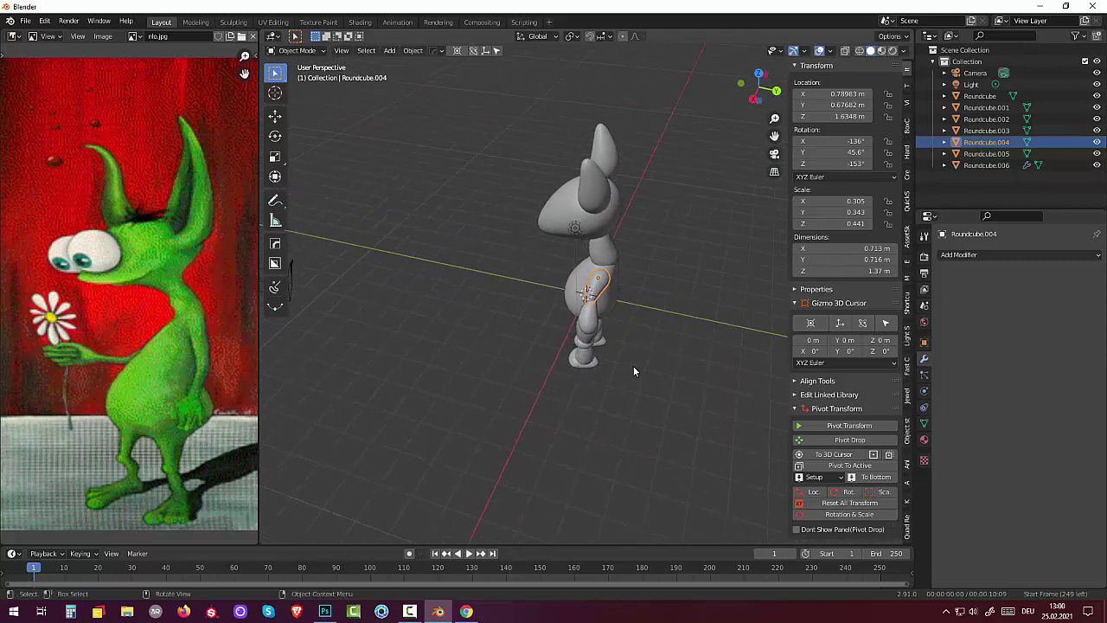
{"action": "middle_click_drag", "start_coordinate": [633, 368], "coordinate": [653, 293]}
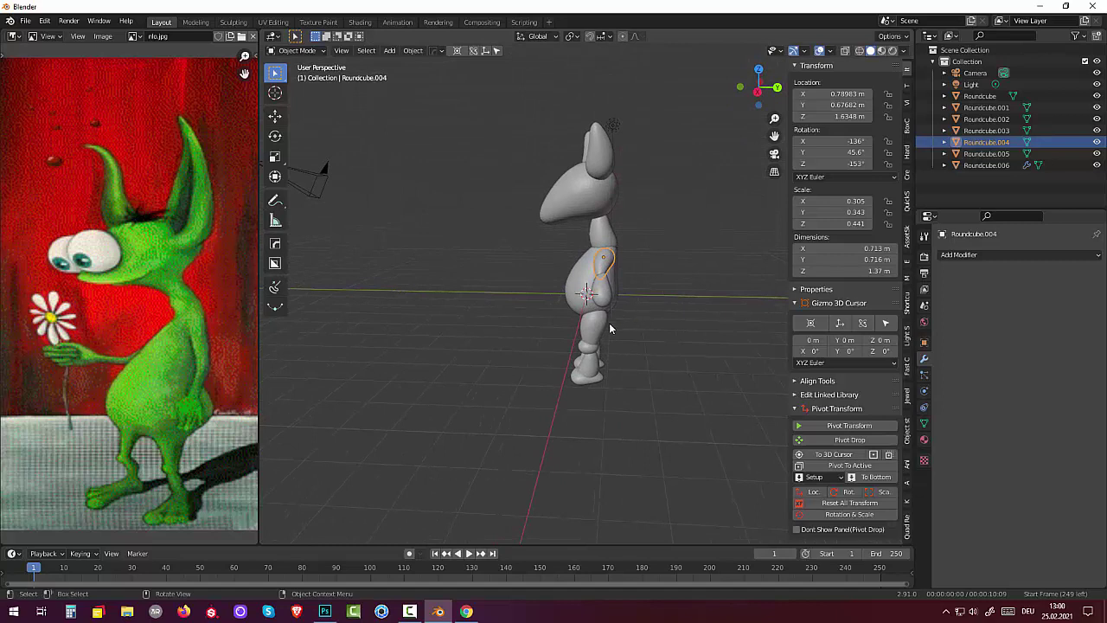
- Flip the upper arm 180° around the X axis
{"action": "key", "text": "r"}
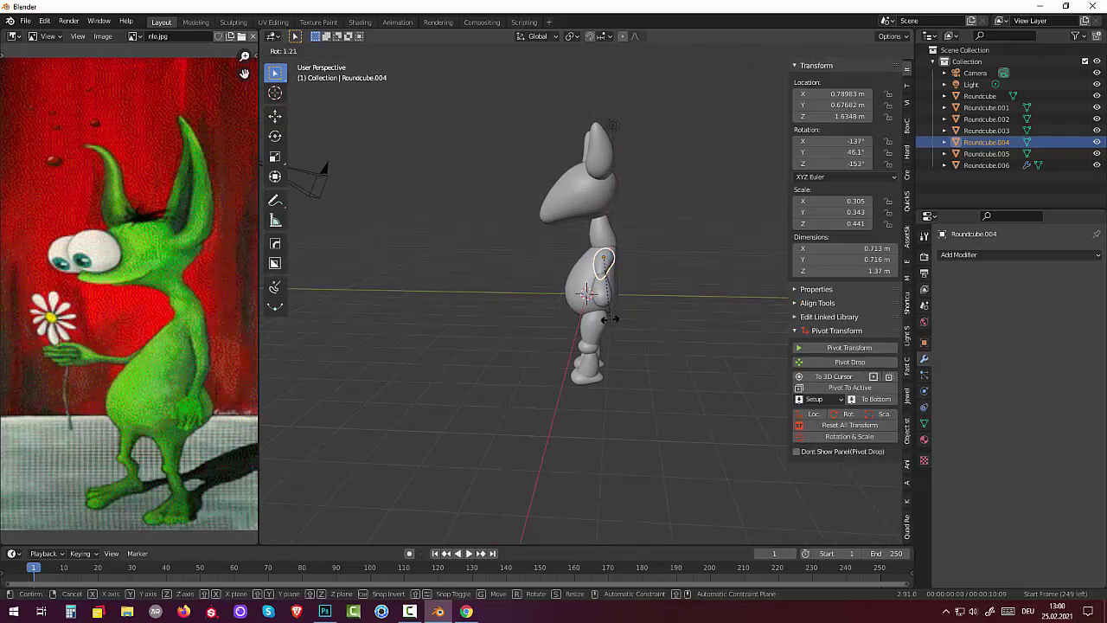
{"action": "type", "text": "x1"}
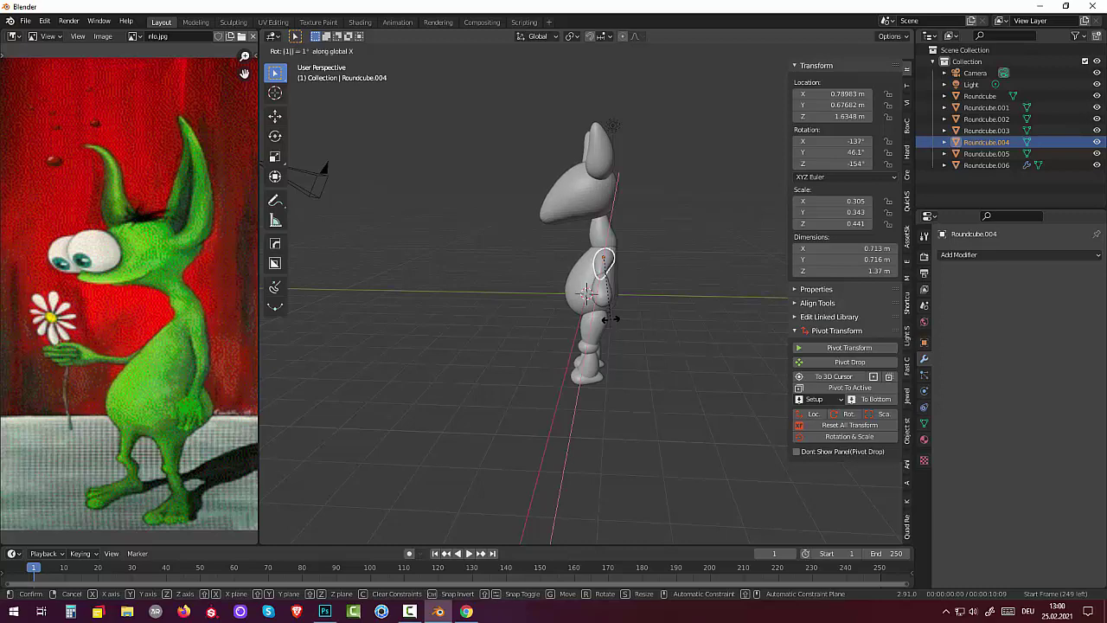
{"action": "type", "text": "80"}
{"action": "key", "text": "Return"}
{"action": "mouse_move", "coordinate": [613, 317]}
{"action": "middle_mouse_down"}
{"action": "mouse_move", "coordinate": [605, 355]}
{"action": "mouse_move", "coordinate": [567, 388]}
{"action": "mouse_move", "coordinate": [678, 346]}
{"action": "mouse_move", "coordinate": [748, 288]}
{"action": "mouse_move", "coordinate": [724, 301]}
{"action": "mouse_move", "coordinate": [690, 291]}
{"action": "middle_mouse_up"}
{"action": "key", "text": "t"}
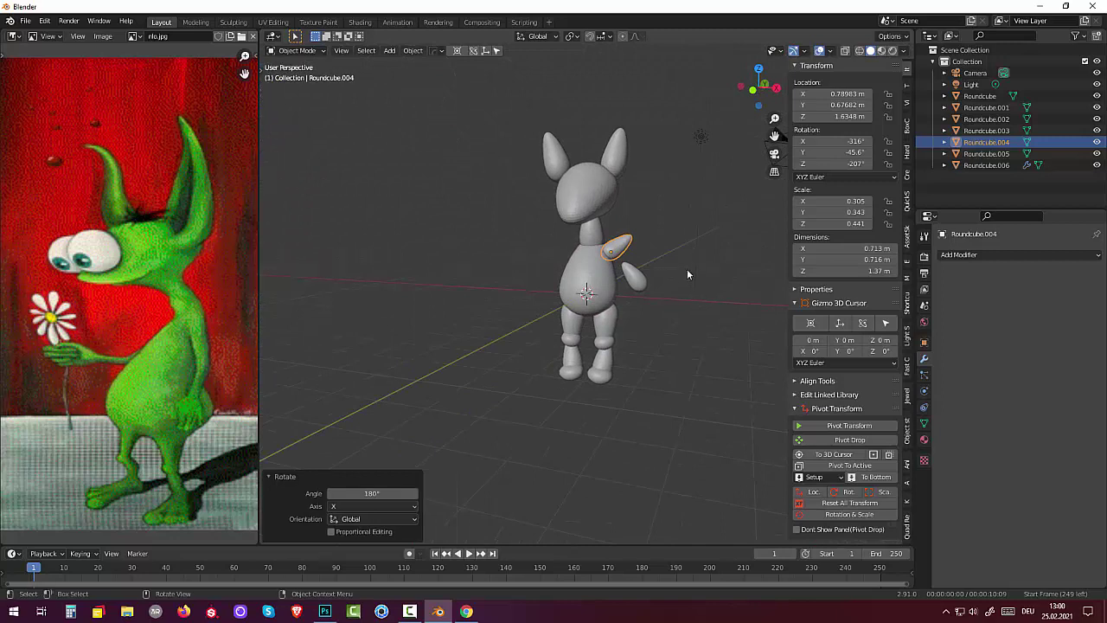
{"action": "left_click", "coordinate": [624, 247]}
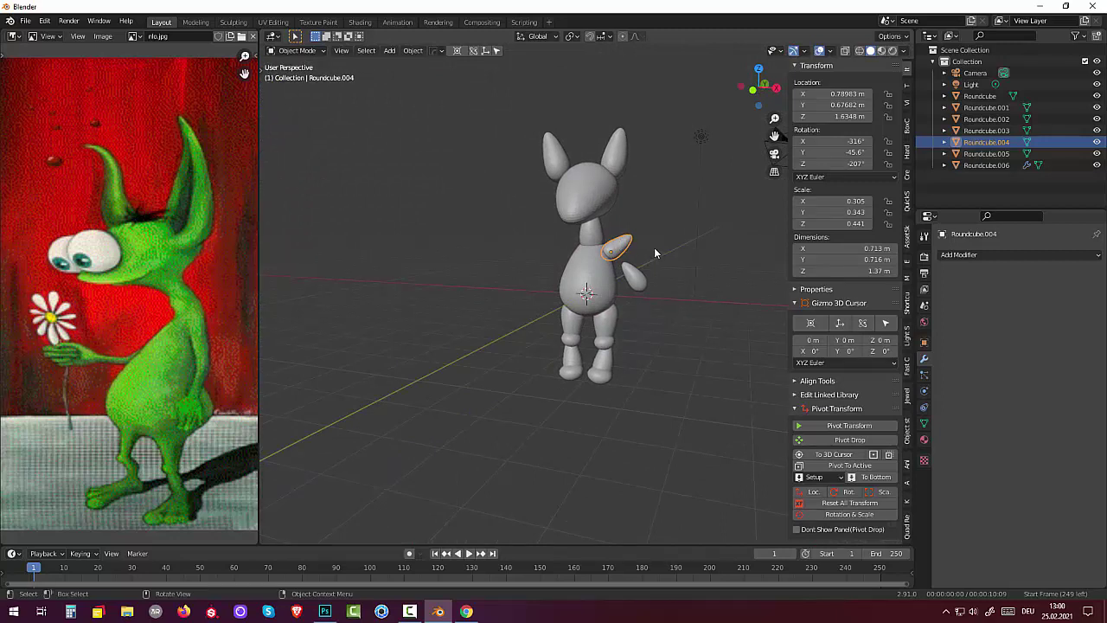
- Angle the upper arm at the shoulder, adding a -17.5° tilt
{"action": "key", "text": "r"}
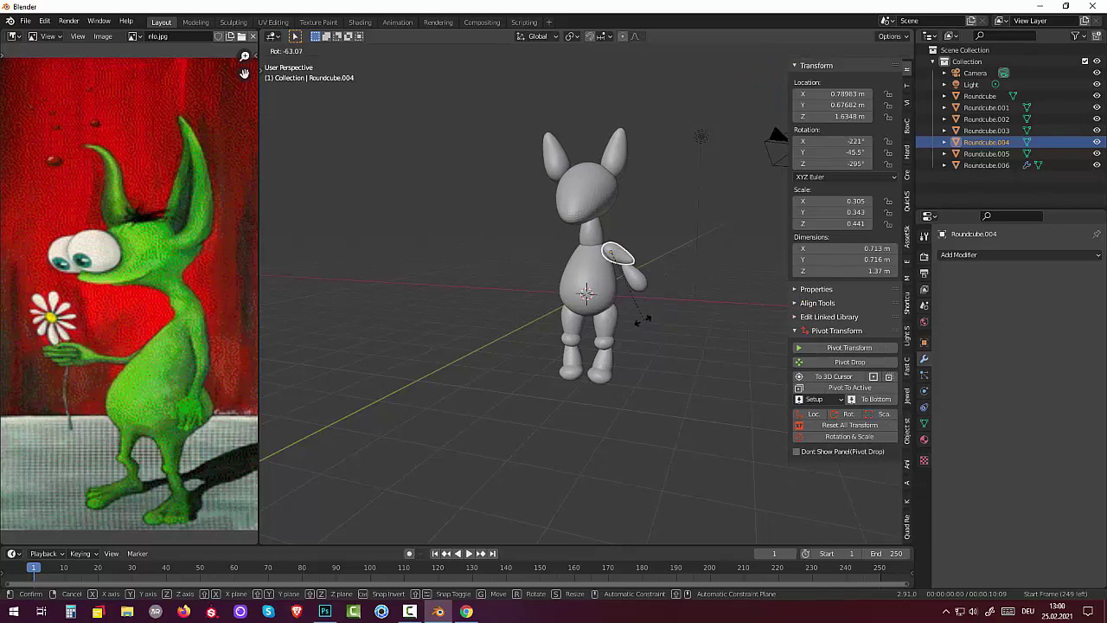
{"action": "left_click", "coordinate": [644, 322]}
{"action": "mouse_move", "coordinate": [670, 322]}
{"action": "middle_mouse_down"}
{"action": "mouse_move", "coordinate": [565, 346]}
{"action": "mouse_move", "coordinate": [569, 317]}
{"action": "mouse_move", "coordinate": [689, 273]}
{"action": "middle_mouse_up"}
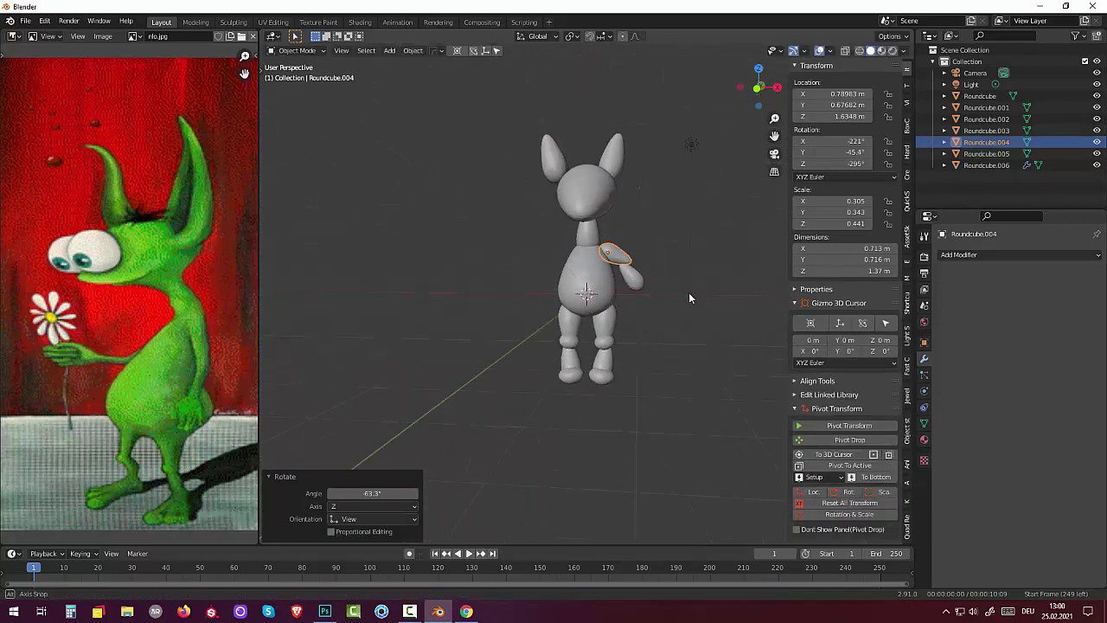
{"action": "key", "text": "r"}
{"action": "left_click", "coordinate": [636, 265]}
{"action": "mouse_move", "coordinate": [642, 281]}
{"action": "middle_mouse_down"}
{"action": "mouse_move", "coordinate": [555, 304]}
{"action": "mouse_move", "coordinate": [619, 288]}
{"action": "mouse_move", "coordinate": [571, 304]}
{"action": "mouse_move", "coordinate": [545, 299]}
{"action": "mouse_move", "coordinate": [534, 273]}
{"action": "mouse_move", "coordinate": [718, 278]}
{"action": "mouse_move", "coordinate": [636, 286]}
{"action": "middle_mouse_up"}
- Scale the forearm Roundcube.005 down by 0.692
{"action": "left_click", "coordinate": [619, 288]}
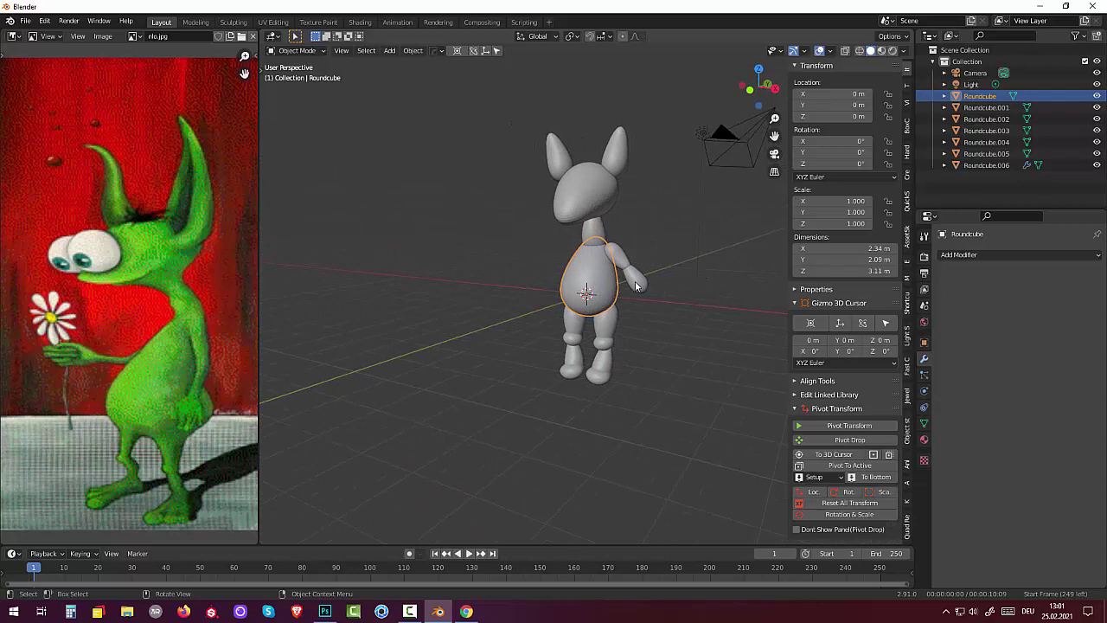
{"action": "left_click", "coordinate": [635, 281]}
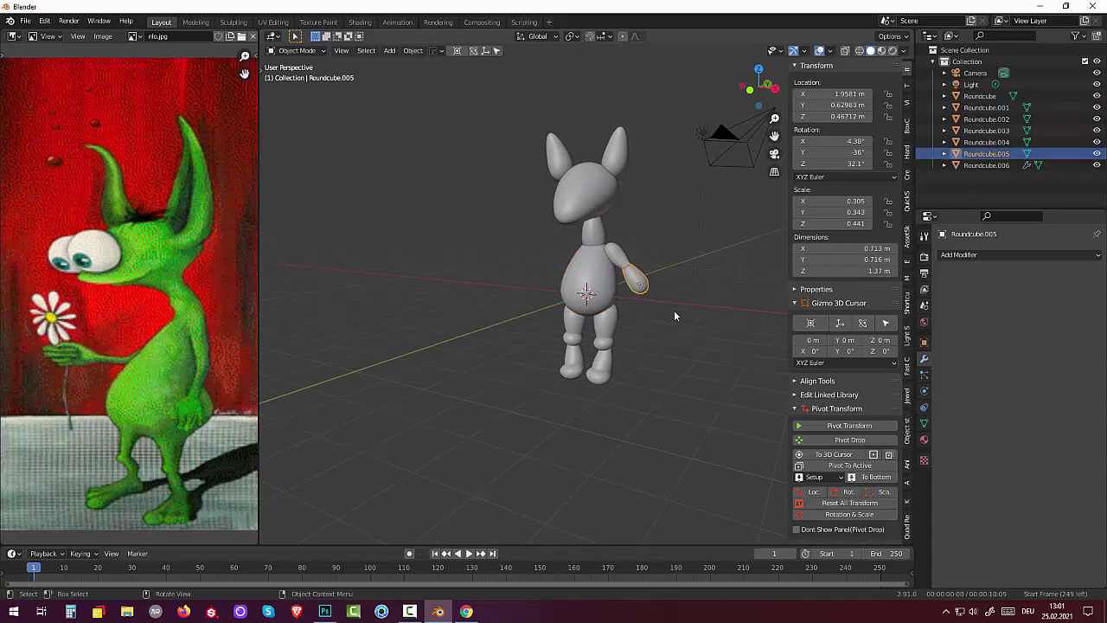
{"action": "key", "text": "s"}
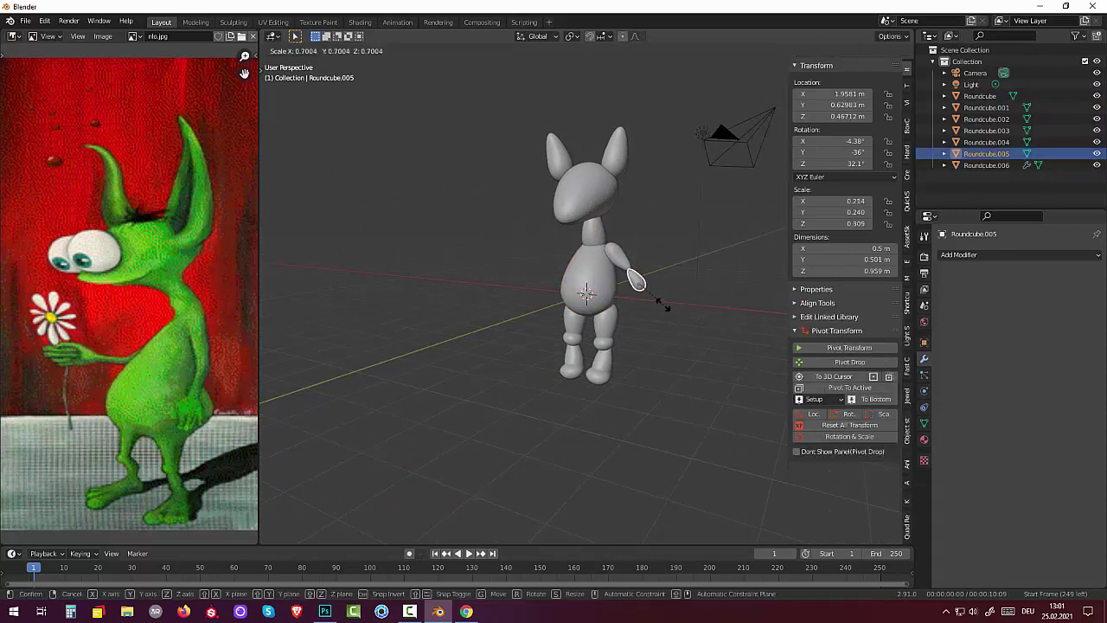
{"action": "left_click", "coordinate": [664, 301]}
{"action": "middle_click_drag", "start_coordinate": [664, 301], "coordinate": [704, 295]}
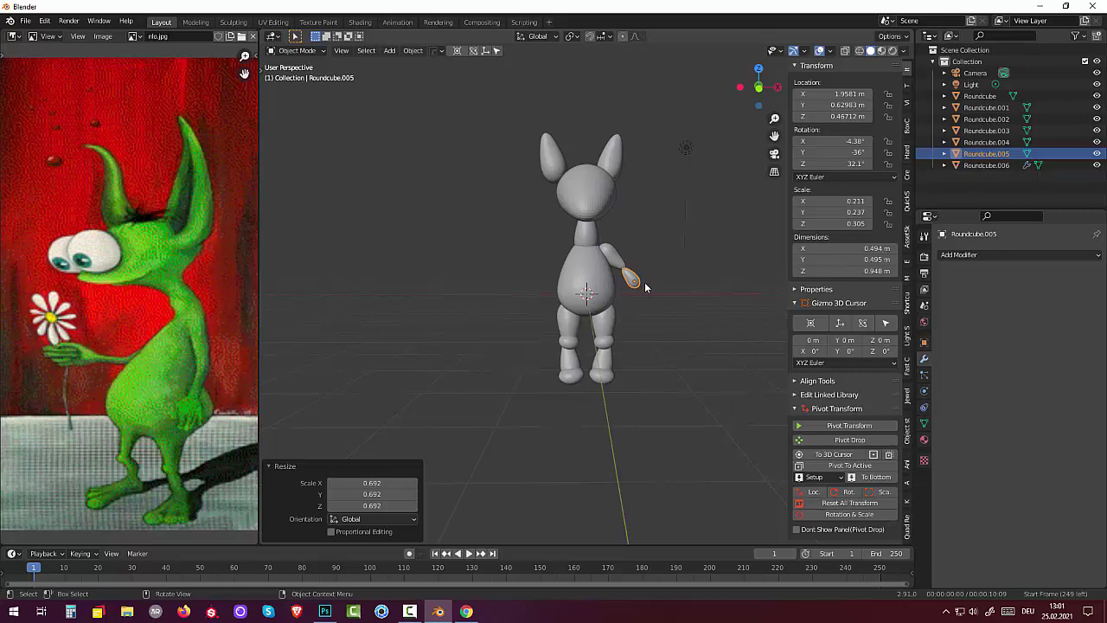
- Move the Roundcube.005 hand piece toward the end of the arm
{"action": "key", "text": "g"}
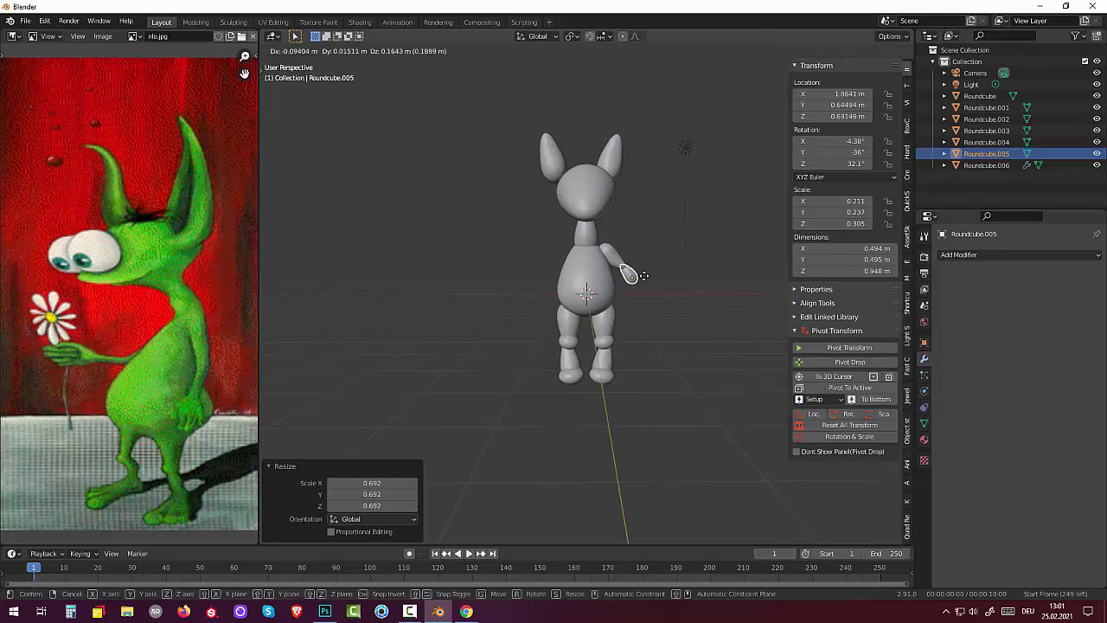
{"action": "left_click", "coordinate": [643, 275]}
{"action": "middle_click_drag", "start_coordinate": [659, 239], "coordinate": [564, 299]}
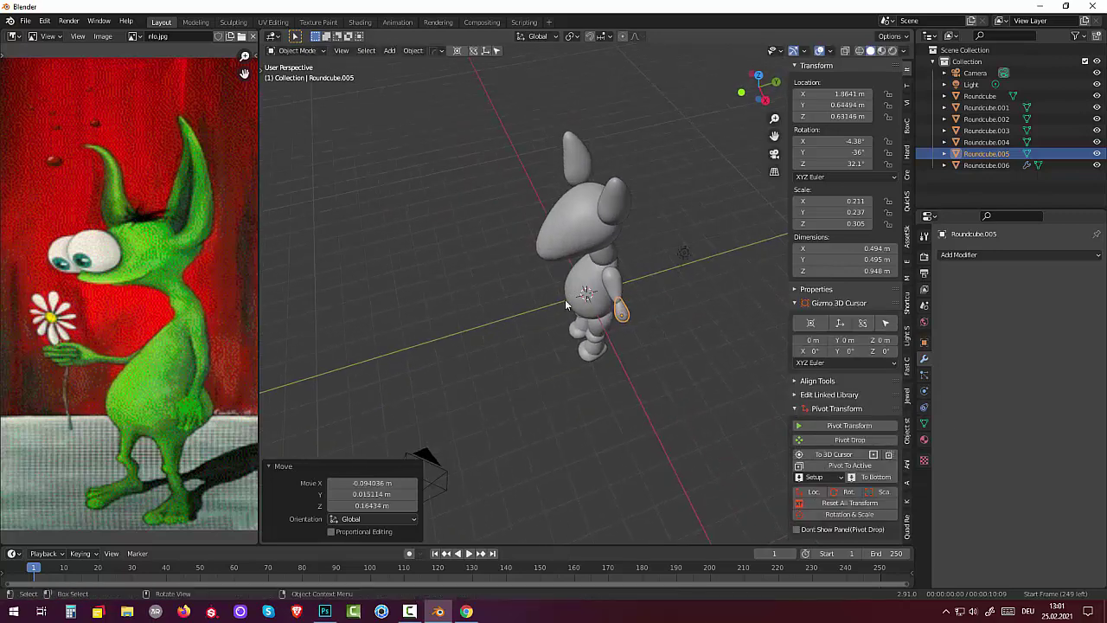
{"action": "scroll", "coordinate": [565, 299], "scroll_direction": "up", "scroll_amount": 2}
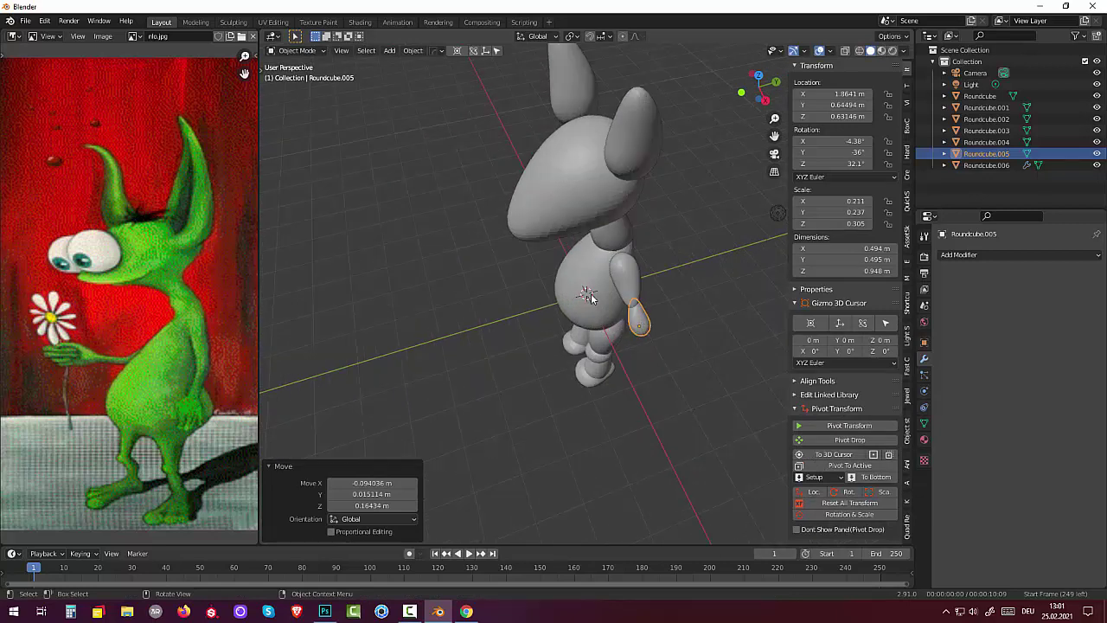
{"action": "left_click", "coordinate": [642, 325]}
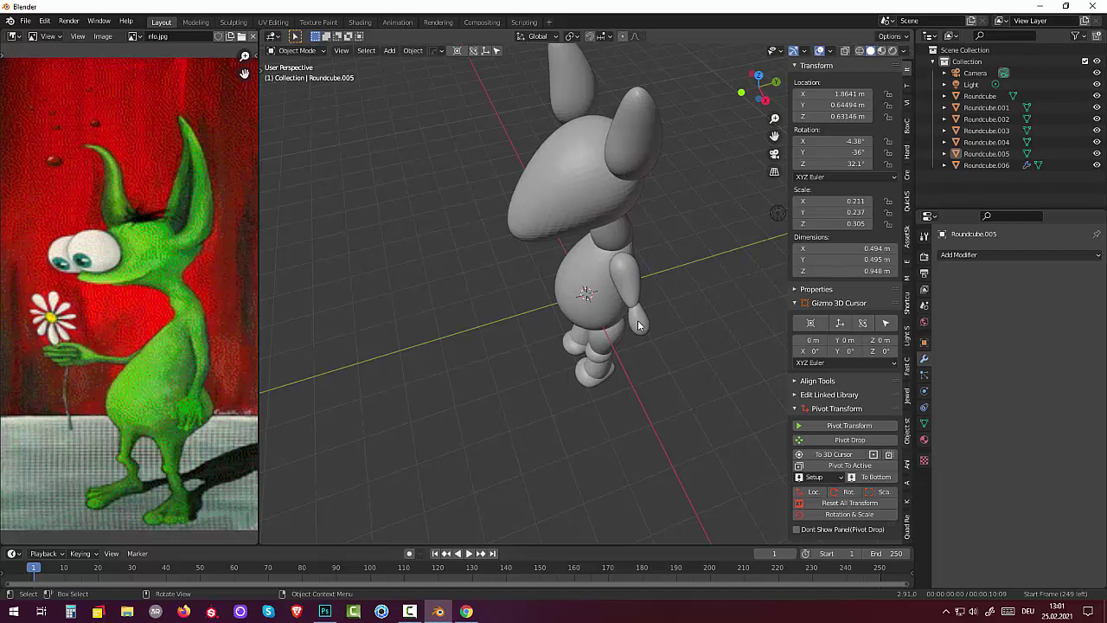
{"action": "left_click", "coordinate": [638, 321]}
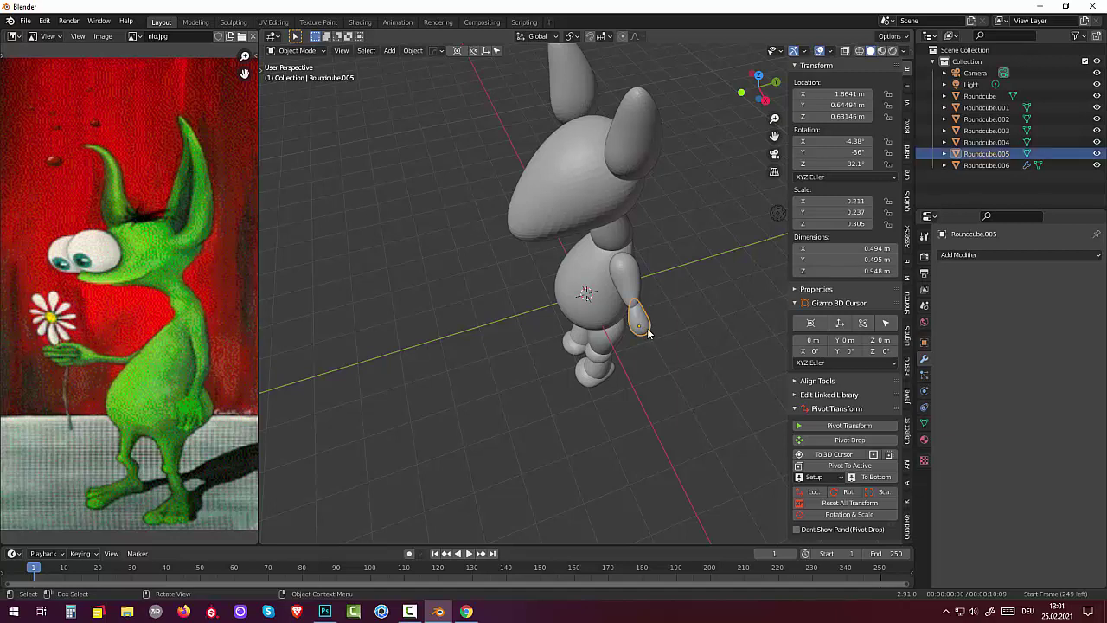
- Flip the hand 180° around the X axis
{"action": "key", "text": "r"}
{"action": "type", "text": "x"}
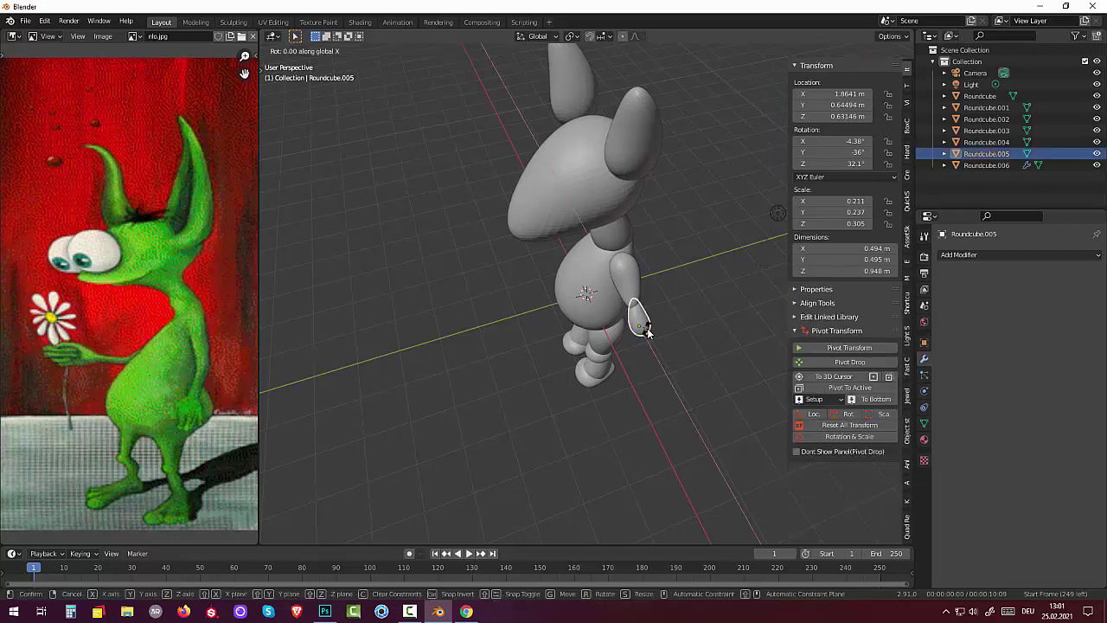
{"action": "type", "text": "180"}
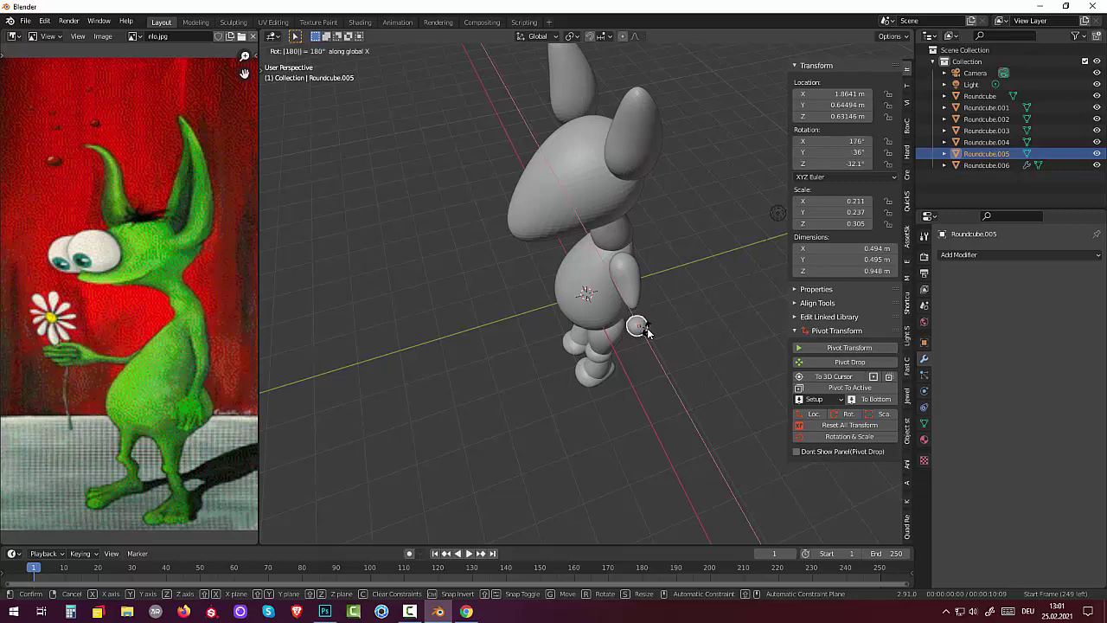
{"action": "key", "text": "Return"}
{"action": "mouse_move", "coordinate": [637, 321]}
{"action": "middle_mouse_down"}
{"action": "mouse_move", "coordinate": [725, 335]}
{"action": "mouse_move", "coordinate": [737, 314]}
{"action": "mouse_move", "coordinate": [720, 334]}
{"action": "mouse_move", "coordinate": [646, 363]}
{"action": "mouse_move", "coordinate": [611, 361]}
{"action": "mouse_move", "coordinate": [504, 309]}
{"action": "middle_mouse_up"}
- Rotate the hand further by 88.6° and then -44.8° to angle it onto the arm
{"action": "key", "text": "r"}
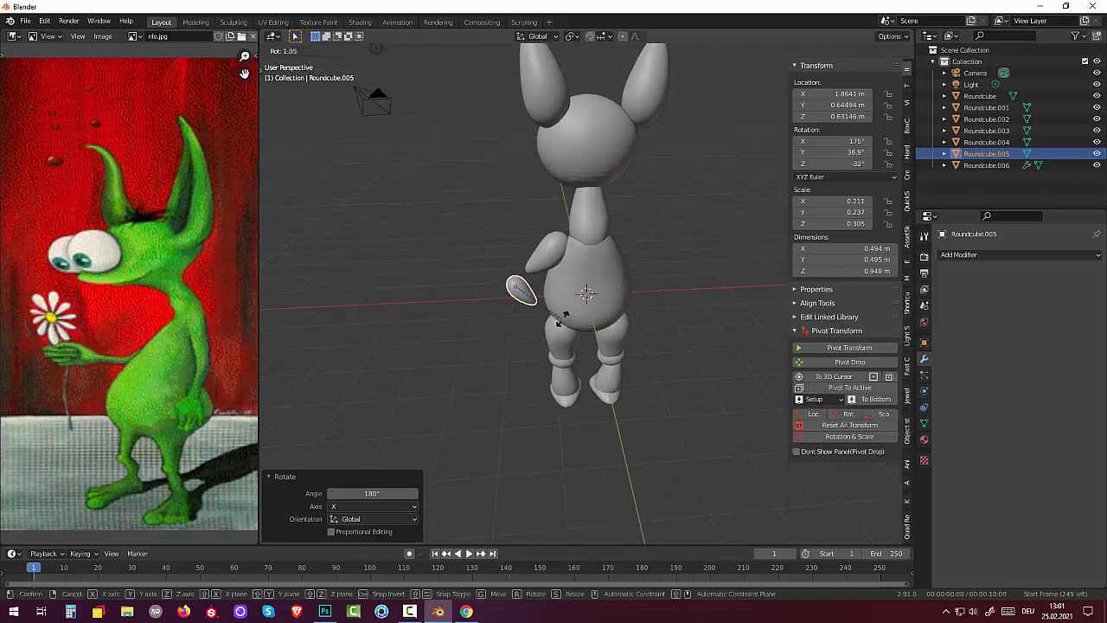
{"action": "left_click", "coordinate": [557, 239]}
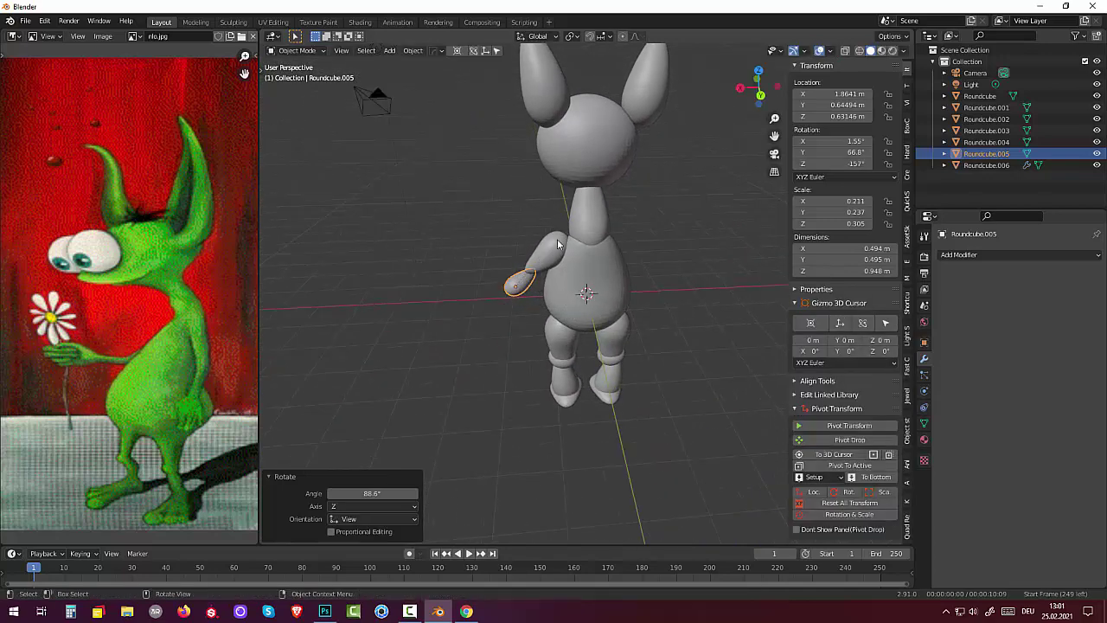
{"action": "middle_click_drag", "start_coordinate": [557, 239], "coordinate": [649, 297]}
{"action": "key", "text": "r"}
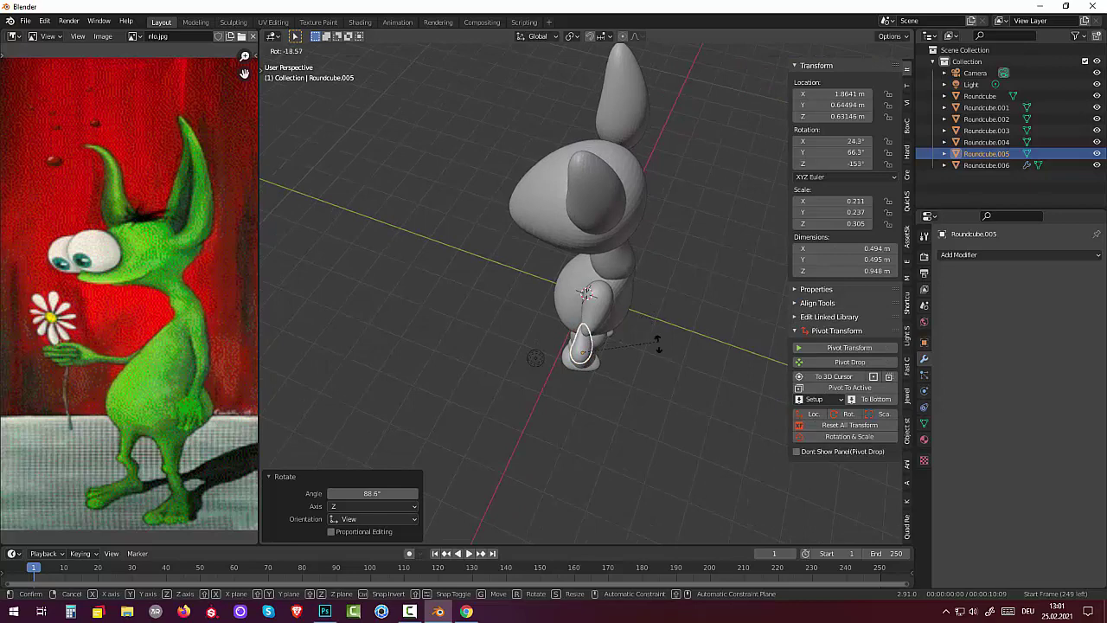
{"action": "left_click", "coordinate": [656, 375]}
{"action": "mouse_move", "coordinate": [656, 375]}
{"action": "middle_mouse_down"}
{"action": "mouse_move", "coordinate": [635, 400]}
{"action": "mouse_move", "coordinate": [667, 389]}
{"action": "mouse_move", "coordinate": [669, 375]}
{"action": "middle_mouse_up"}
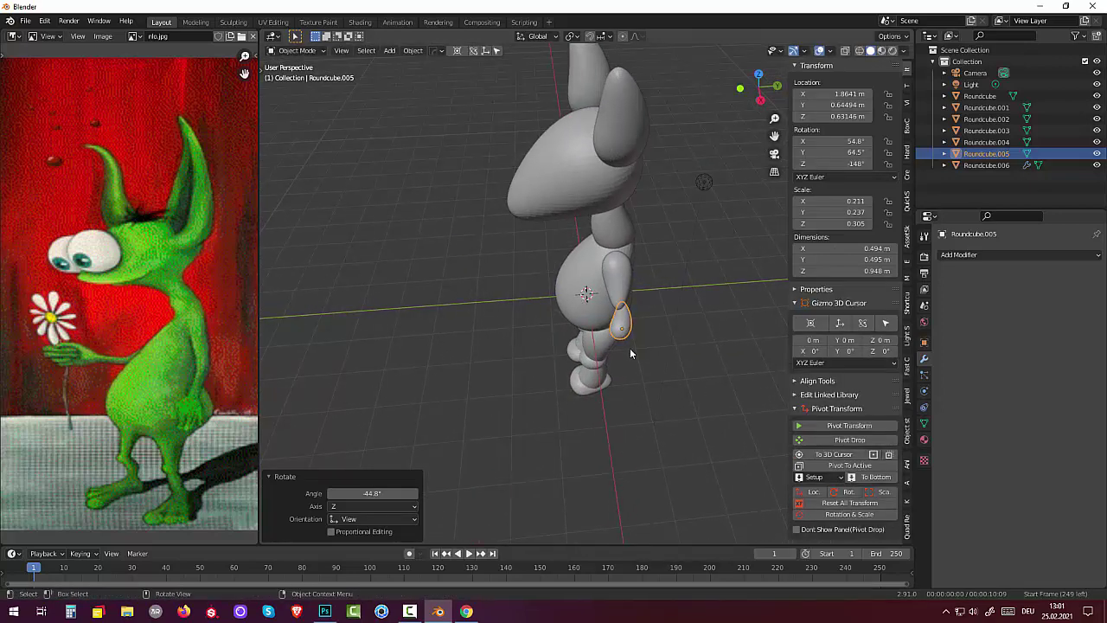
- Nudge the hand's position, deselect it, and return to a front view
{"action": "key", "text": "g"}
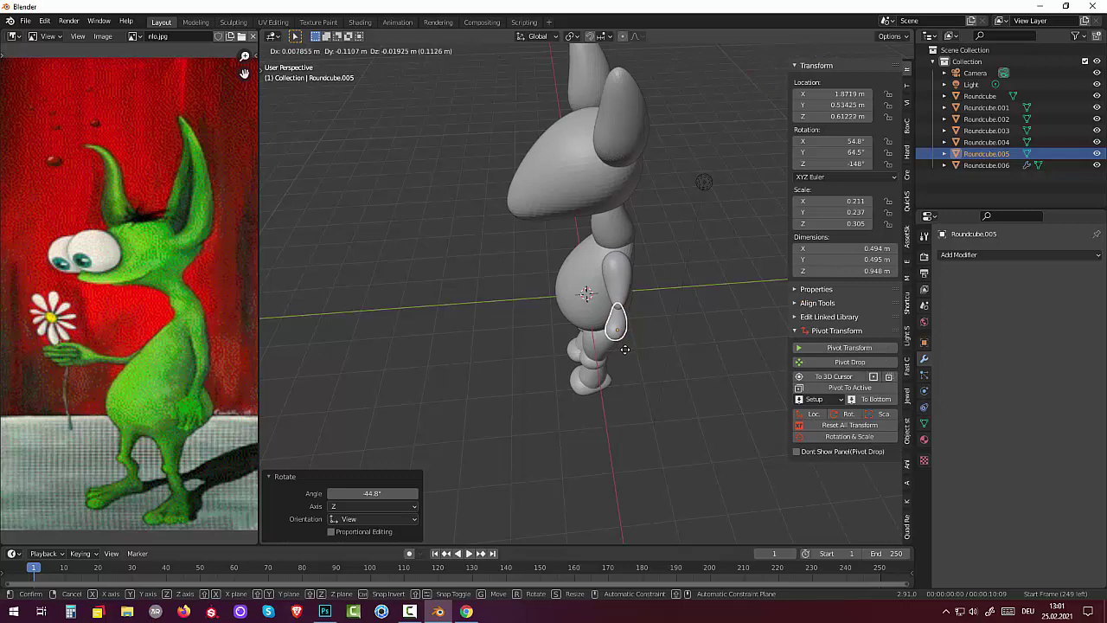
{"action": "key", "text": "Escape"}
{"action": "left_click", "coordinate": [630, 382]}
{"action": "mouse_move", "coordinate": [629, 382]}
{"action": "middle_mouse_down"}
{"action": "mouse_move", "coordinate": [681, 316]}
{"action": "mouse_move", "coordinate": [729, 325]}
{"action": "mouse_move", "coordinate": [716, 326]}
{"action": "middle_mouse_up"}
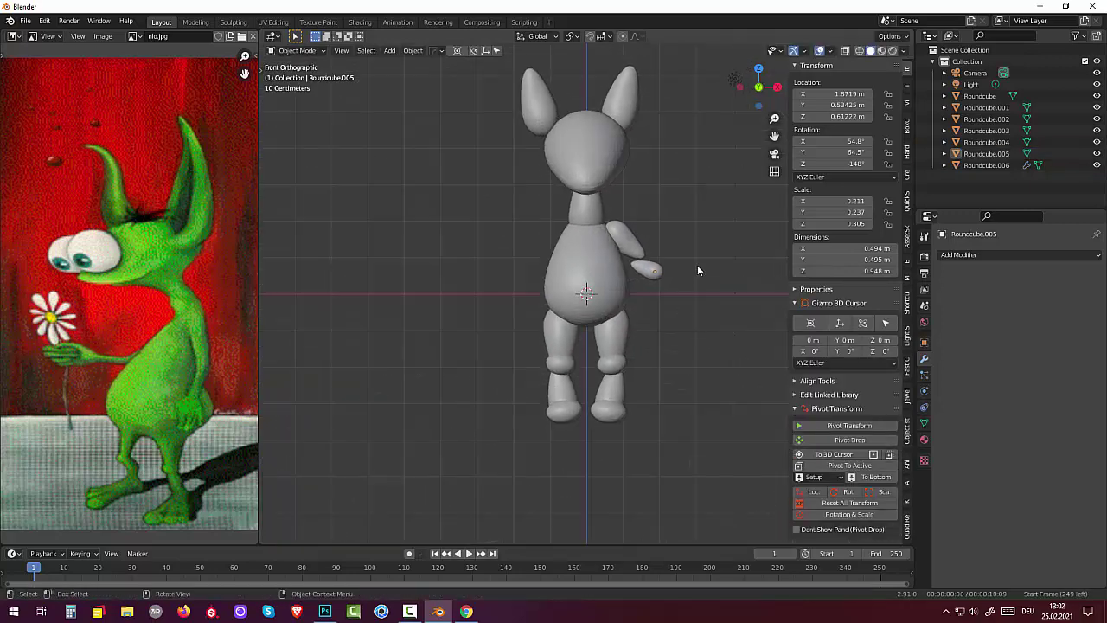
- Tilt the hand a further -29.2° about Z, check it from the side, then bring up the Add menu
{"action": "left_click", "coordinate": [656, 270]}
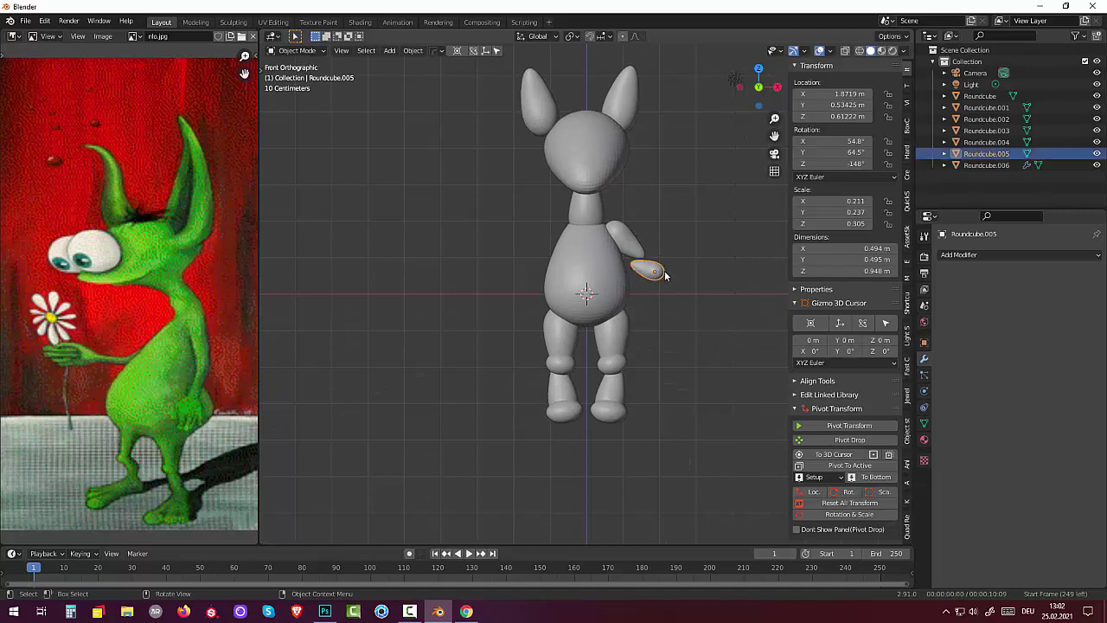
{"action": "key", "text": "r"}
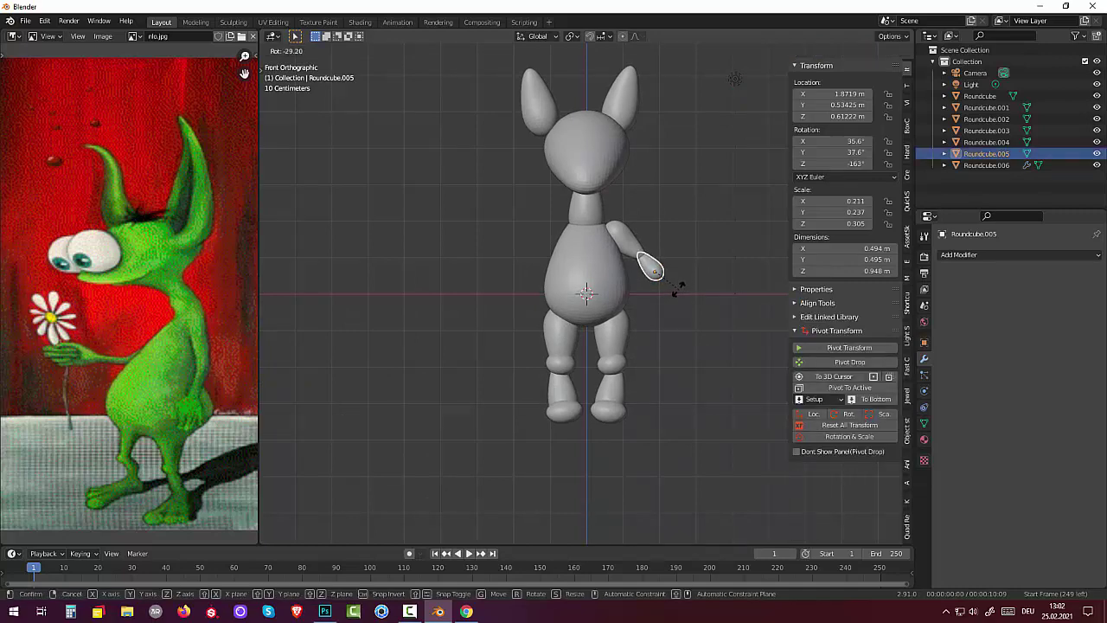
{"action": "left_click", "coordinate": [678, 289]}
{"action": "mouse_move", "coordinate": [678, 289]}
{"action": "middle_mouse_down"}
{"action": "mouse_move", "coordinate": [573, 355]}
{"action": "mouse_move", "coordinate": [623, 342]}
{"action": "middle_mouse_up"}
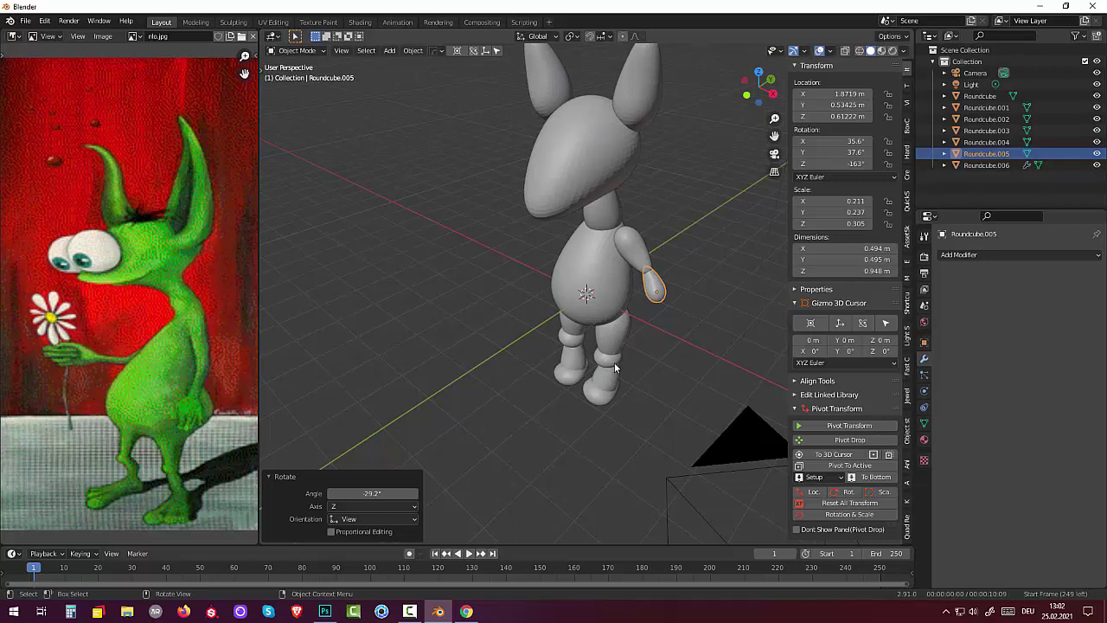
{"action": "mouse_move", "coordinate": [616, 362]}
{"action": "middle_mouse_down"}
{"action": "mouse_move", "coordinate": [602, 331]}
{"action": "mouse_move", "coordinate": [609, 313]}
{"action": "mouse_move", "coordinate": [658, 315]}
{"action": "middle_mouse_up"}
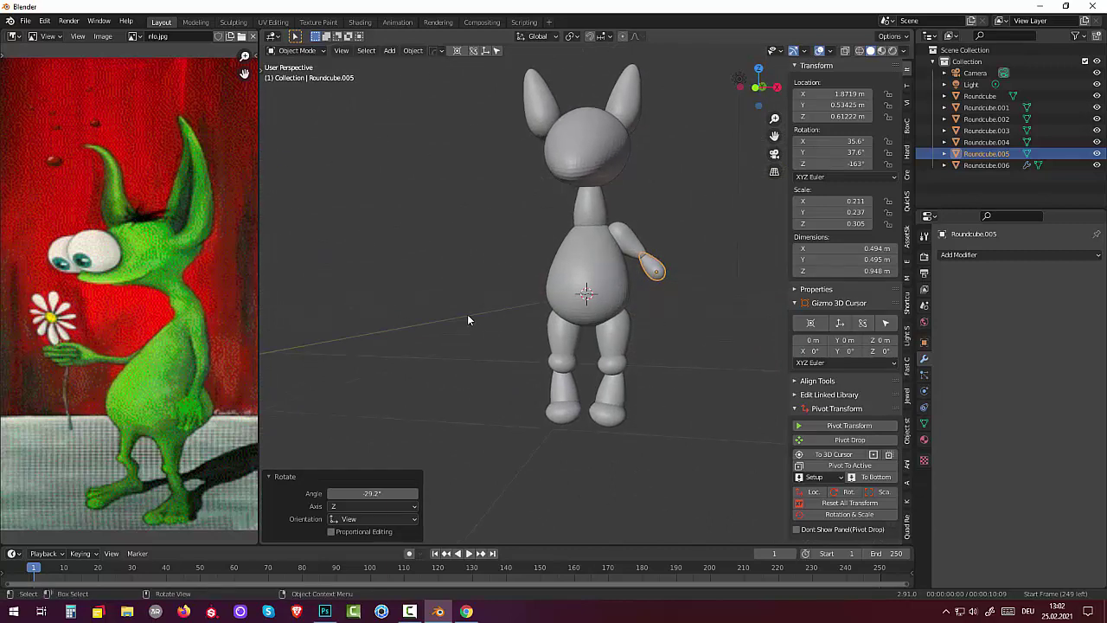
{"action": "key", "text": "shift+a"}
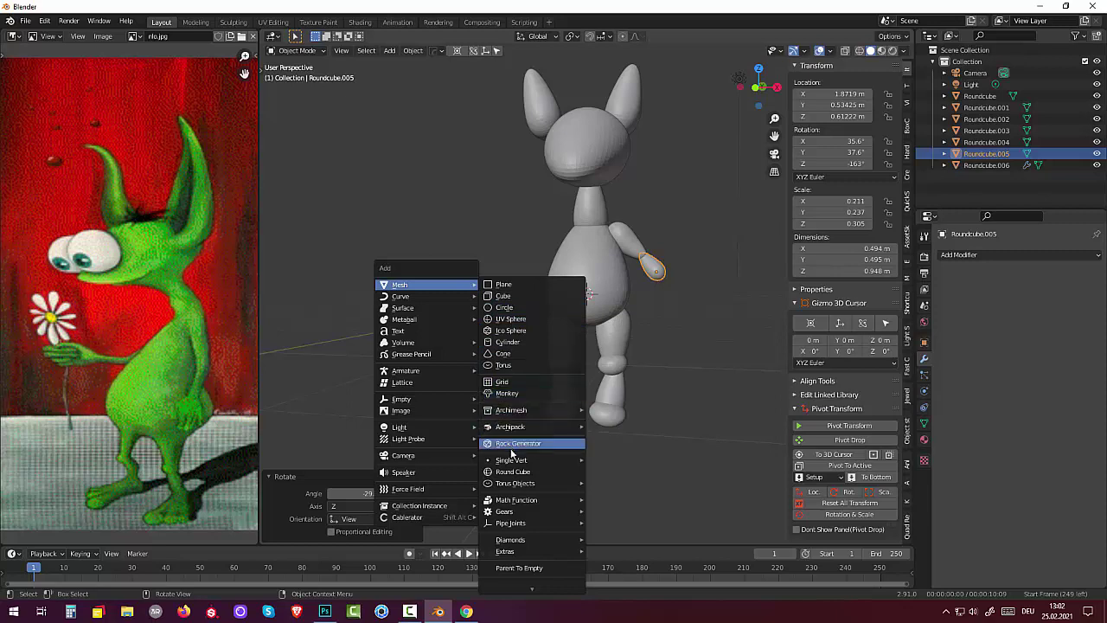
- Add a Round Cube and scale it down to 0.304
{"action": "left_click", "coordinate": [522, 474]}
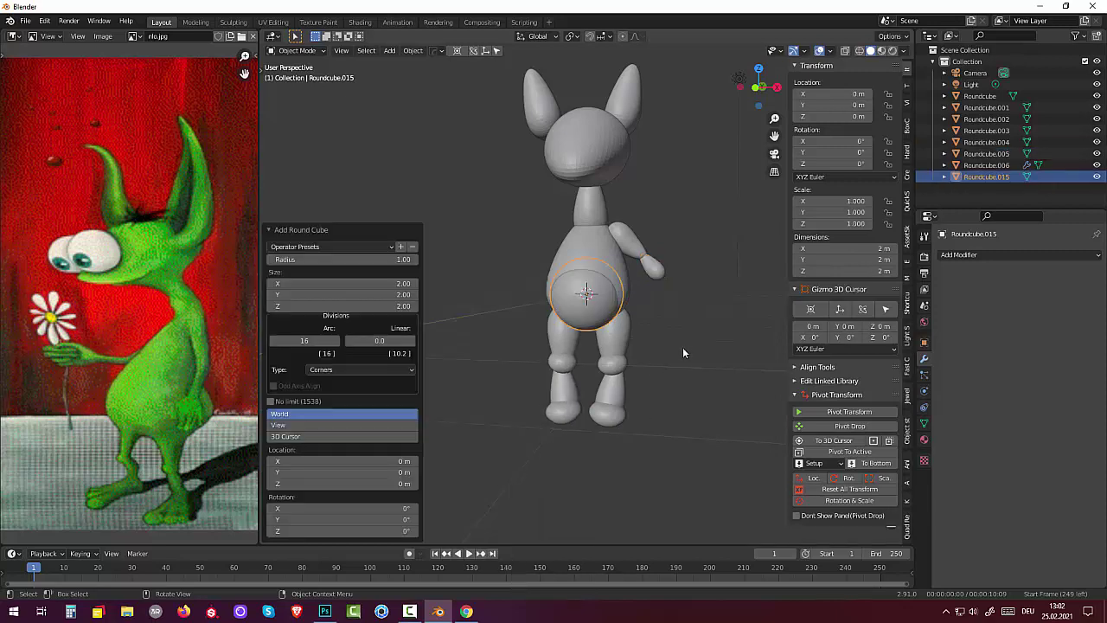
{"action": "key", "text": "s"}
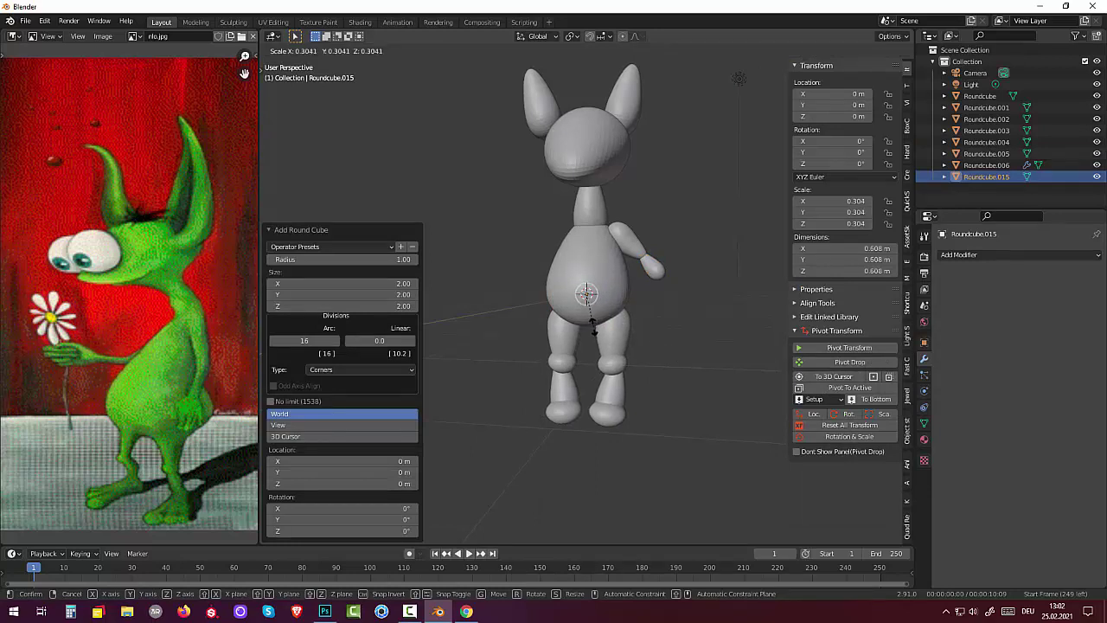
{"action": "left_click", "coordinate": [591, 322]}
{"action": "middle_click_drag", "start_coordinate": [591, 322], "coordinate": [344, 321]}
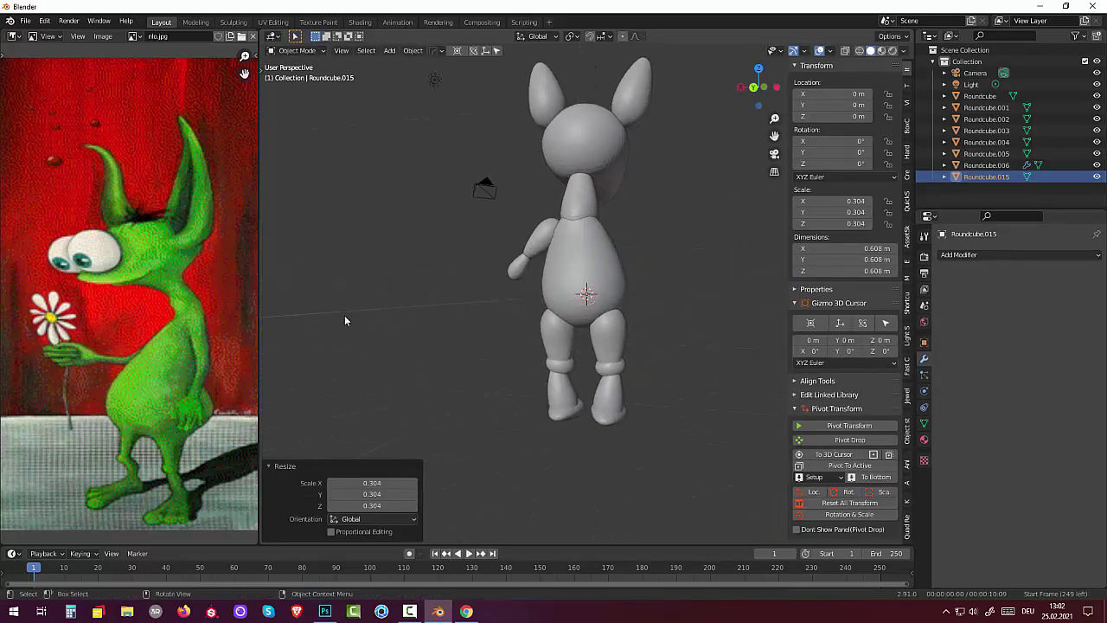
{"action": "middle_click_drag", "start_coordinate": [464, 320], "coordinate": [580, 305]}
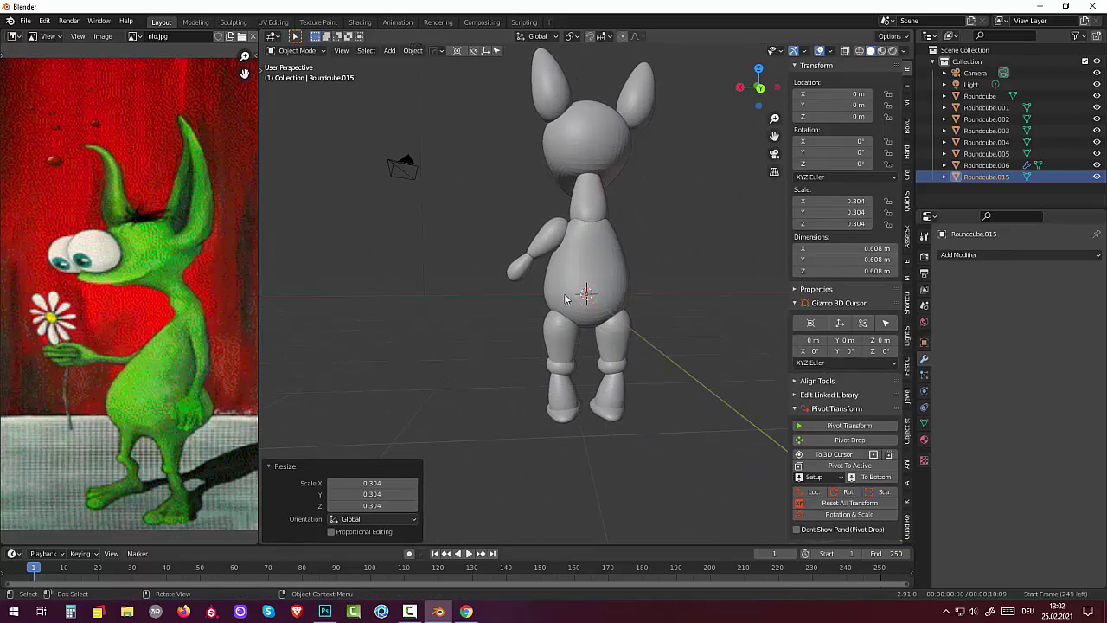
{"action": "key", "text": "KP_3"}
{"action": "mouse_move", "coordinate": [672, 303]}
{"action": "middle_mouse_down"}
{"action": "mouse_move", "coordinate": [734, 315]}
{"action": "mouse_move", "coordinate": [623, 315]}
{"action": "middle_mouse_up"}
- Move the small round cube to the end of the arm and check it from the side
{"action": "key", "text": "g"}
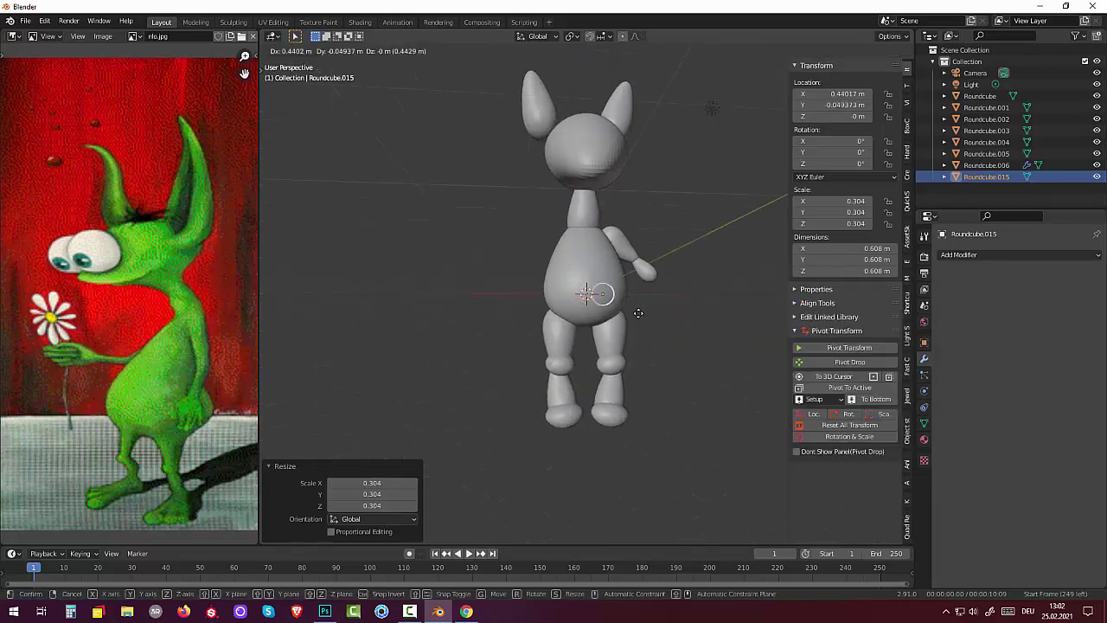
{"action": "left_click", "coordinate": [685, 300]}
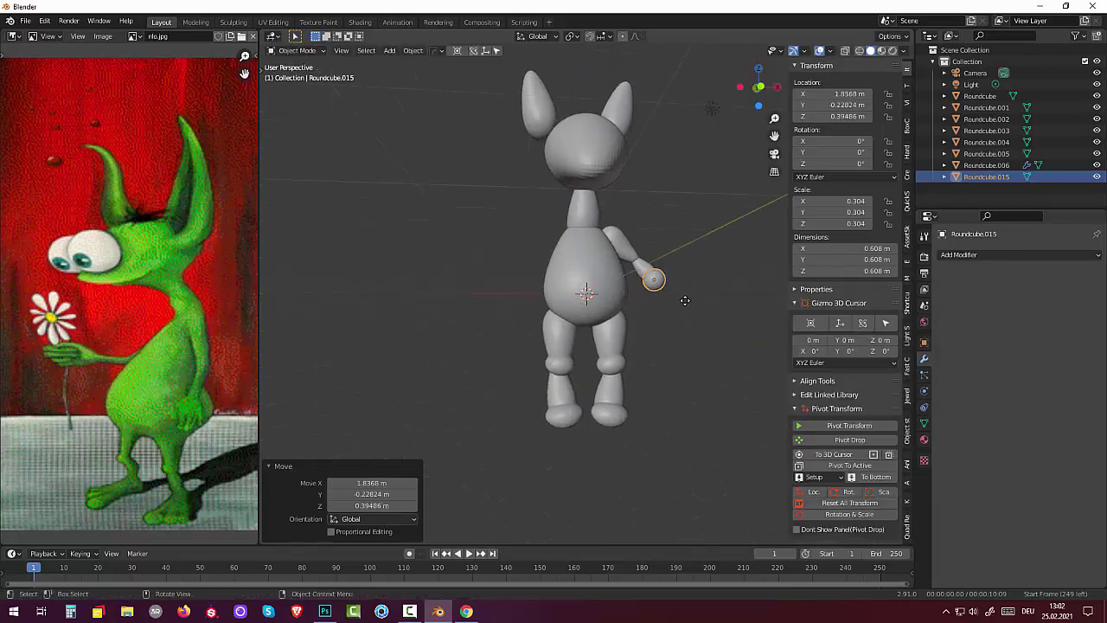
{"action": "middle_click_drag", "start_coordinate": [685, 300], "coordinate": [547, 320]}
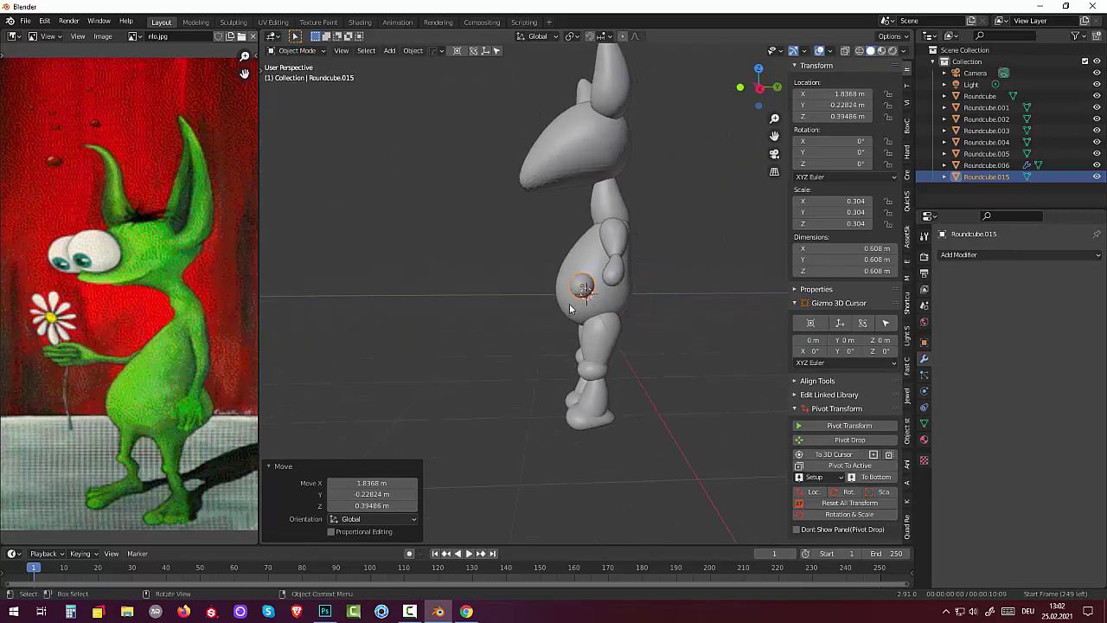
{"action": "key", "text": "g"}
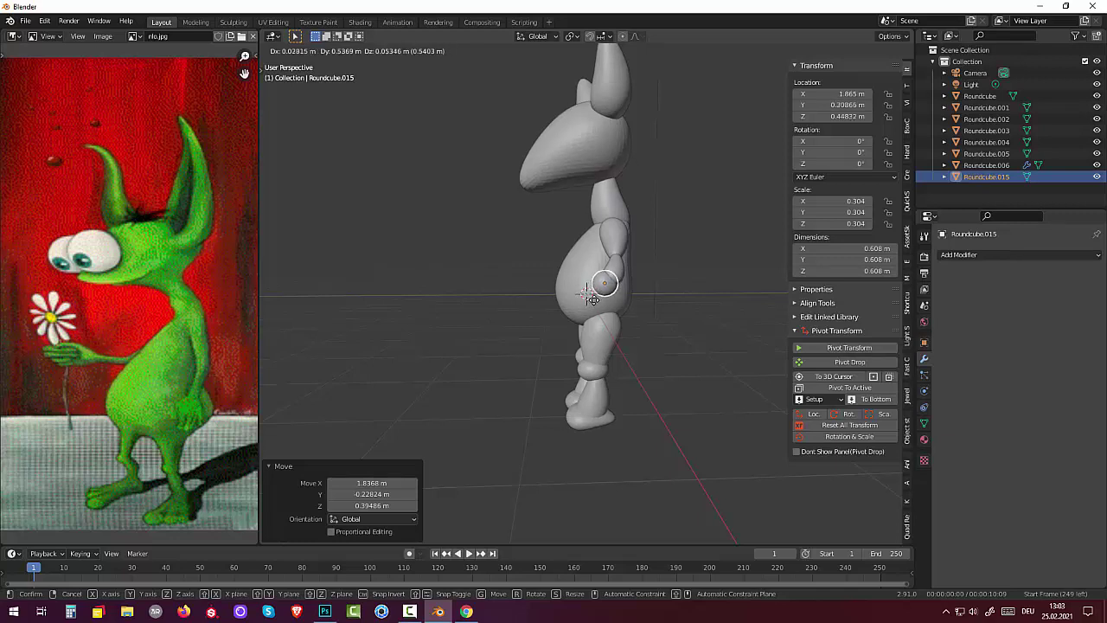
{"action": "left_click", "coordinate": [592, 298]}
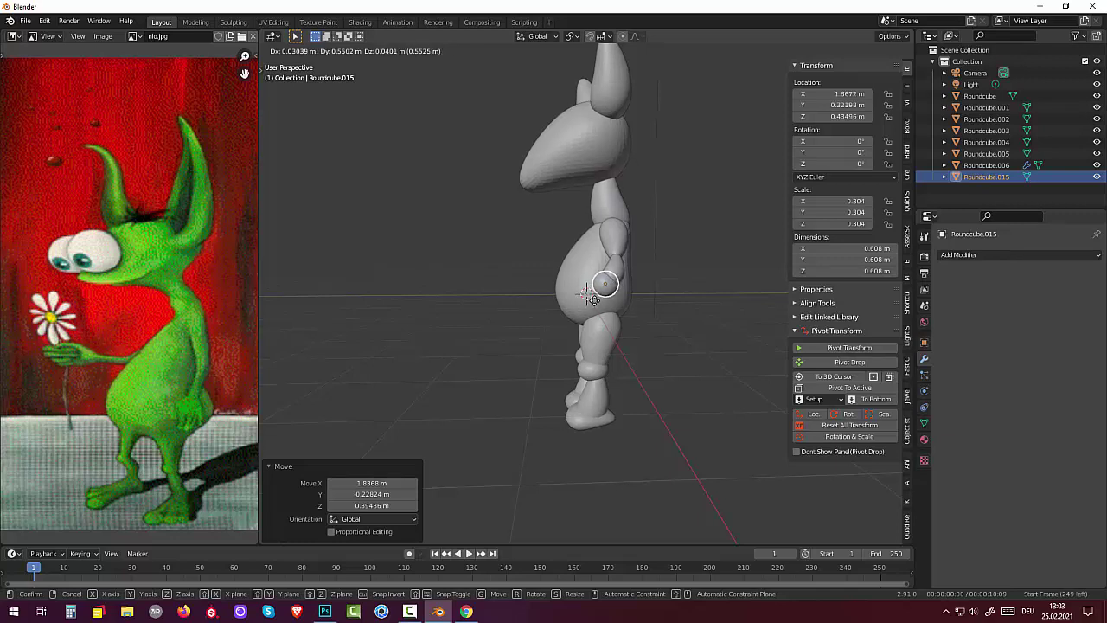
- Fine-tune the hand sphere onto the forearm's end at 2.1127, 0.35231, 0.41121 m
{"action": "left_click", "coordinate": [645, 317]}
{"action": "mouse_move", "coordinate": [644, 317]}
{"action": "middle_mouse_down"}
{"action": "mouse_move", "coordinate": [766, 373]}
{"action": "mouse_move", "coordinate": [687, 326]}
{"action": "middle_mouse_up"}
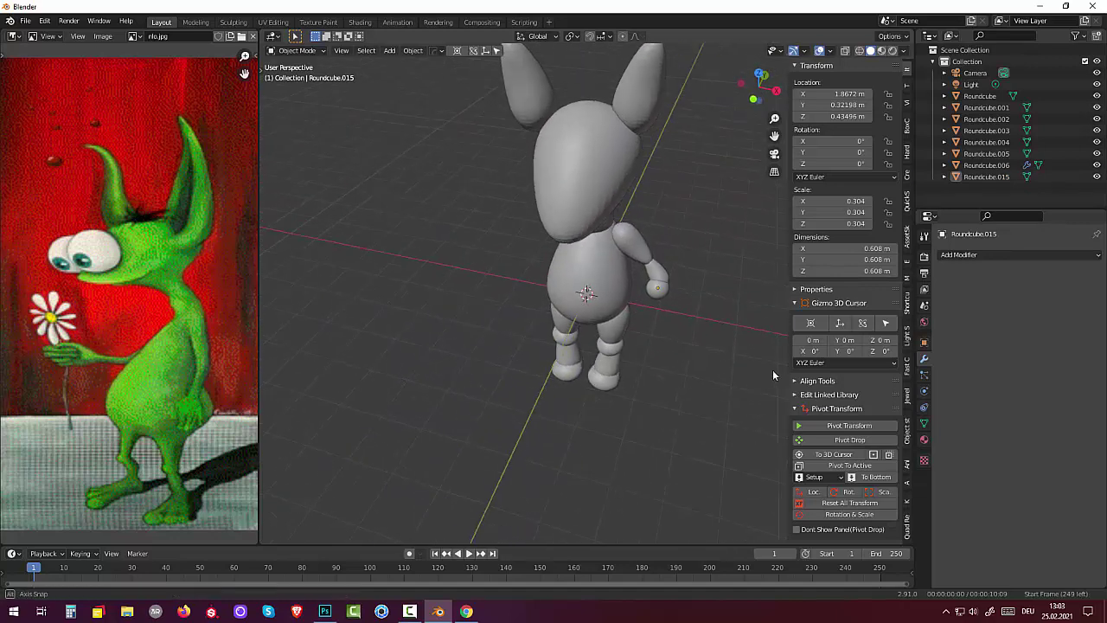
{"action": "left_click", "coordinate": [659, 285]}
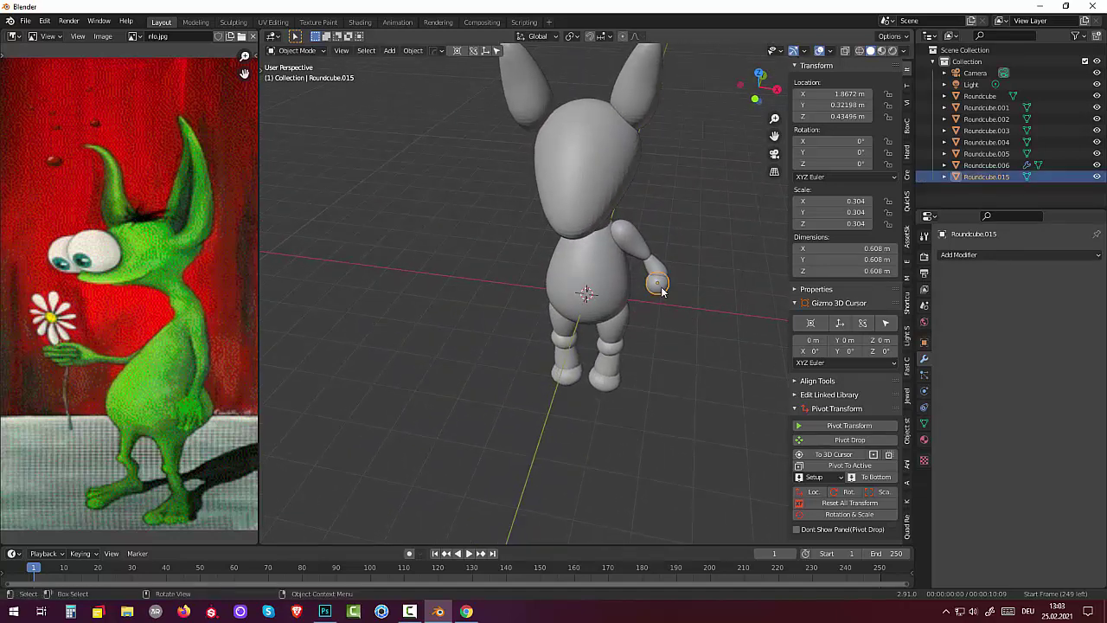
{"action": "key", "text": "g"}
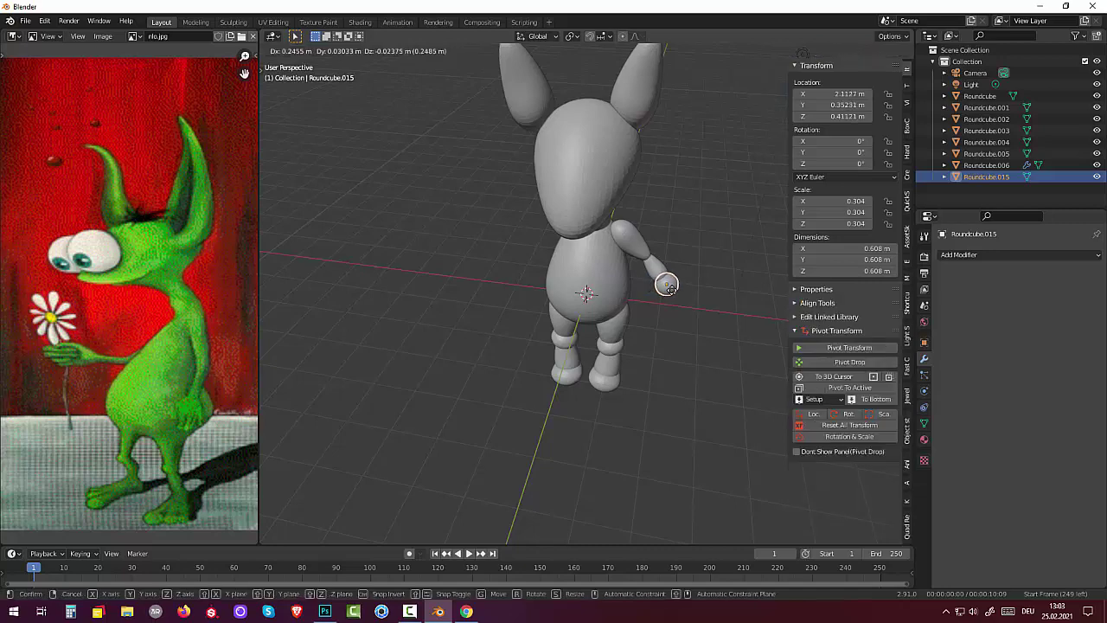
{"action": "left_click", "coordinate": [670, 288]}
{"action": "mouse_move", "coordinate": [670, 288]}
{"action": "middle_mouse_down"}
{"action": "mouse_move", "coordinate": [481, 253]}
{"action": "mouse_move", "coordinate": [689, 300]}
{"action": "middle_mouse_up"}
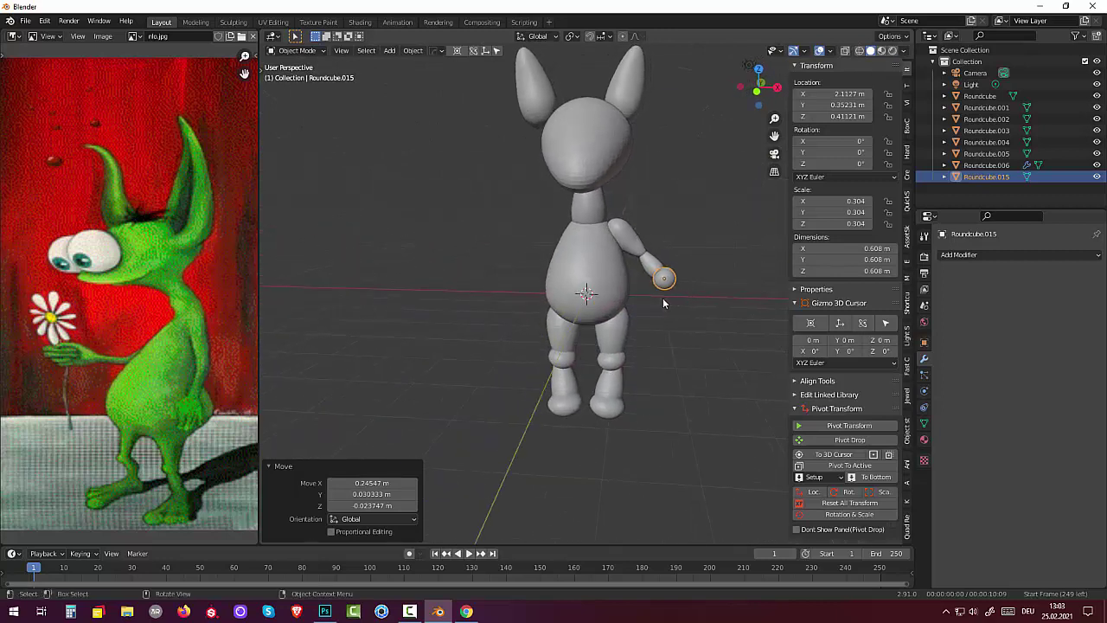
- Join the upper arm, hand and forearm into one object and apply all transforms
{"action": "left_click", "coordinate": [632, 242]}
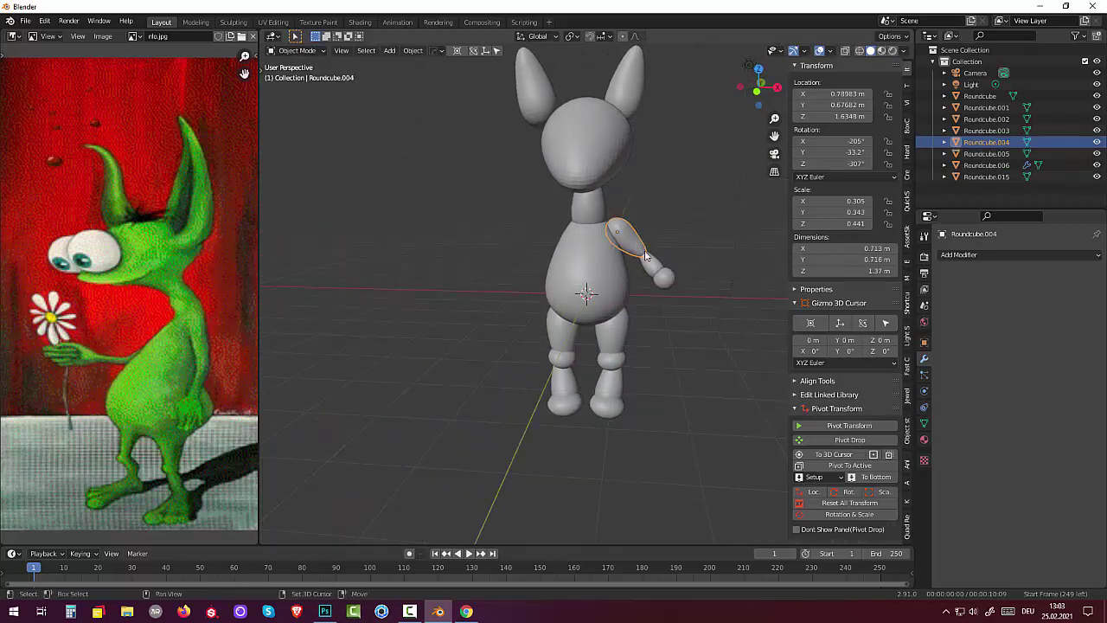
{"action": "left_click", "coordinate": [665, 278], "text": "shift"}
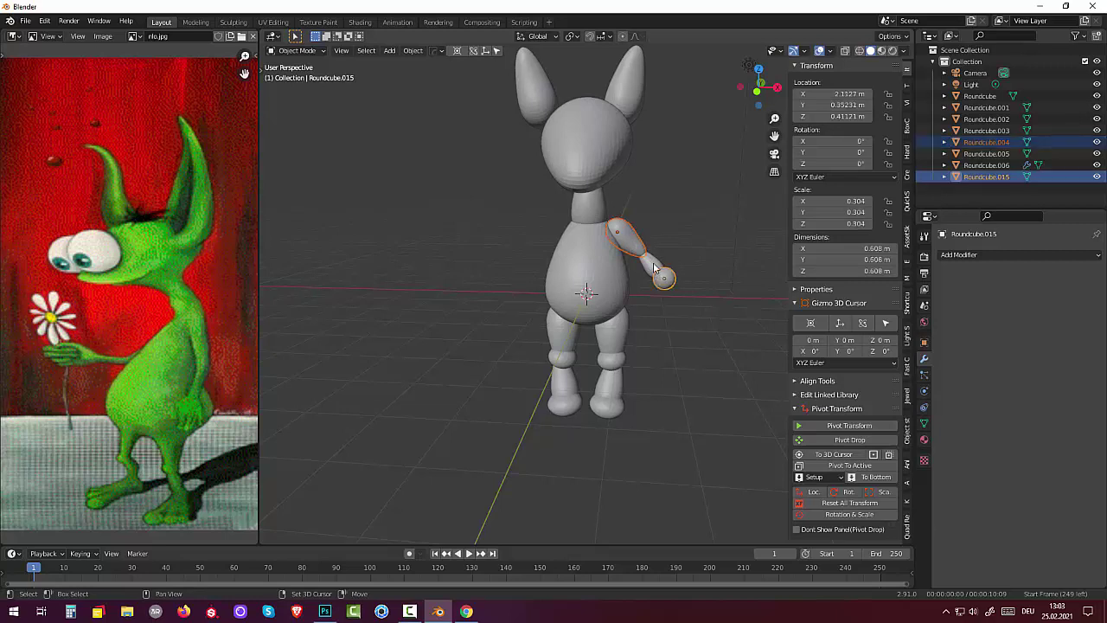
{"action": "left_click", "coordinate": [655, 267], "text": "shift"}
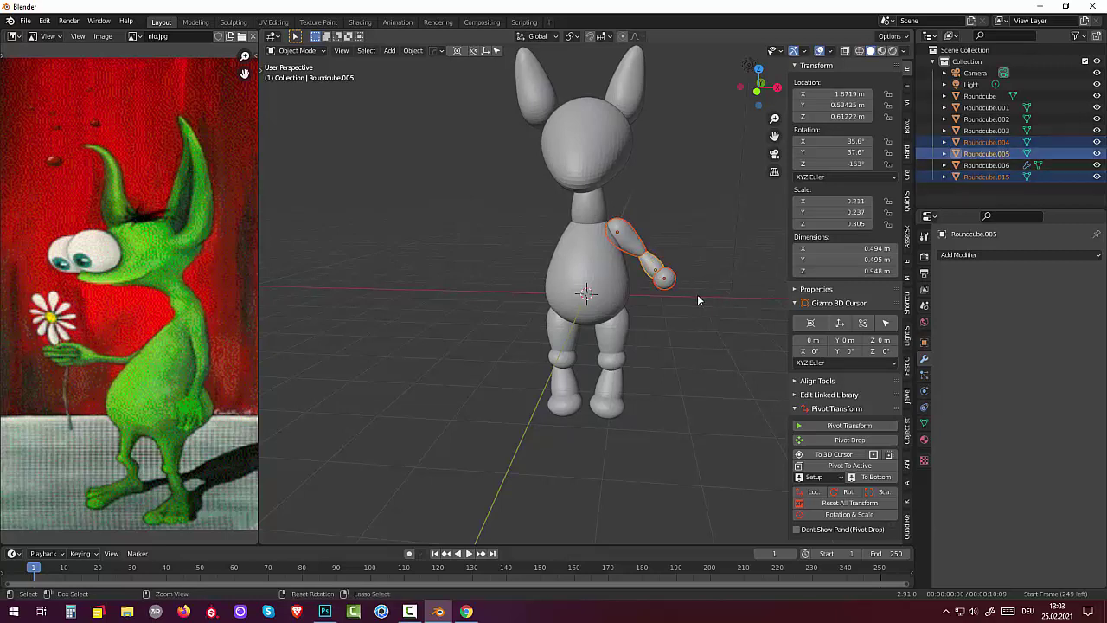
{"action": "key", "text": "ctrl+j"}
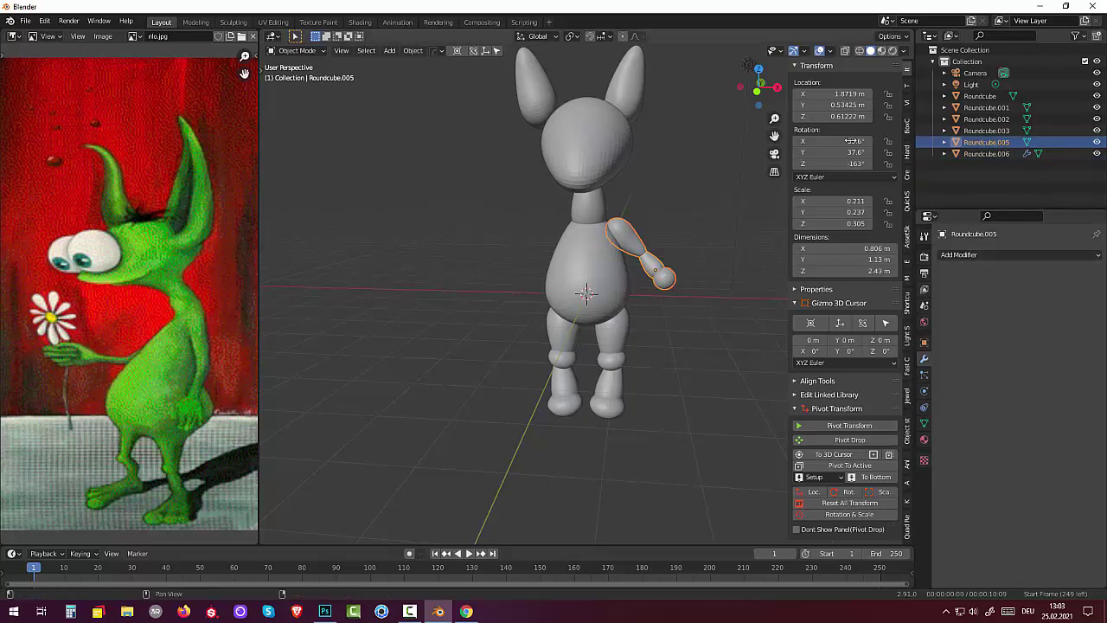
{"action": "left_click", "coordinate": [870, 504]}
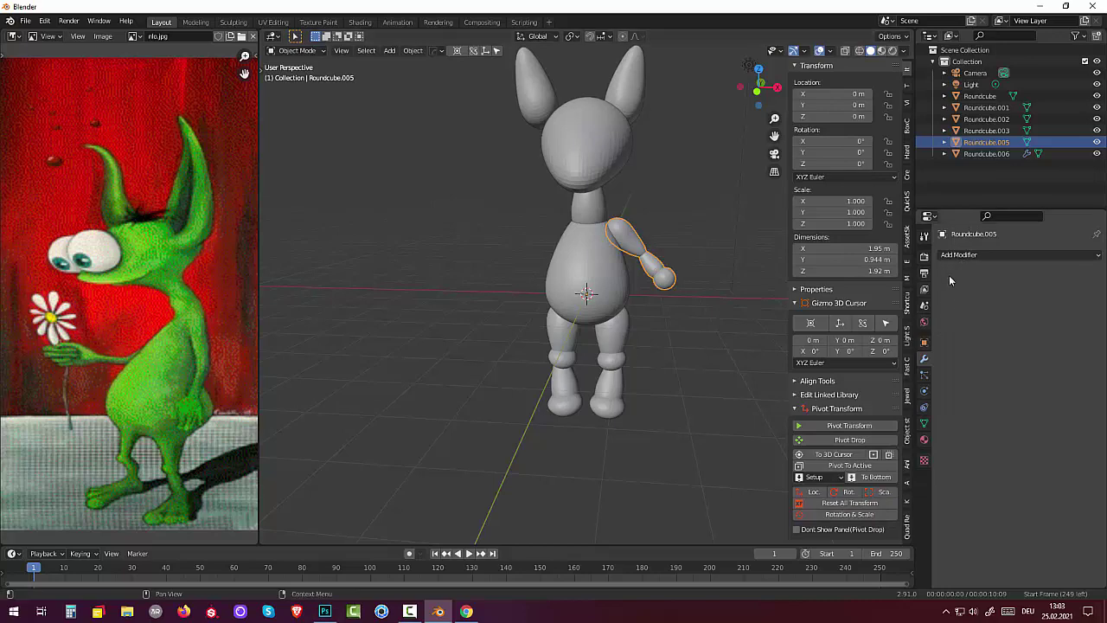
- Add an X-axis Mirror modifier to the arm and apply it
{"action": "left_click", "coordinate": [959, 255]}
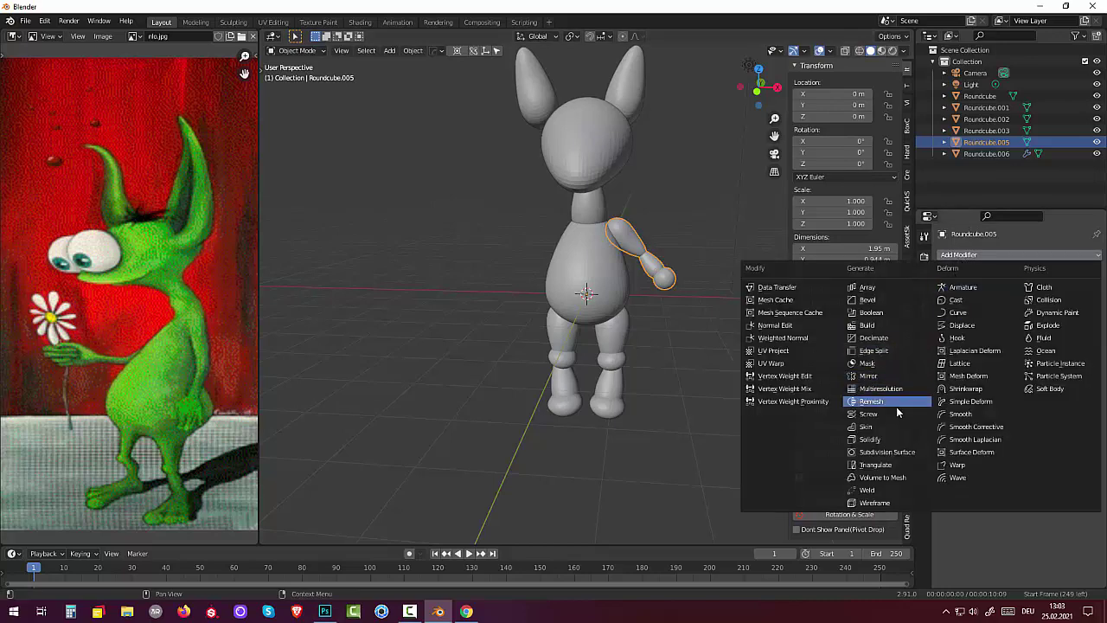
{"action": "left_click", "coordinate": [875, 375]}
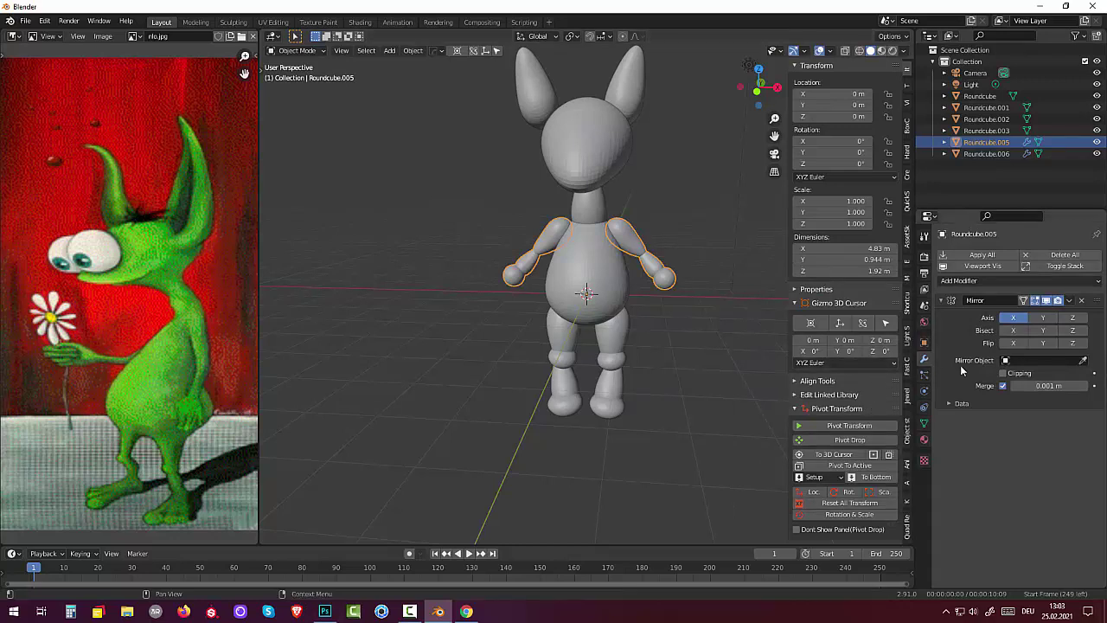
{"action": "left_click", "coordinate": [1070, 302]}
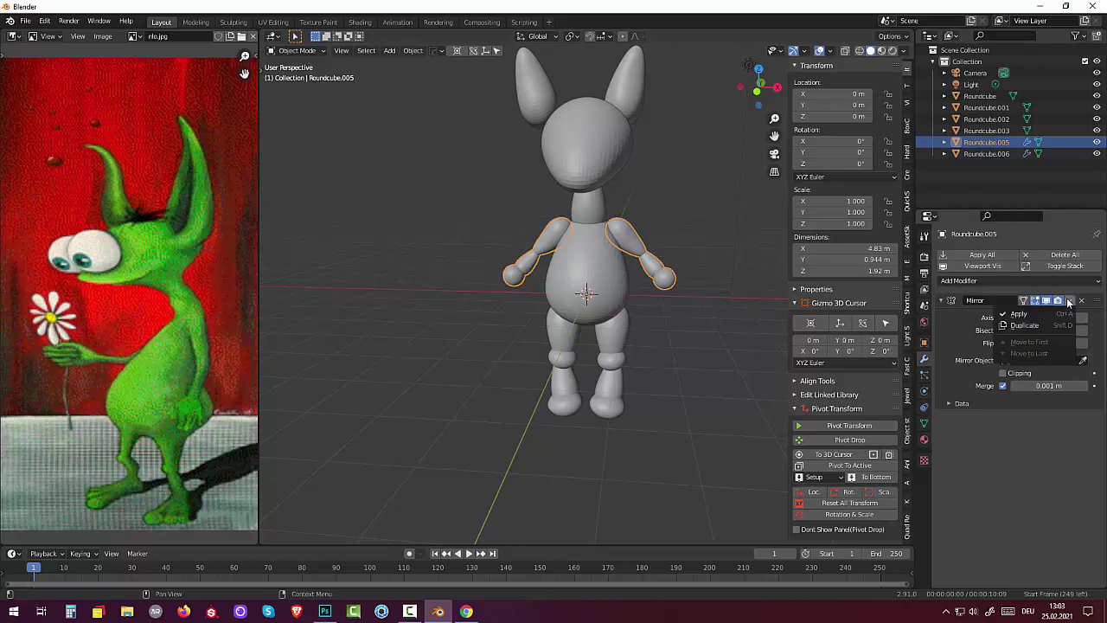
{"action": "left_click", "coordinate": [1025, 309]}
{"action": "left_click", "coordinate": [721, 398]}
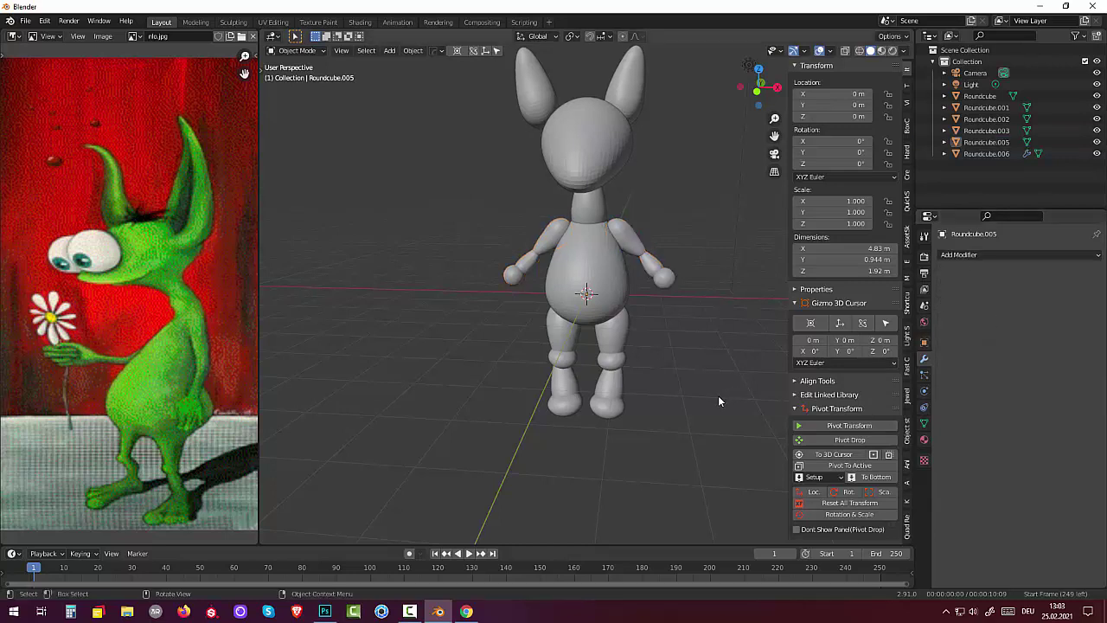
- Select the mirrored Roundcube.005 arms and show the Clear Parent options with Alt+P
{"action": "left_click", "coordinate": [635, 249]}
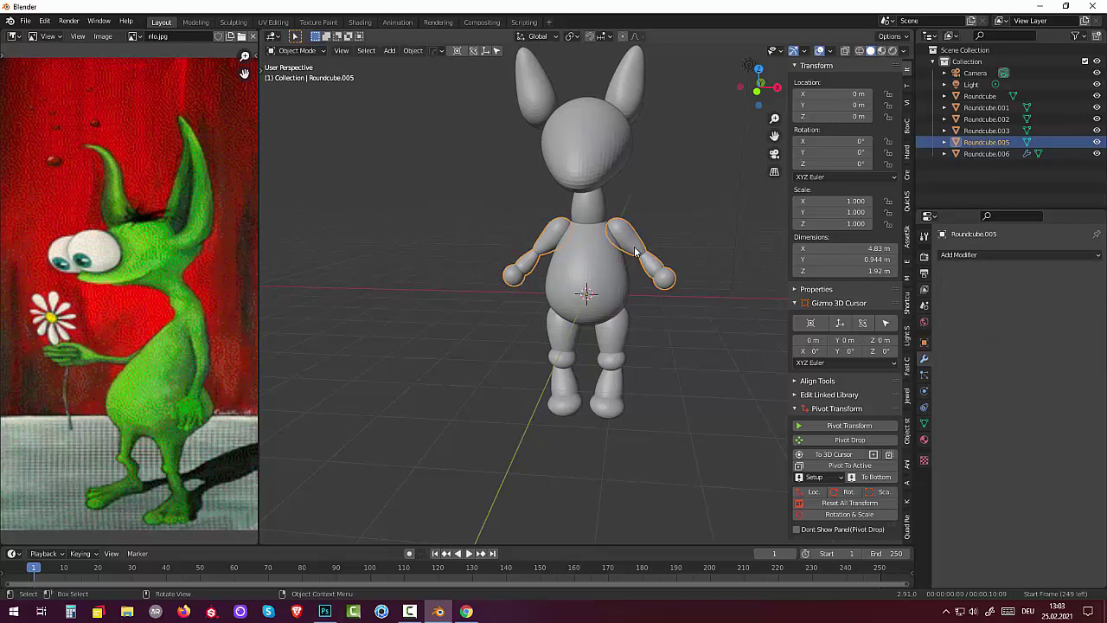
{"action": "key", "text": "ctrl+p"}
{"action": "key", "text": "ctrl+z"}
{"action": "key", "text": "ctrl+shift+z"}
{"action": "left_click", "coordinate": [670, 219]}
{"action": "left_click", "coordinate": [643, 243]}
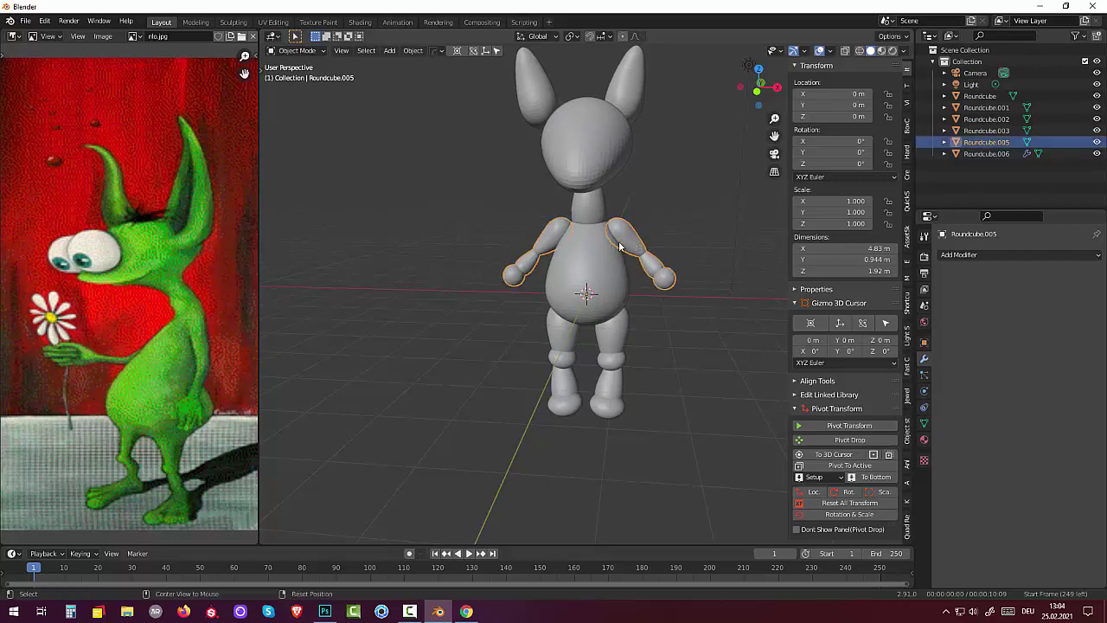
{"action": "key", "text": "alt+p"}
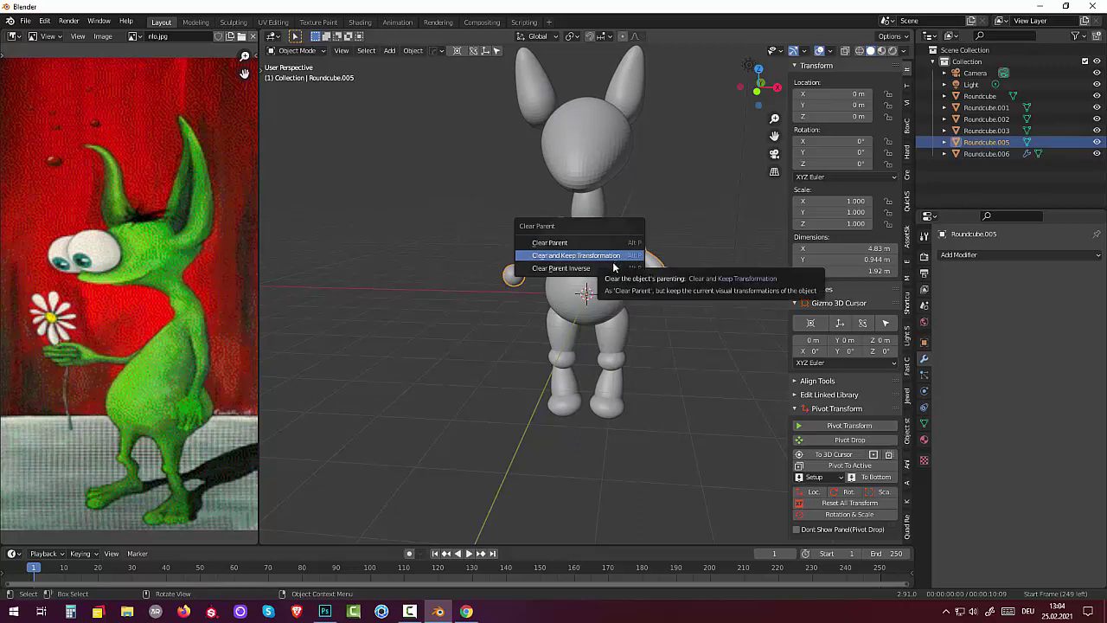
- Clear the arms' parent with Clear and Keep Transformation
{"action": "left_click", "coordinate": [609, 267]}
{"action": "left_click", "coordinate": [670, 389]}
{"action": "scroll", "coordinate": [659, 385], "scroll_direction": "down", "scroll_amount": 1}
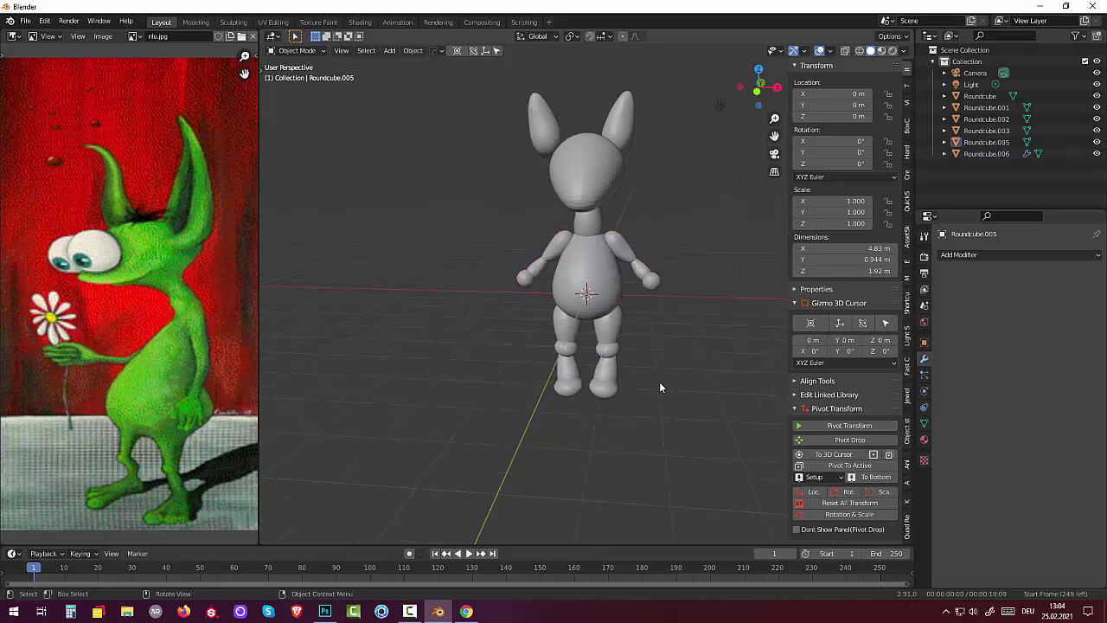
{"action": "mouse_move", "coordinate": [656, 385]}
{"action": "middle_mouse_down"}
{"action": "mouse_move", "coordinate": [687, 421]}
{"action": "mouse_move", "coordinate": [667, 475]}
{"action": "mouse_move", "coordinate": [612, 489]}
{"action": "mouse_move", "coordinate": [662, 383]}
{"action": "mouse_move", "coordinate": [629, 398]}
{"action": "mouse_move", "coordinate": [654, 386]}
{"action": "middle_mouse_up"}
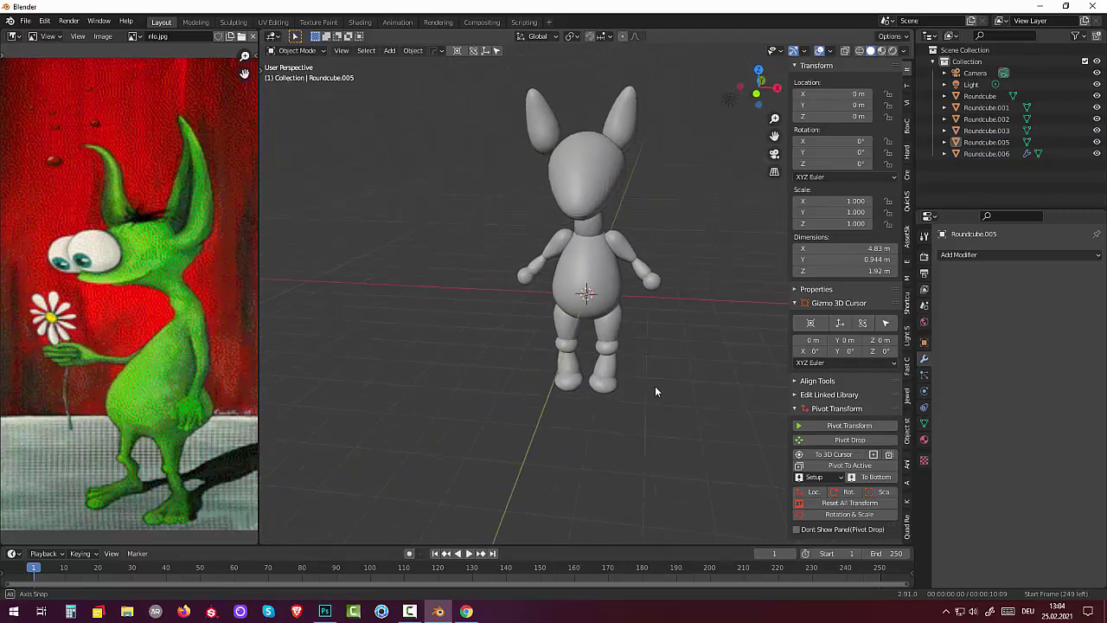
{"action": "scroll", "coordinate": [655, 386], "scroll_direction": "up", "scroll_amount": 3}
- In front view, move the Roundcube.003 ears to X 0.17085 m atop the head
{"action": "left_click", "coordinate": [621, 121]}
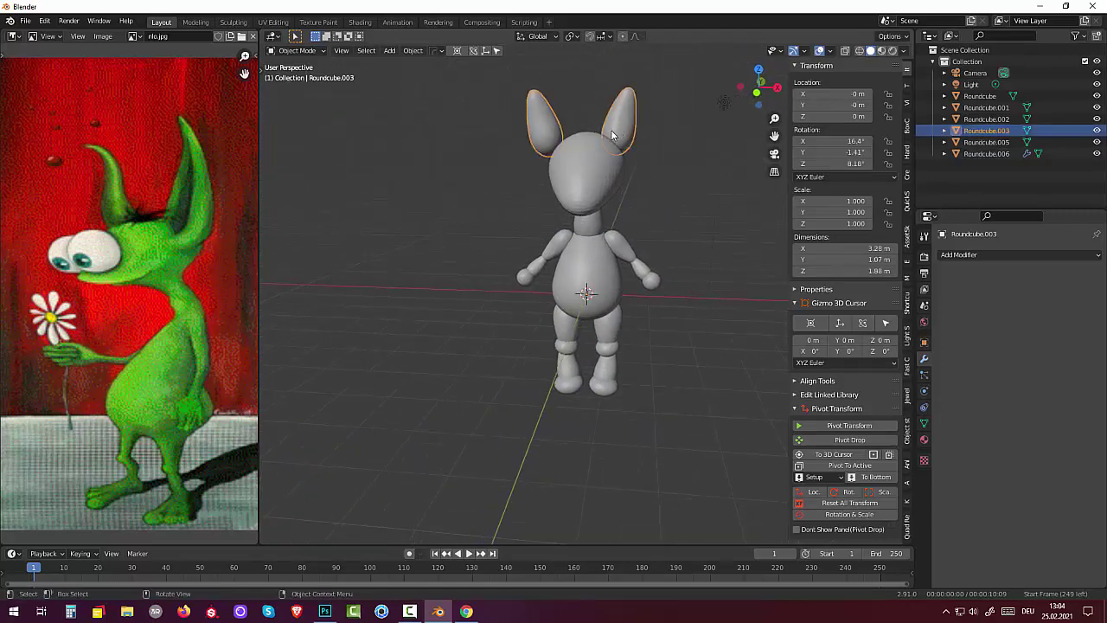
{"action": "key", "text": "KP_1"}
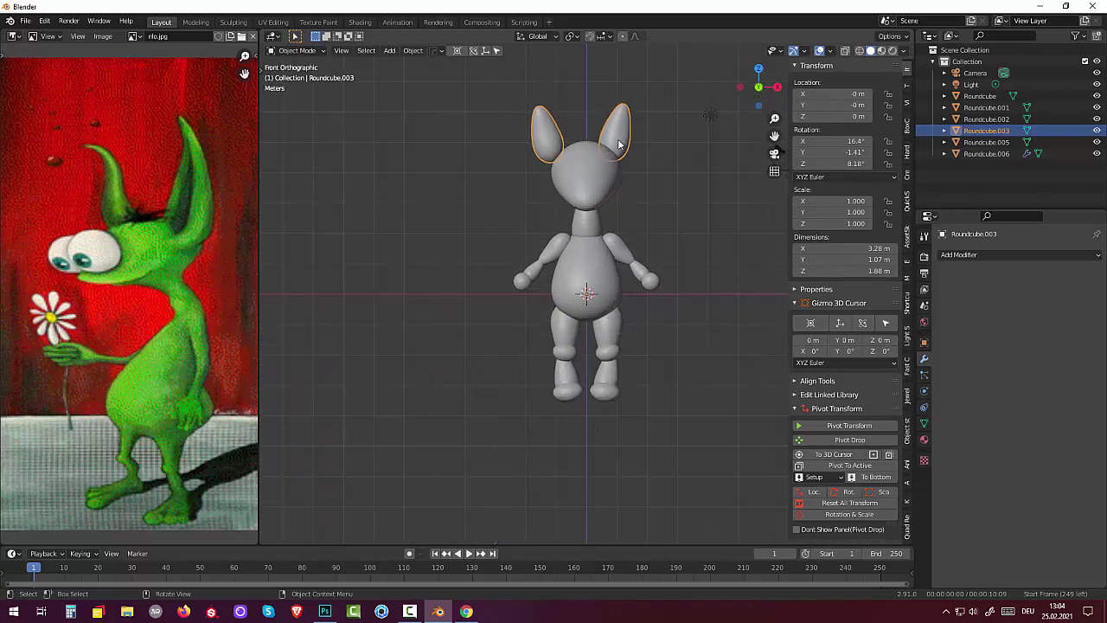
{"action": "key", "text": "g"}
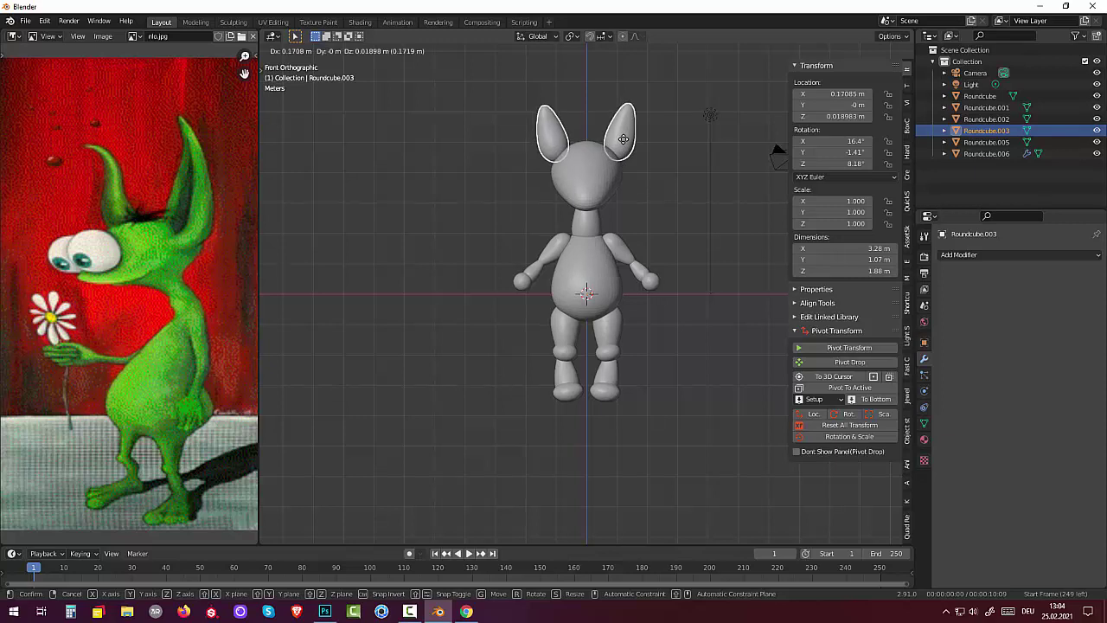
{"action": "left_click", "coordinate": [622, 139]}
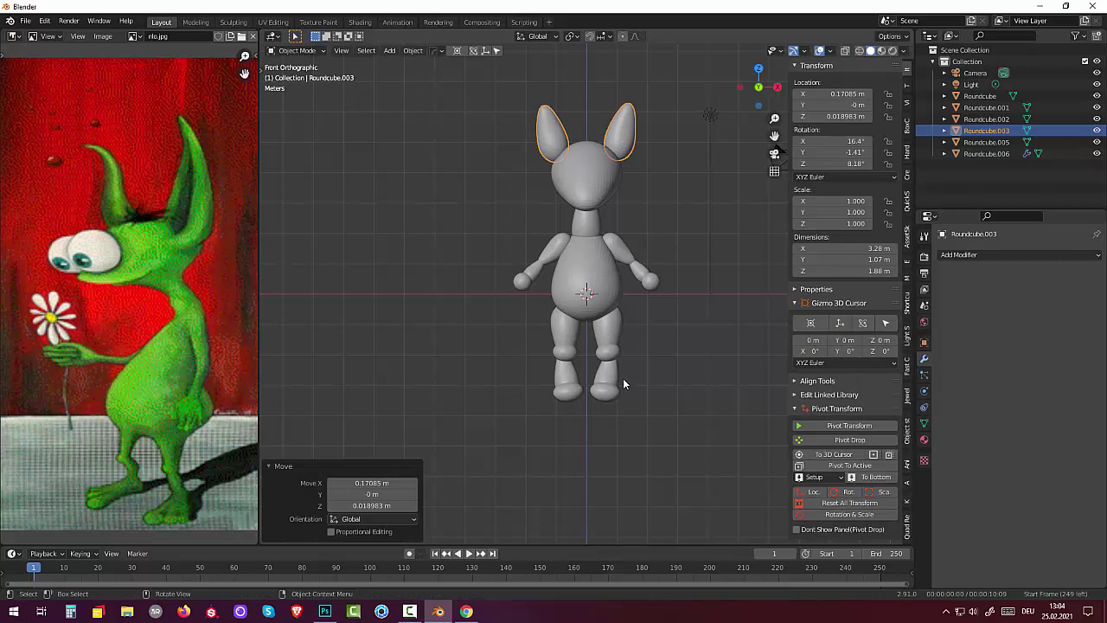
{"action": "left_click", "coordinate": [637, 403]}
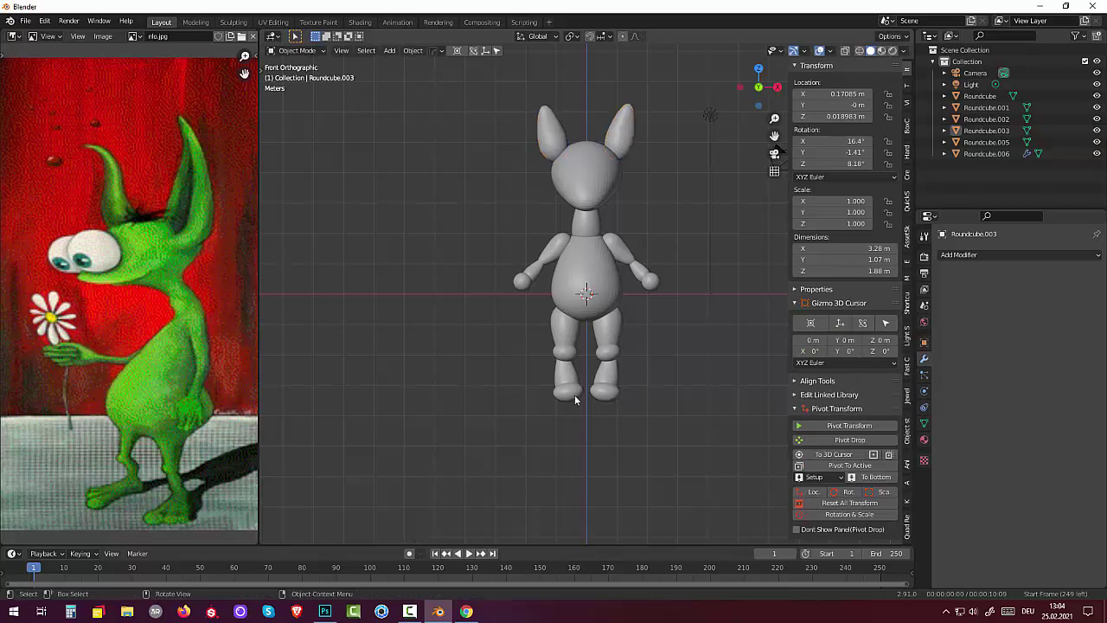
{"action": "left_click", "coordinate": [409, 611]}
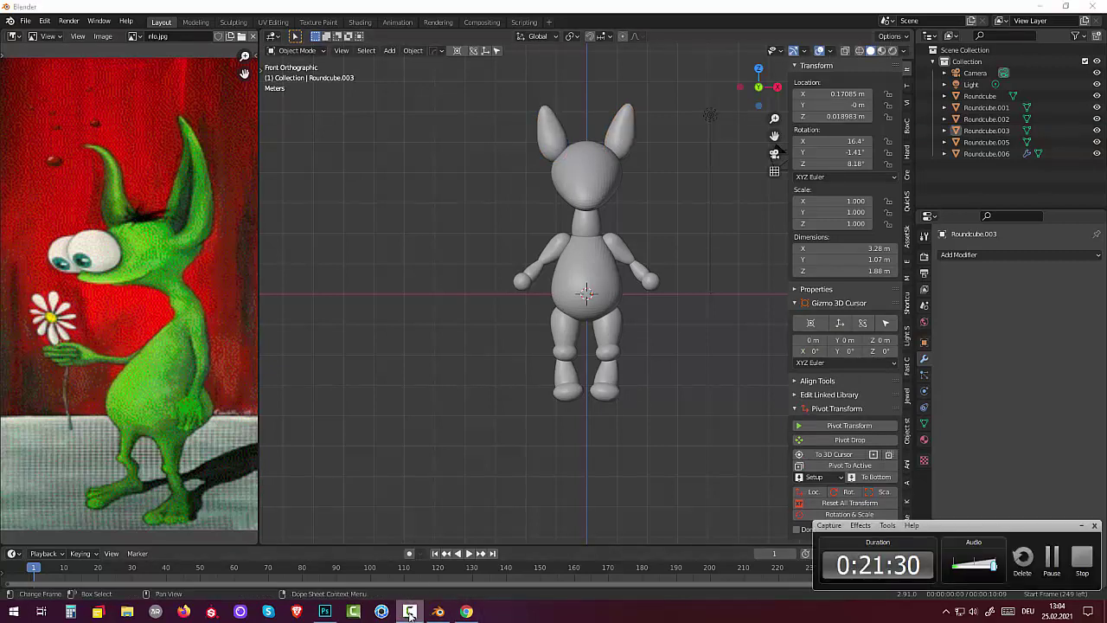
{"action": "mouse_move", "coordinate": [656, 362]}
{"action": "middle_mouse_down"}
{"action": "mouse_move", "coordinate": [550, 387]}
{"action": "mouse_move", "coordinate": [500, 375]}
{"action": "mouse_move", "coordinate": [536, 442]}
{"action": "mouse_move", "coordinate": [666, 383]}
{"action": "mouse_move", "coordinate": [628, 370]}
{"action": "mouse_move", "coordinate": [682, 360]}
{"action": "mouse_move", "coordinate": [625, 366]}
{"action": "mouse_move", "coordinate": [655, 394]}
{"action": "mouse_move", "coordinate": [654, 378]}
{"action": "middle_mouse_up"}
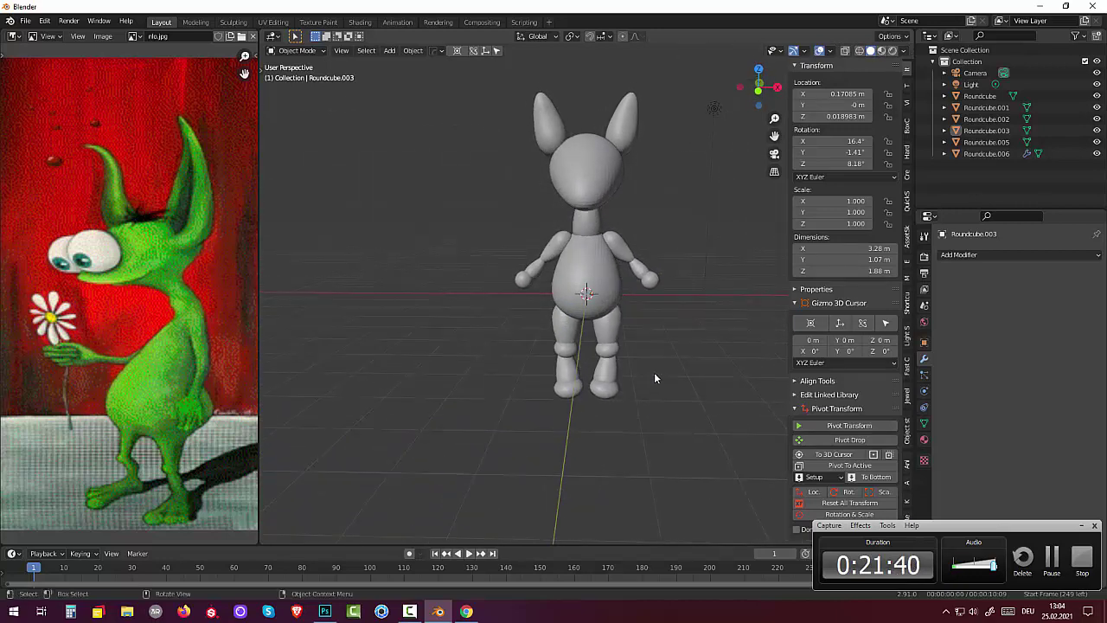